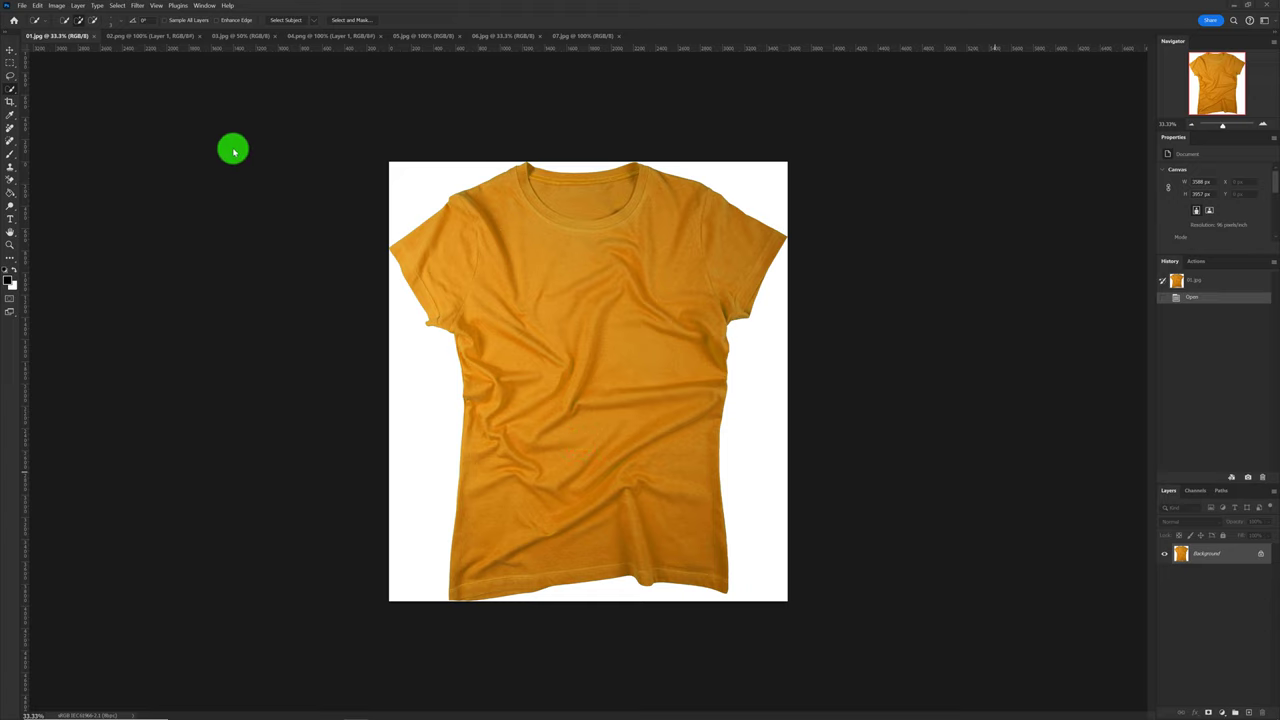
Step: Duplicate the orange T-shirt layer in 01.jpg onto a new layer
left_click(143, 37)
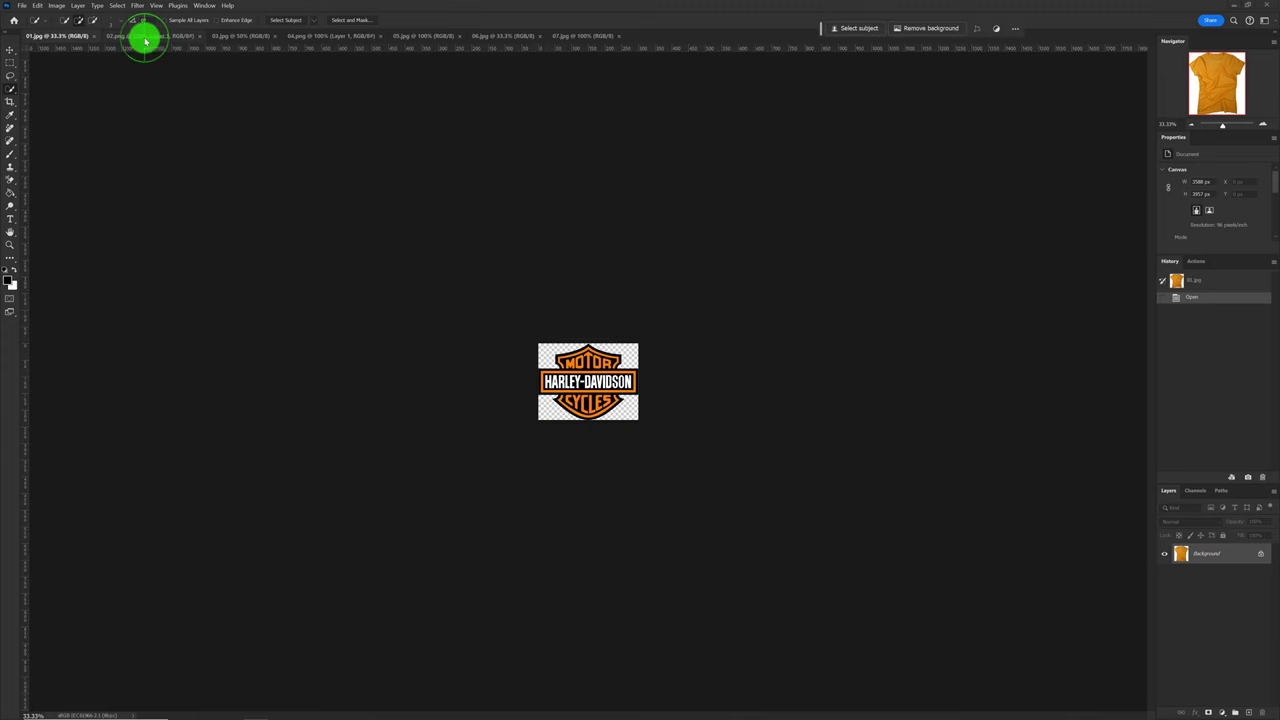
scroll(606, 404, "up", 3)
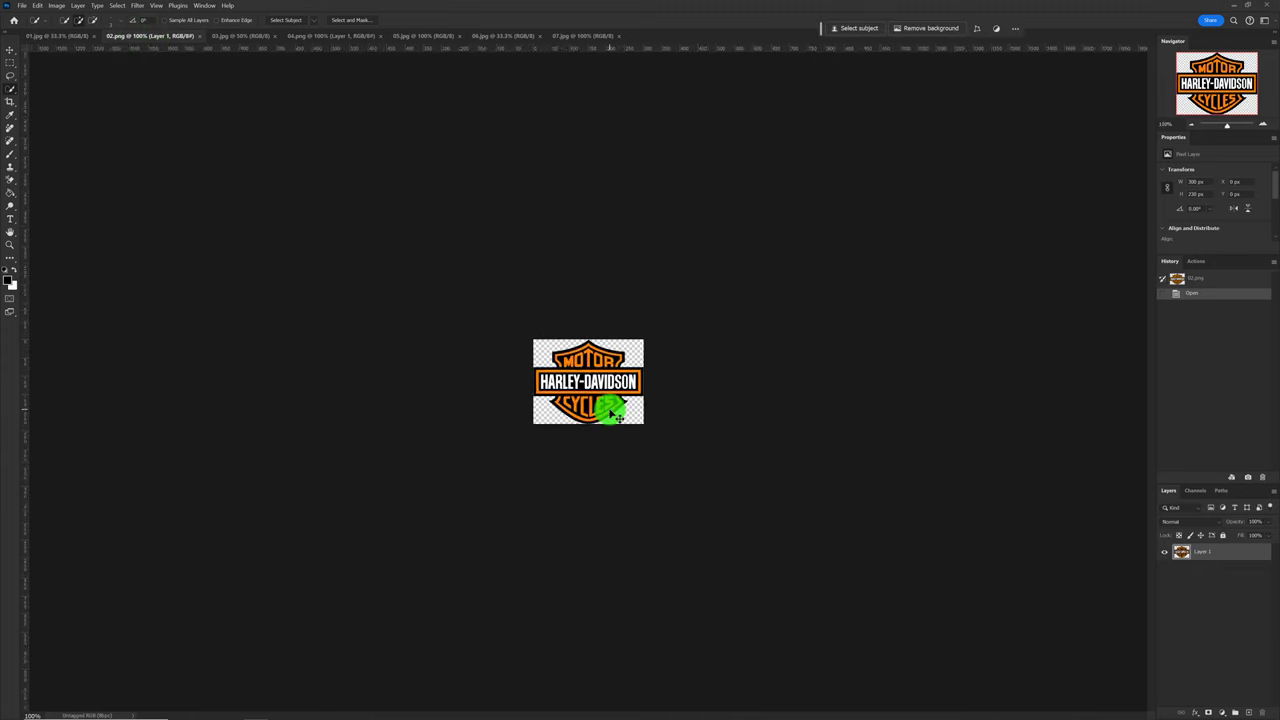
left_click(75, 37)
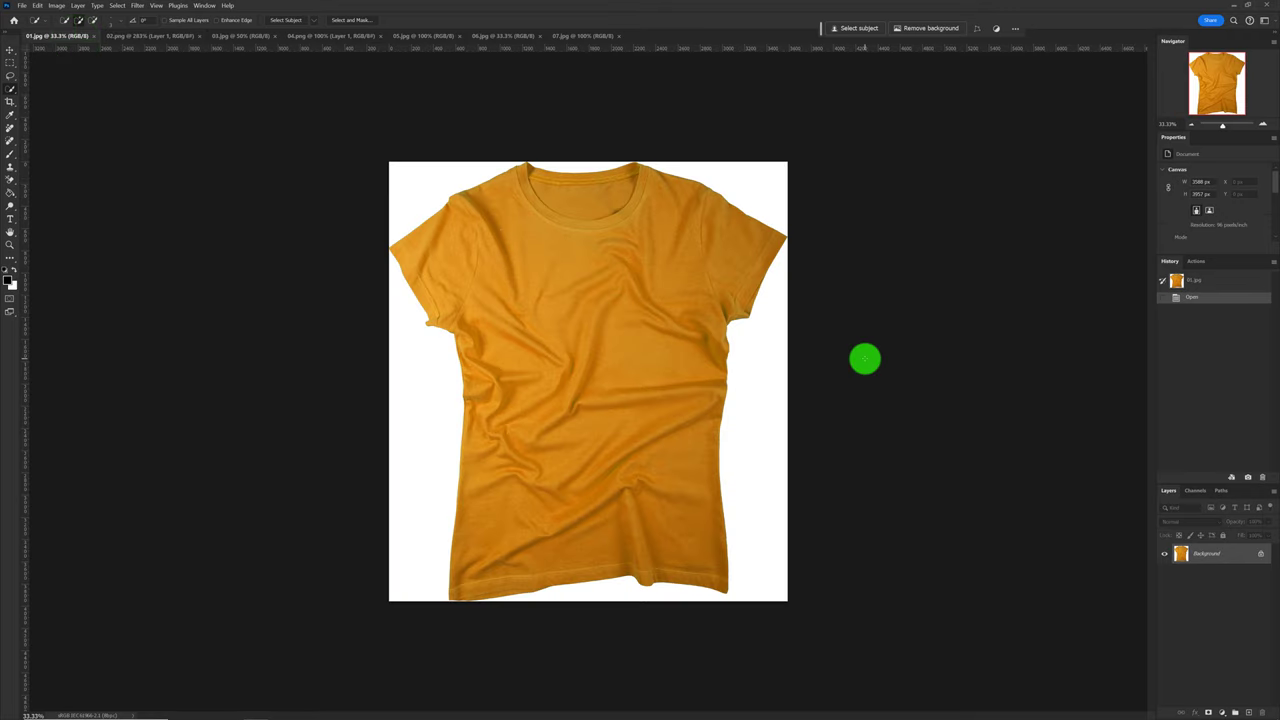
key("ctrl+j")
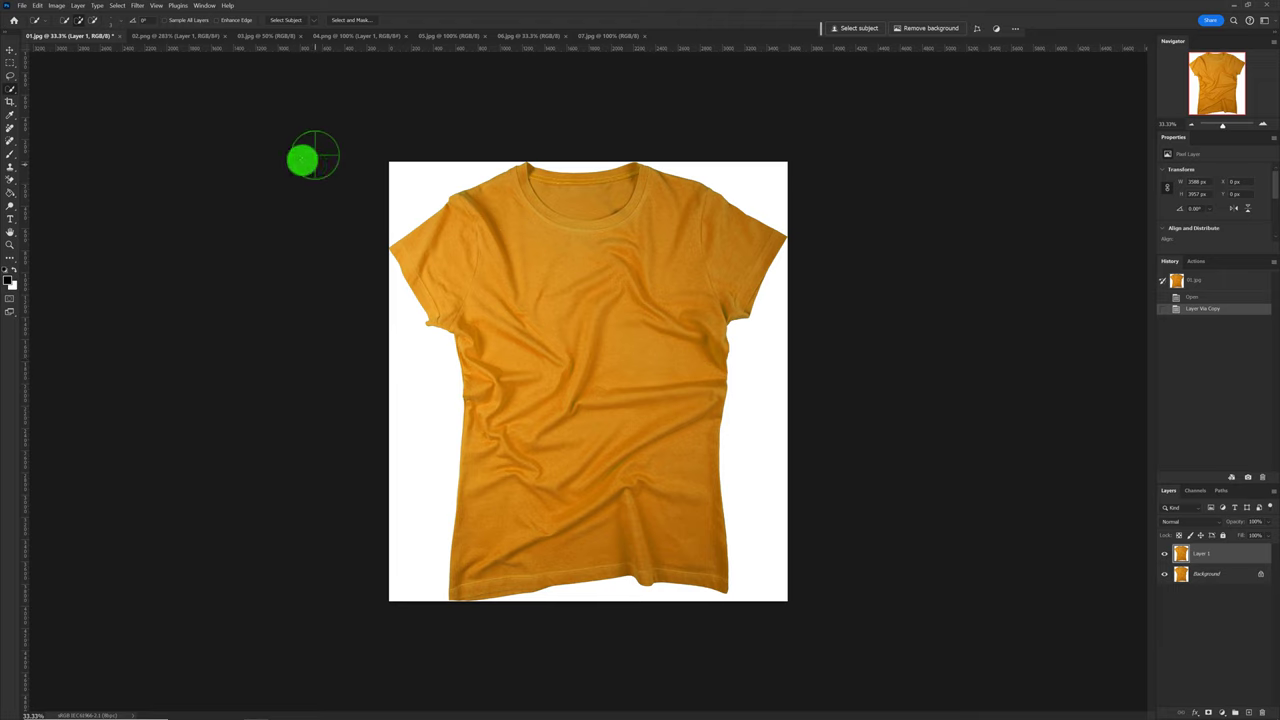
Step: Desaturate the shirt copy to grey with Hue/Saturation at Saturation -100
left_click(60, 6)
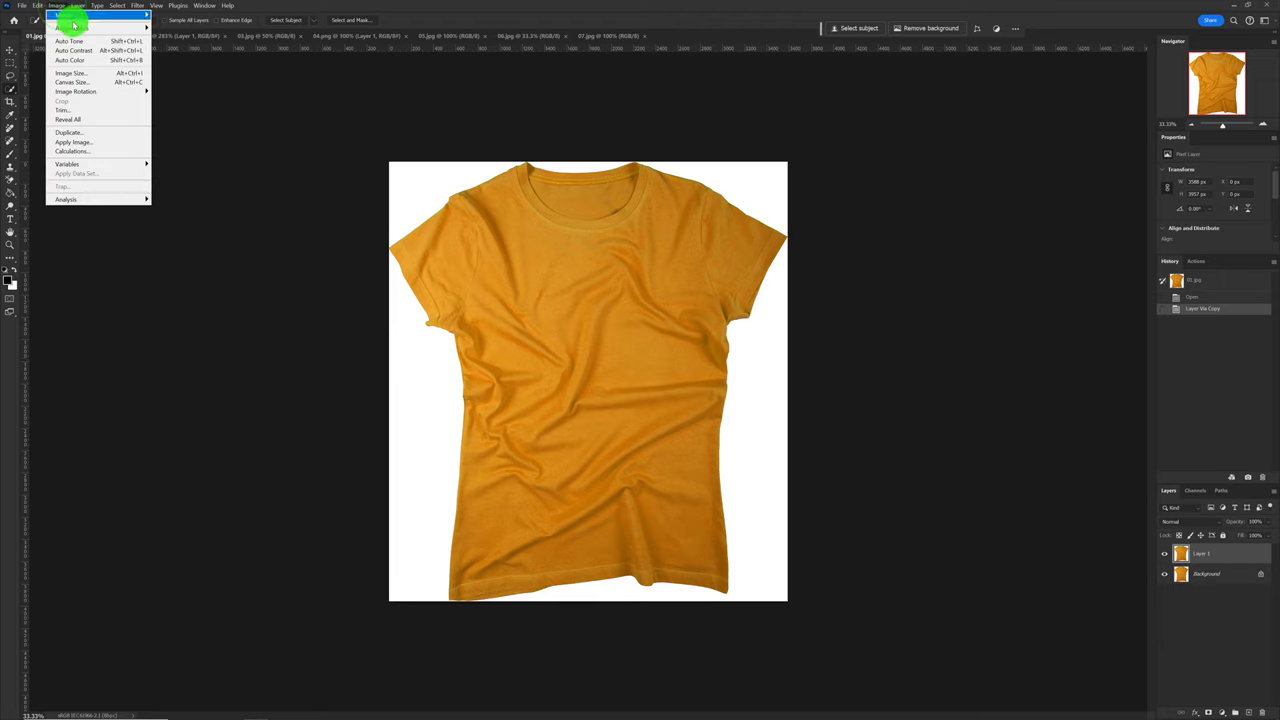
left_click(90, 28)
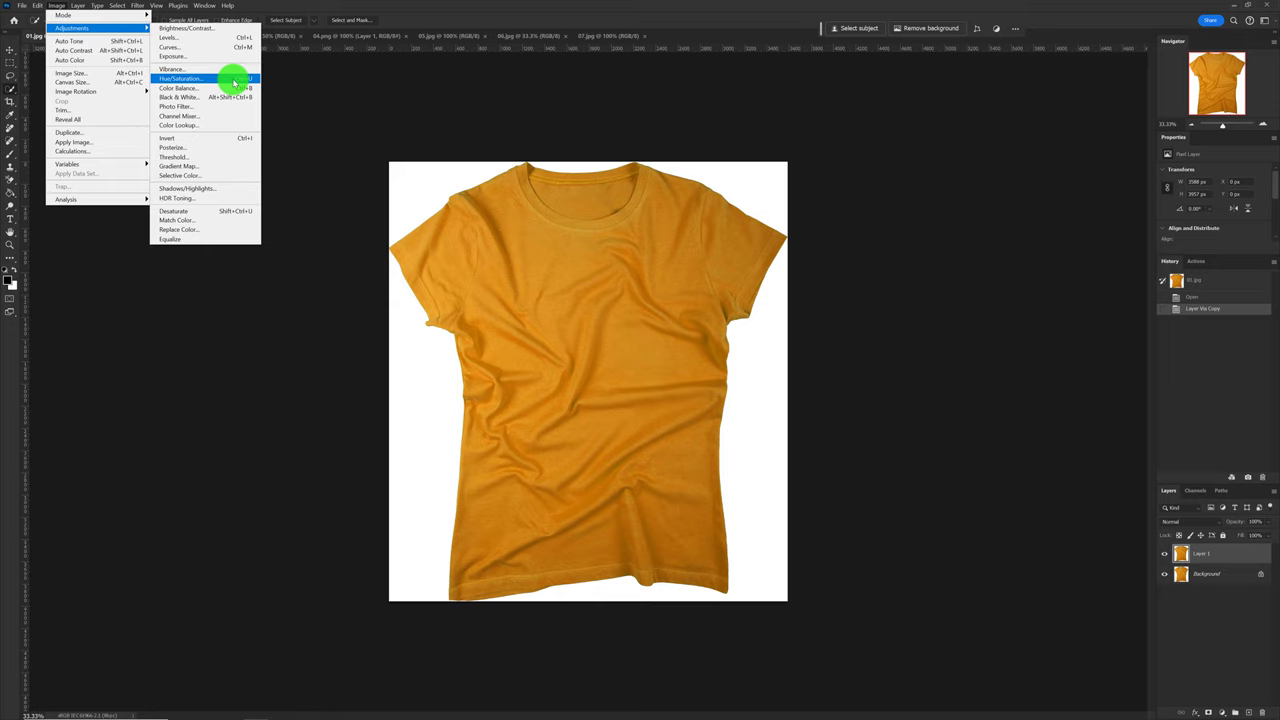
left_click(233, 80)
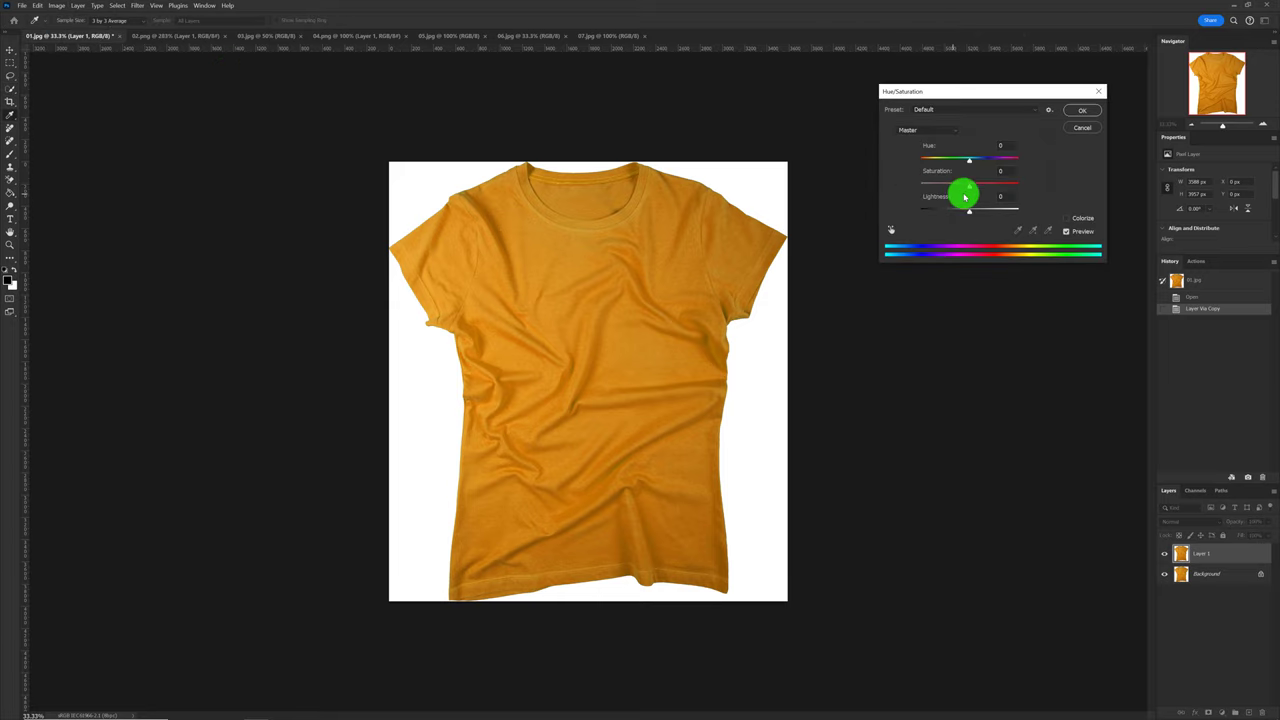
left_click_drag(968, 184, 874, 189)
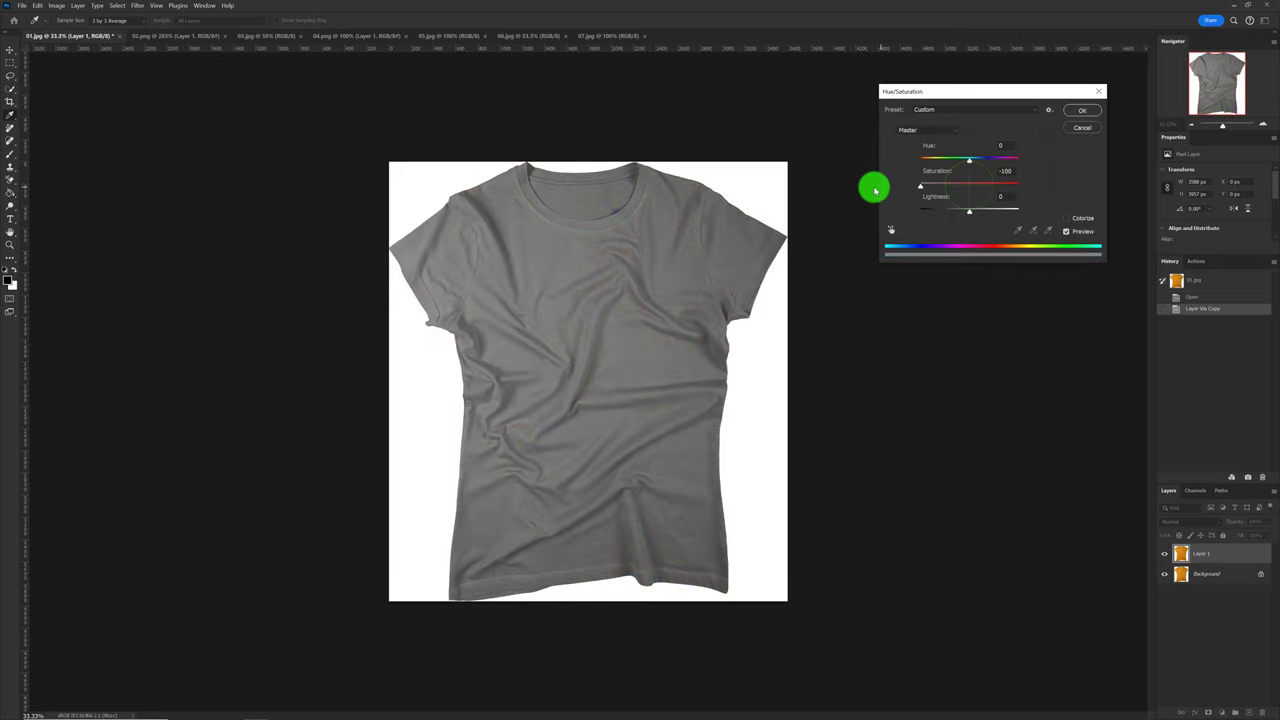
left_click(1071, 114)
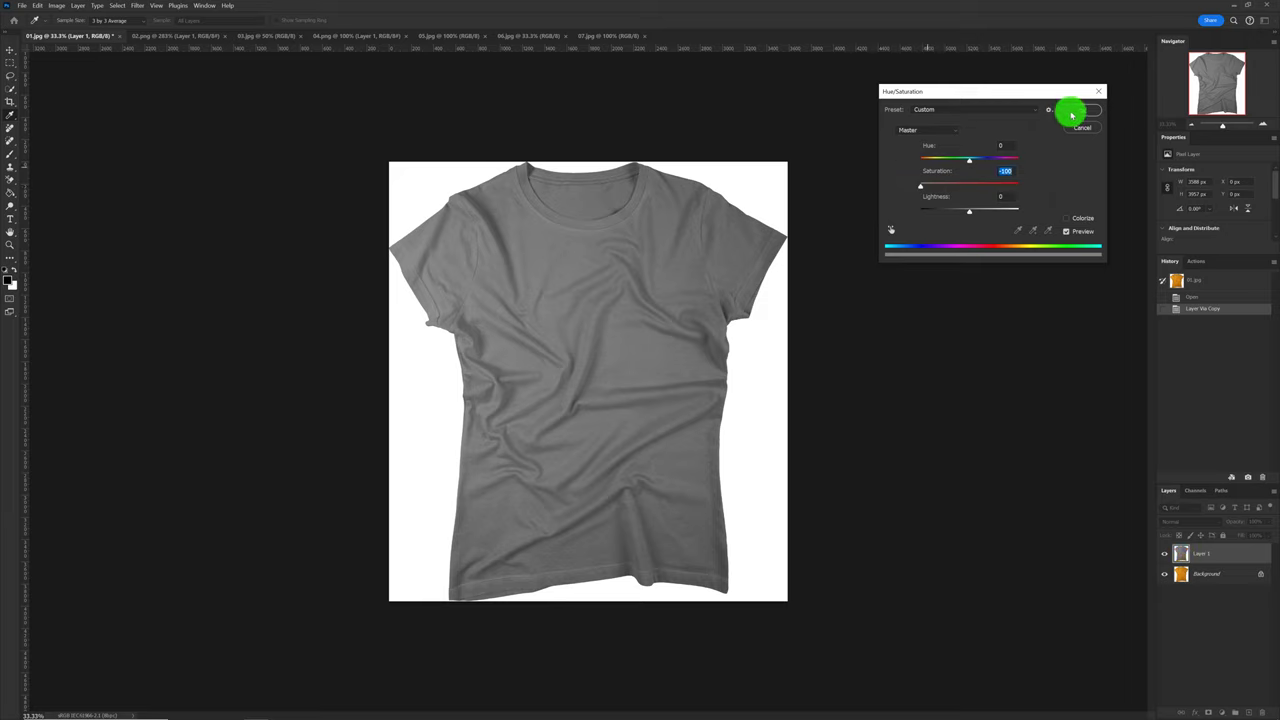
left_click(1071, 114)
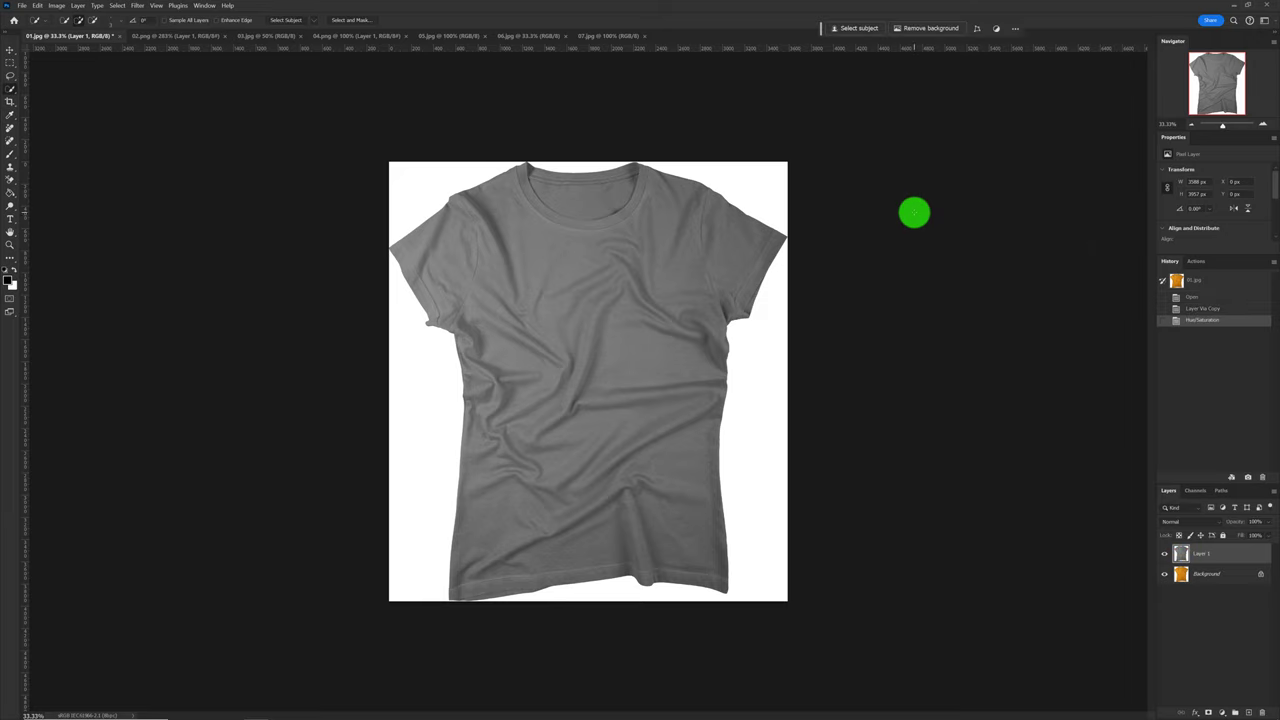
Step: Apply Levels with input values 58 / 0.61 / 151 to the grey shirt copy
left_click(58, 8)
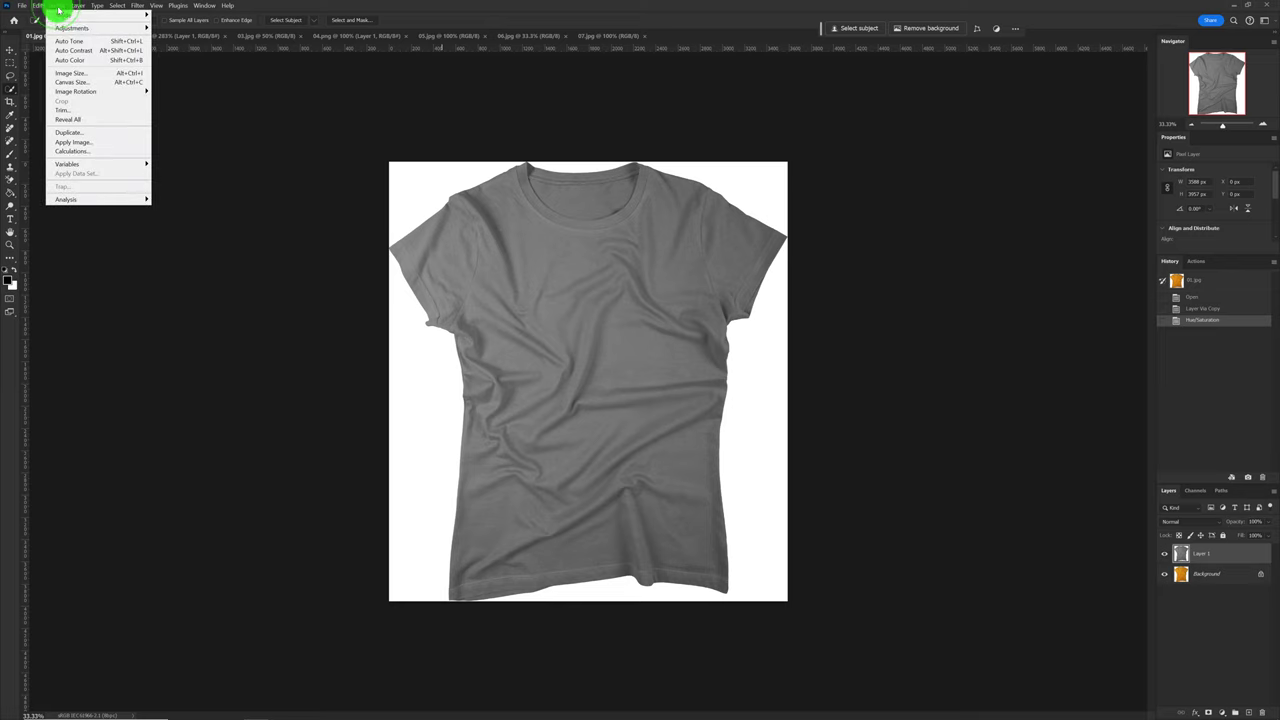
mouse_move(98, 28)
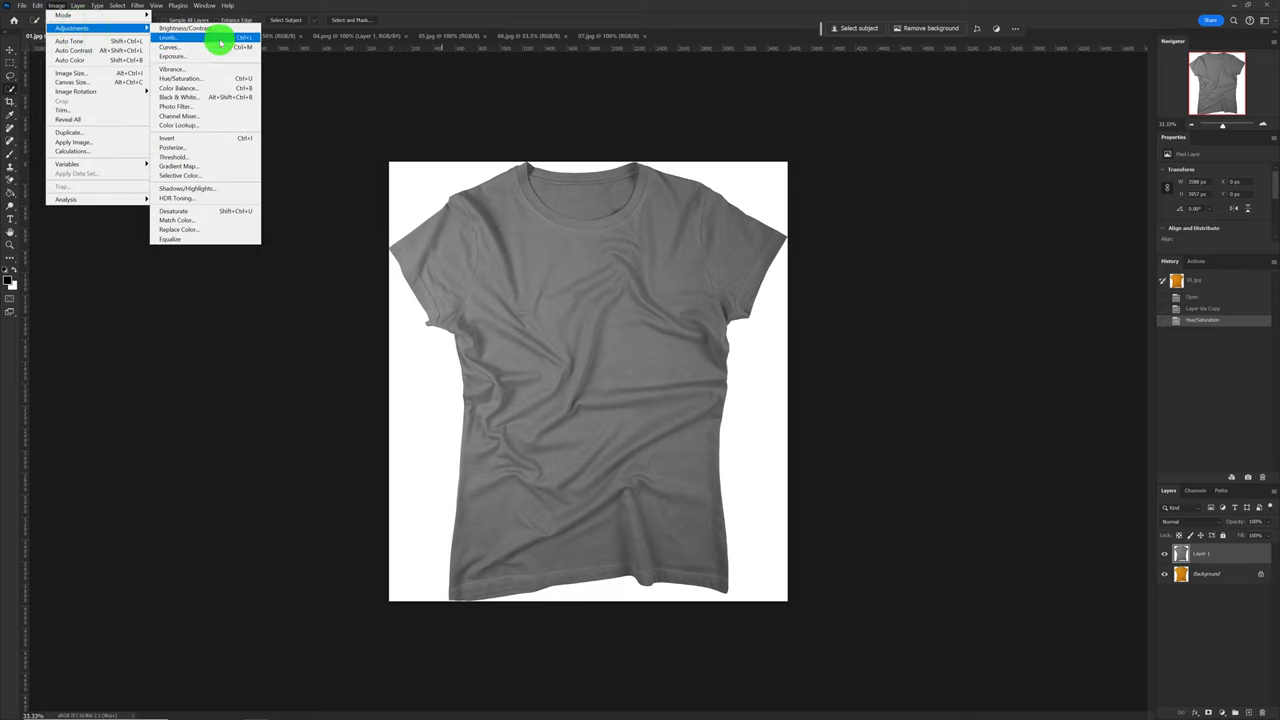
left_click(221, 38)
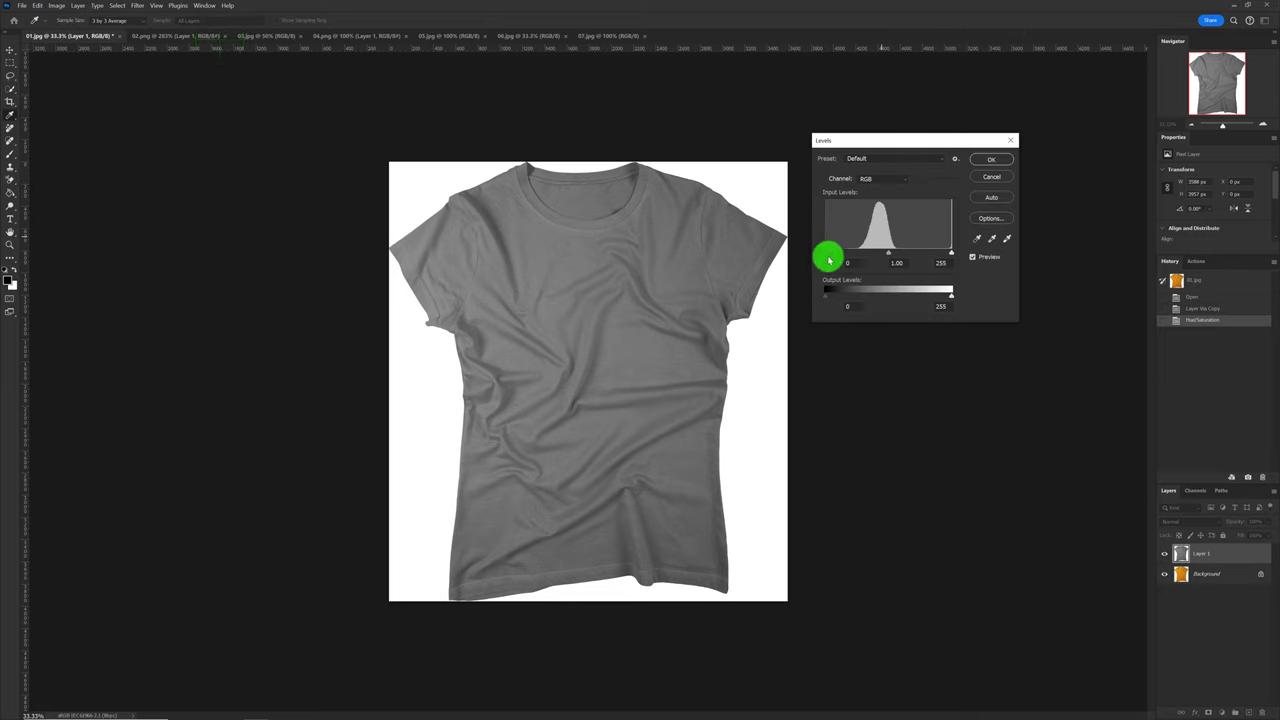
left_click_drag(828, 255, 851, 257)
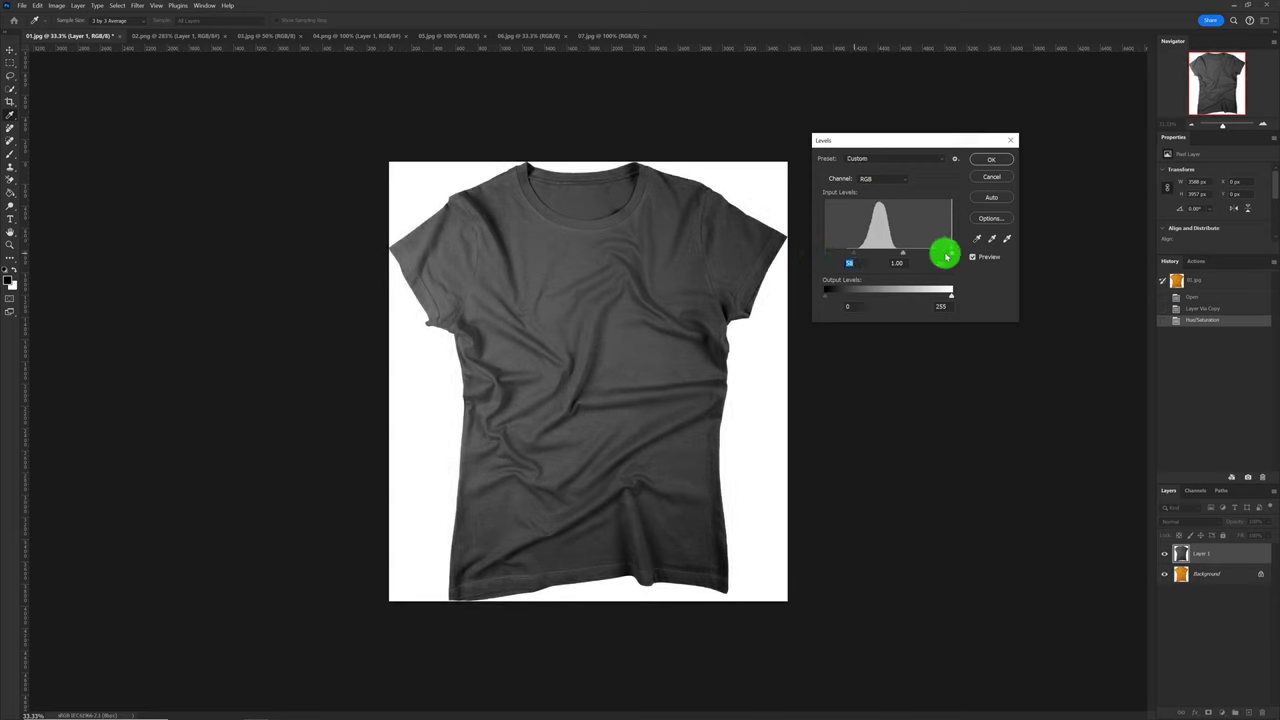
left_click_drag(948, 255, 899, 258)
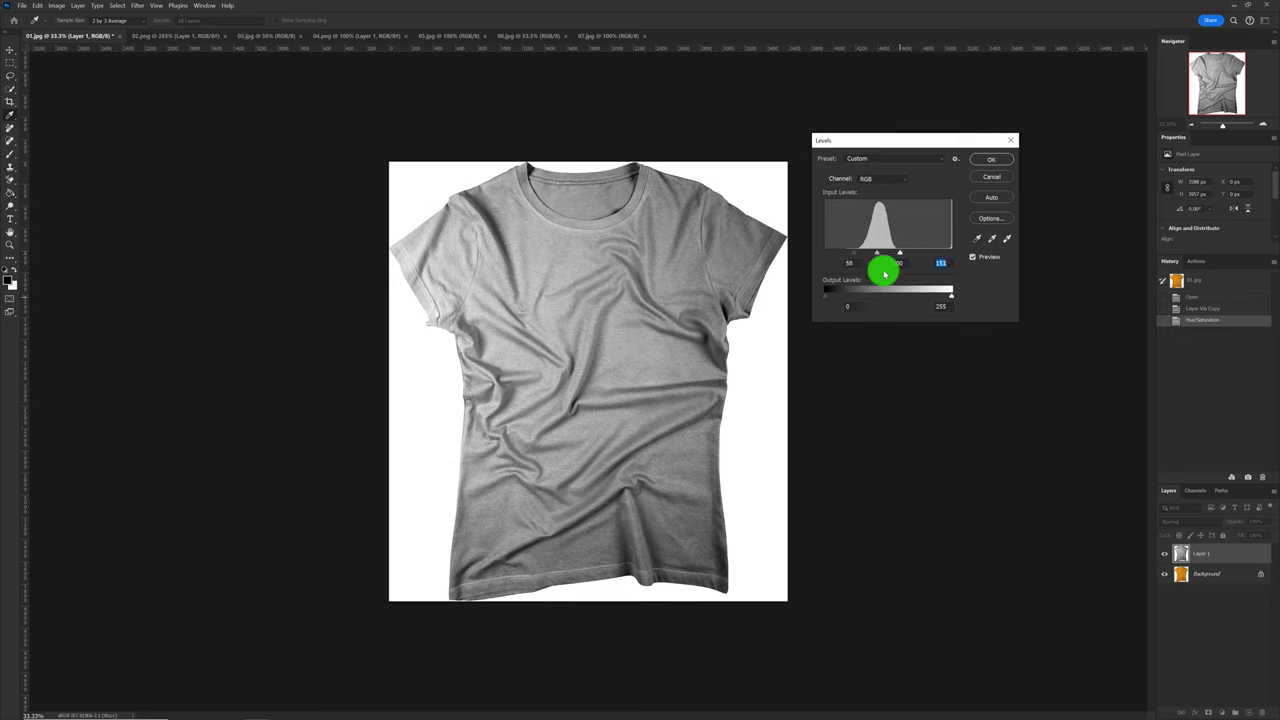
left_click_drag(875, 253, 887, 256)
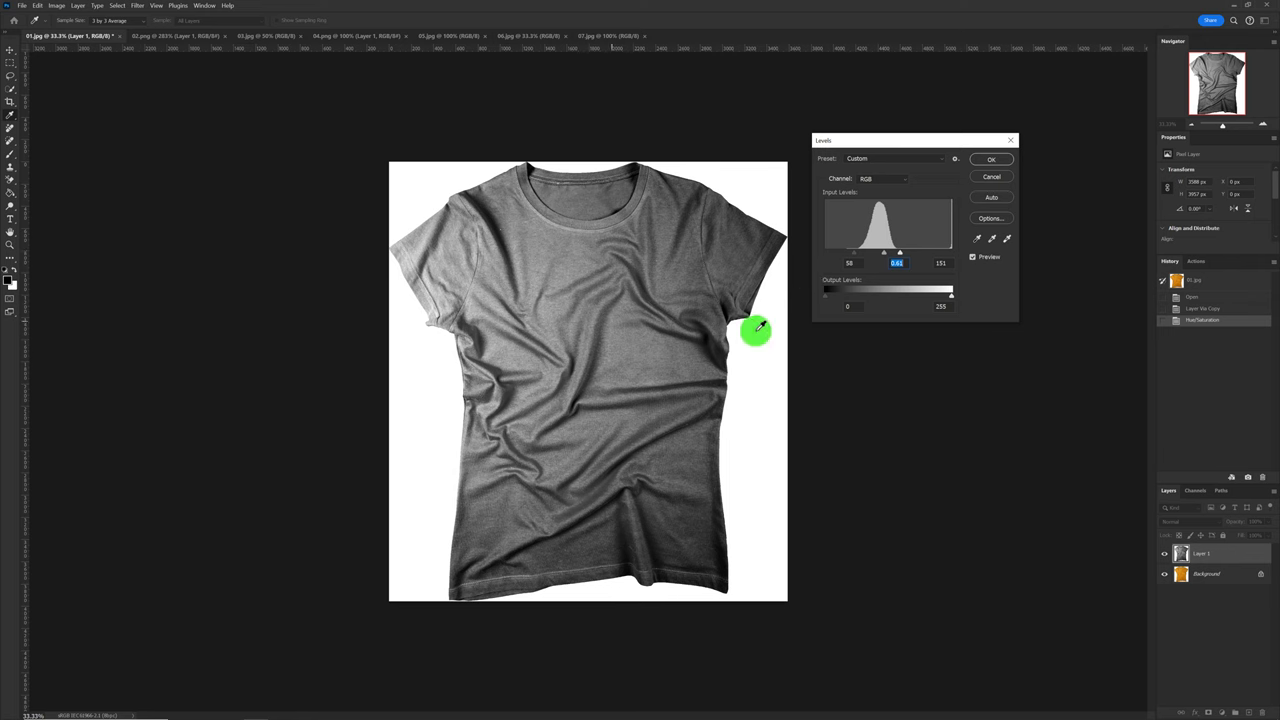
left_click(988, 160)
Step: Soften the grey shirt copy with a 3.2-pixel Gaussian Blur, then zoom out
key("w")
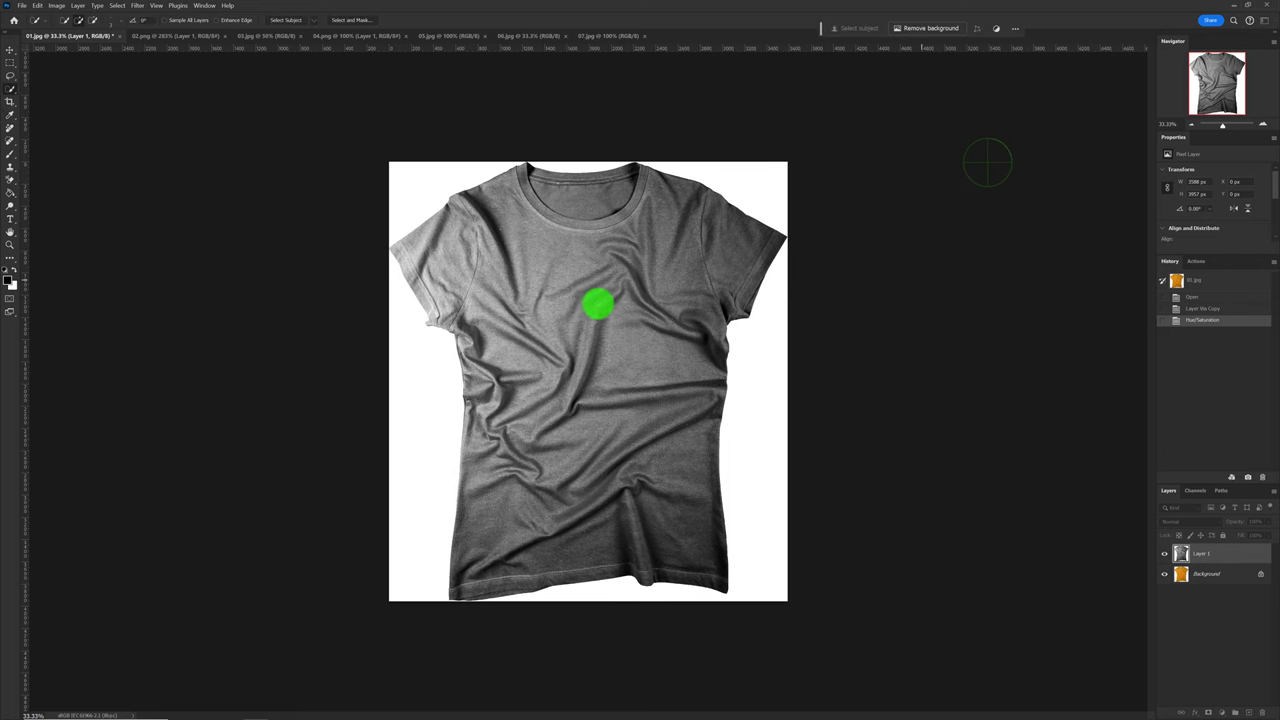
scroll(598, 305, "up", 2)
scroll(596, 306, "up", 1)
scroll(594, 308, "up", 1)
scroll(591, 312, "up", 2)
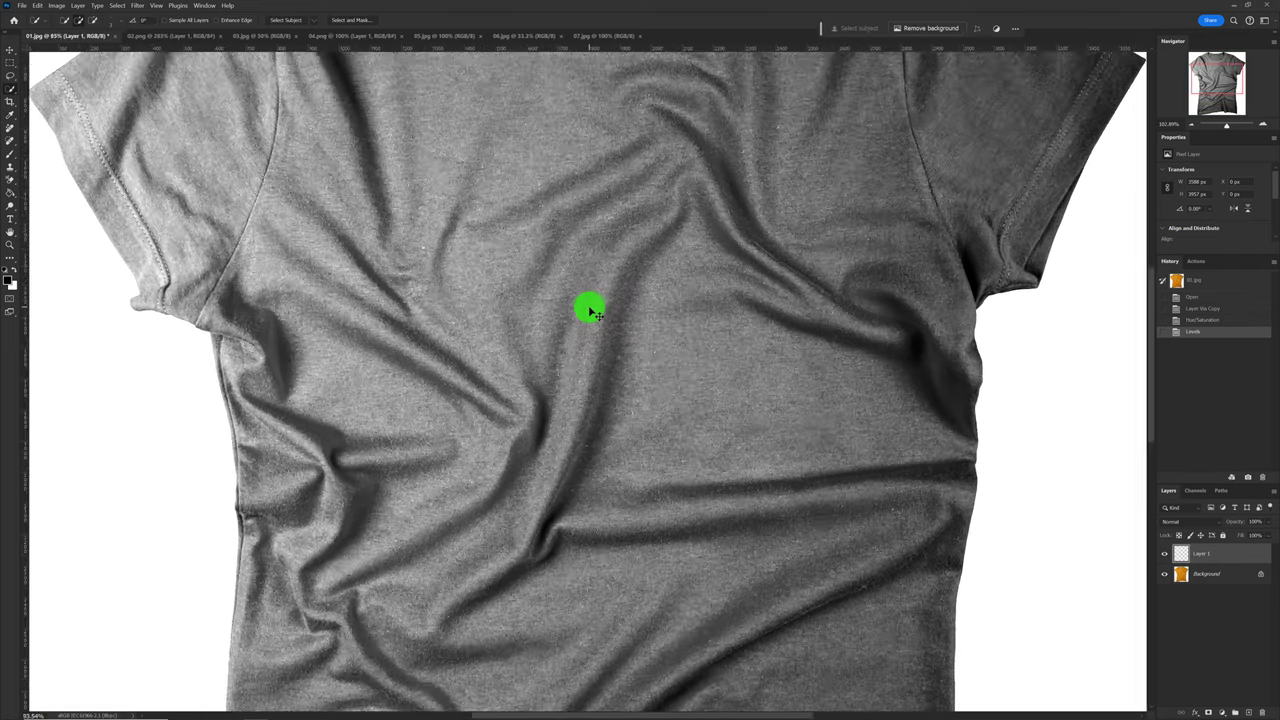
scroll(590, 312, "up", 1)
left_click(137, 6)
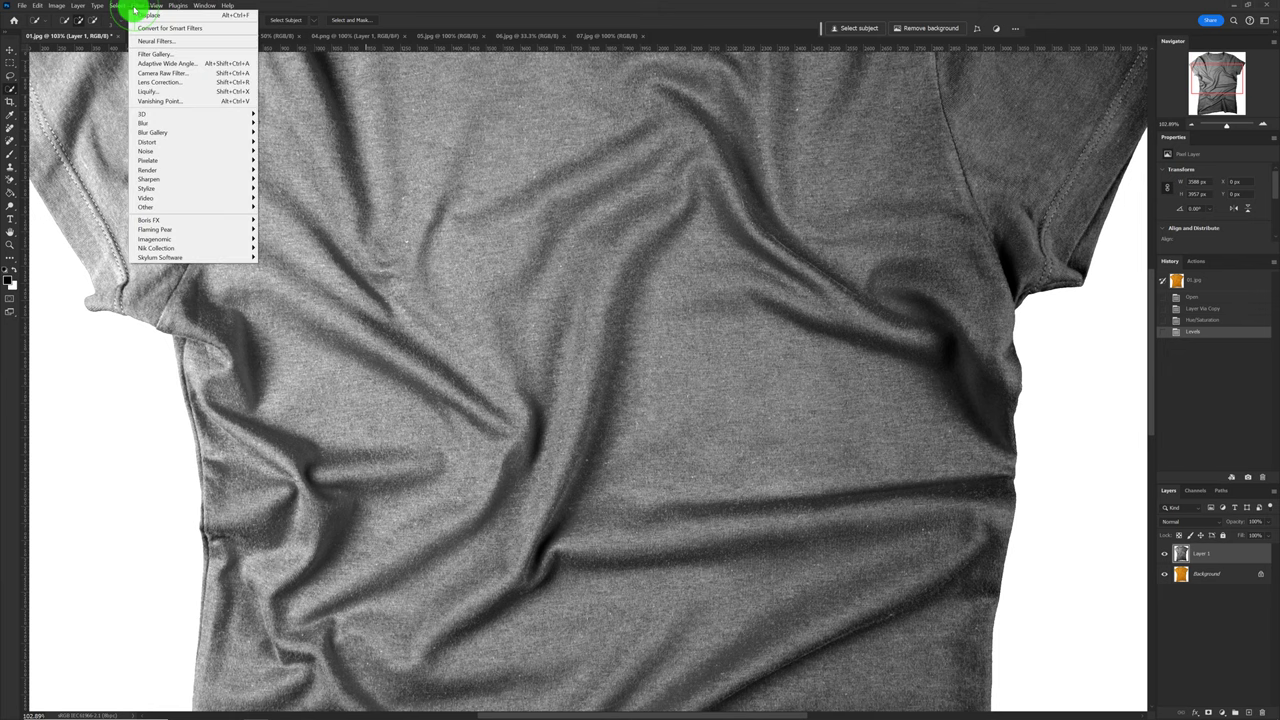
mouse_move(190, 123)
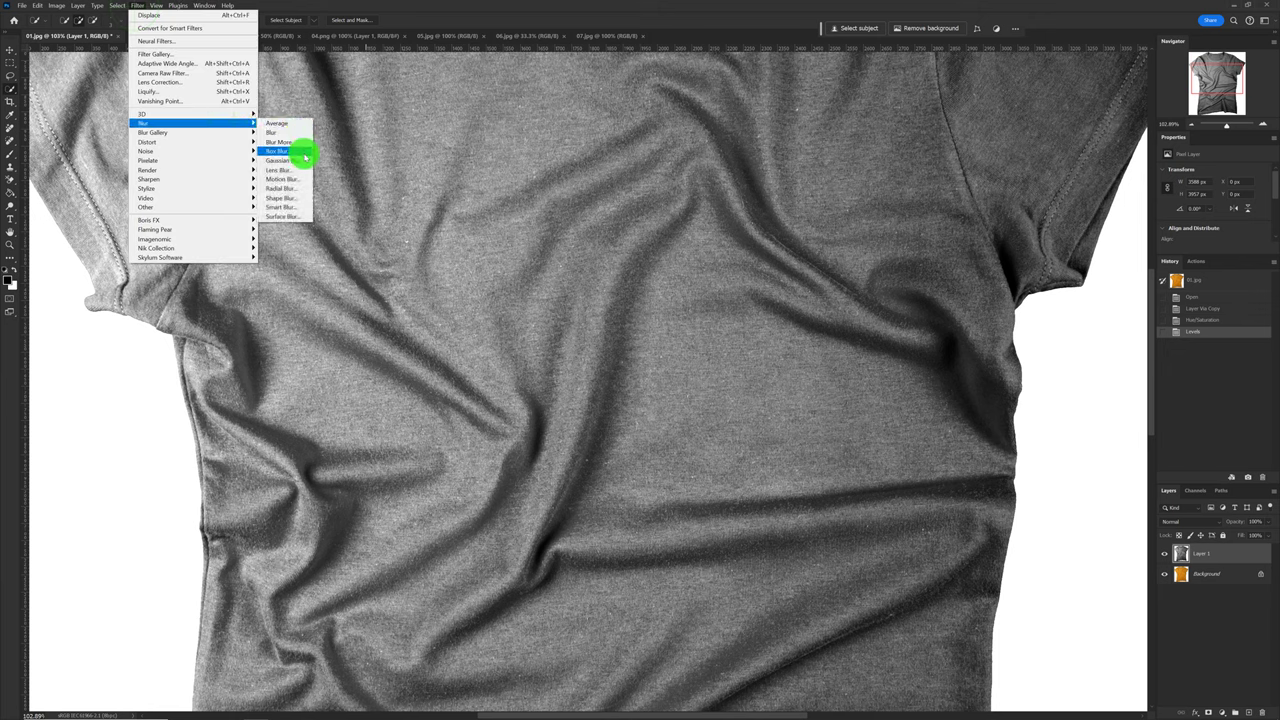
left_click(305, 160)
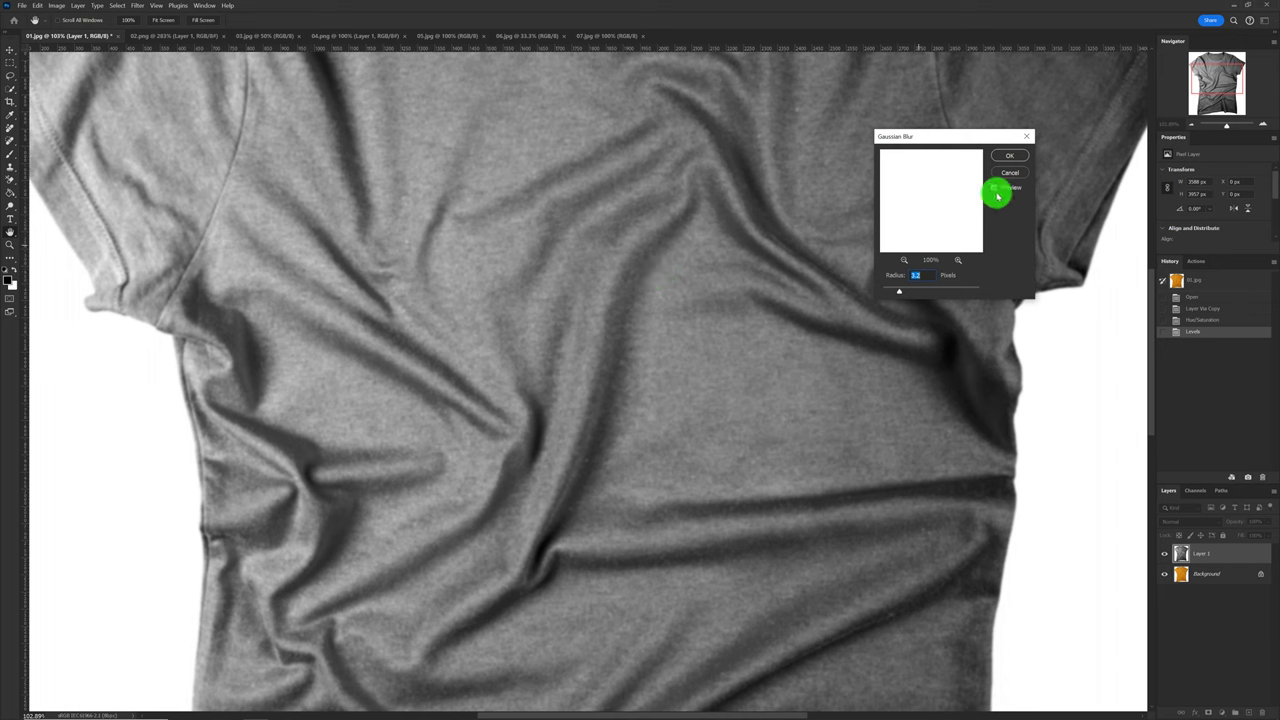
left_click(994, 189)
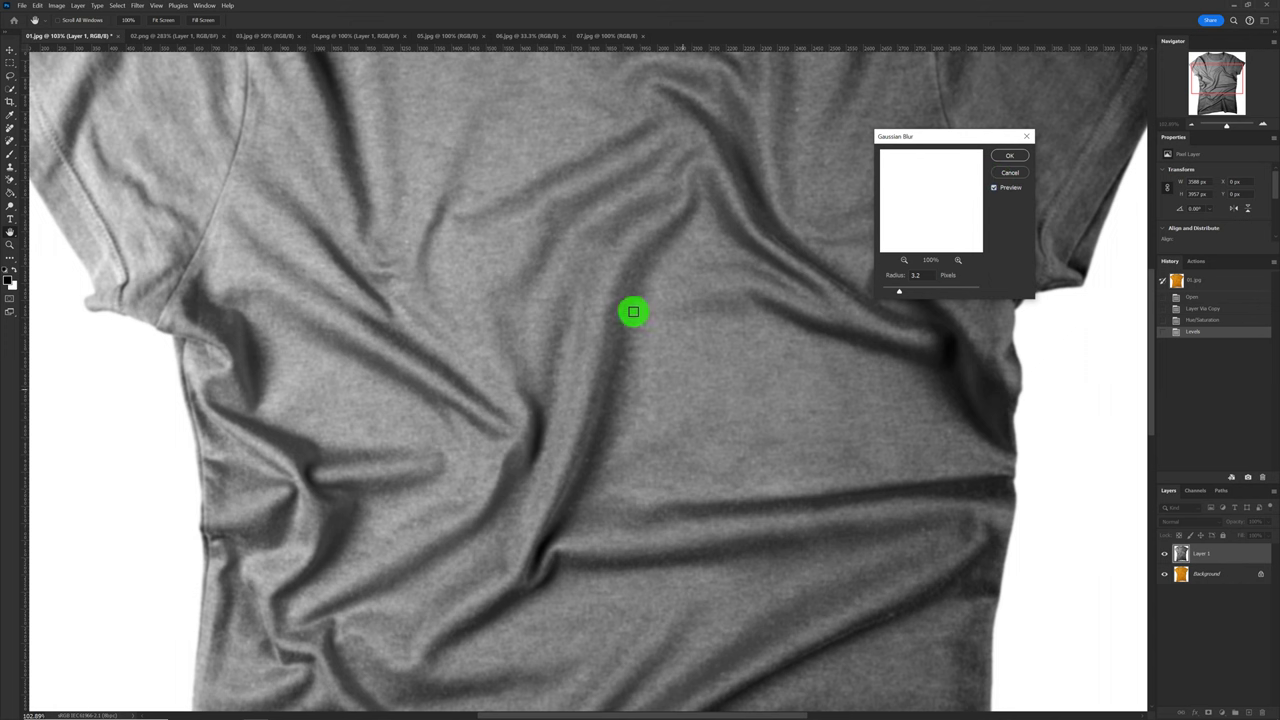
left_click(1008, 158)
scroll(741, 292, "down", 3)
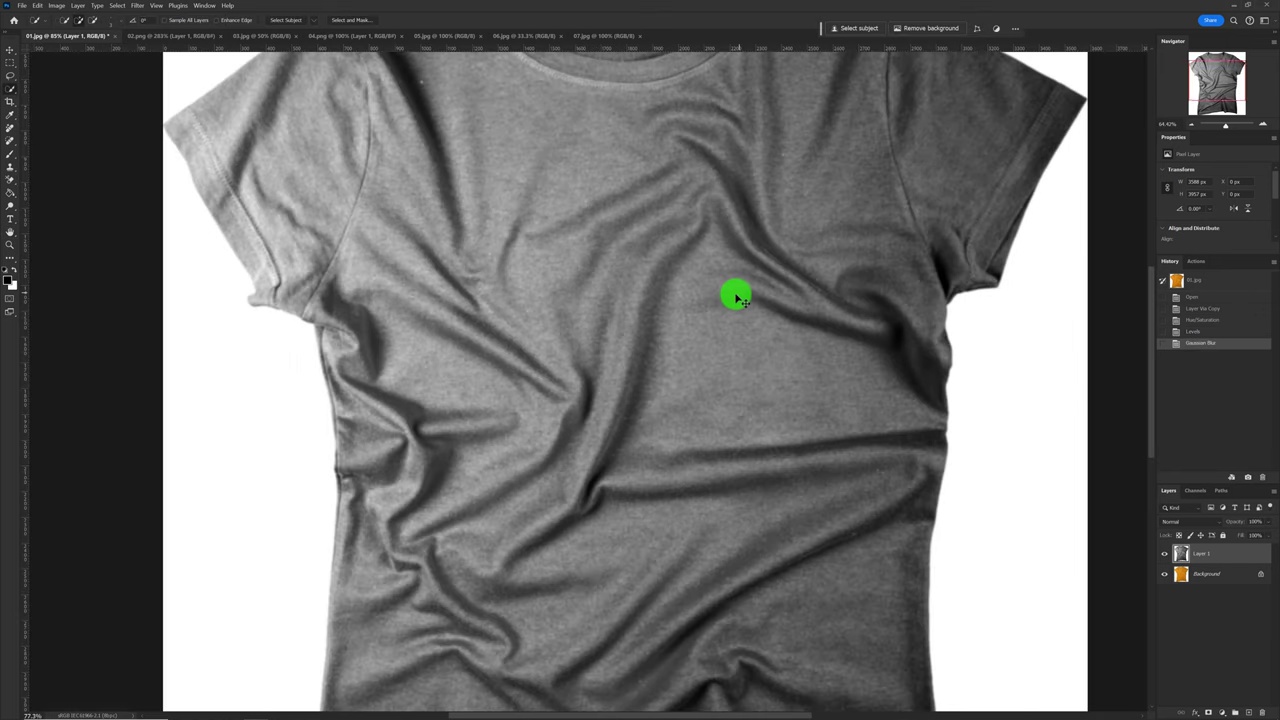
scroll(735, 289, "down", 3)
scroll(735, 289, "down", 2)
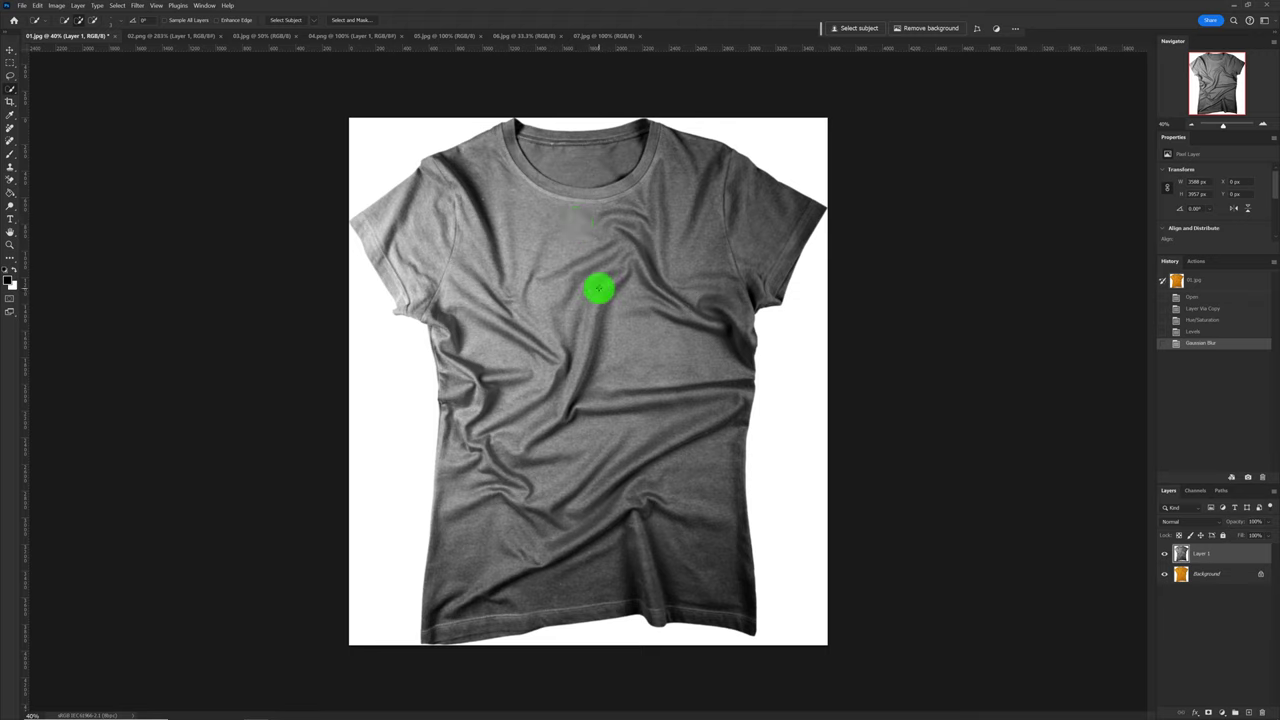
Step: Save the displacement map as aaa.psd, then delete the grey Layer 1
left_click(23, 6)
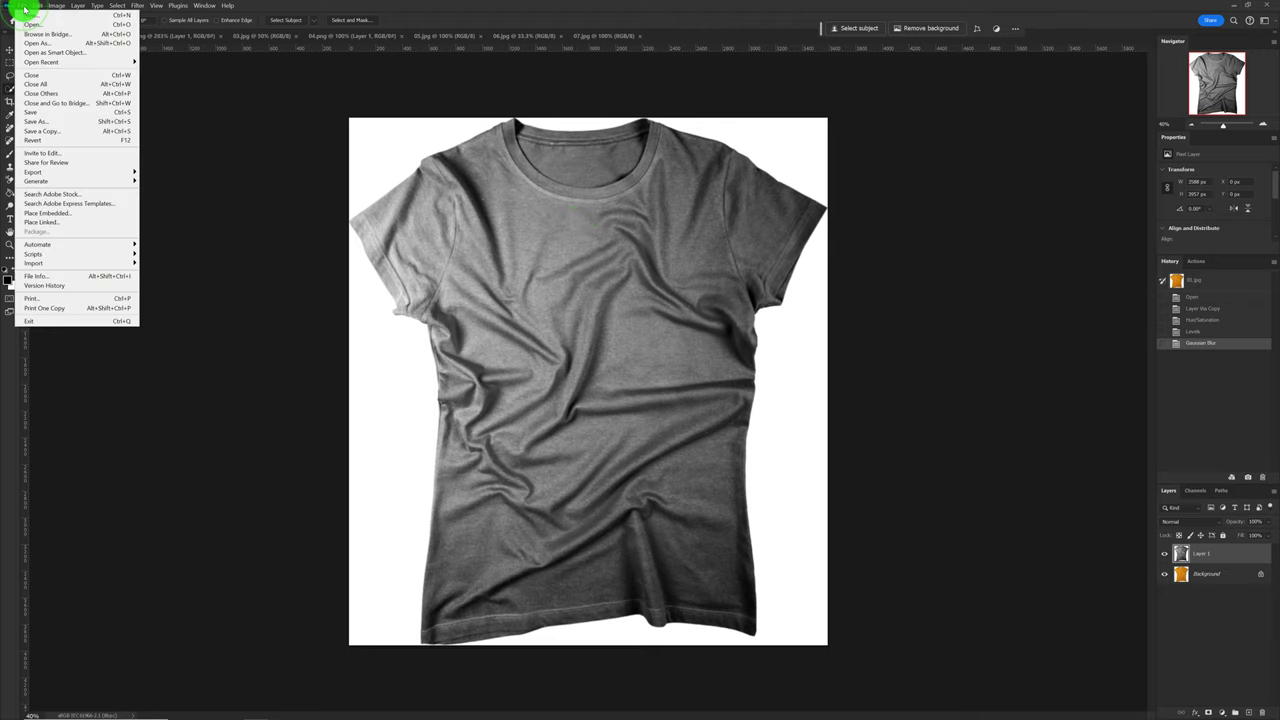
left_click(94, 122)
type("aaa")
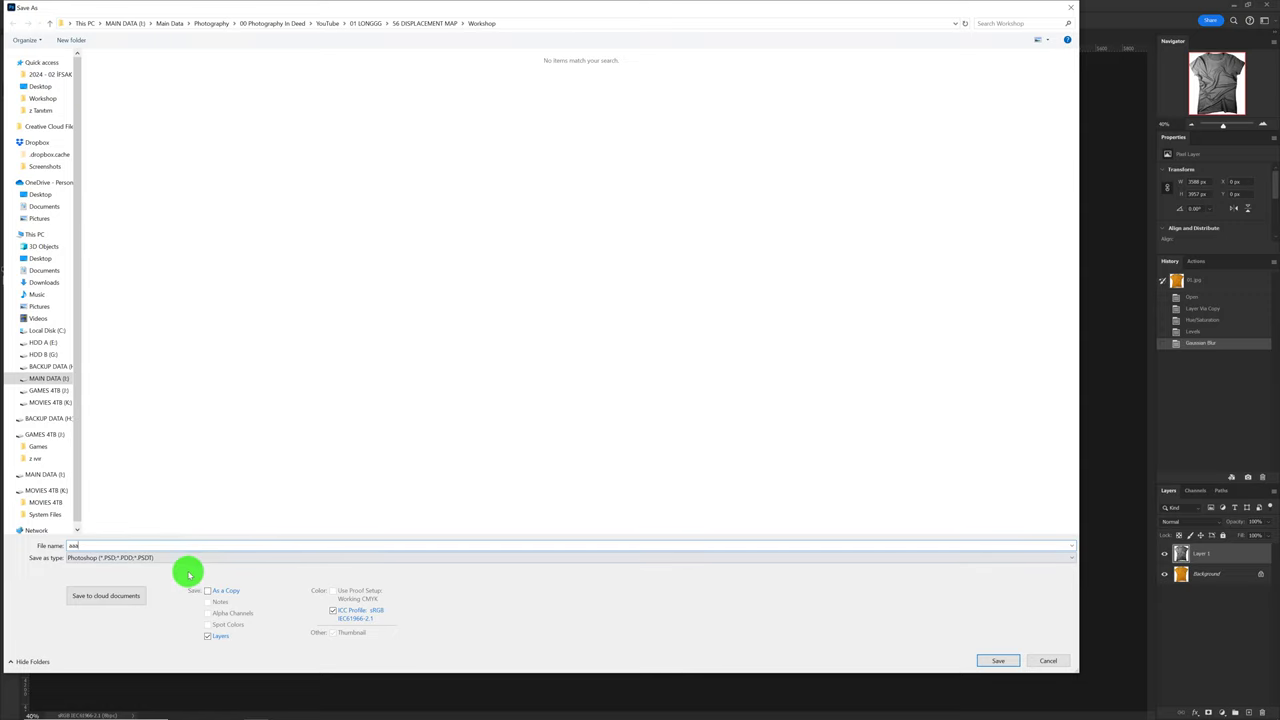
left_click(1000, 664)
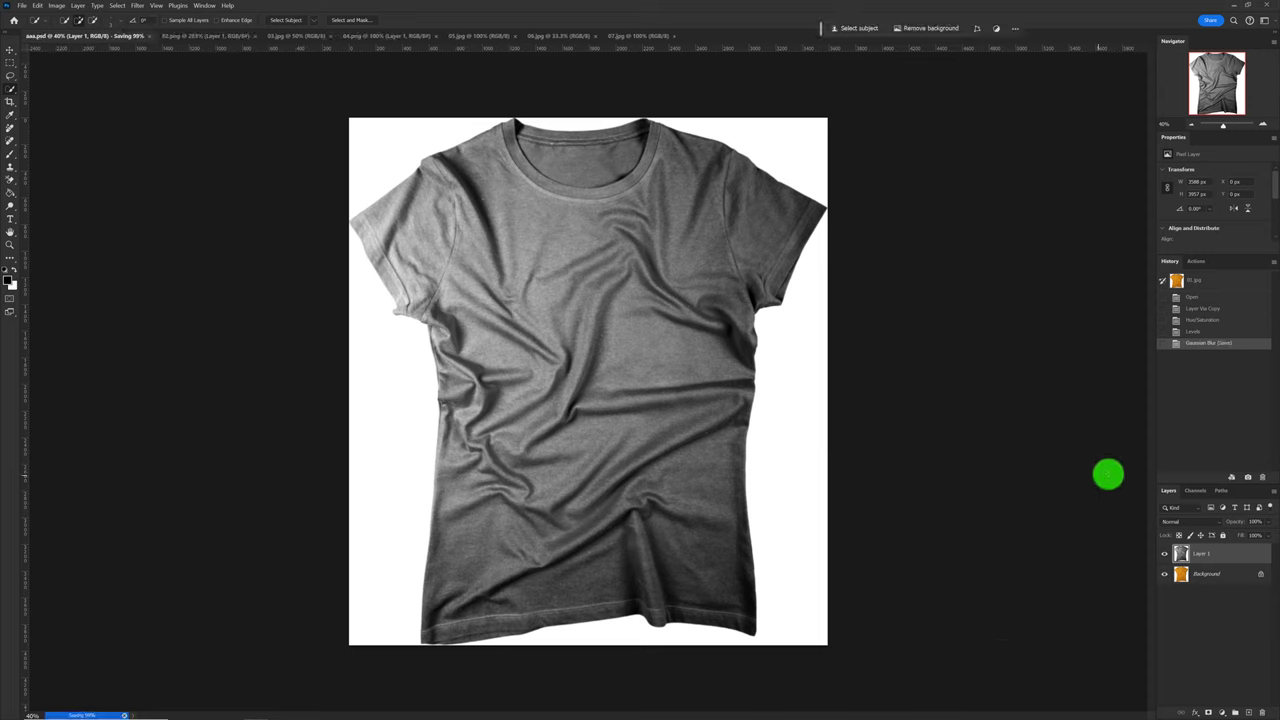
left_click_drag(1218, 564, 1263, 710)
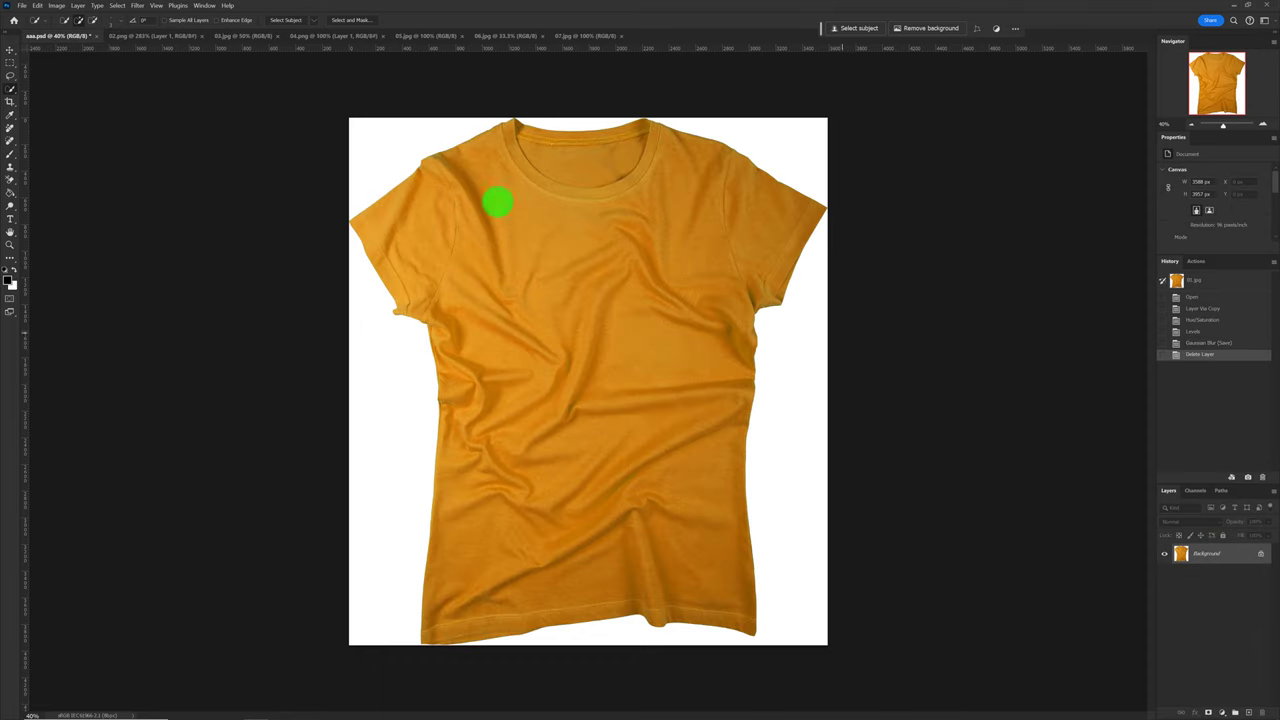
Step: Copy the entire Harley-Davidson logo and paste it into aaa.psd as Layer 1
left_click(137, 38)
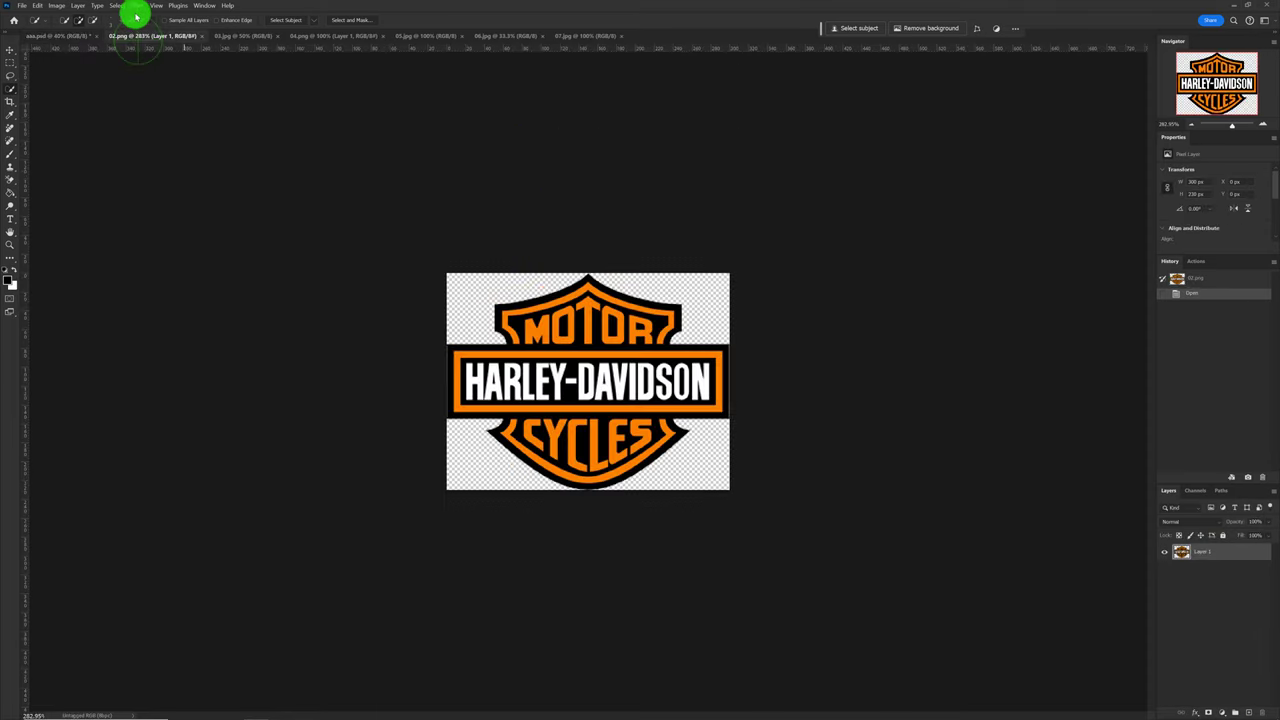
left_click(123, 6)
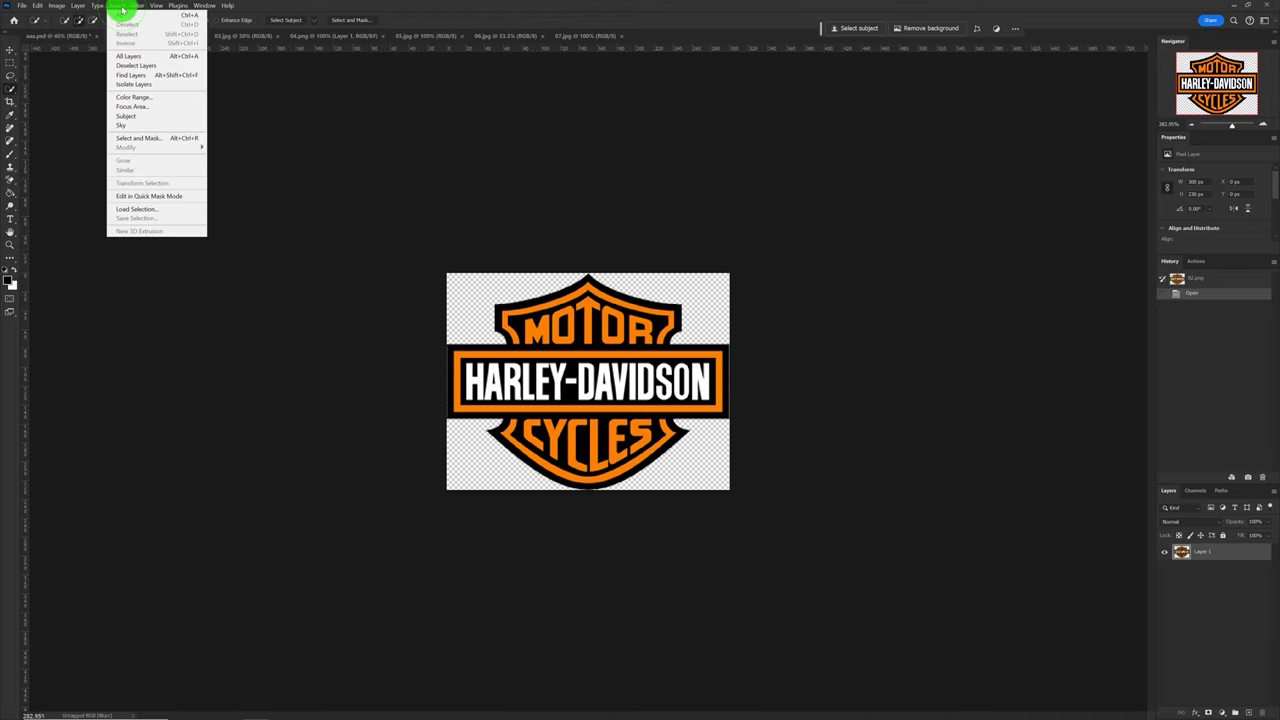
left_click(130, 15)
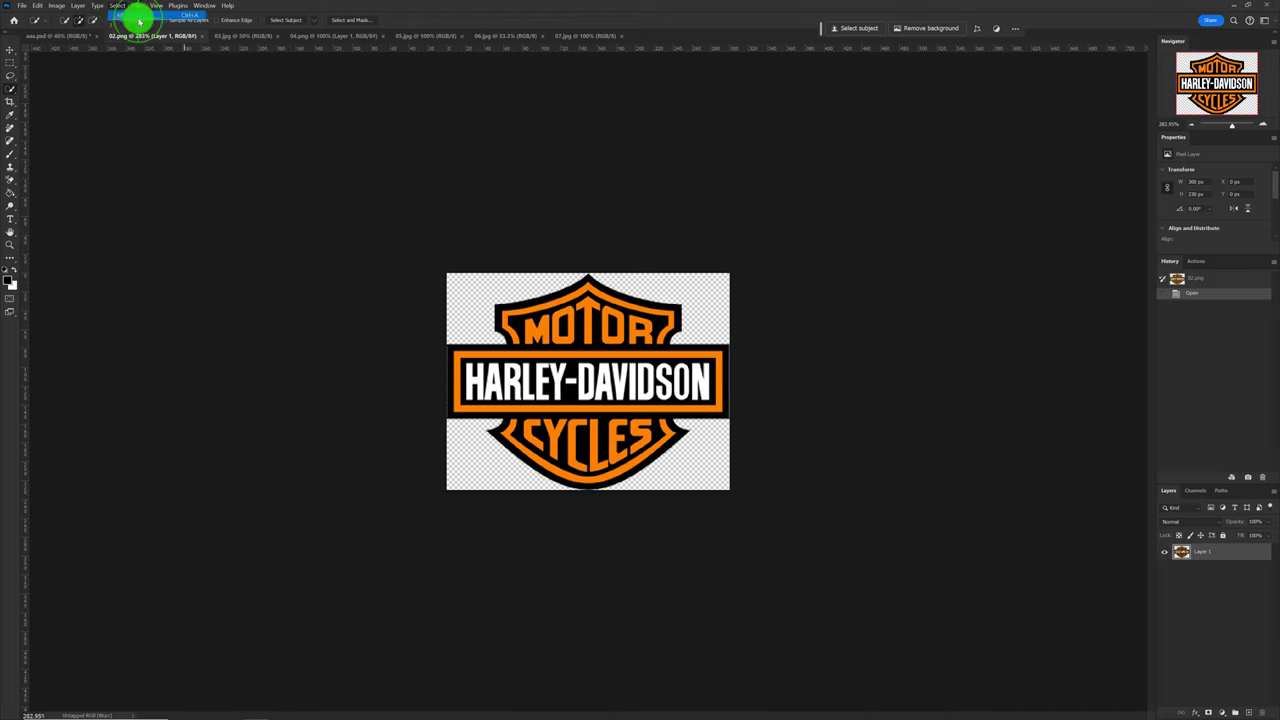
left_click(38, 6)
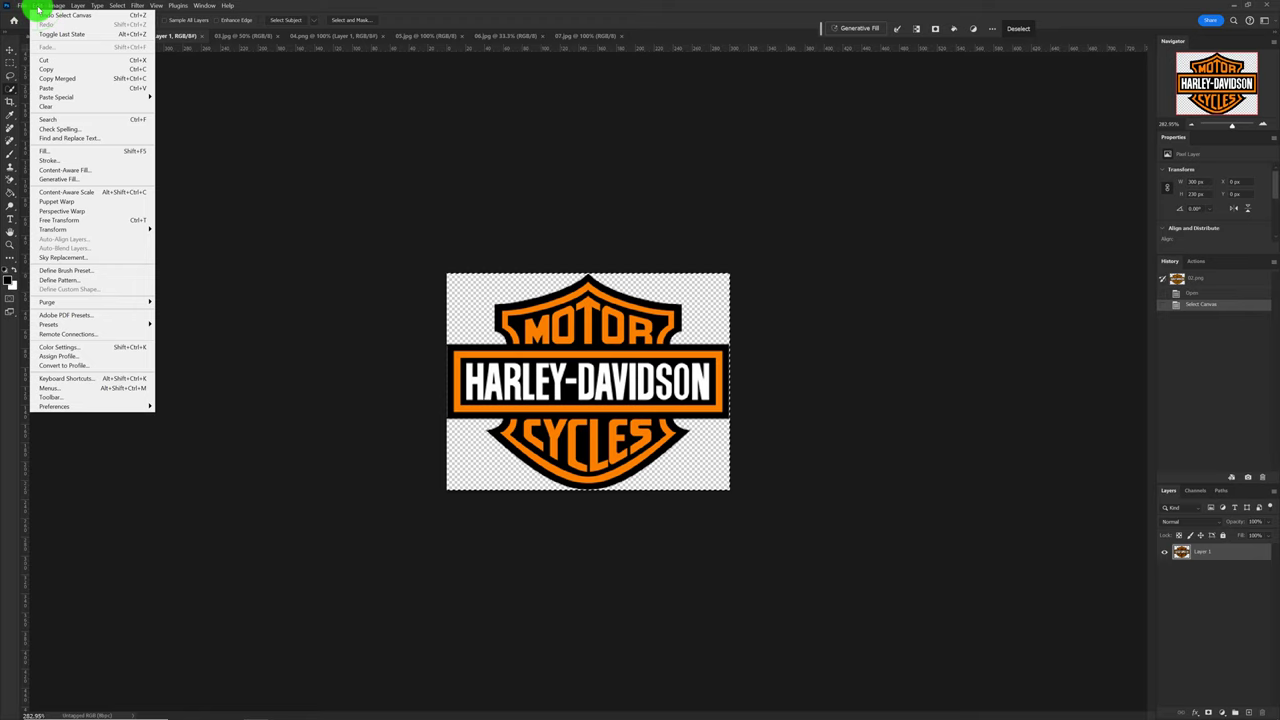
left_click(127, 69)
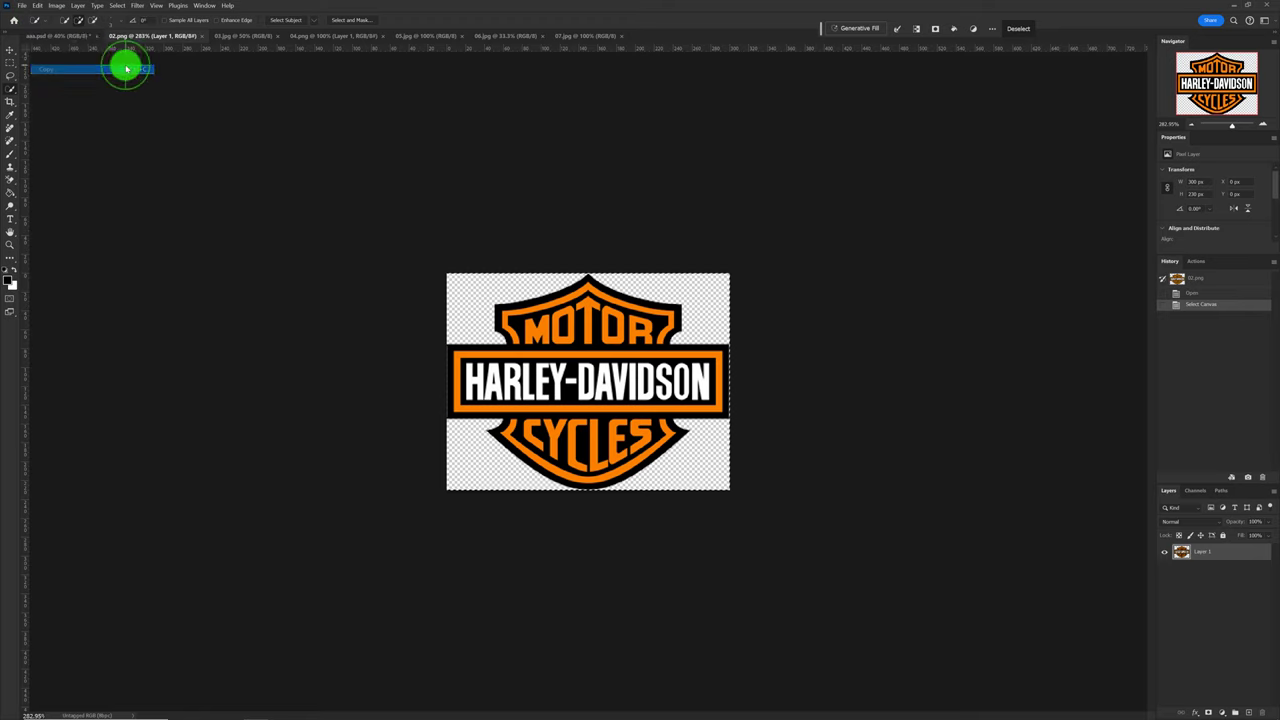
left_click(72, 37)
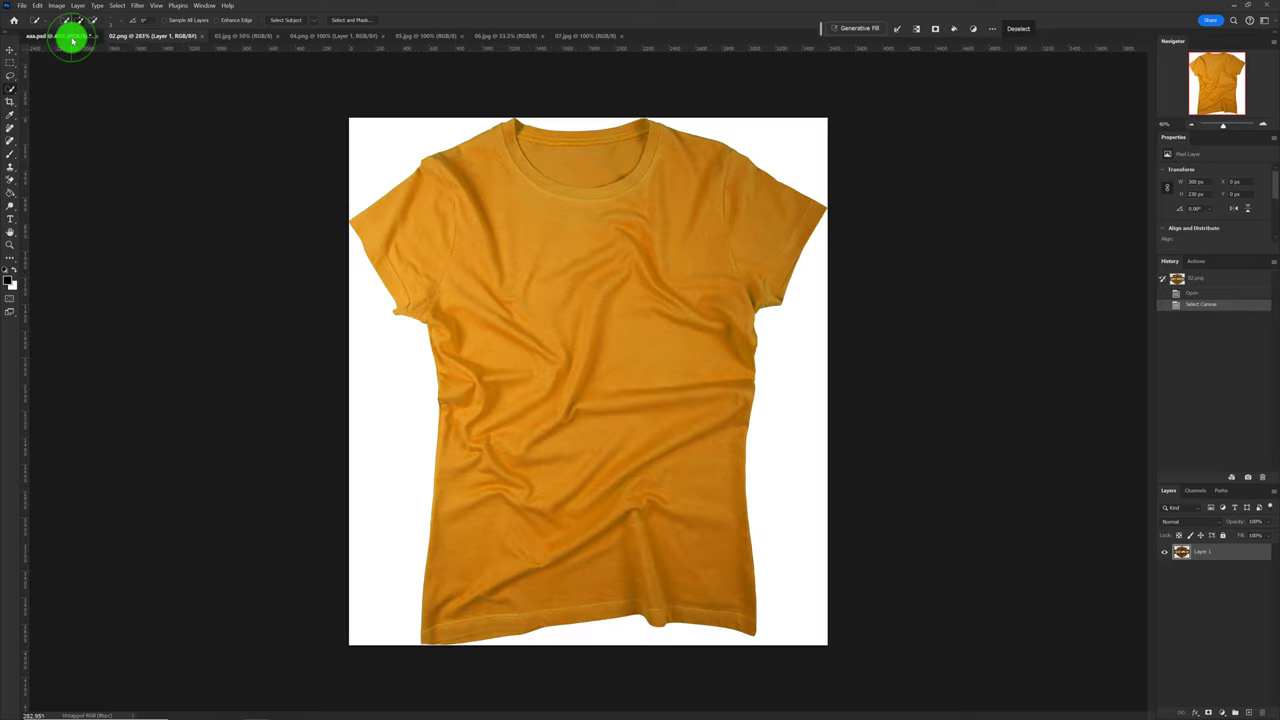
left_click(40, 8)
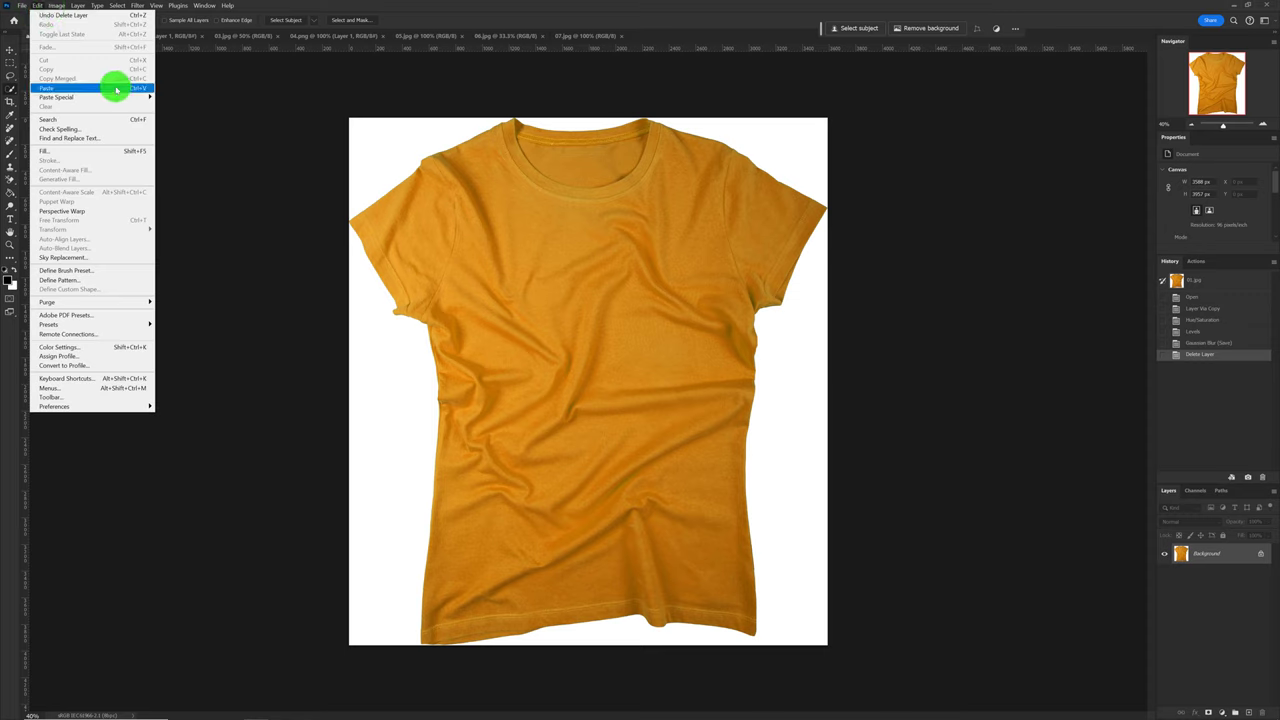
left_click(116, 88)
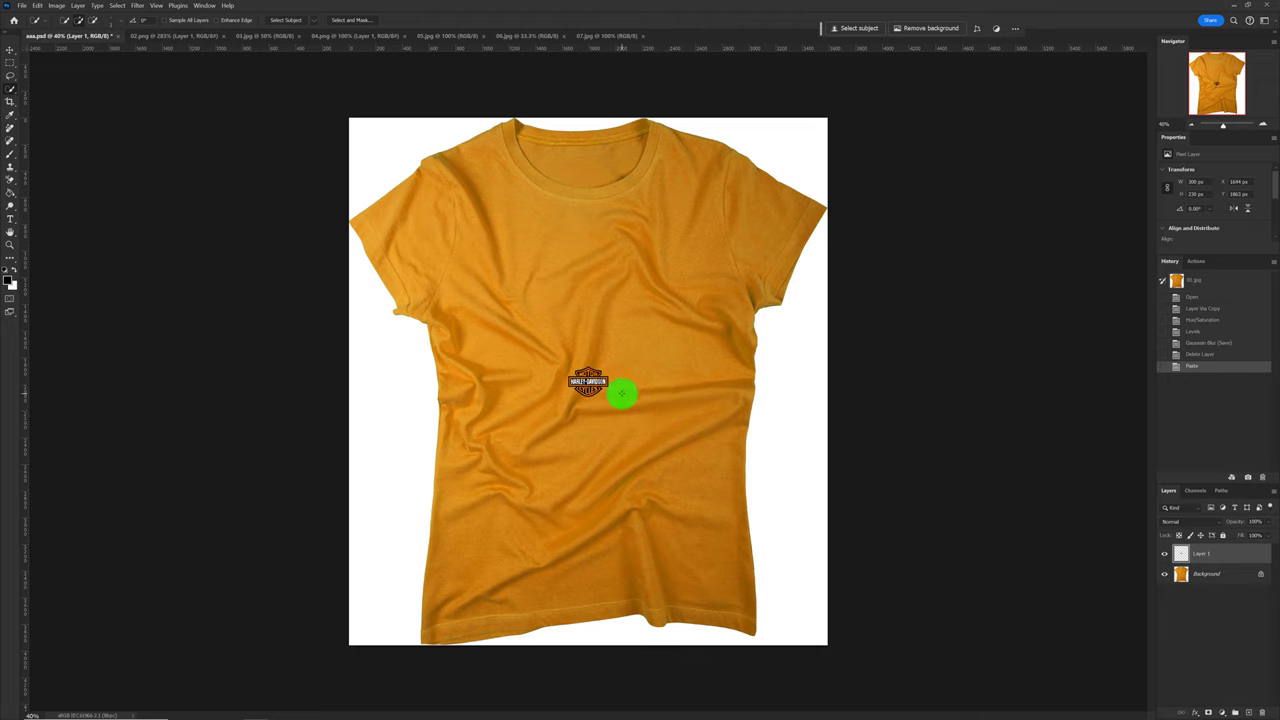
Step: Scale up, slightly tilt and centre the logo across the shirt's chest
key("ctrl+t")
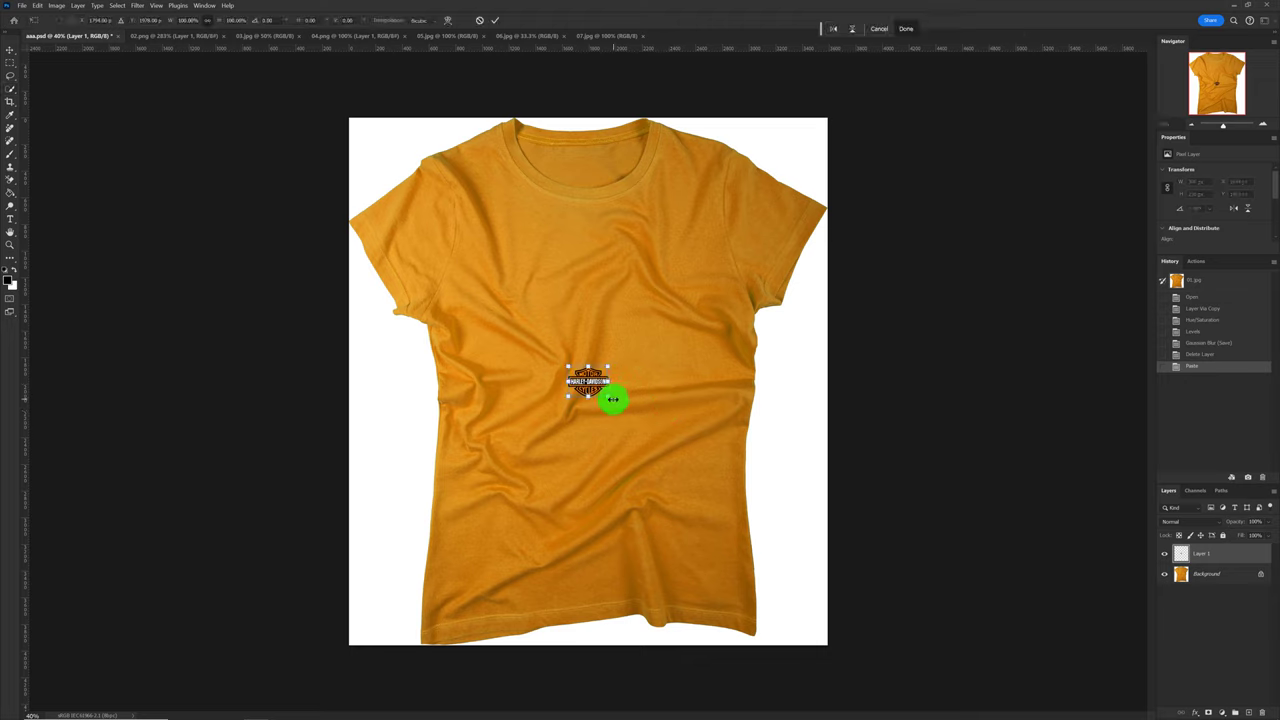
left_click_drag(604, 398, 716, 479)
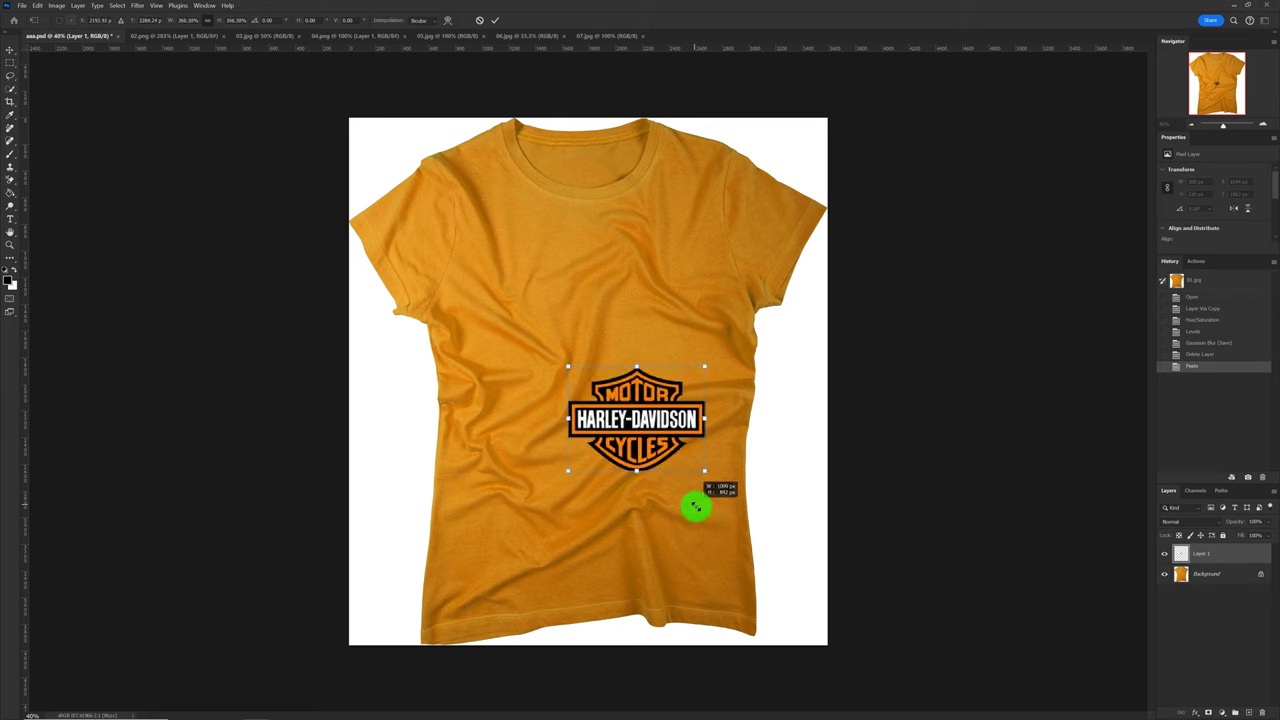
left_click_drag(568, 367, 472, 301)
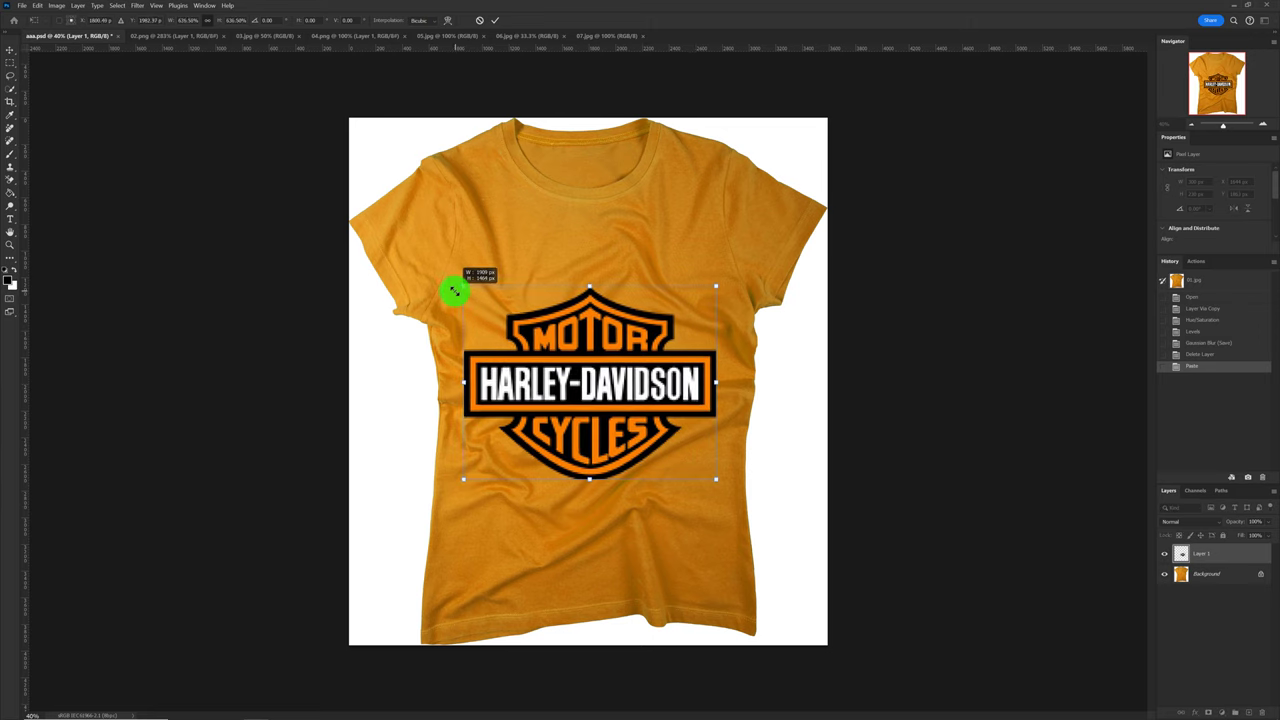
left_click_drag(472, 301, 461, 285)
left_click_drag(734, 271, 729, 266)
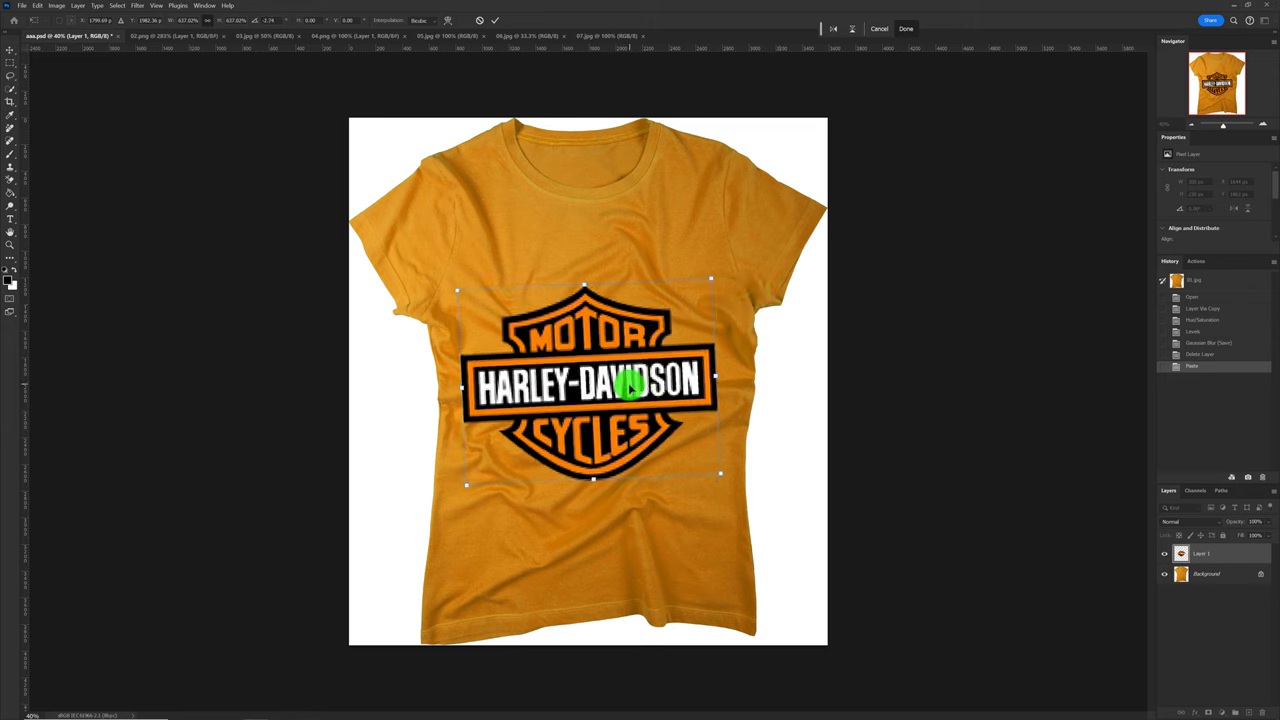
mouse_move(623, 371)
left_mouse_down()
mouse_move(634, 378)
mouse_move(637, 365)
left_mouse_up()
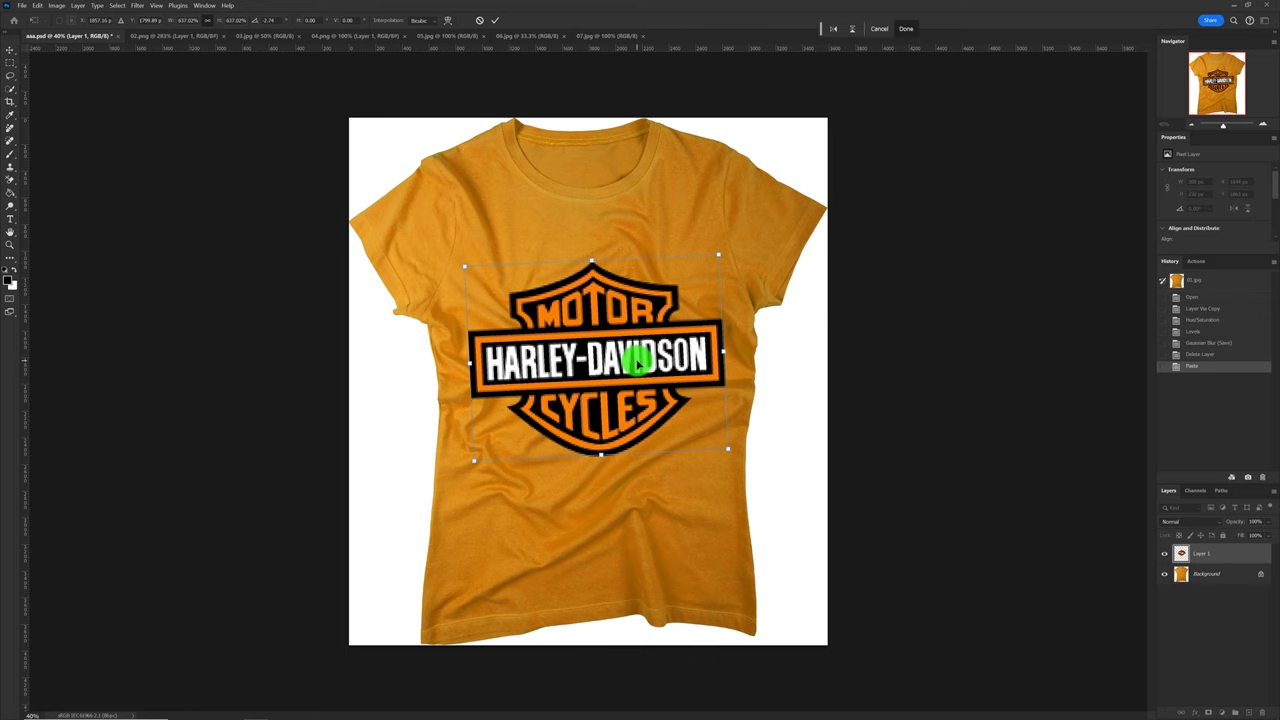
key("Return")
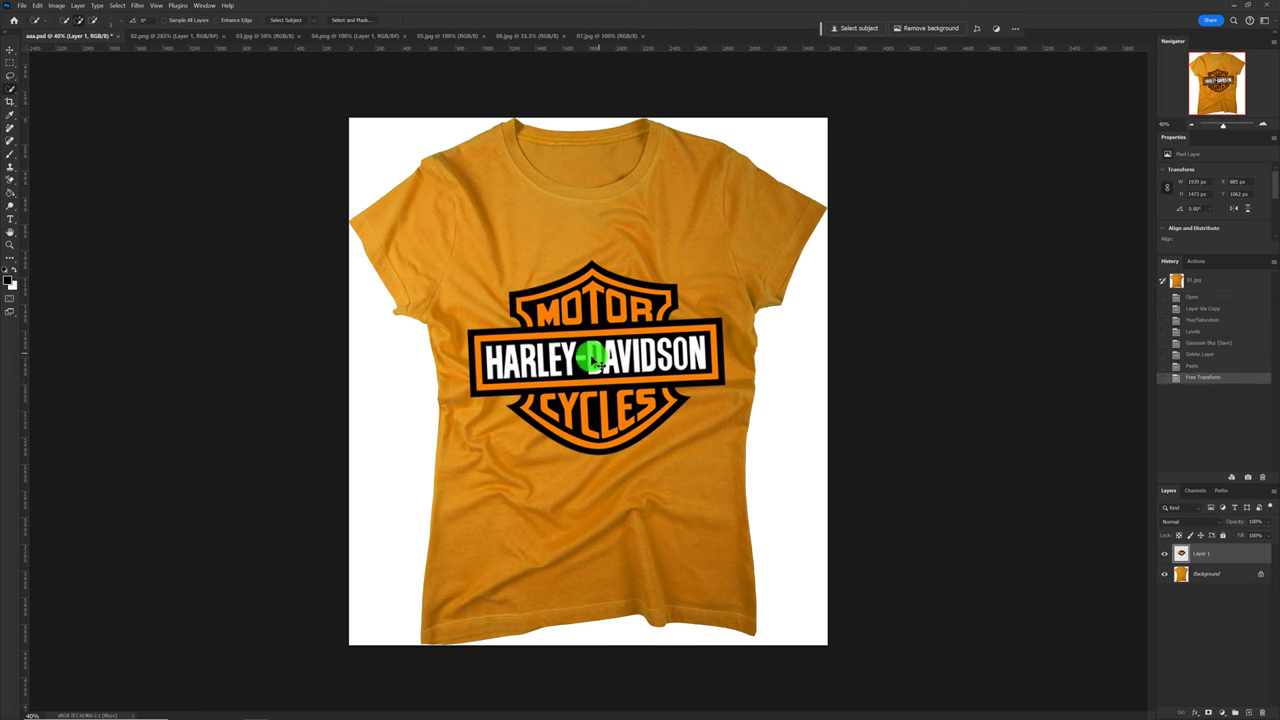
scroll(580, 365, "up", 1)
Step: Convert the logo's Layer 1 into an embedded Smart Object
scroll(580, 365, "up", 3)
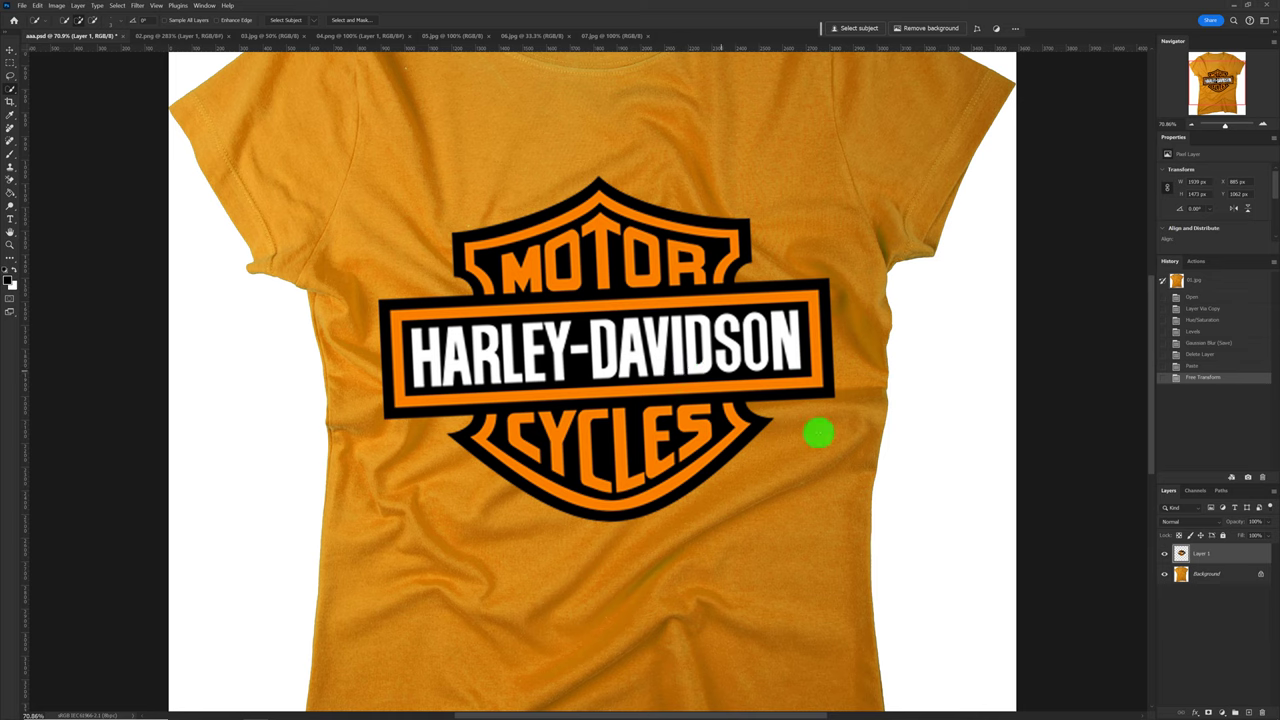
right_click(1246, 552)
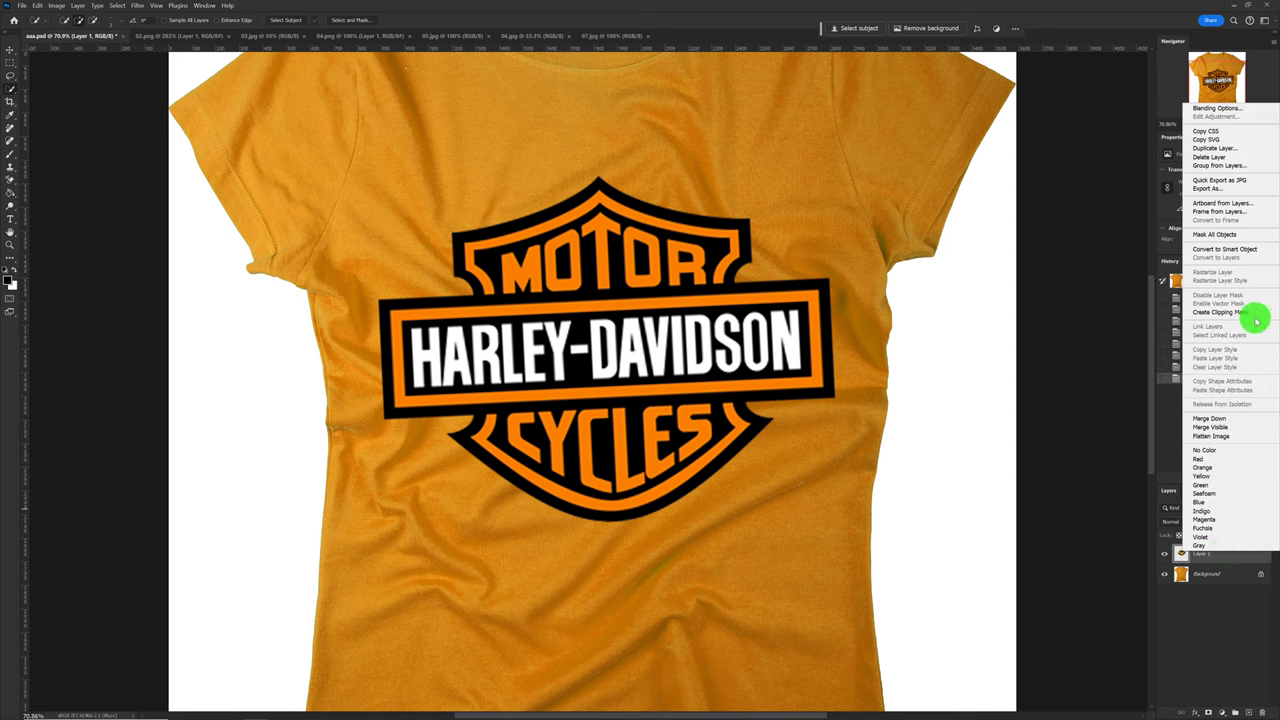
left_click(1260, 249)
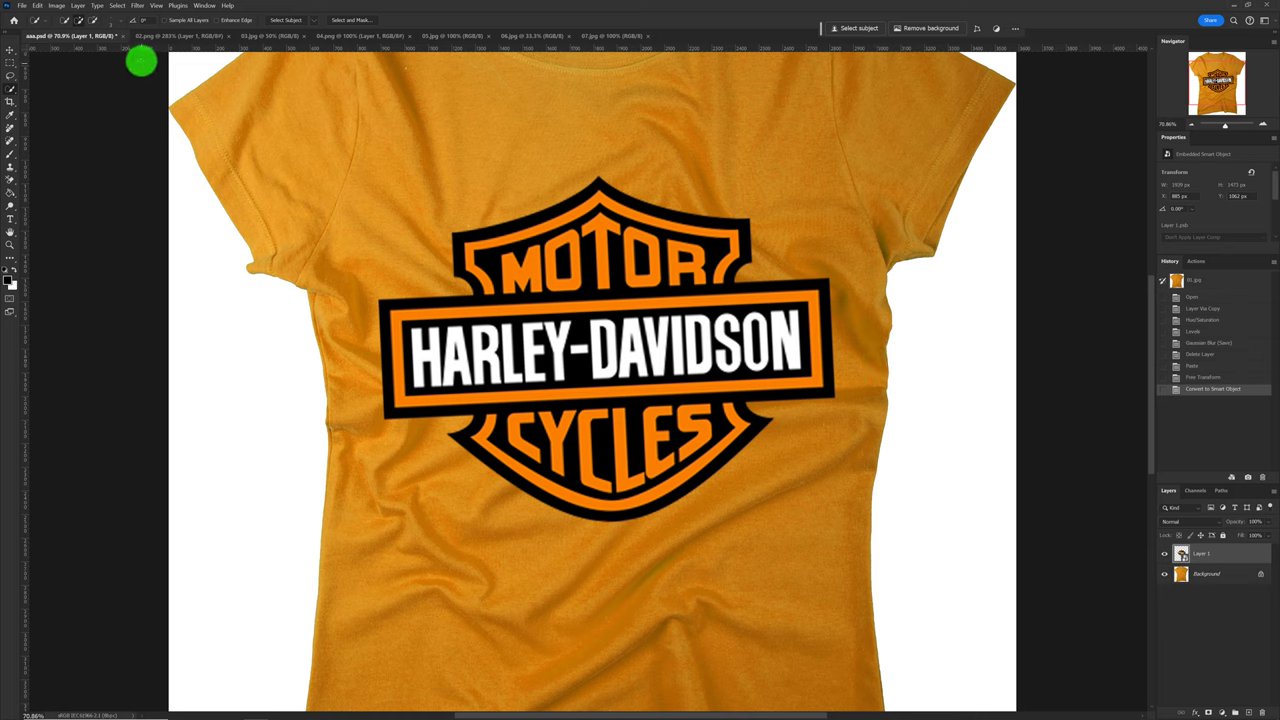
left_click(146, 10)
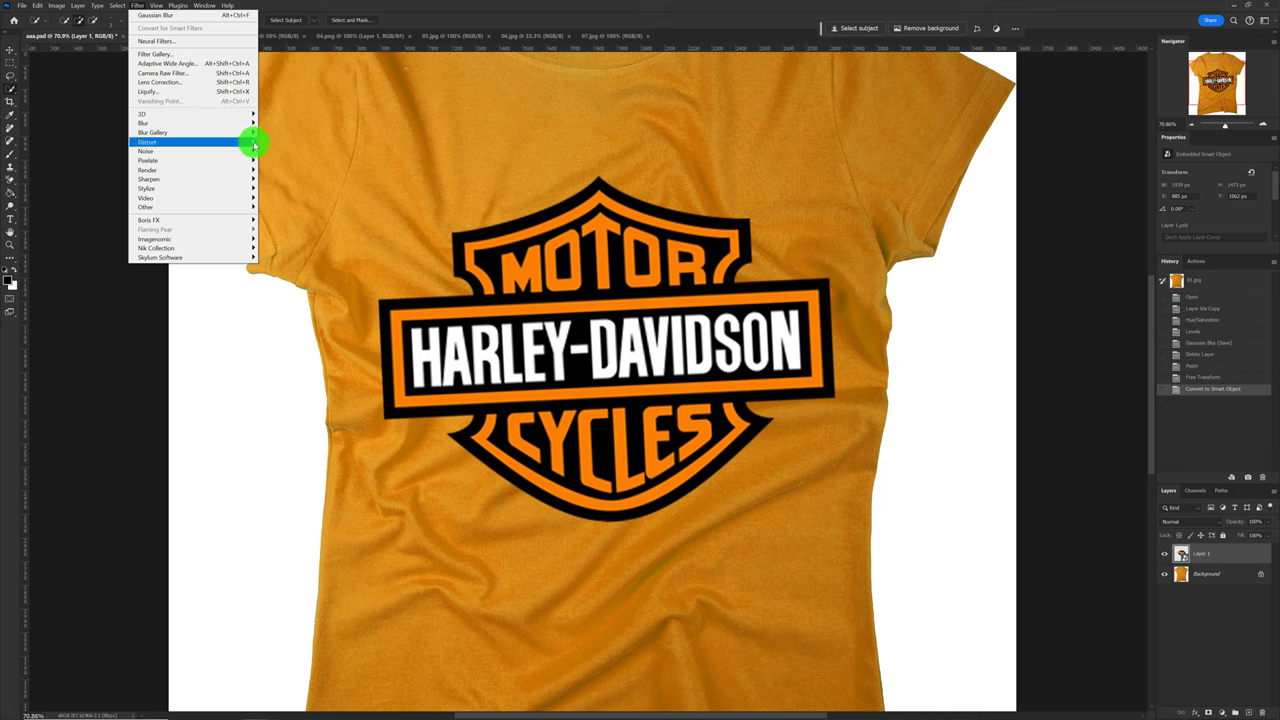
mouse_move(180, 142)
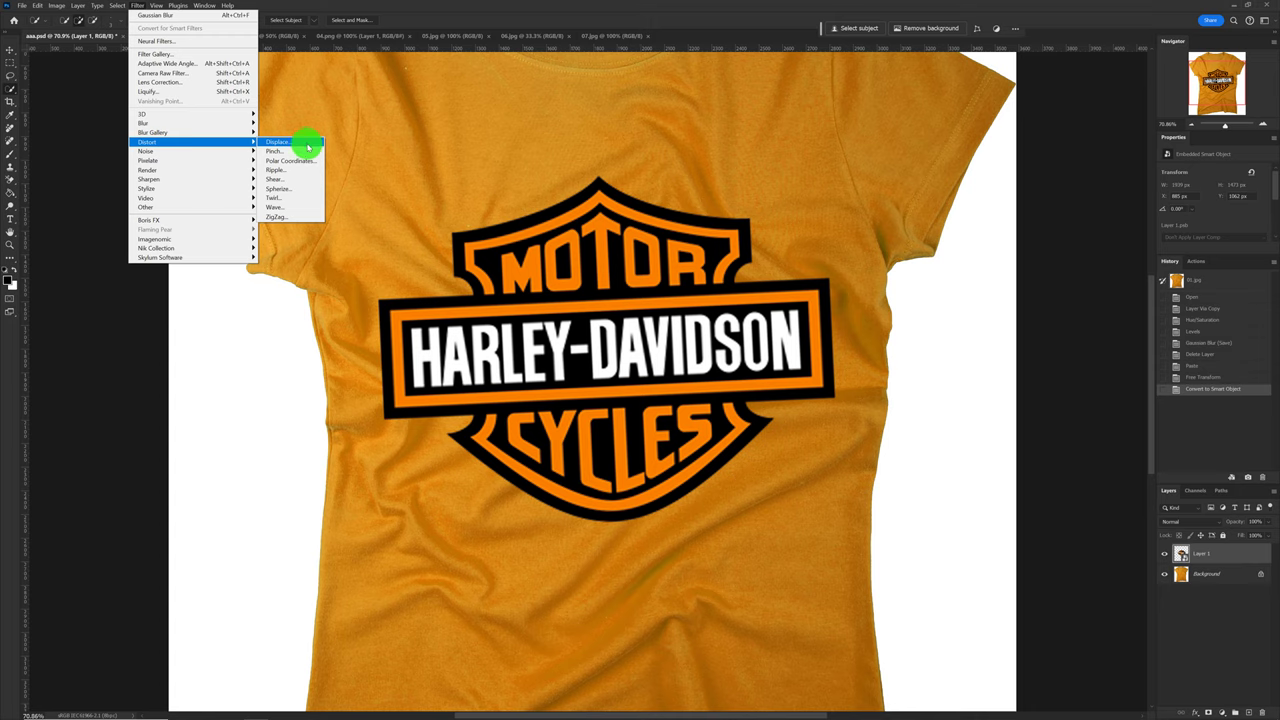
Step: Run Displace at scale 10/10, Stretch To Fit, Repeat Edge Pixels, choosing aaa.psd
left_click(308, 147)
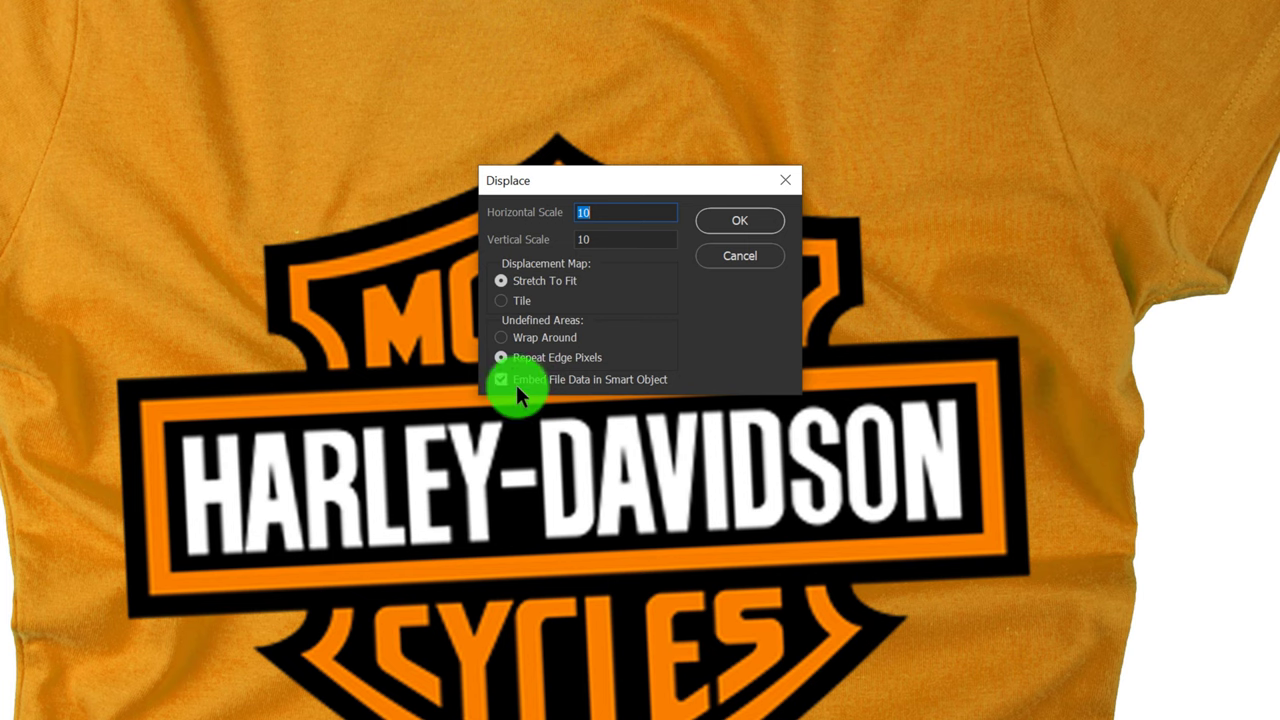
left_click(717, 220)
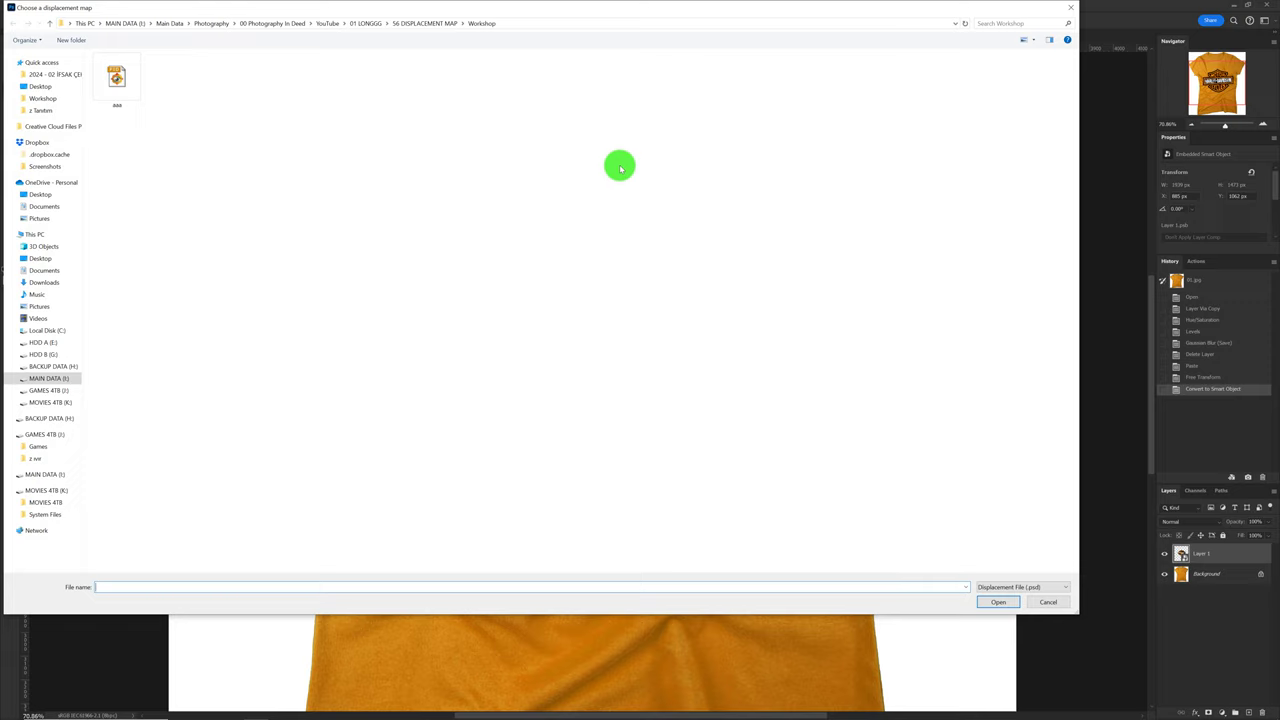
left_click(116, 82)
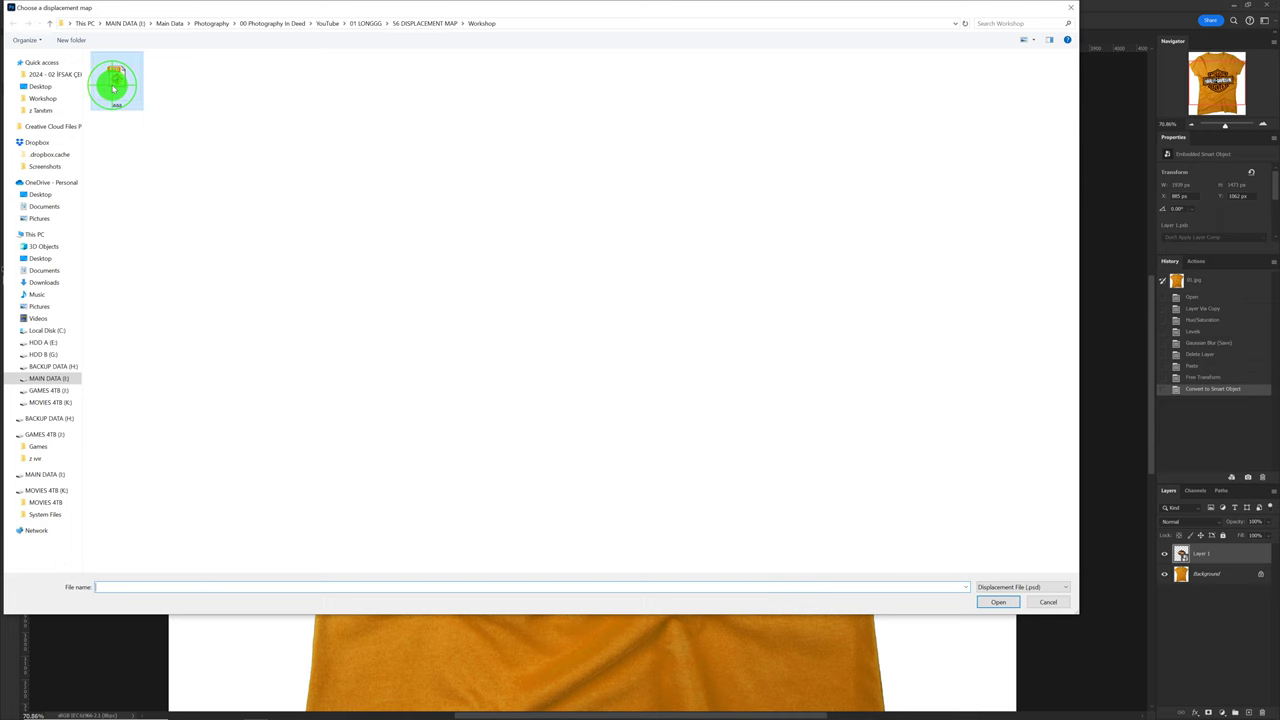
Step: Warp the logo with the aaa.psd map, compare it, then flatten to one Background
left_click(998, 601)
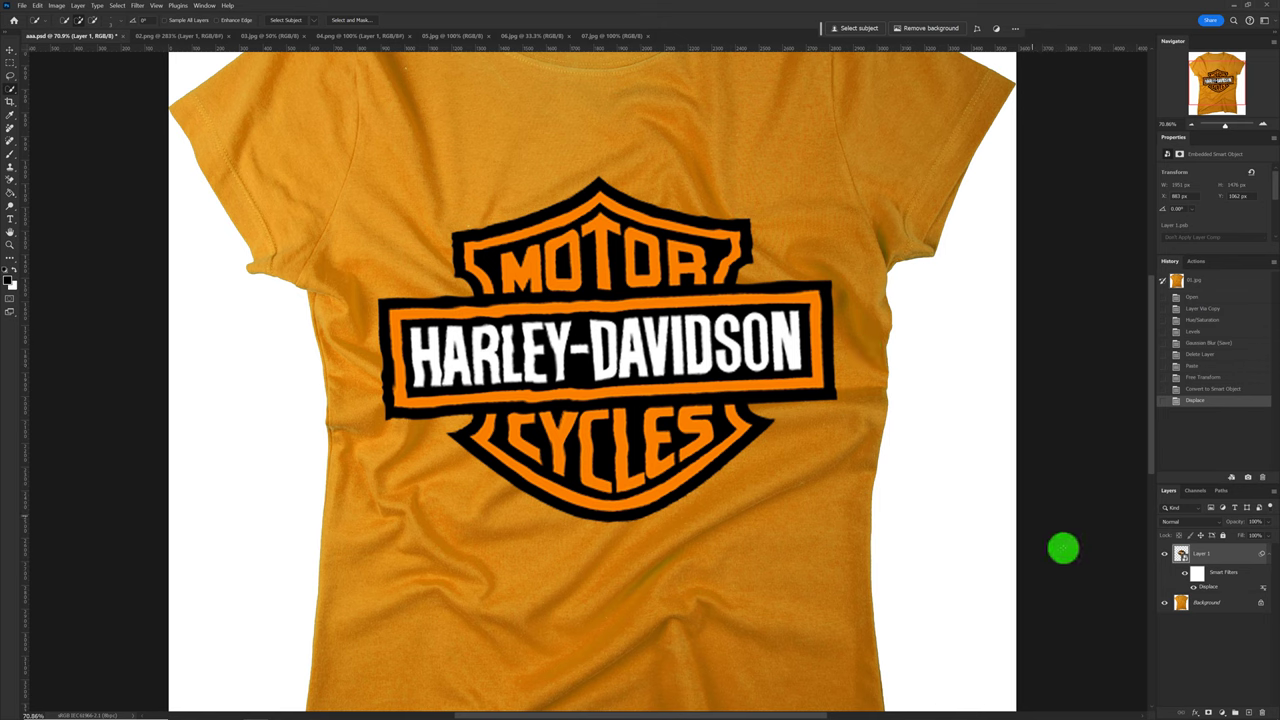
left_click(1185, 577)
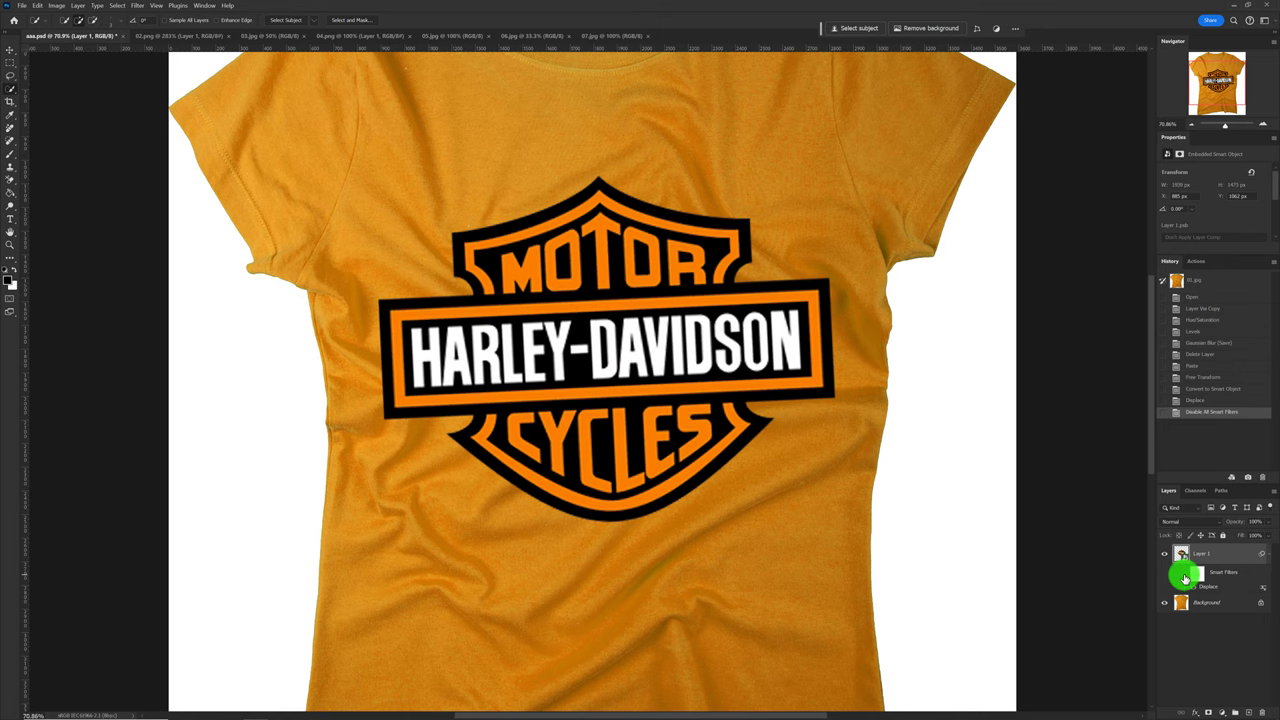
left_click(1185, 577)
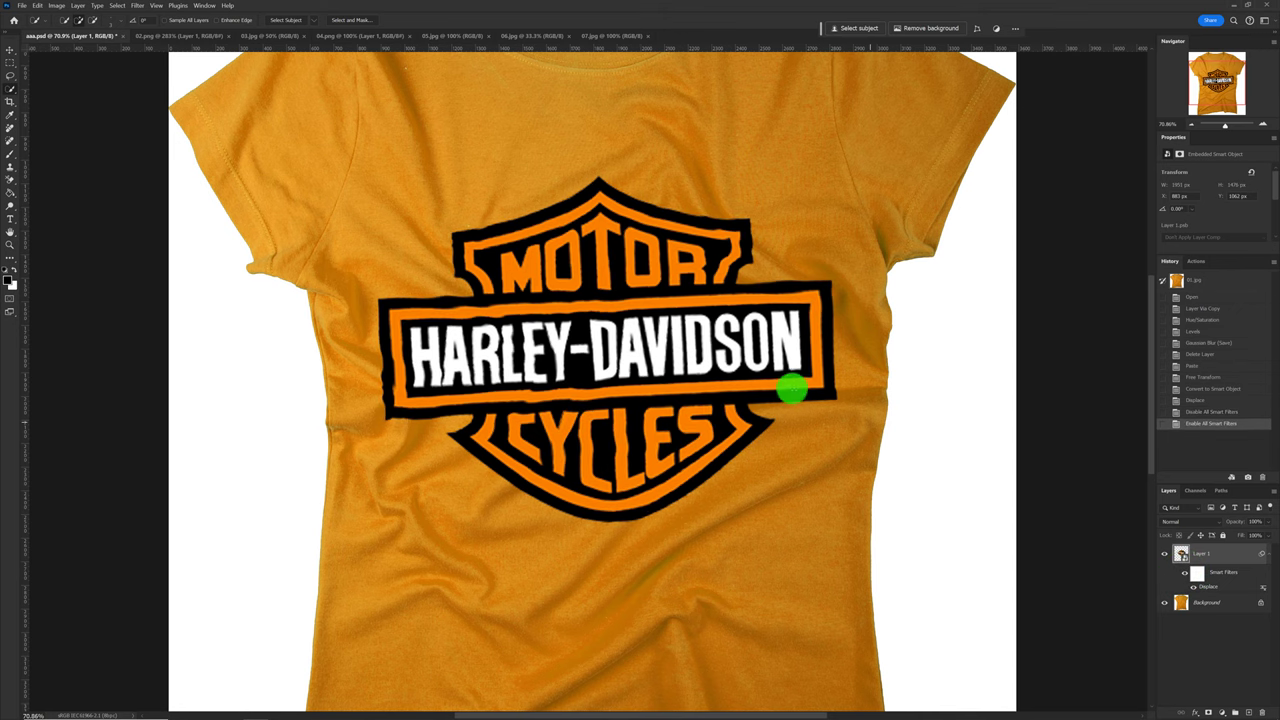
scroll(703, 350, "down", 3)
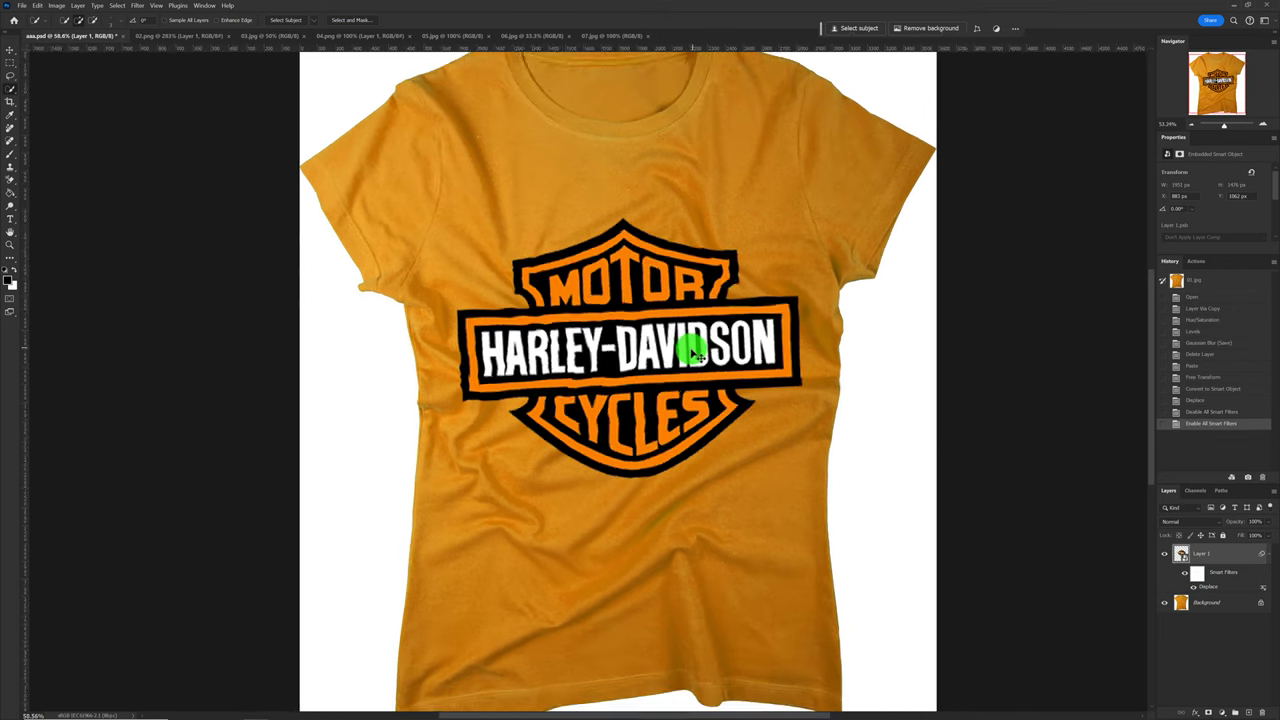
scroll(694, 346, "down", 2)
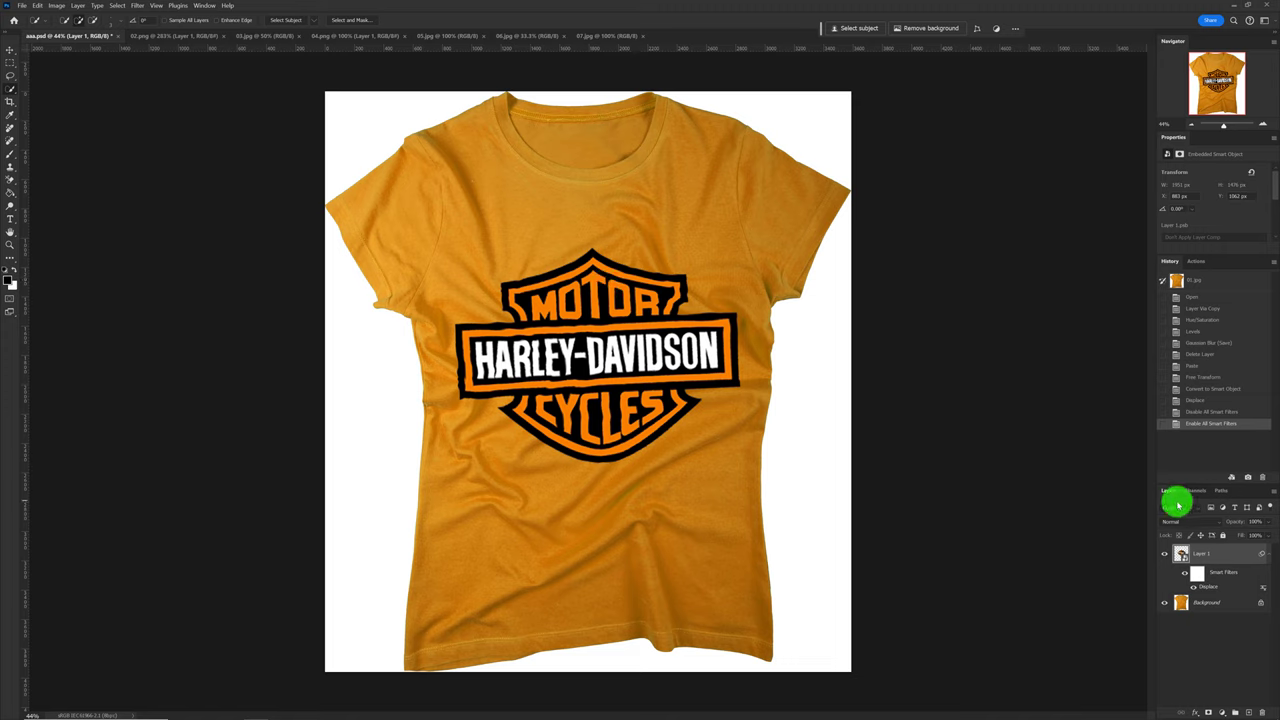
left_click(1273, 490)
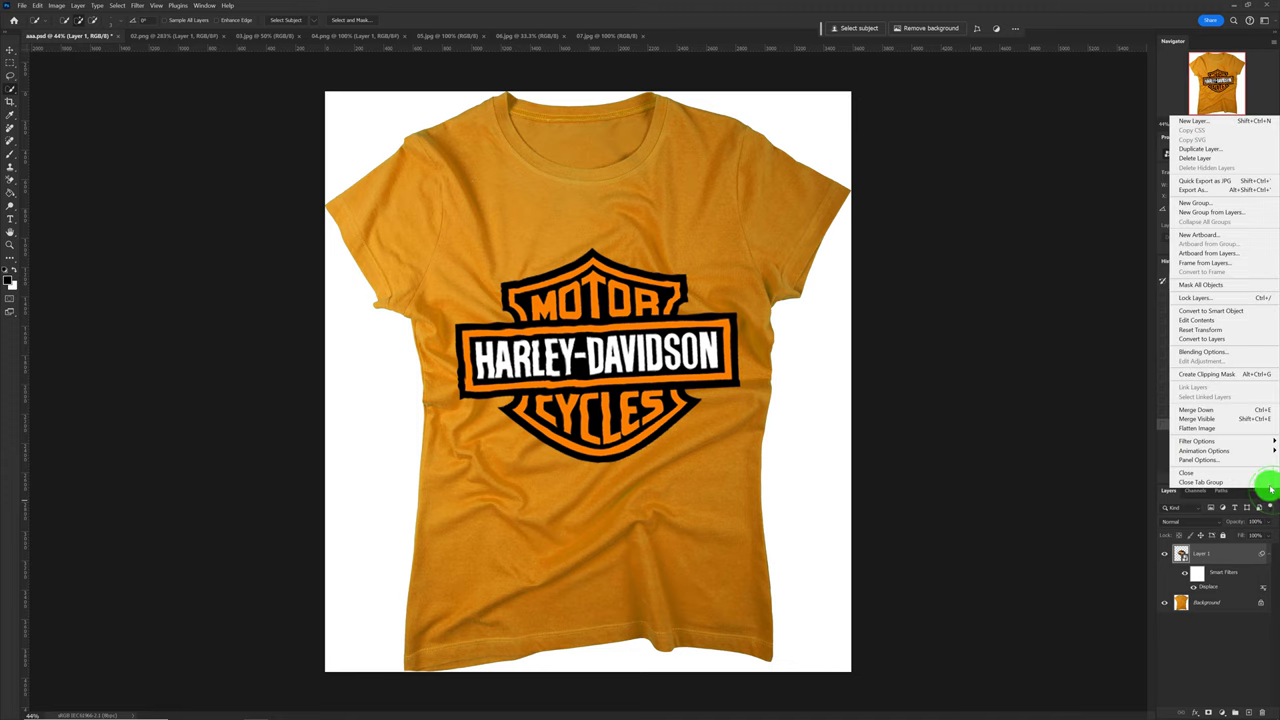
left_click(1256, 430)
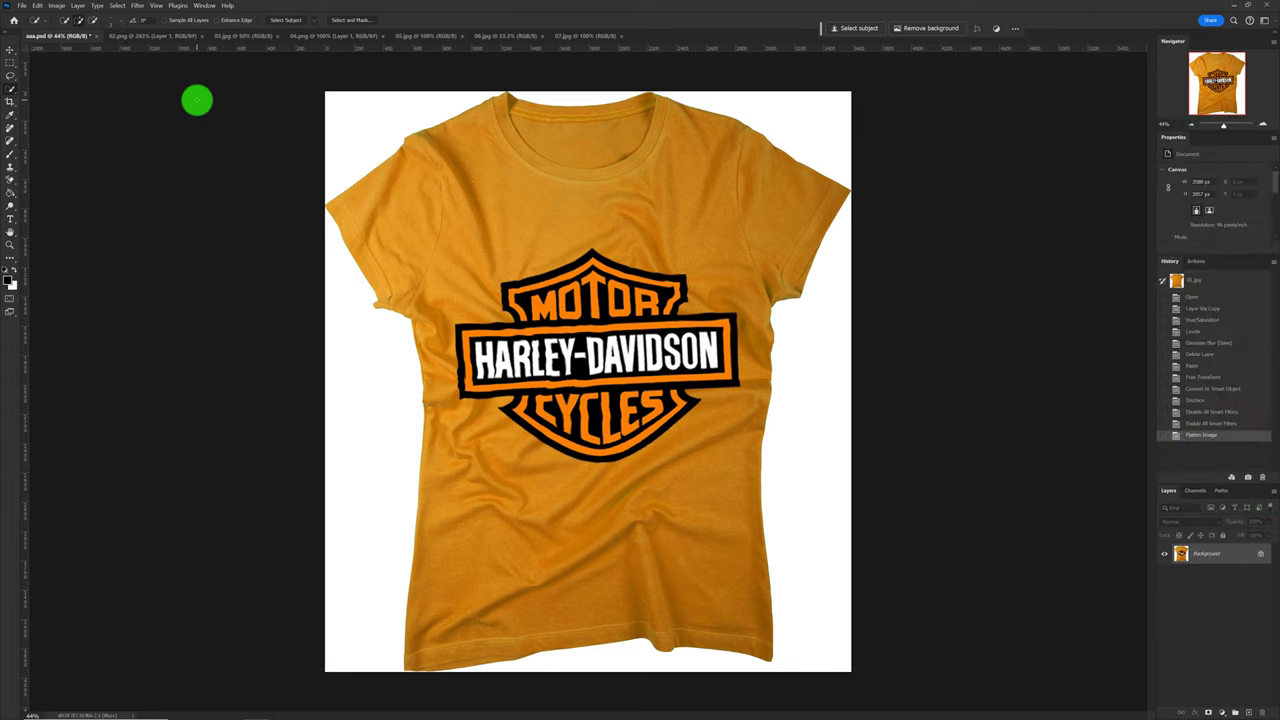
Step: Duplicate the 03.jpg photo layer and desaturate the copy to Saturation -100
left_click(238, 36)
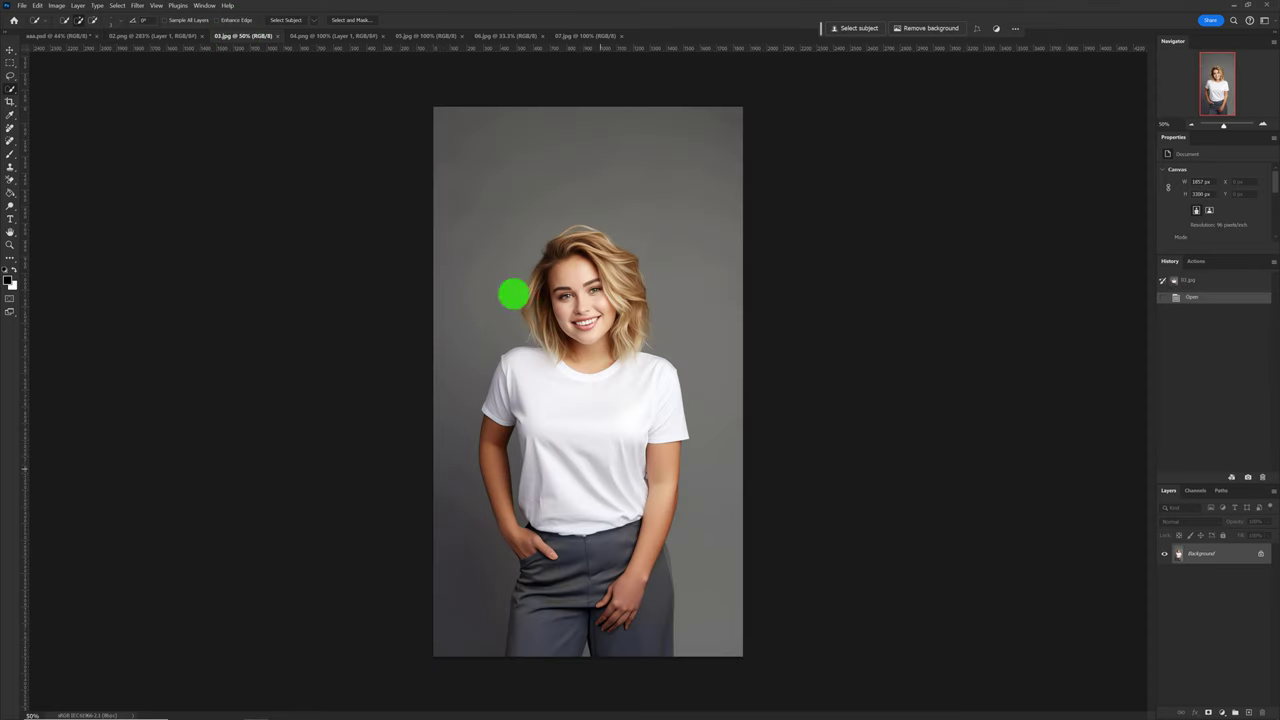
left_click(309, 36)
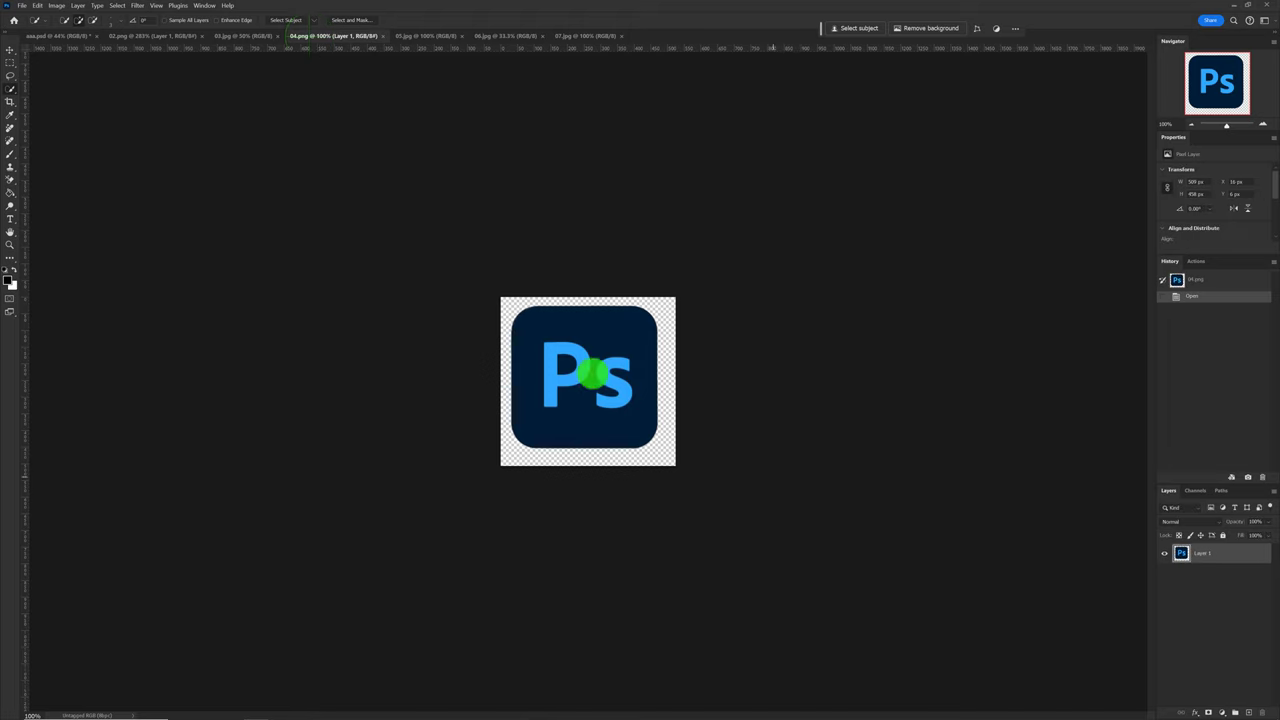
left_click(236, 38)
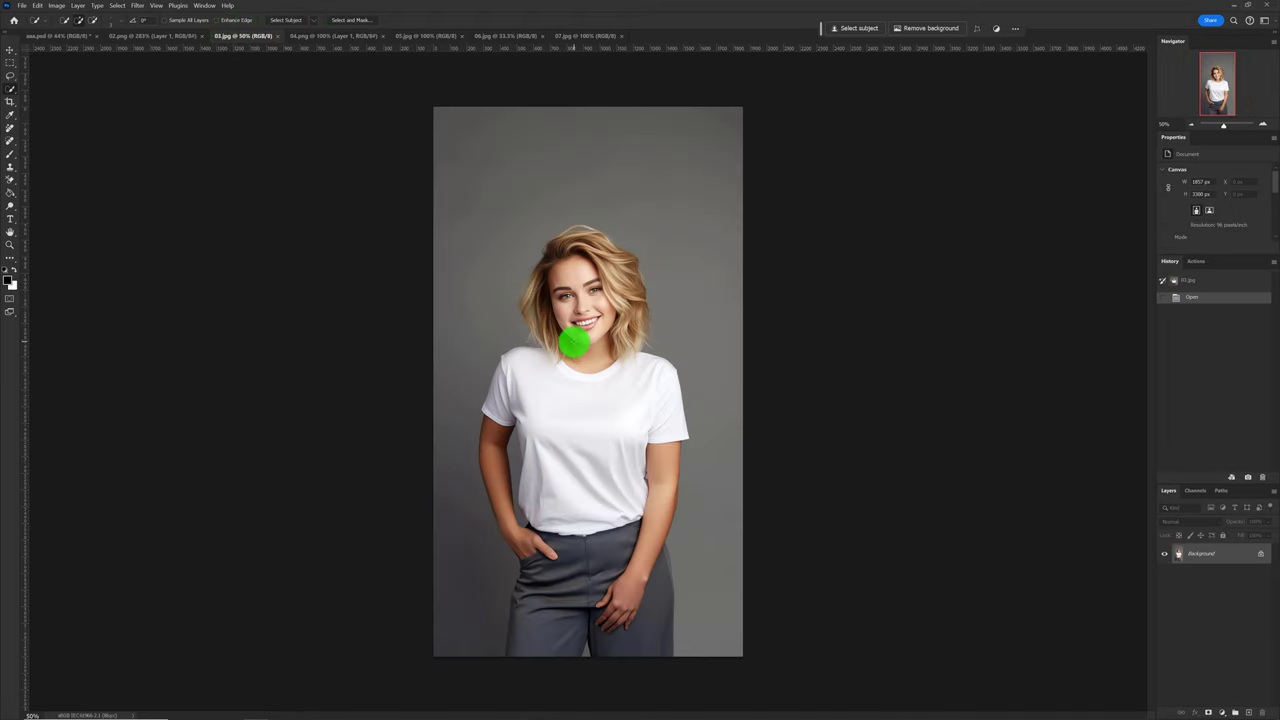
key("ctrl+j")
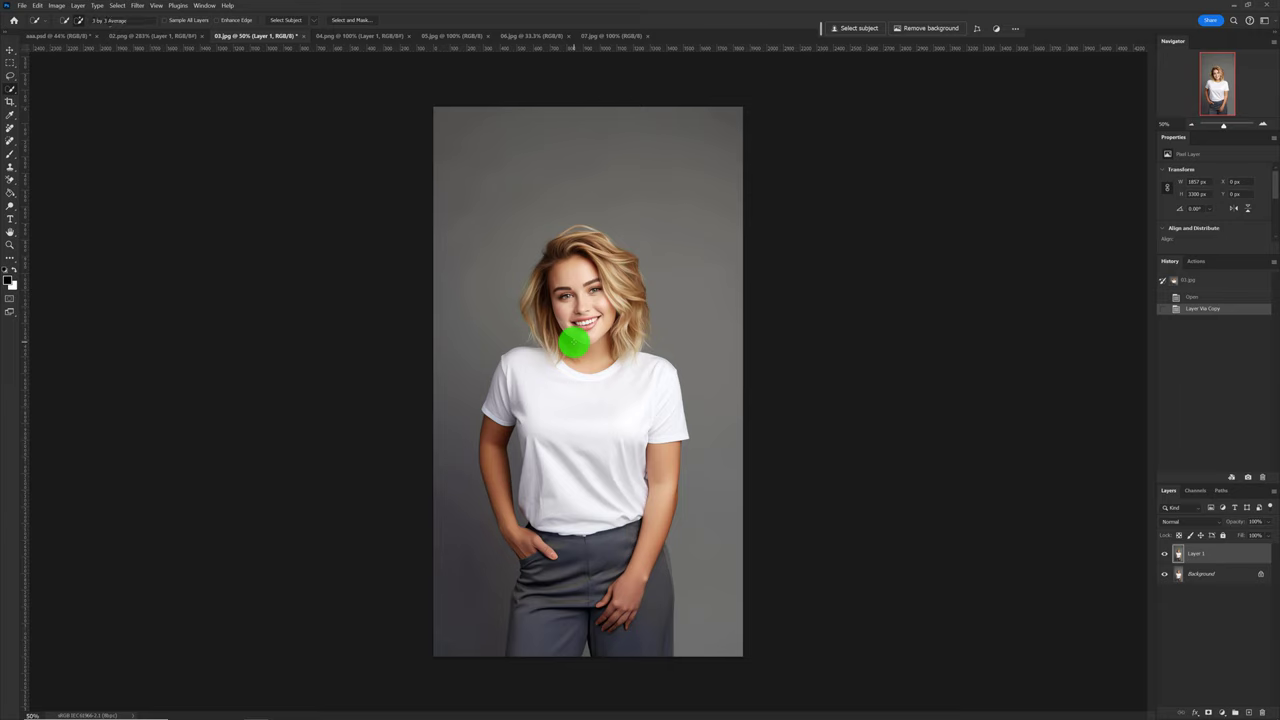
key("ctrl+u")
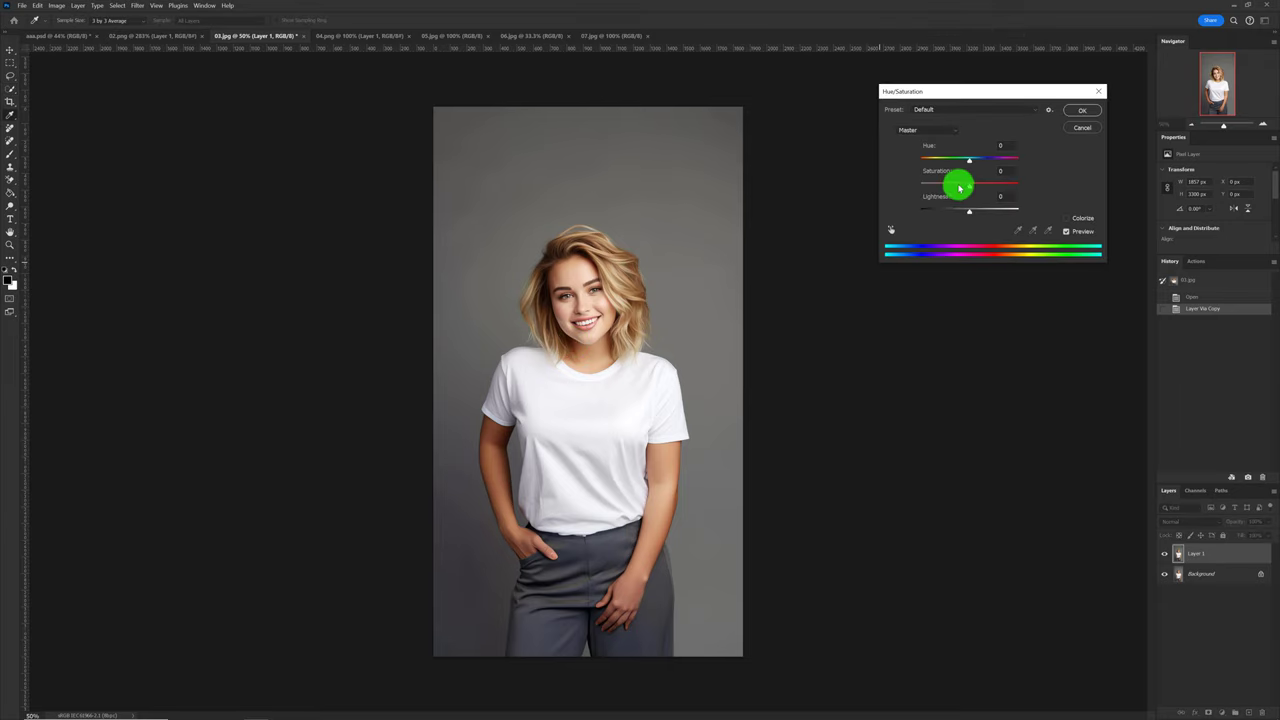
left_click_drag(968, 189, 966, 189)
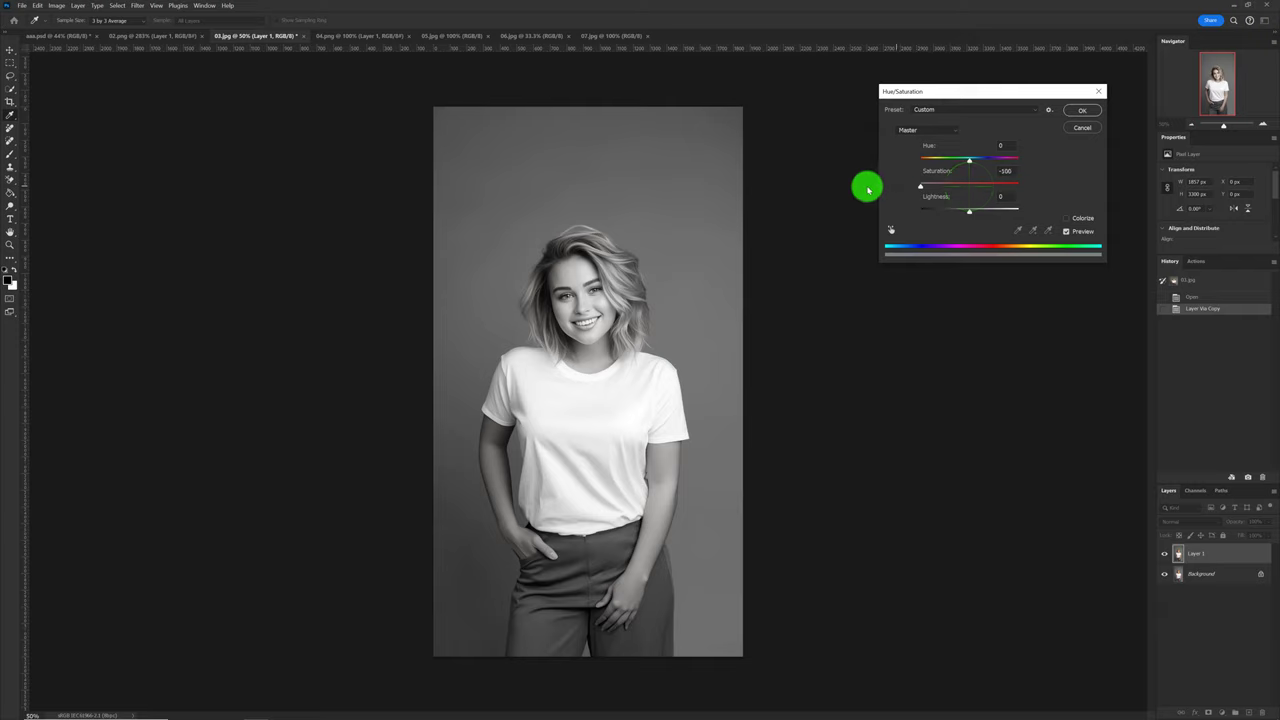
left_click_drag(893, 189, 866, 187)
left_click(1076, 111)
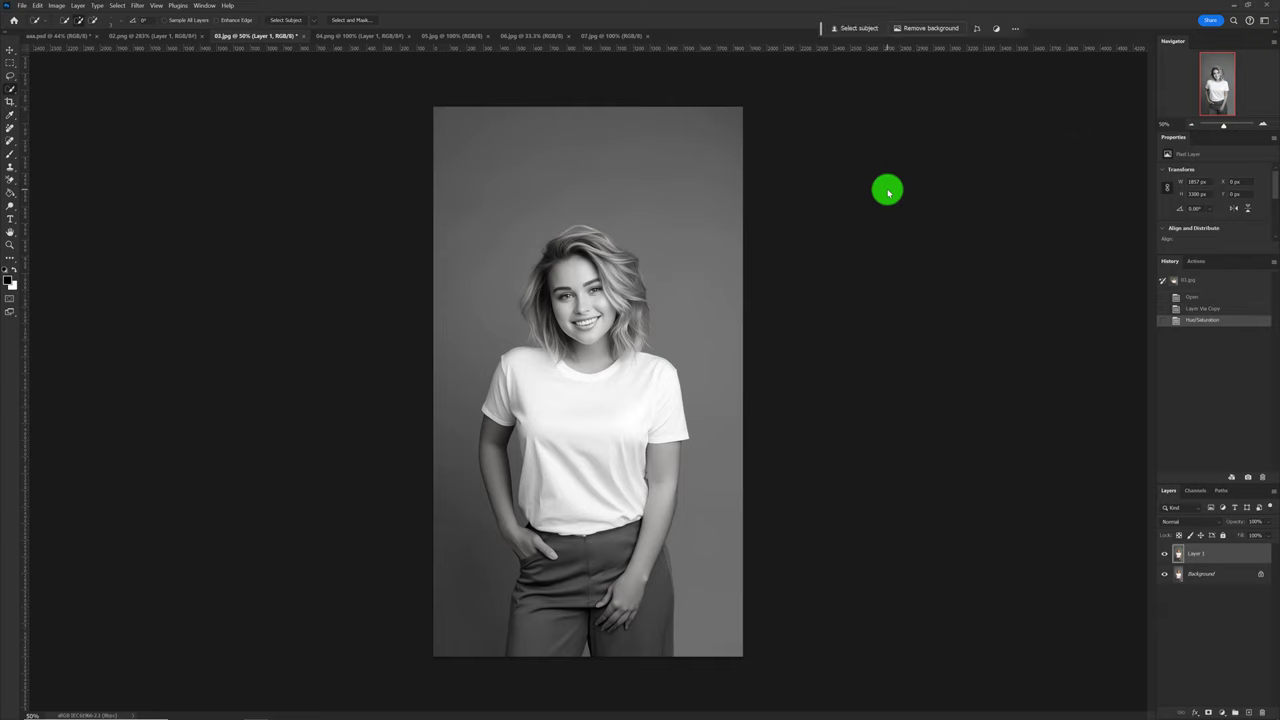
Step: Boost the grayscale copy's contrast with Levels inputs 46 / 0.73 / 248
key("ctrl+l")
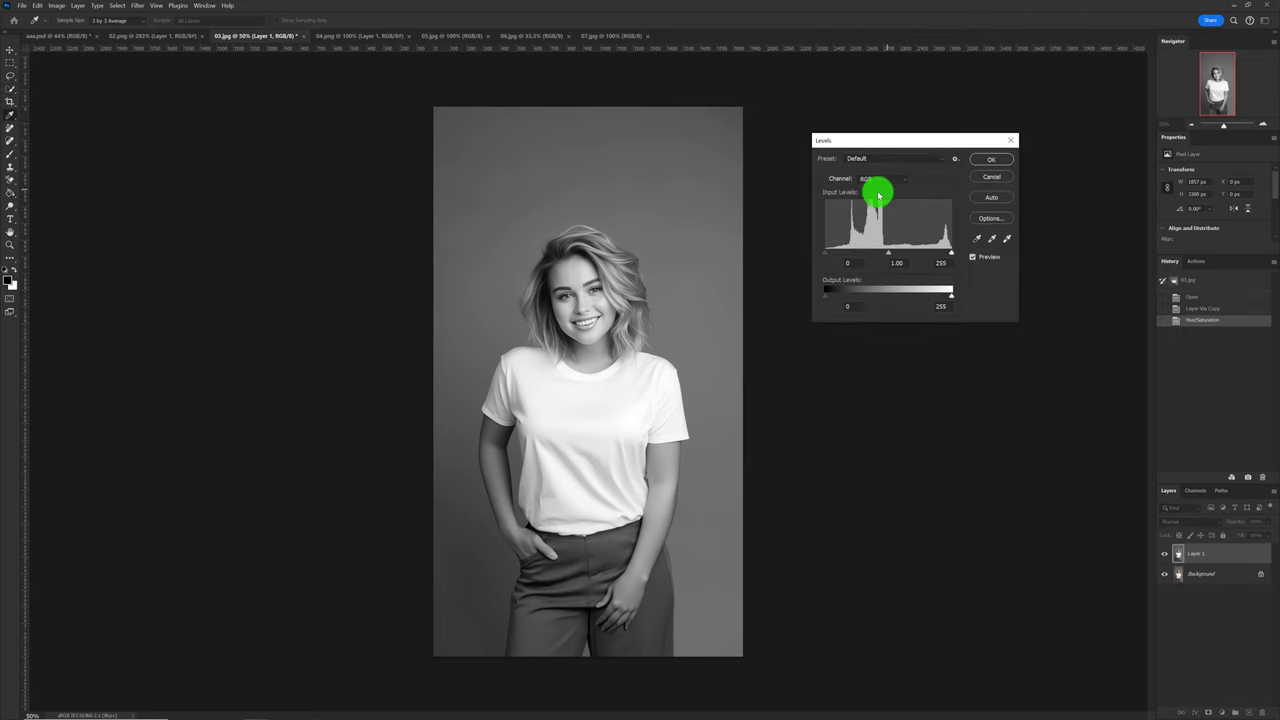
left_click_drag(830, 255, 841, 255)
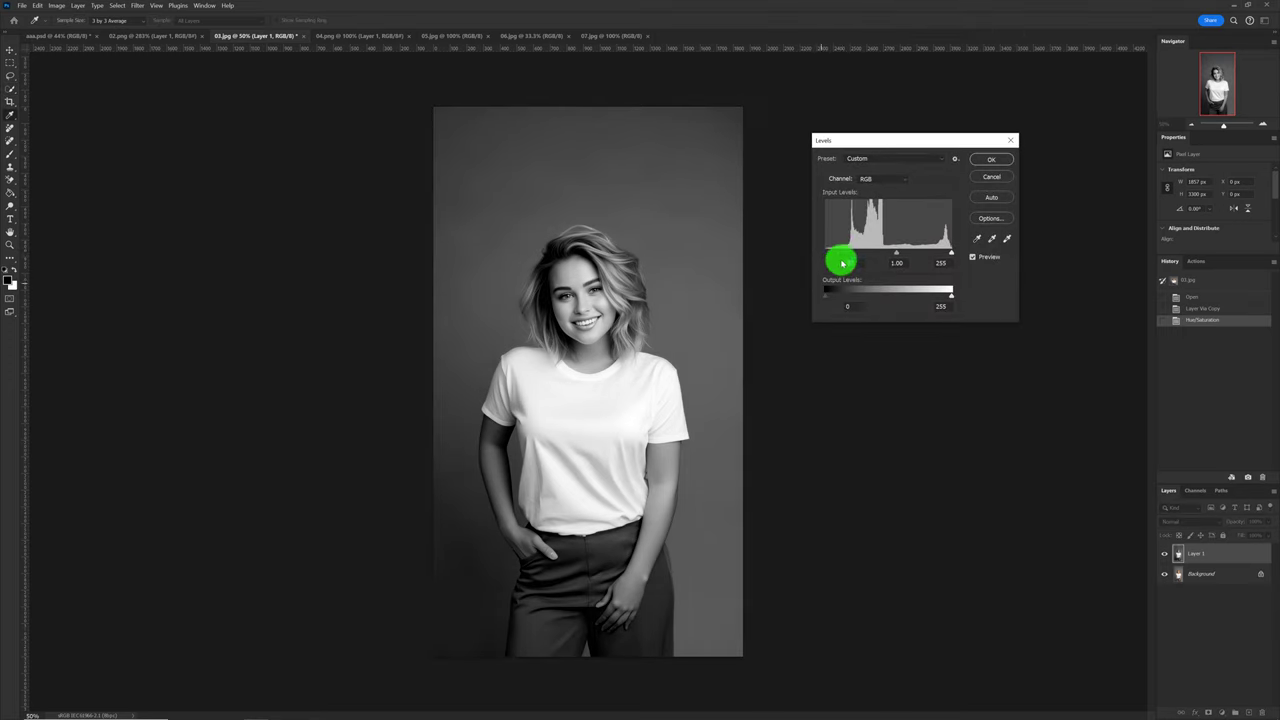
left_click_drag(847, 257, 846, 253)
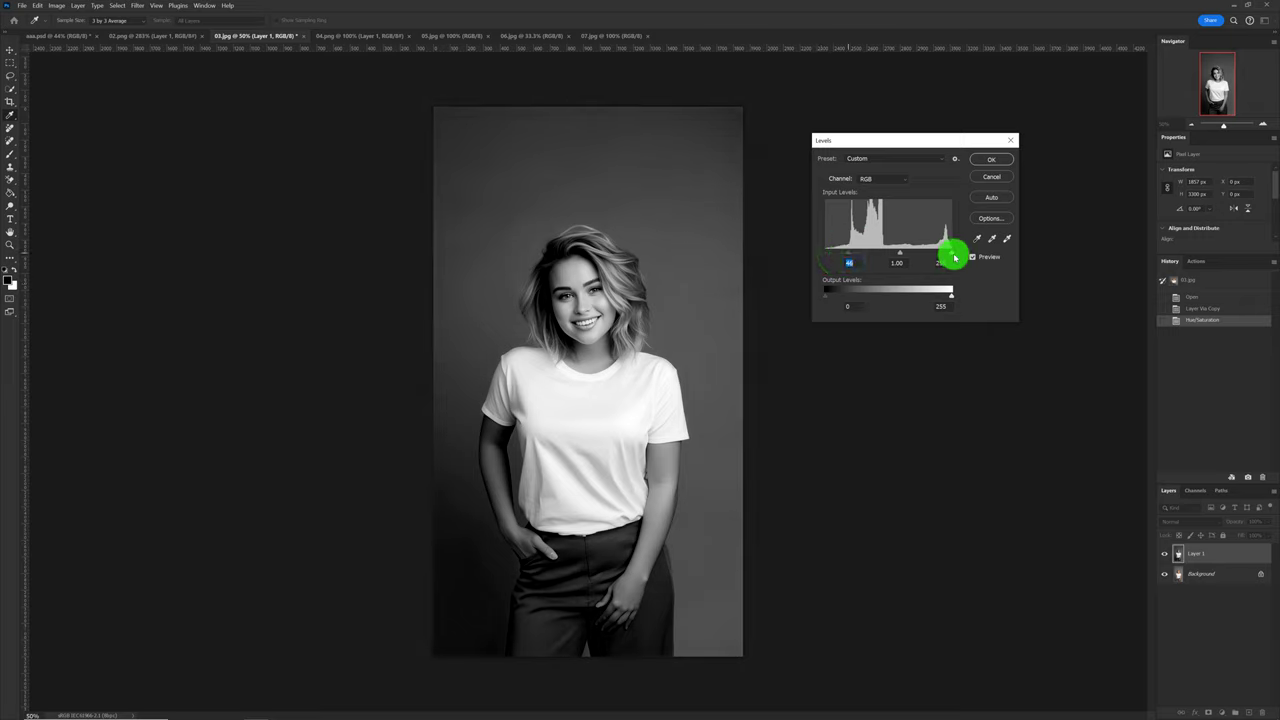
left_click_drag(949, 256, 910, 256)
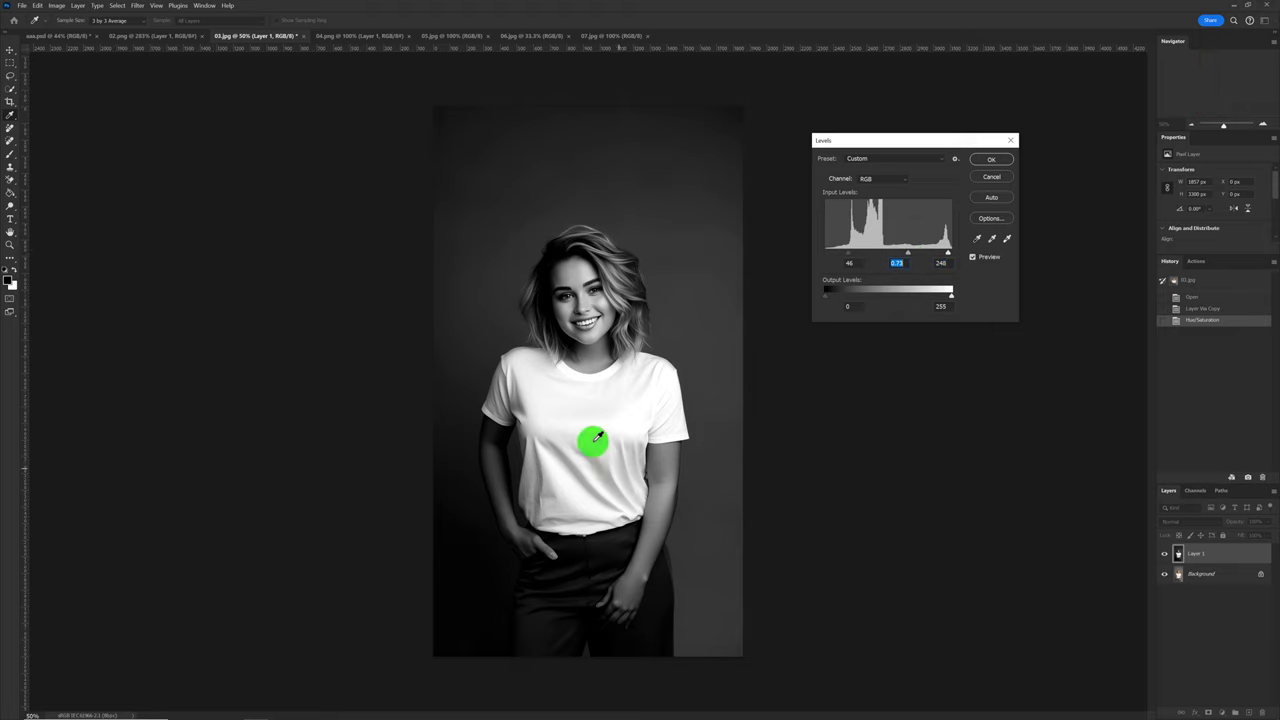
left_click(990, 160)
key("w")
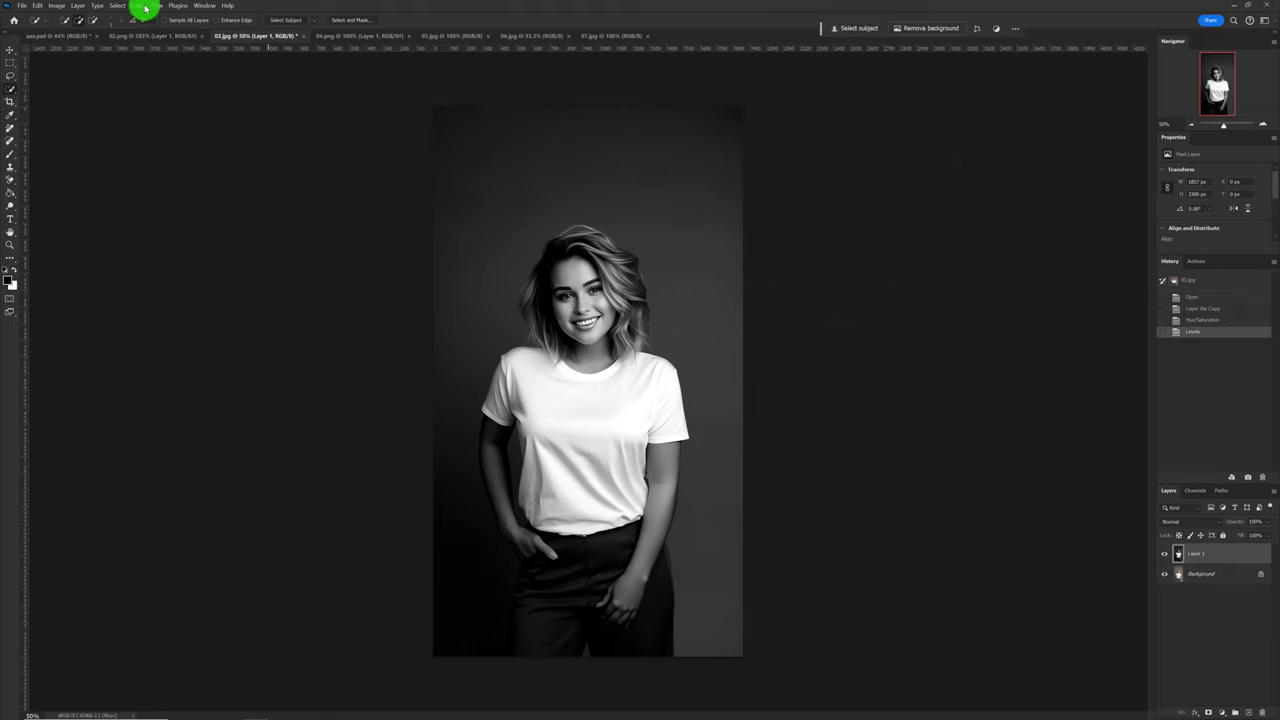
Step: Soften the grayscale copy with a 3.2-pixel Gaussian Blur
left_click(138, 5)
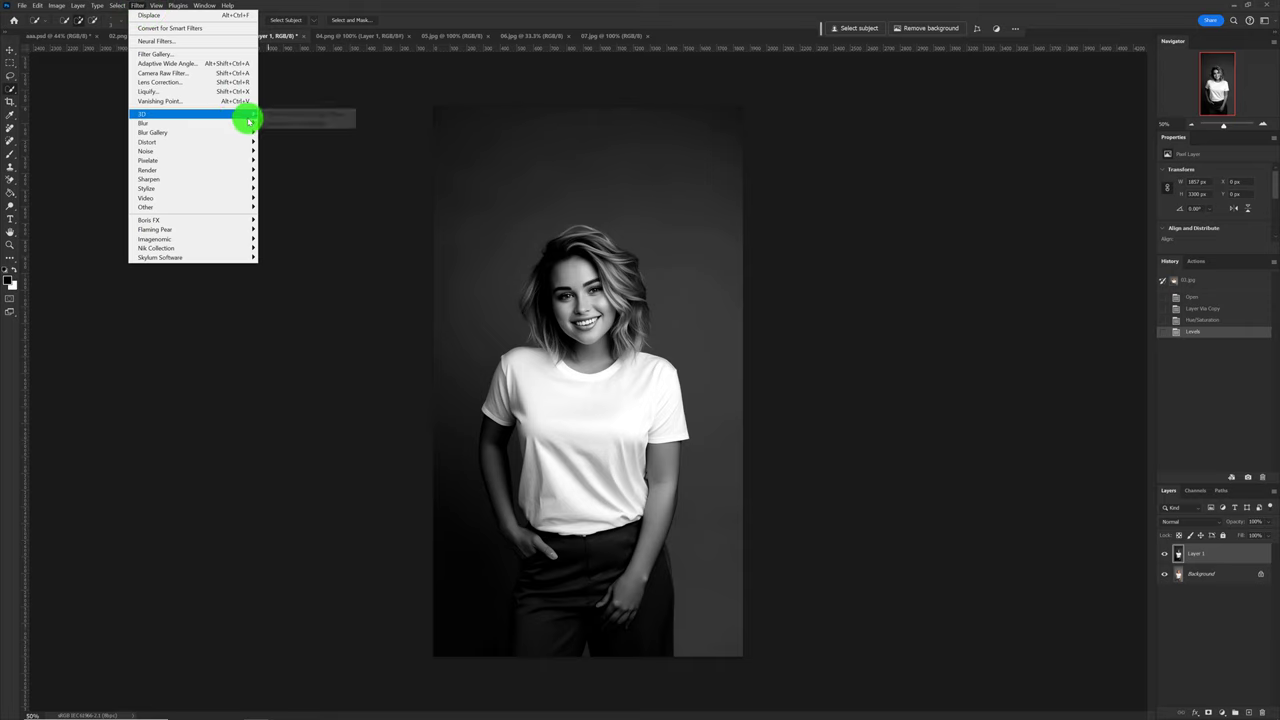
mouse_move(190, 123)
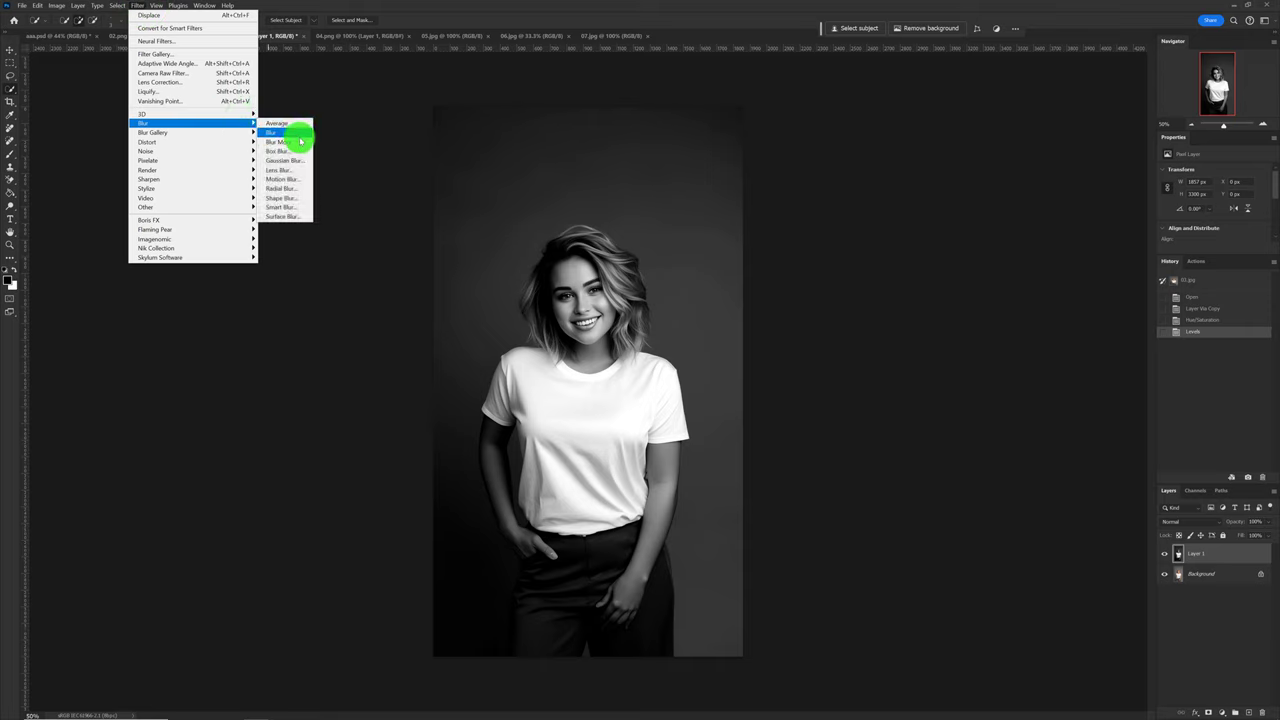
left_click(303, 161)
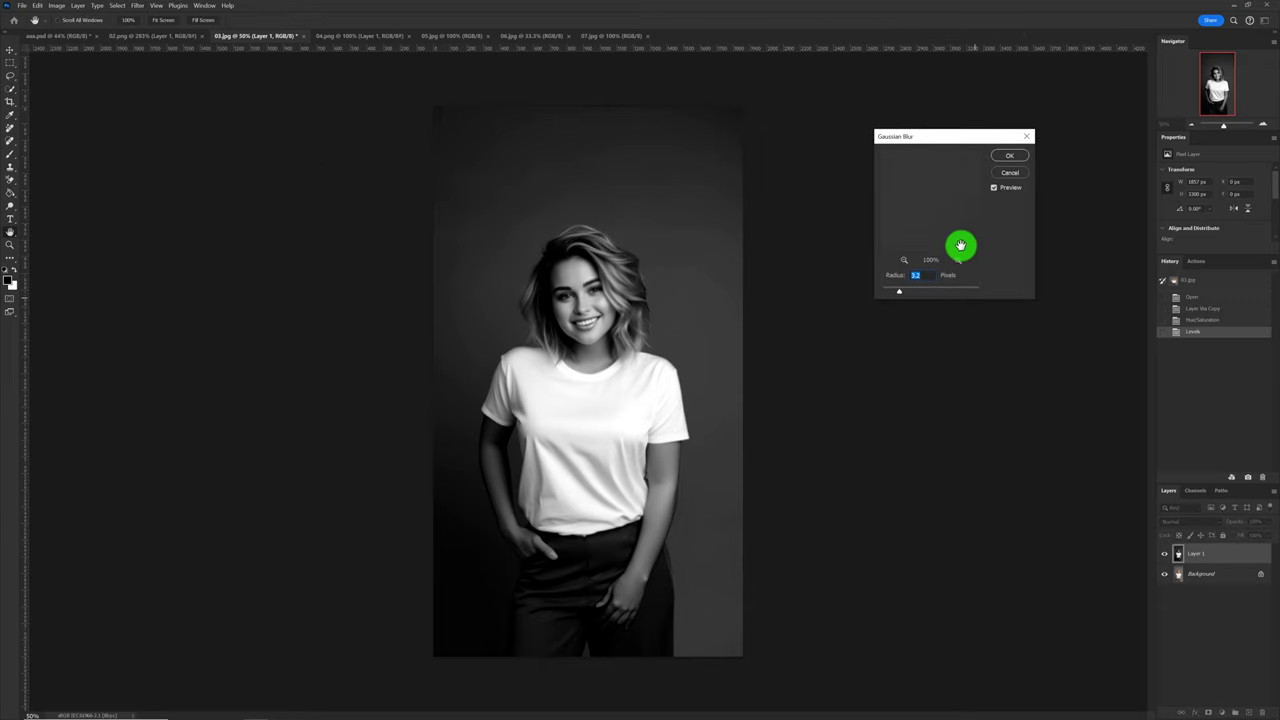
left_click(1010, 157)
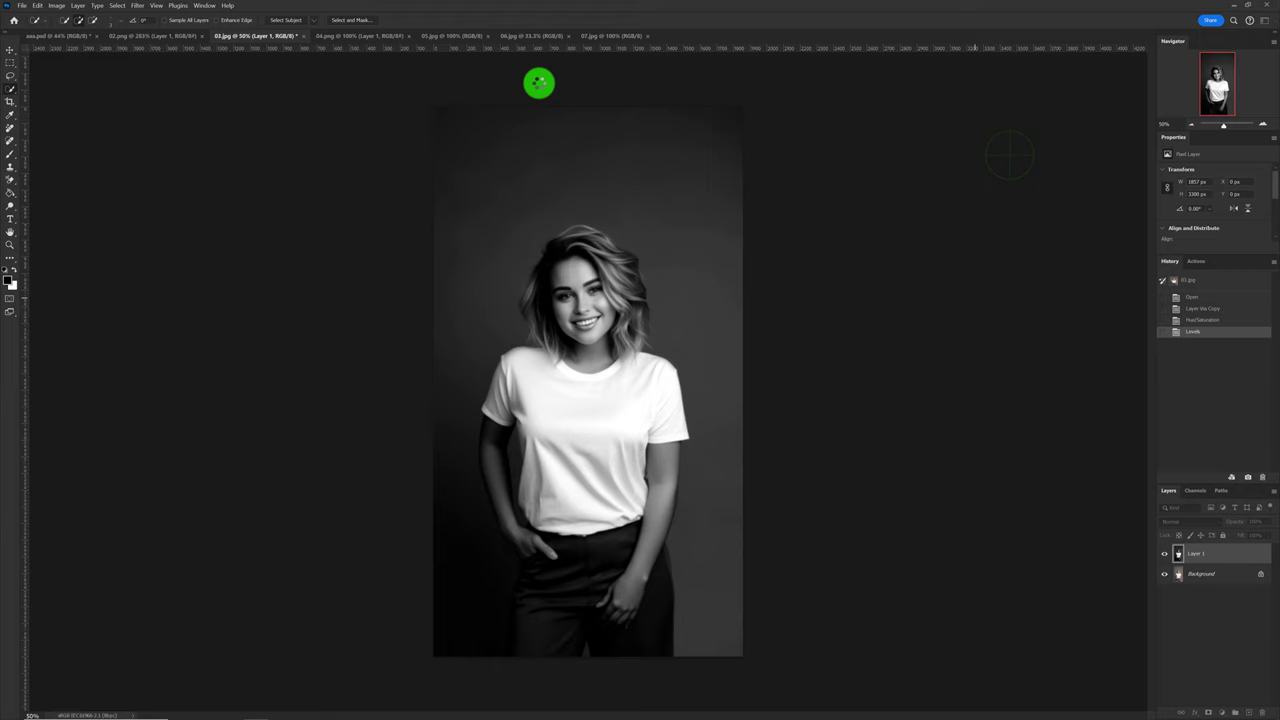
Step: Save the grayscale document as bbb.psd, then delete the grey Layer 1
left_click(25, 9)
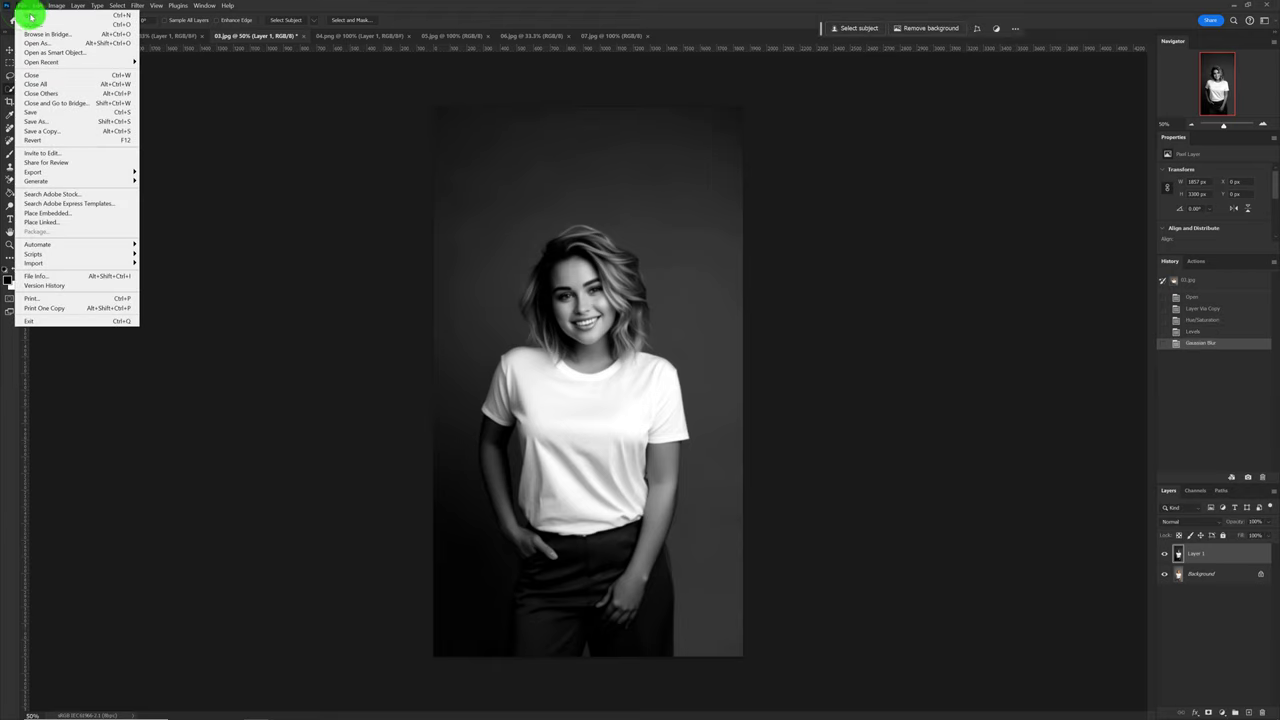
left_click(93, 121)
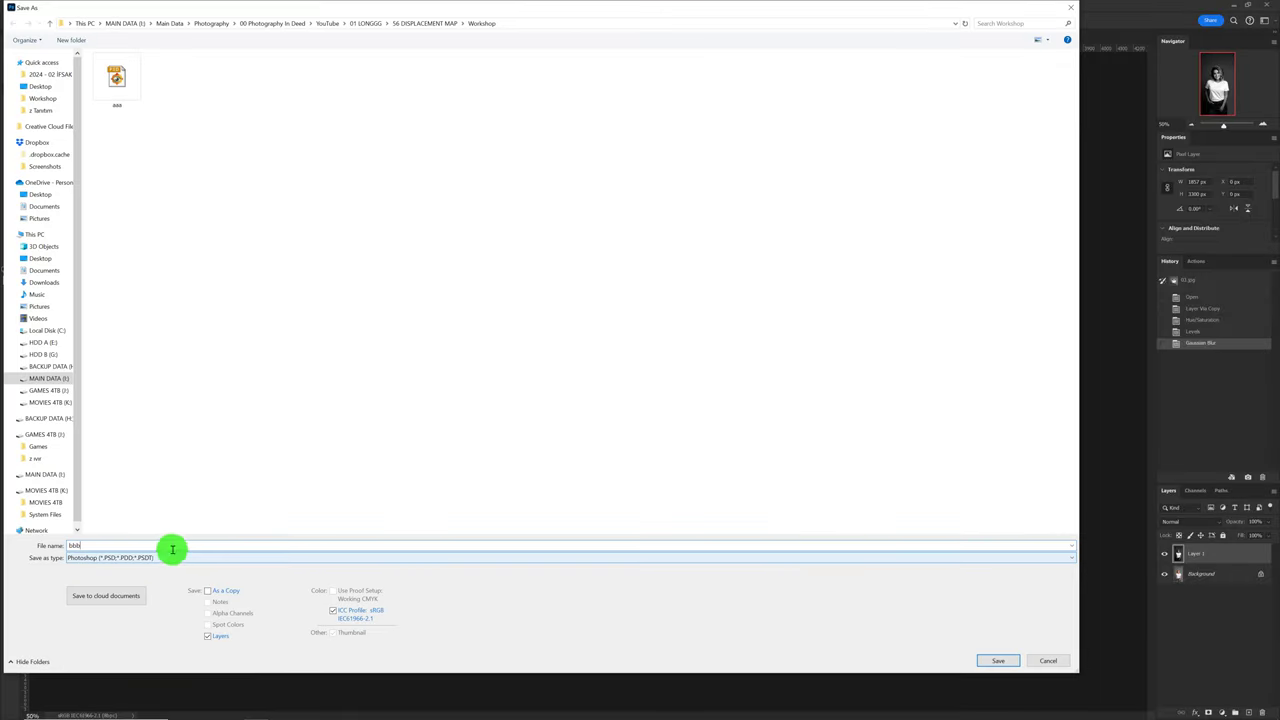
type("bbb")
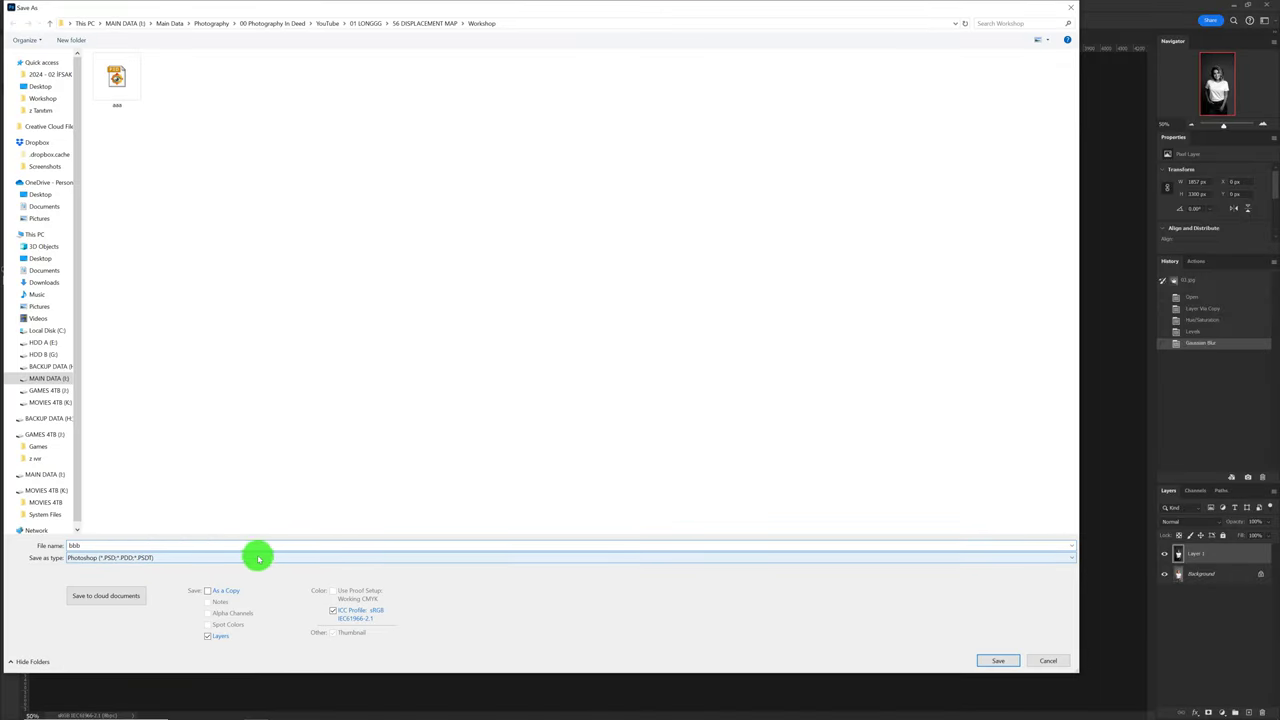
left_click(1005, 665)
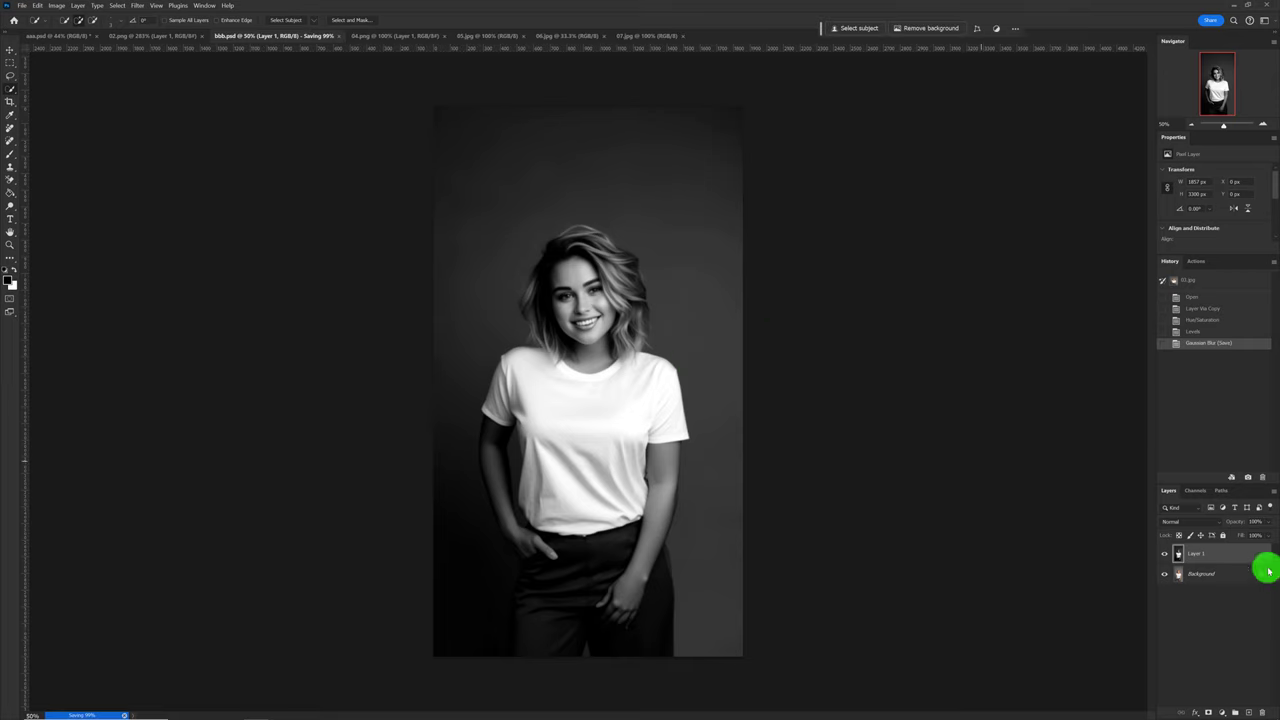
left_click_drag(1237, 553, 1260, 705)
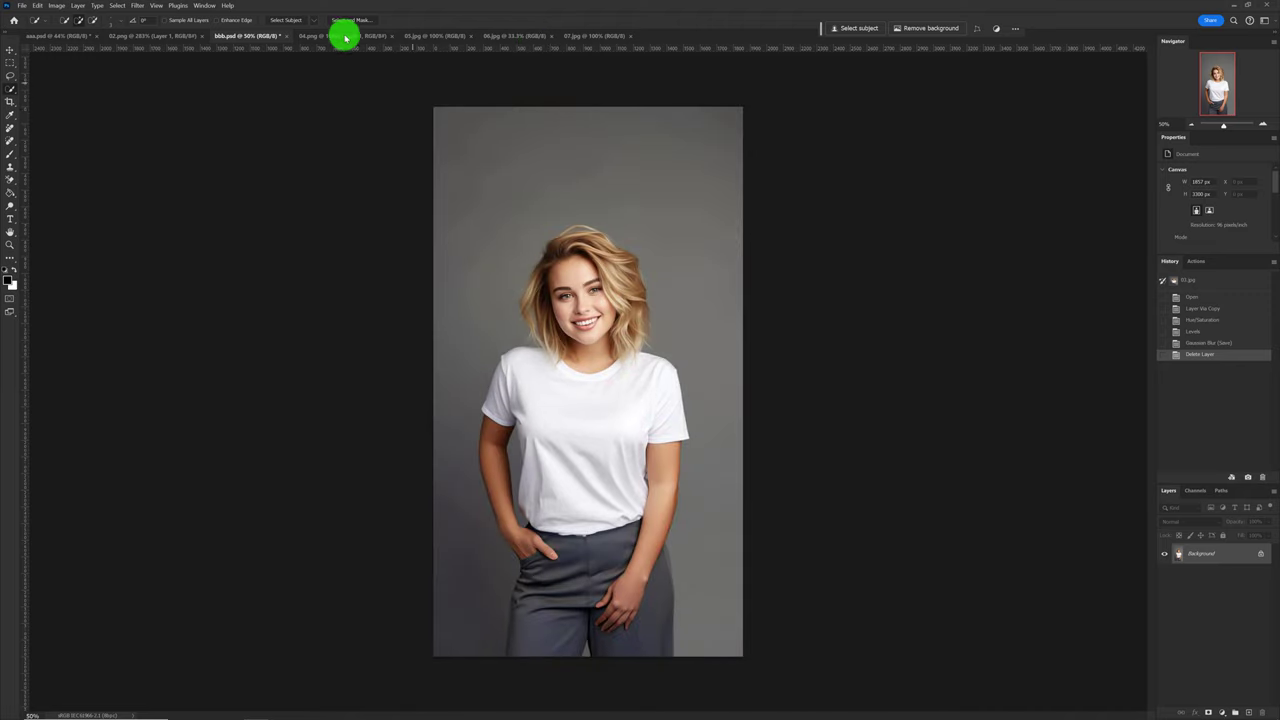
Step: Copy the whole Ps logo from 04.png and paste it into bbb.psd
left_click(343, 37)
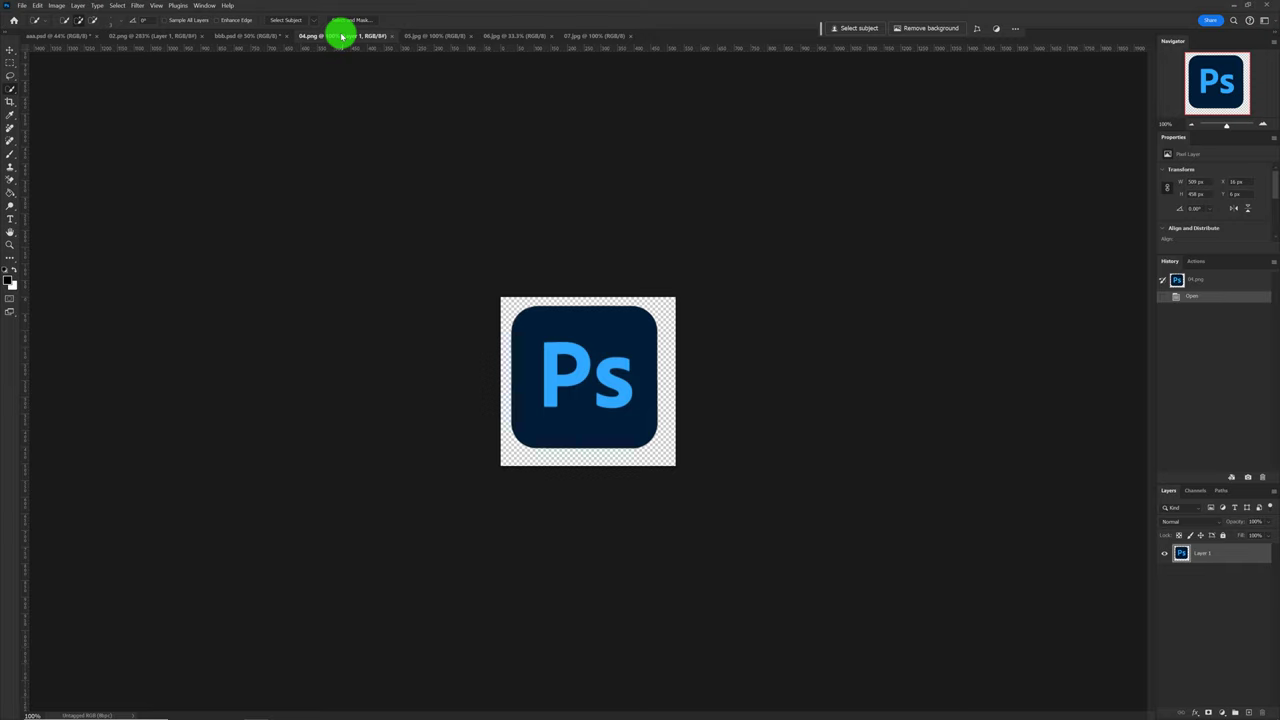
key("ctrl+a")
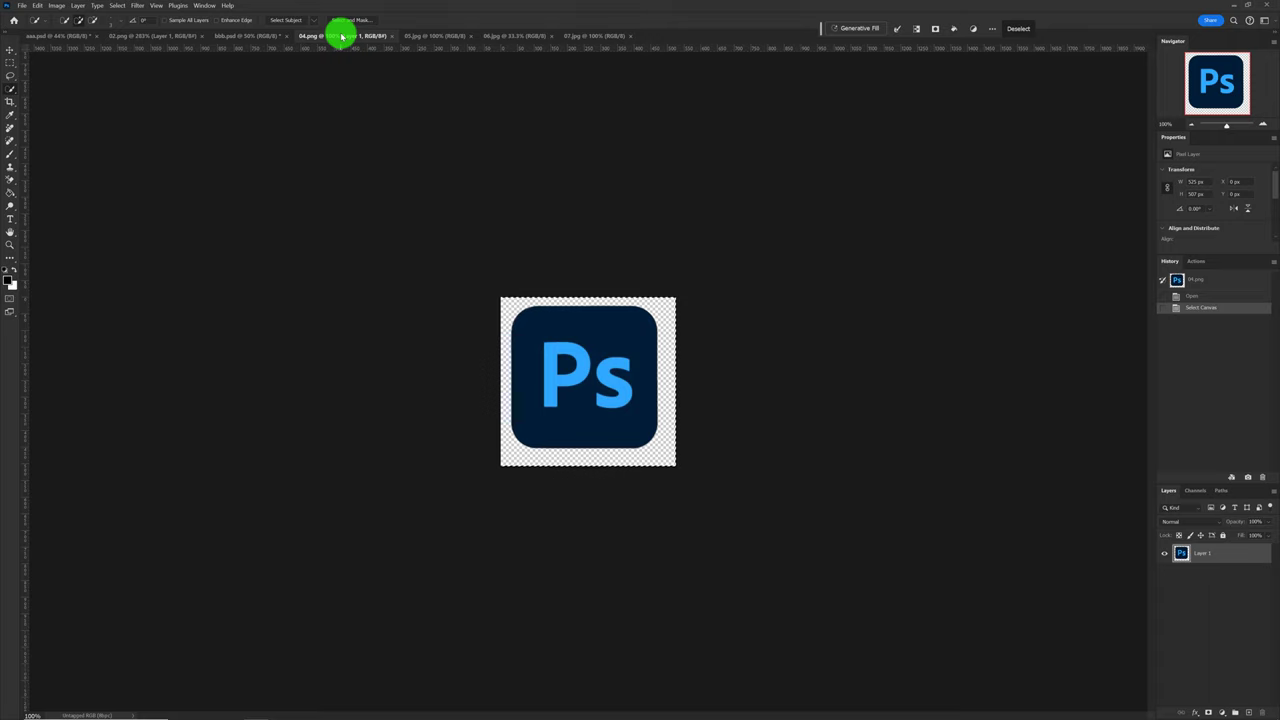
left_click(258, 35)
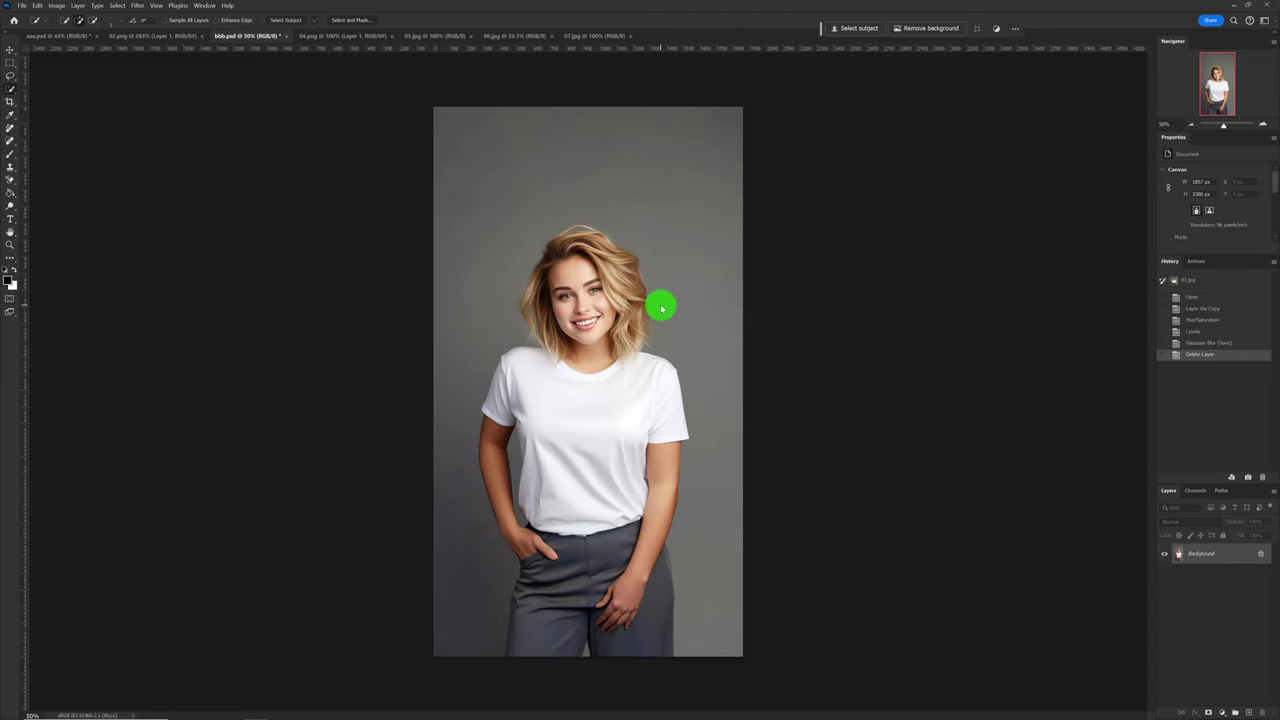
key("ctrl+v")
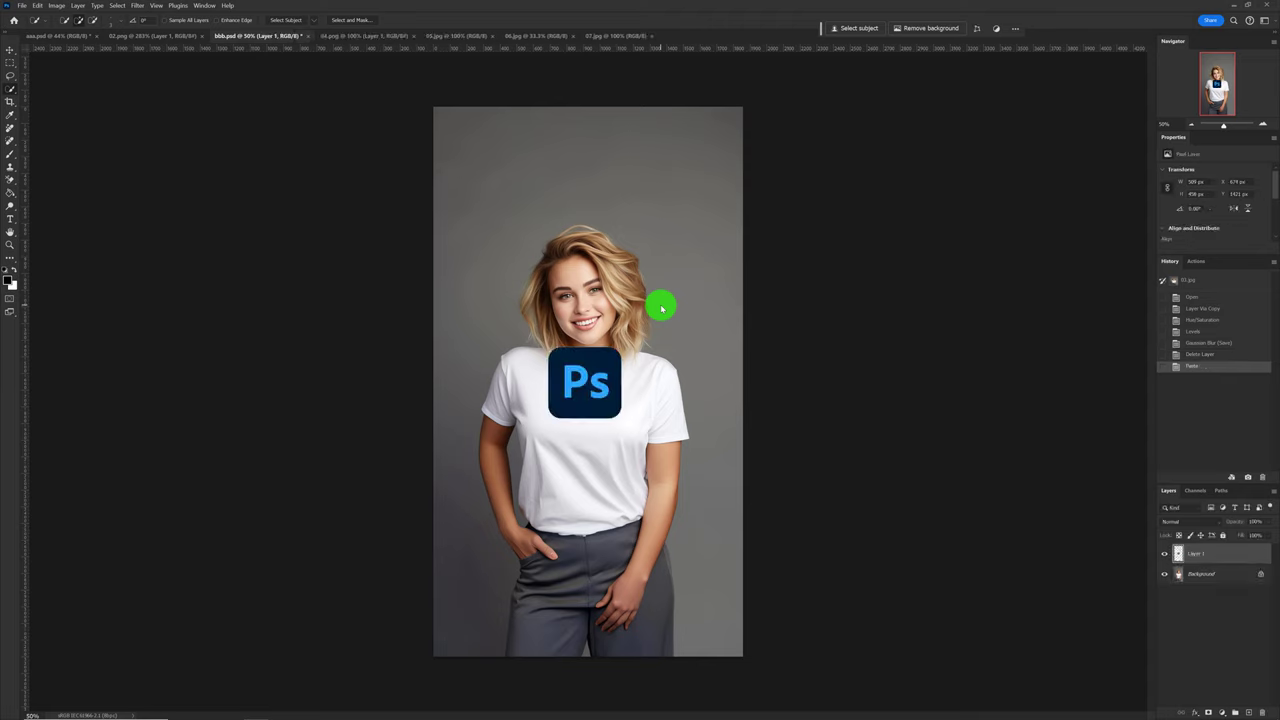
Step: Scale the logo to about 135%, centre it on the chest and tilt it slightly
key("ctrl+t")
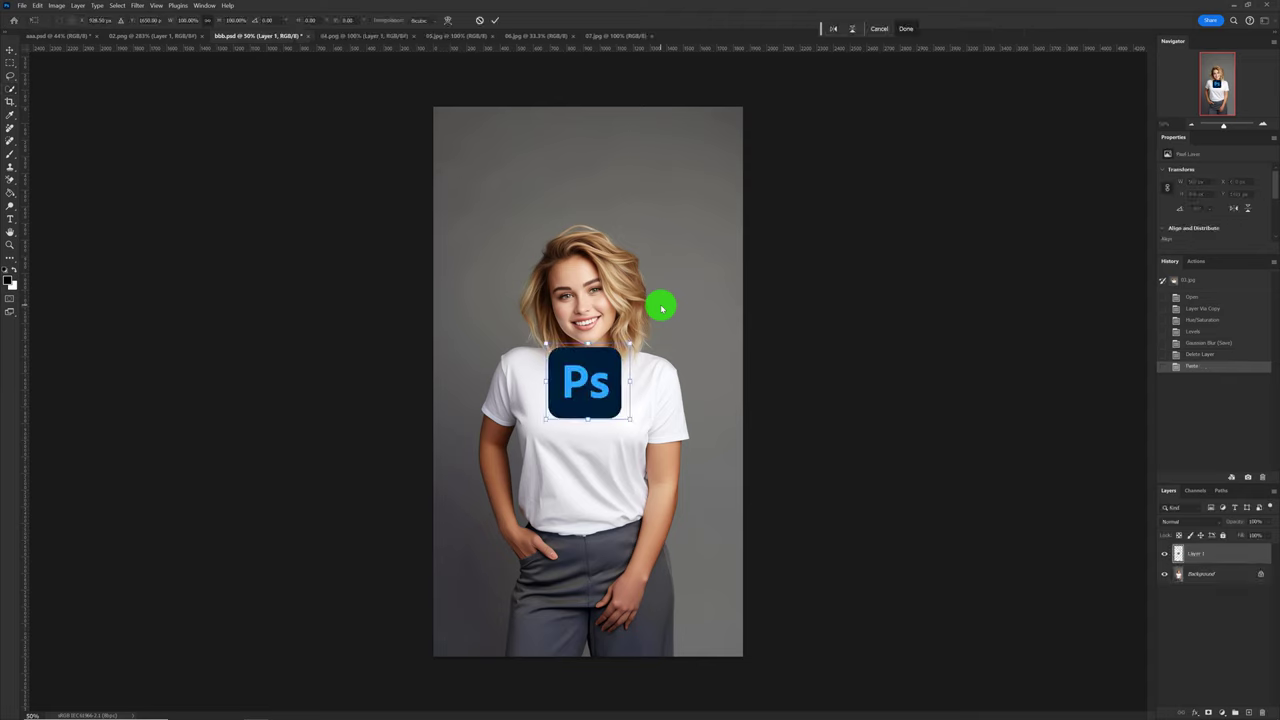
mouse_move(629, 420)
left_mouse_down()
mouse_move(634, 462)
mouse_move(620, 468)
left_mouse_up()
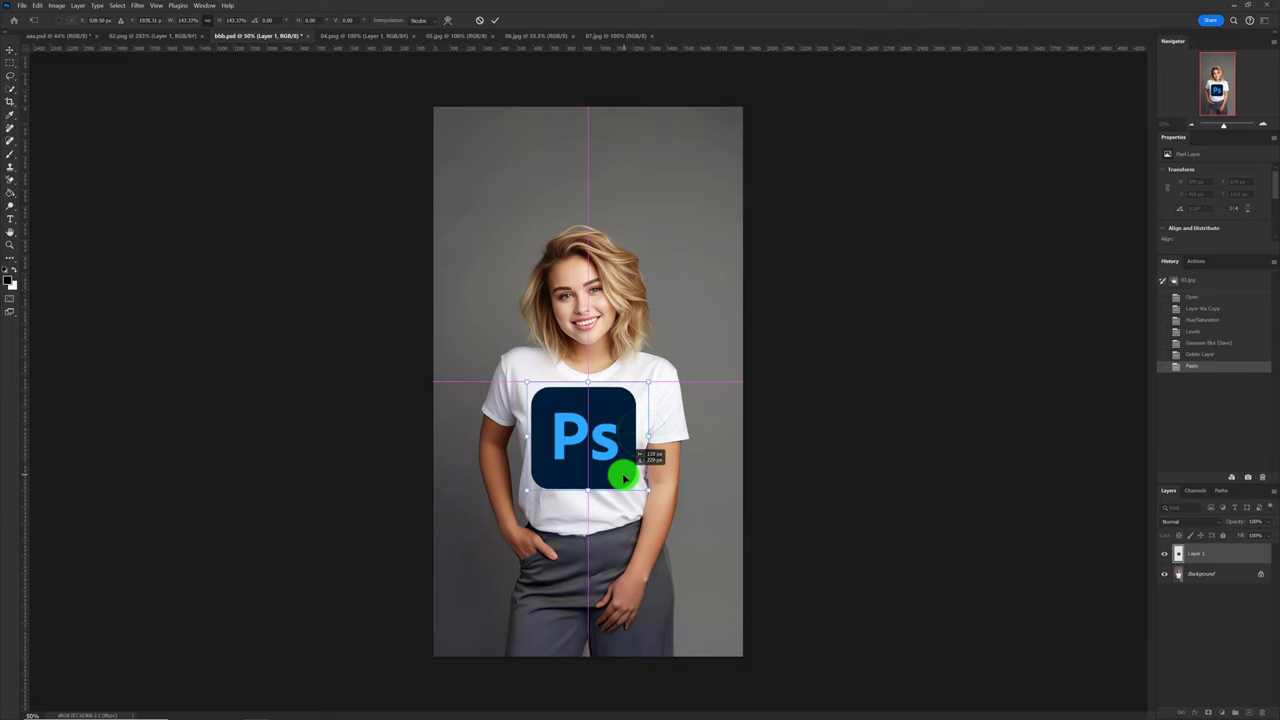
scroll(620, 468, "up", 1)
scroll(625, 482, "up", 3)
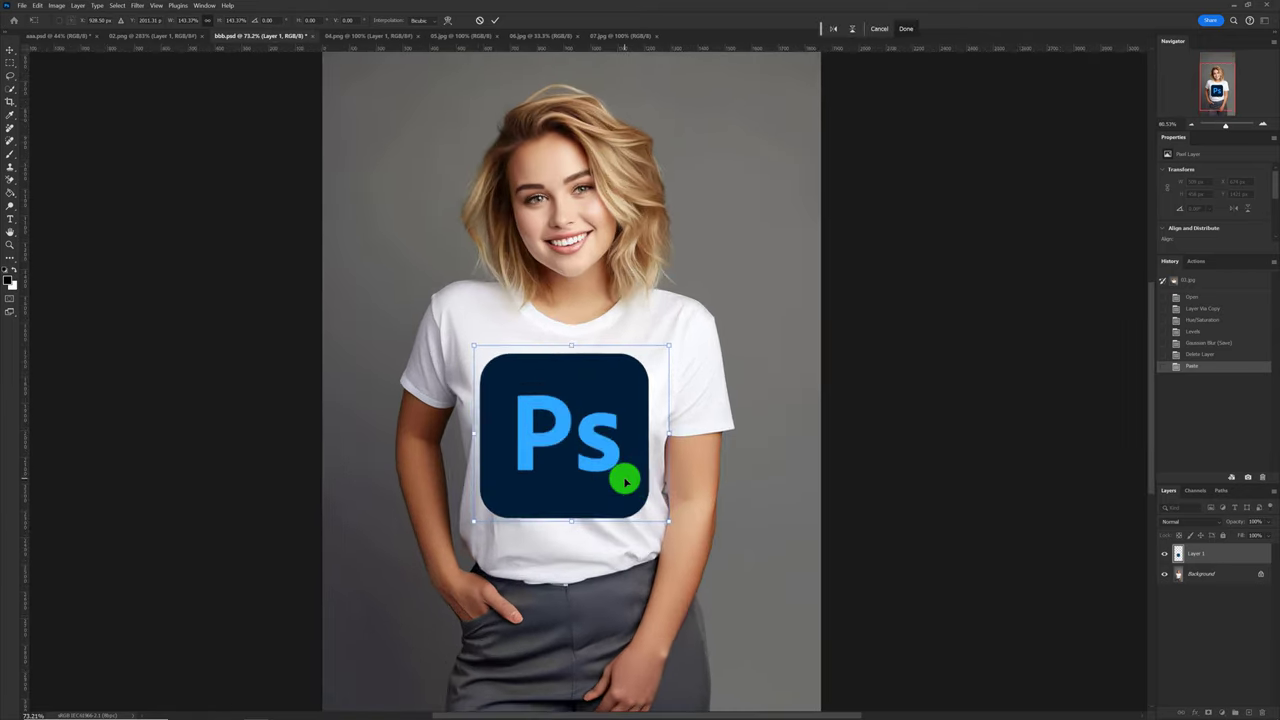
scroll(618, 478, "up", 3)
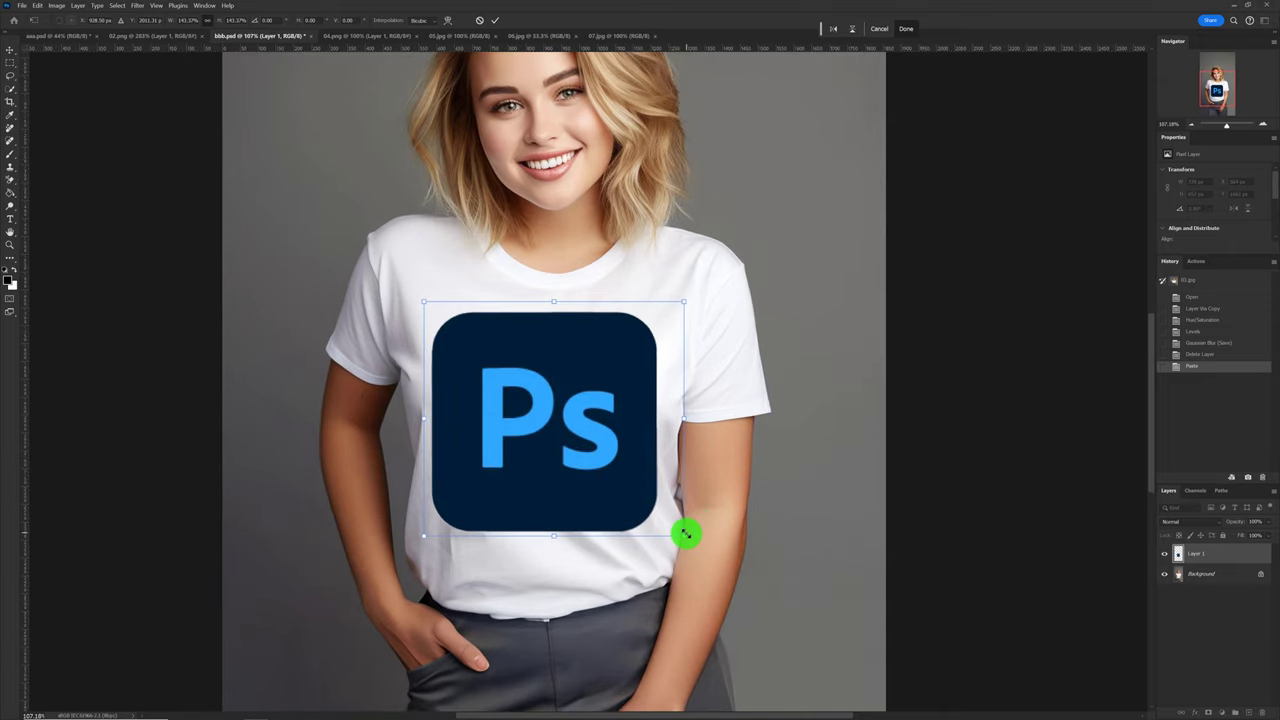
left_click_drag(685, 535, 667, 520)
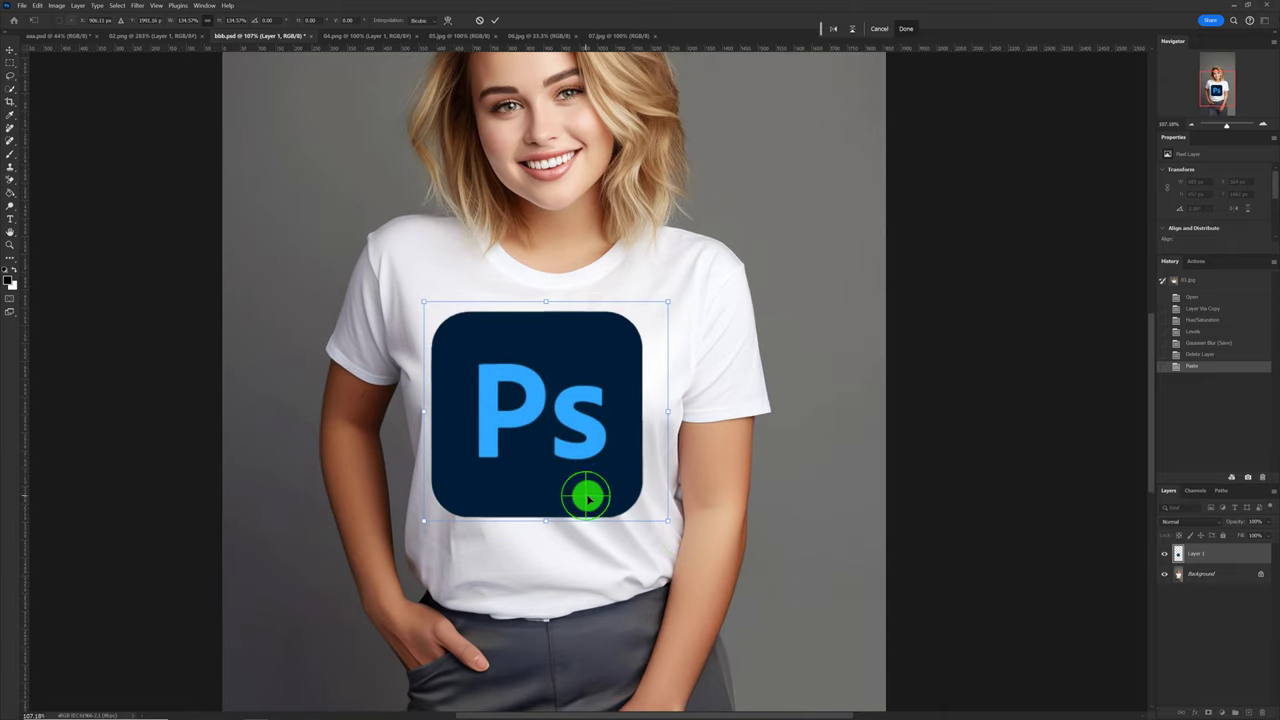
left_click_drag(587, 497, 594, 518)
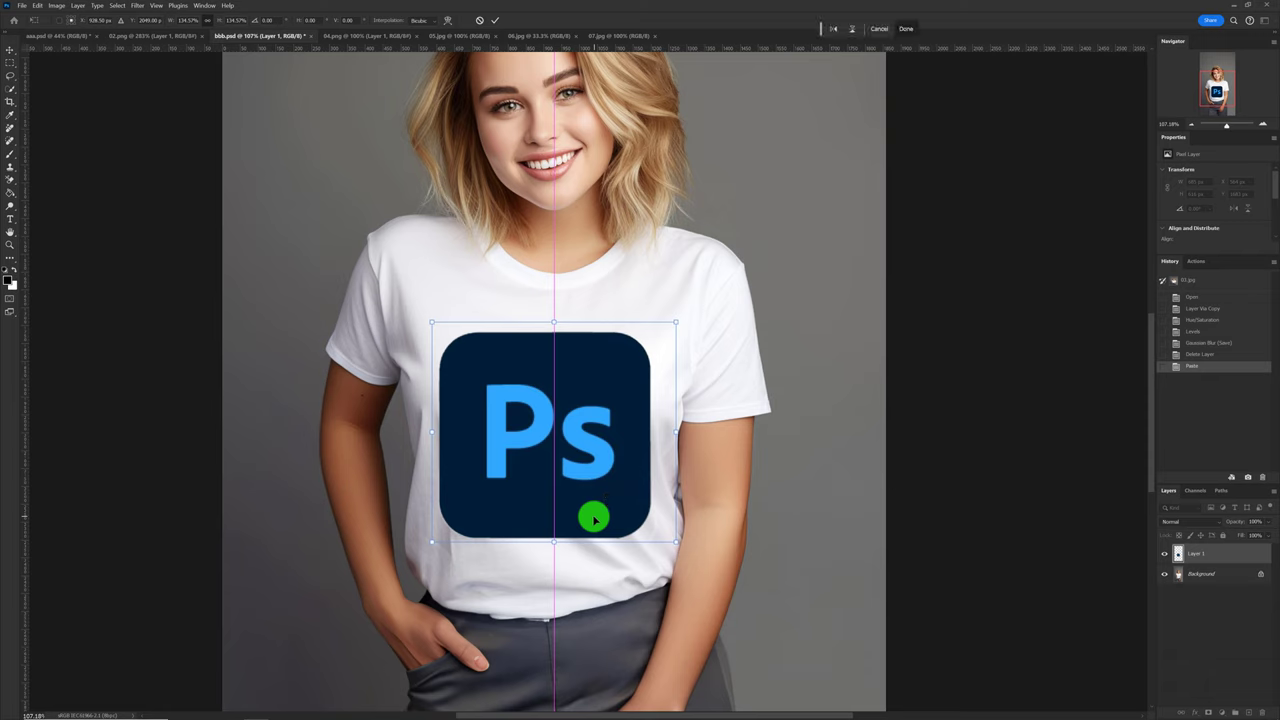
left_click_drag(686, 543, 674, 537)
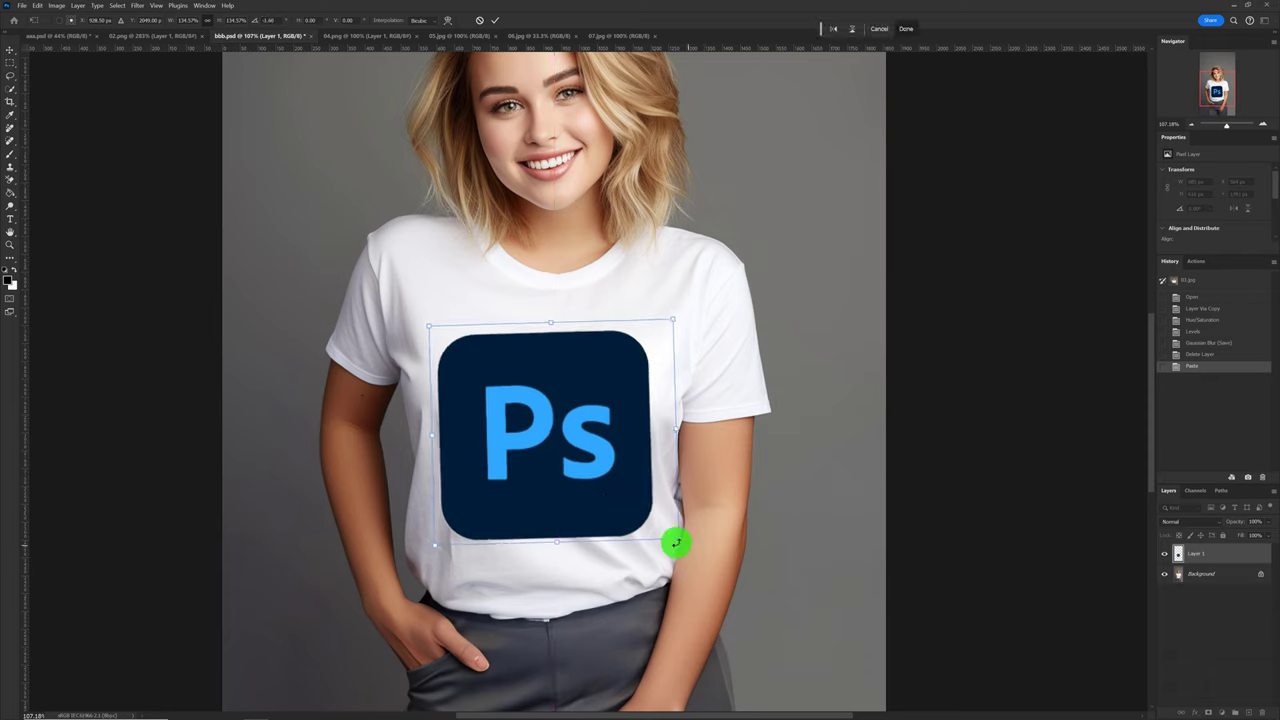
left_click_drag(606, 509, 612, 516)
key("Return")
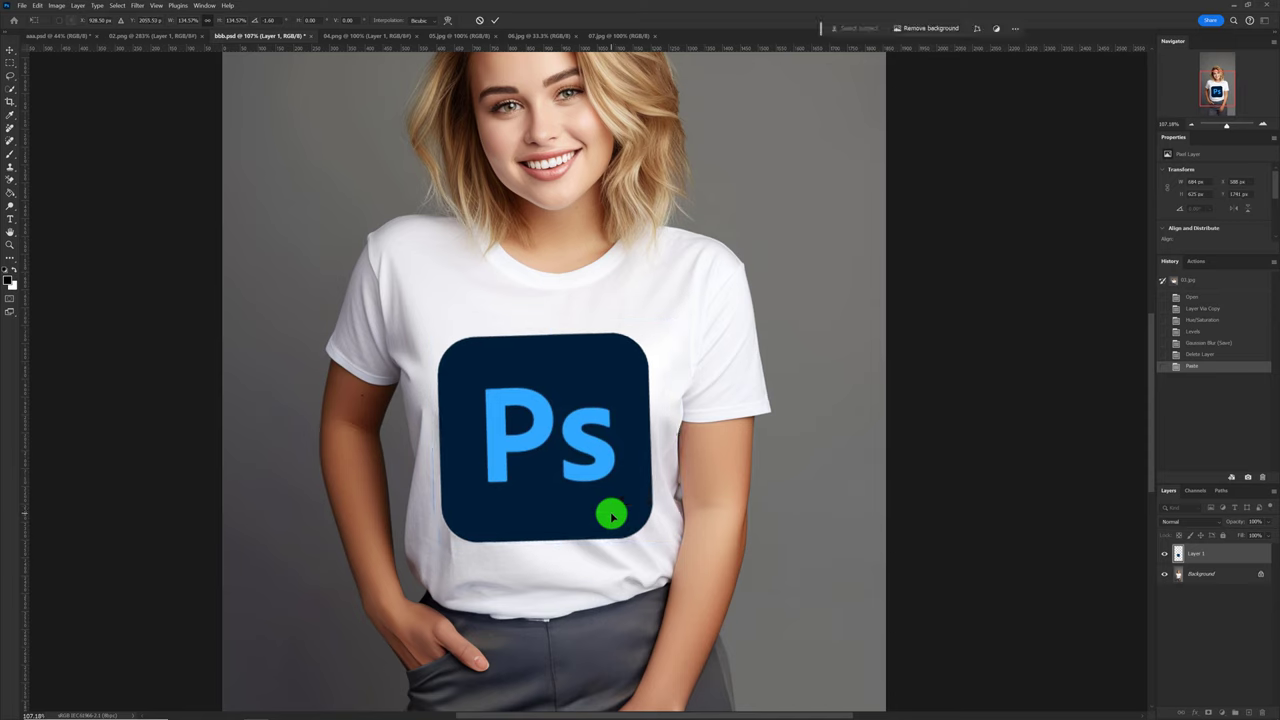
Step: Convert the logo layer to a Smart Object and apply Displace using the bbb.psd map
right_click(1235, 553)
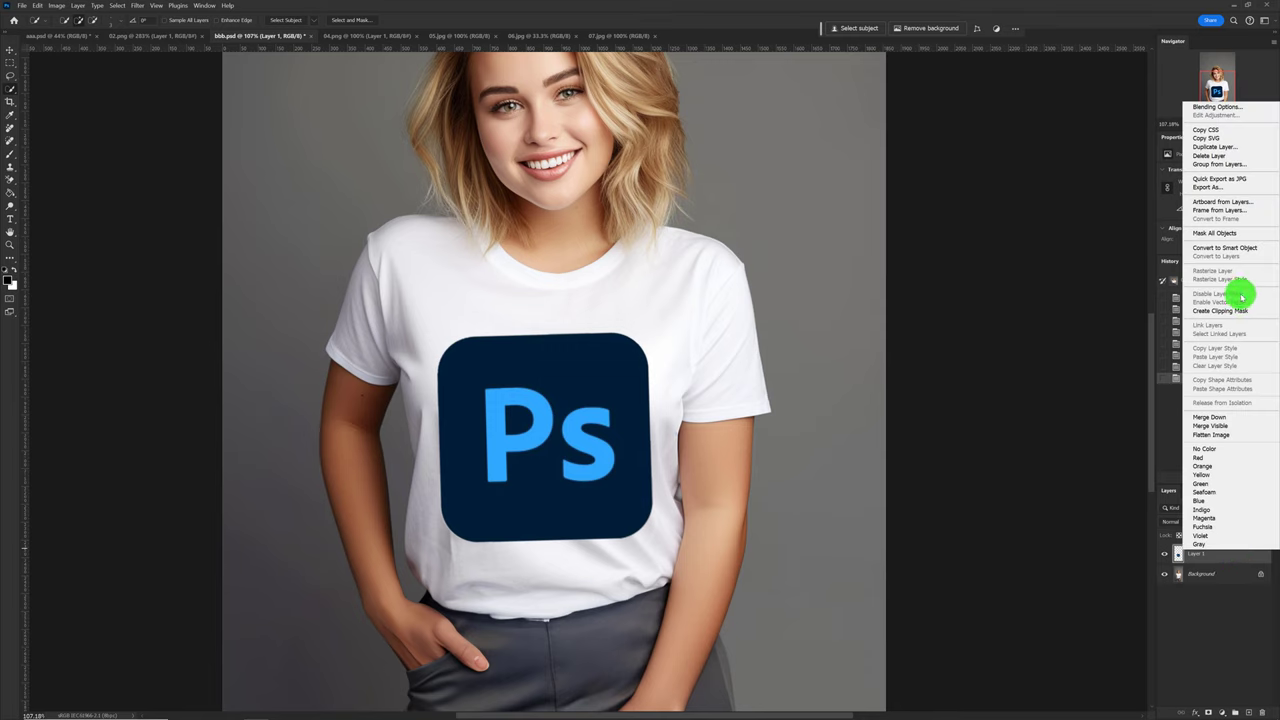
left_click(1258, 248)
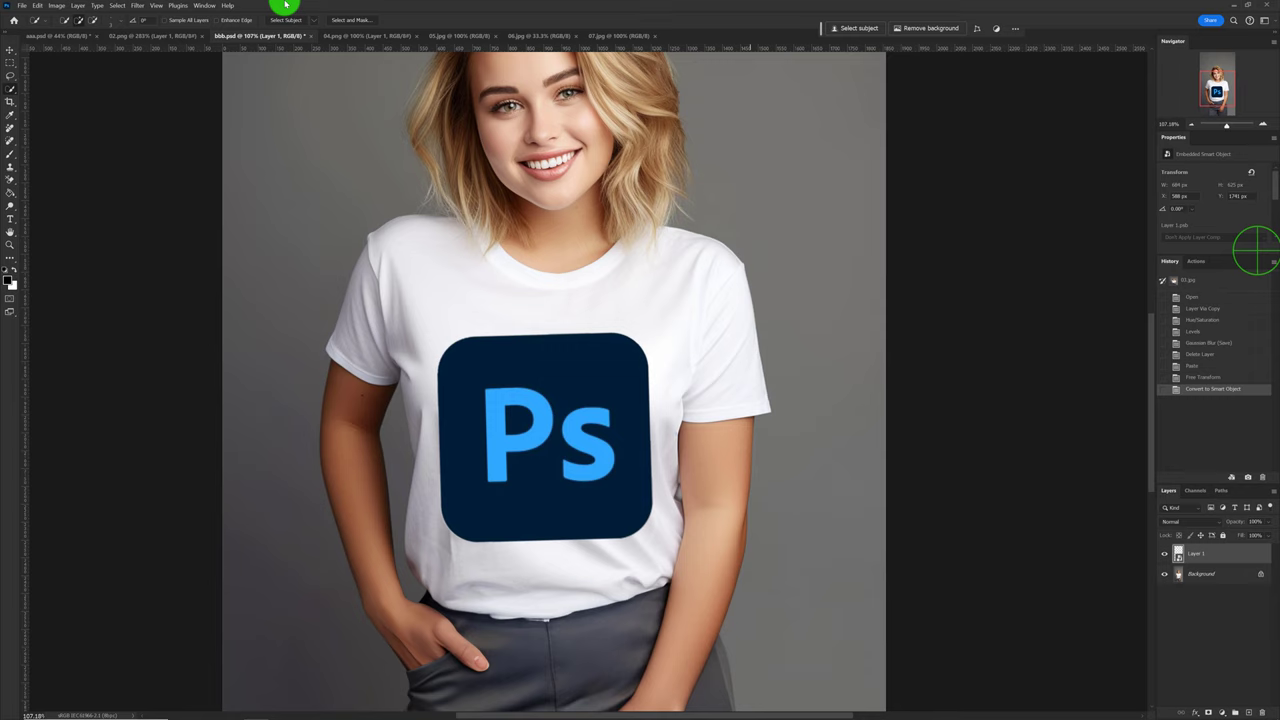
left_click(143, 6)
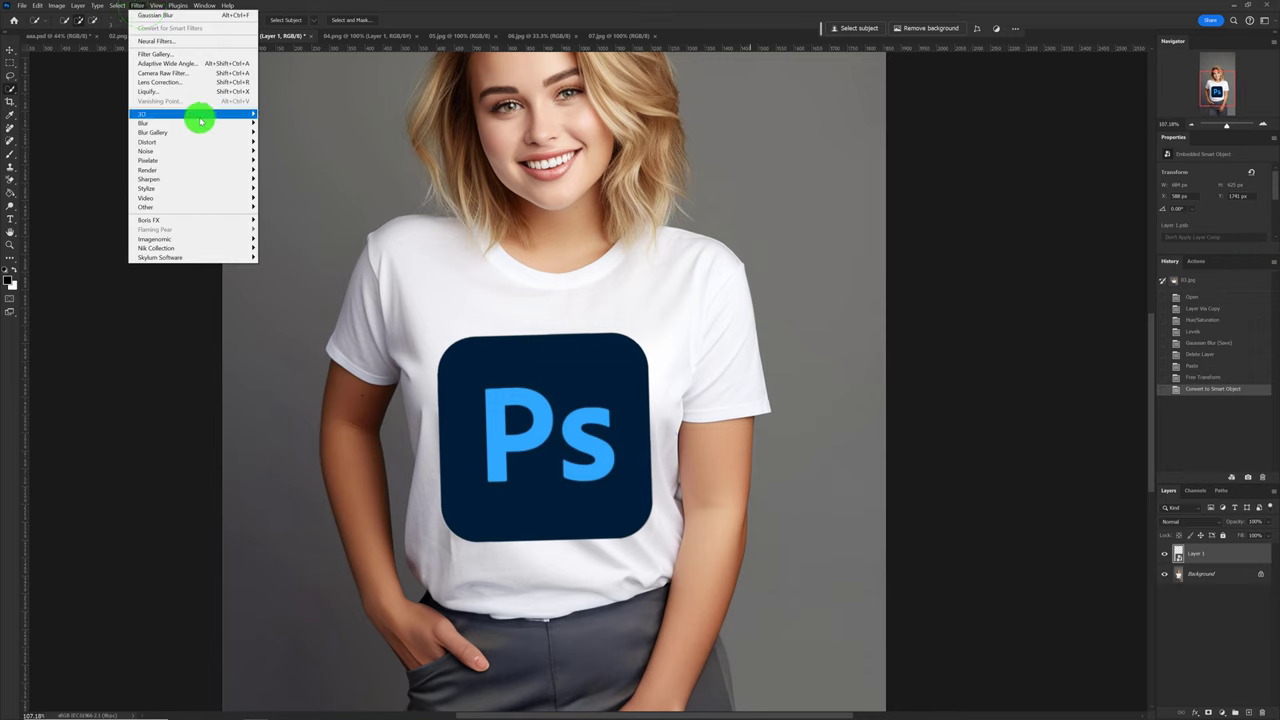
left_click(217, 142)
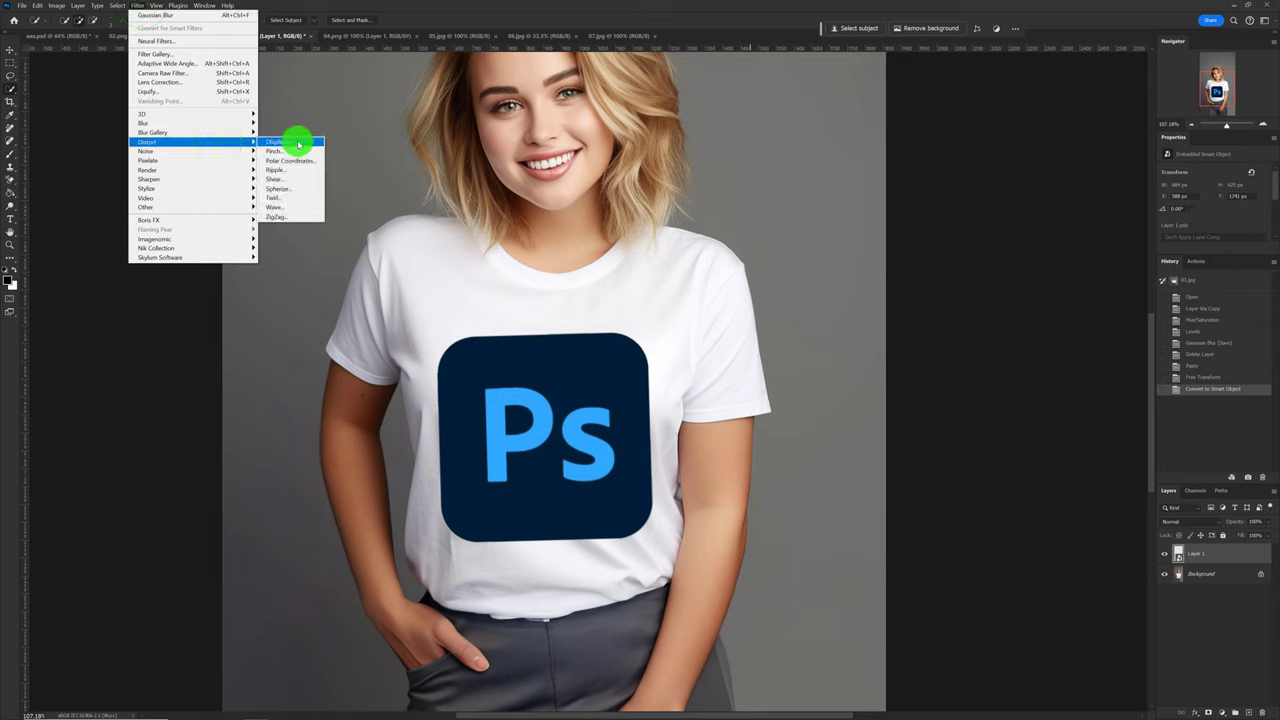
left_click(298, 145)
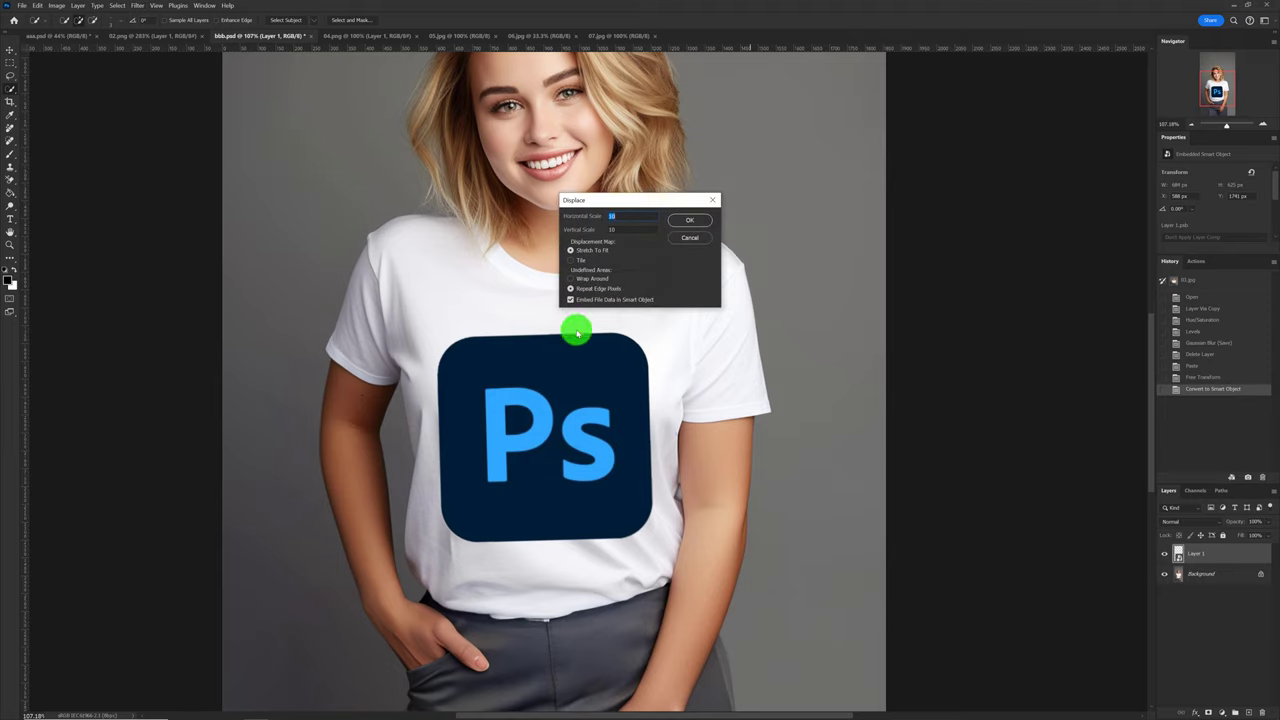
left_click(690, 220)
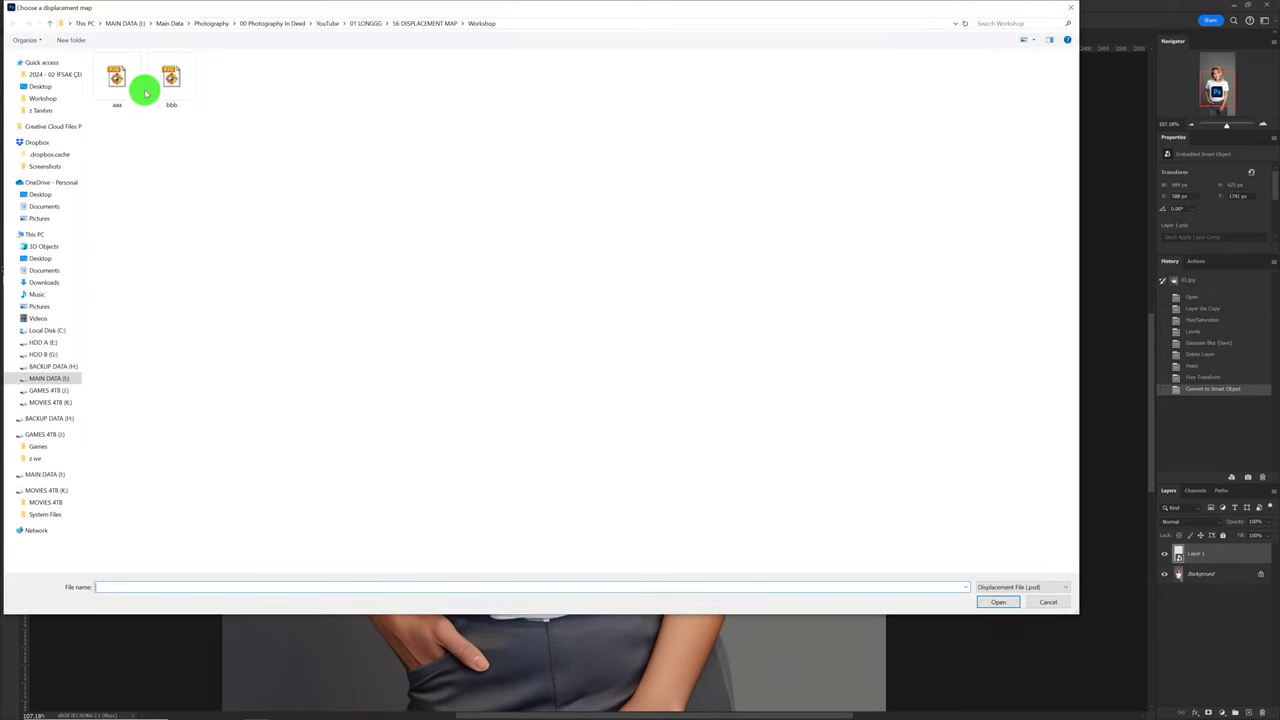
left_click(168, 82)
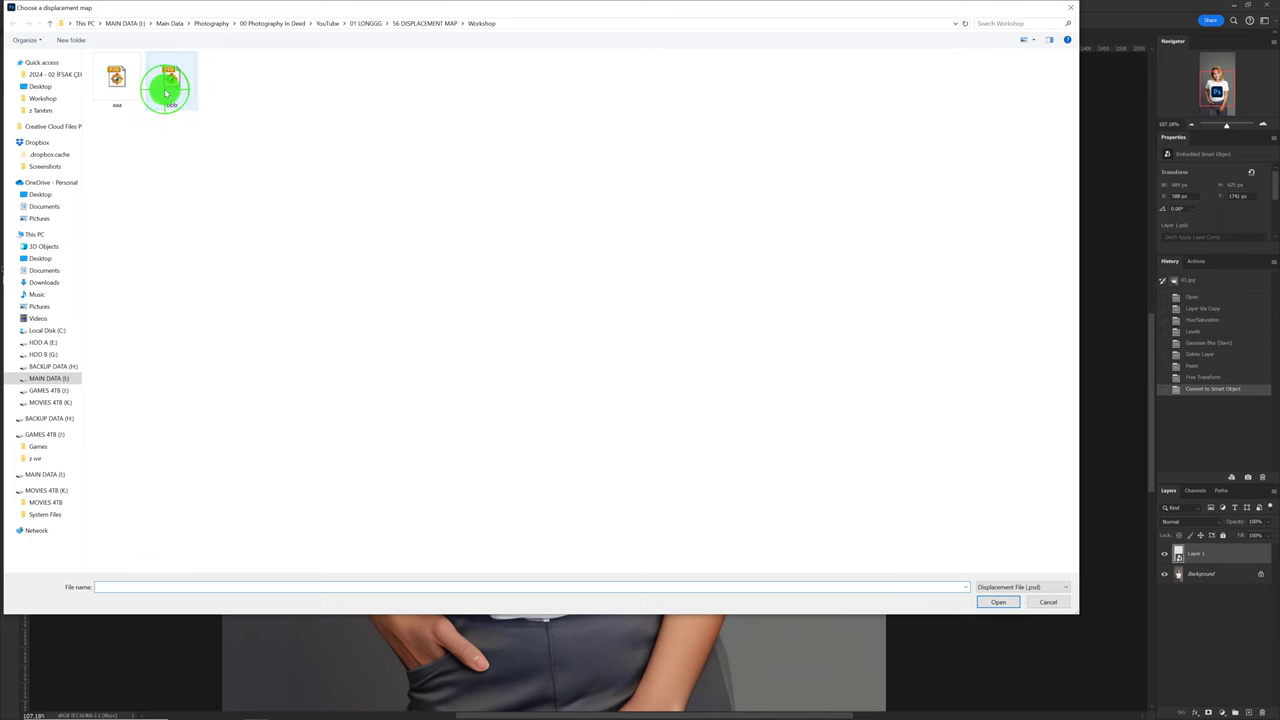
left_click(999, 603)
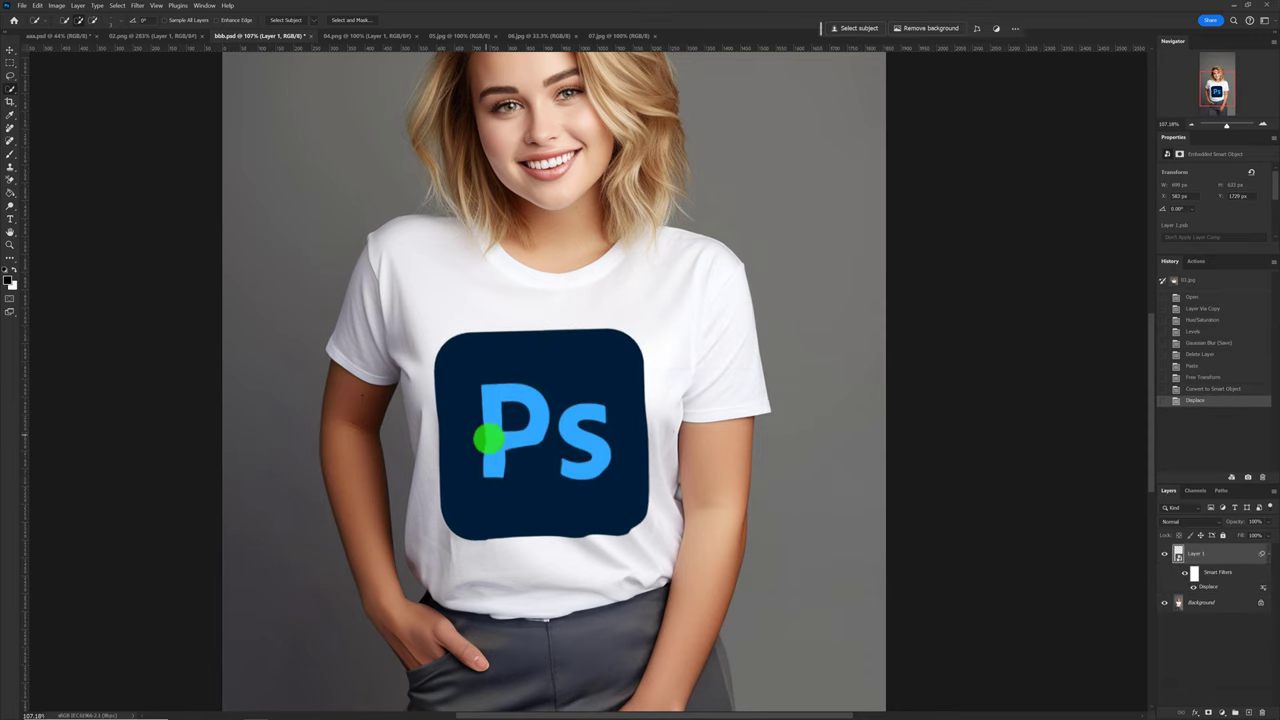
Step: Toggle the Displace smart filter off and on to compare the warp
scroll(490, 442, "up", 3)
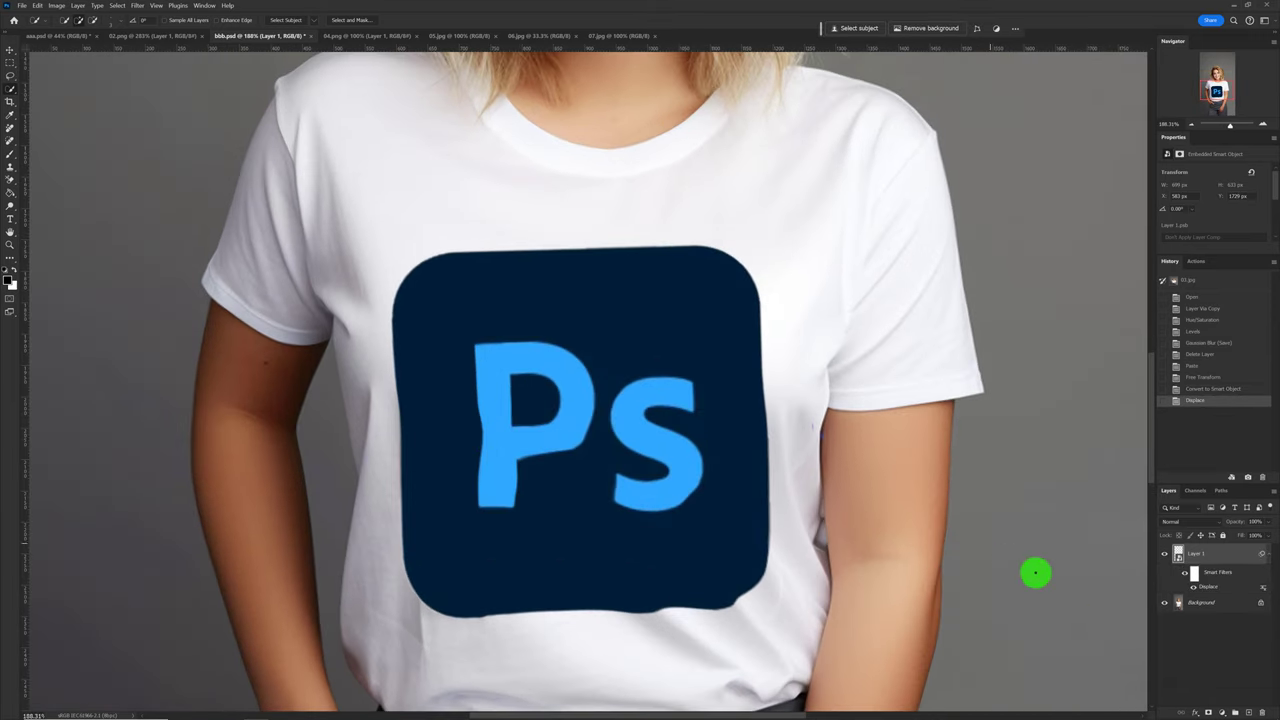
left_click(1186, 575)
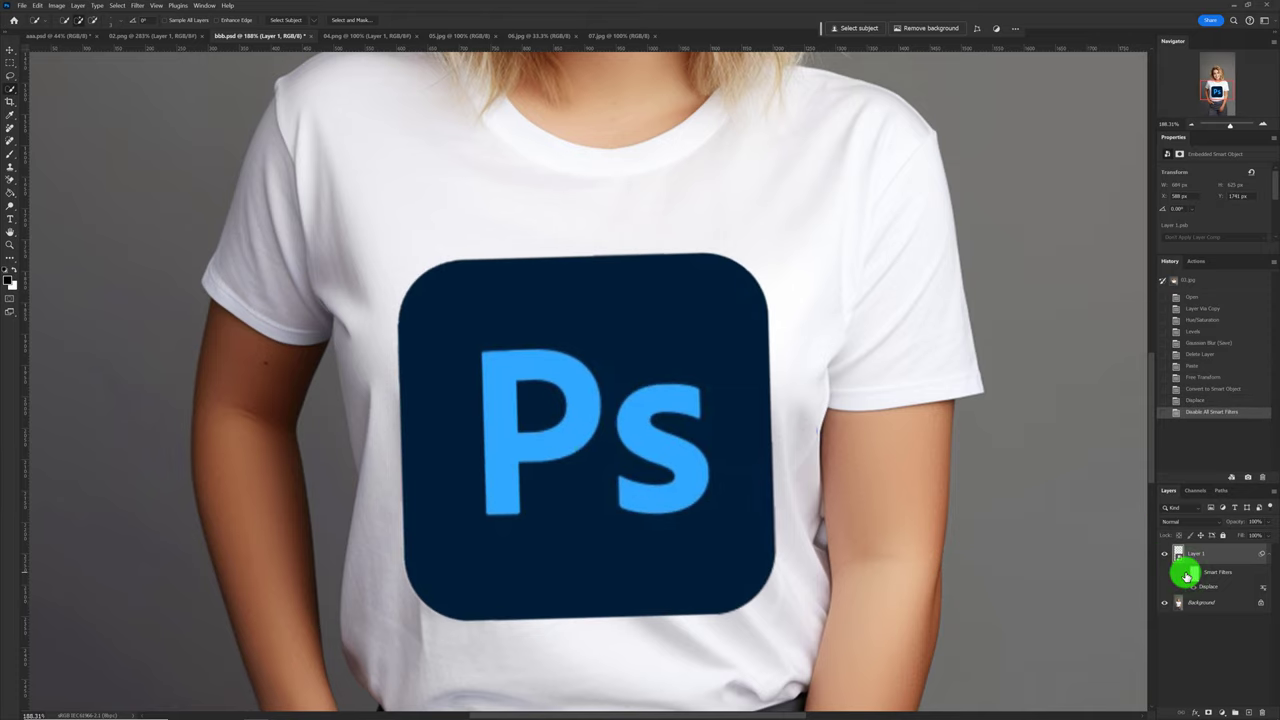
left_click(1186, 575)
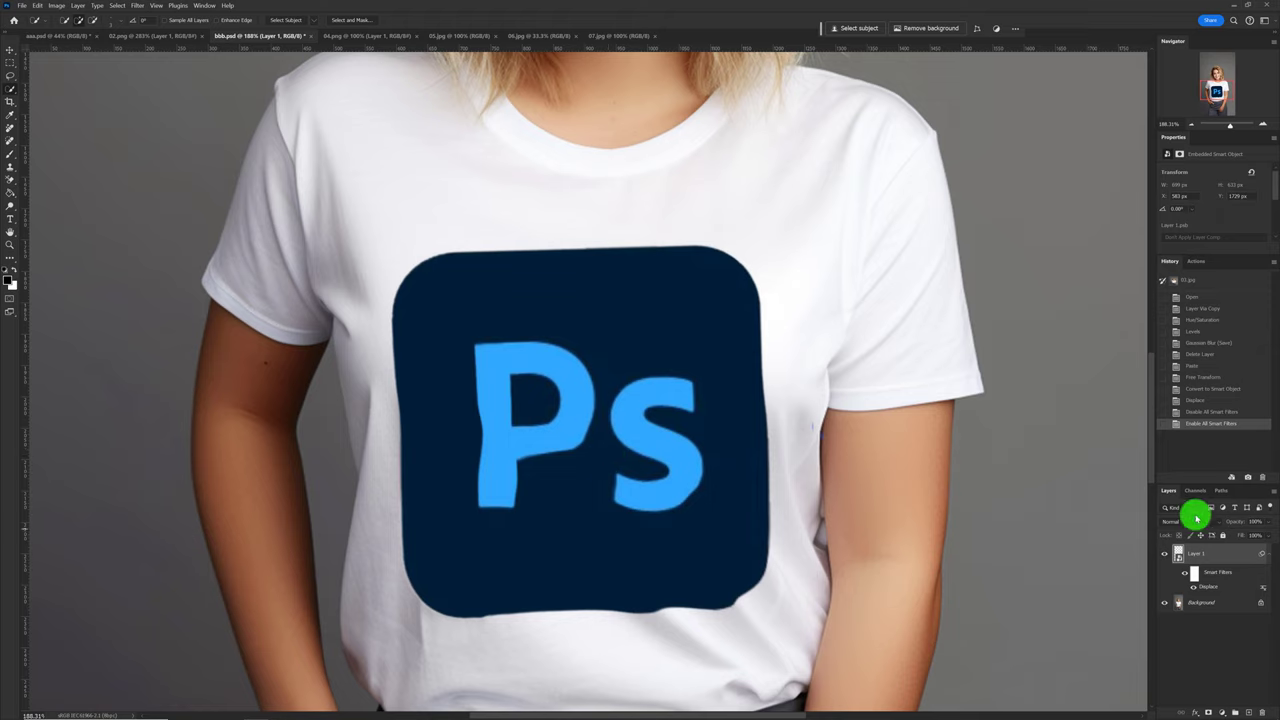
Step: Flatten bbb.psd to a single Background layer and bring up the 05.jpg flag photo
left_click(1275, 494)
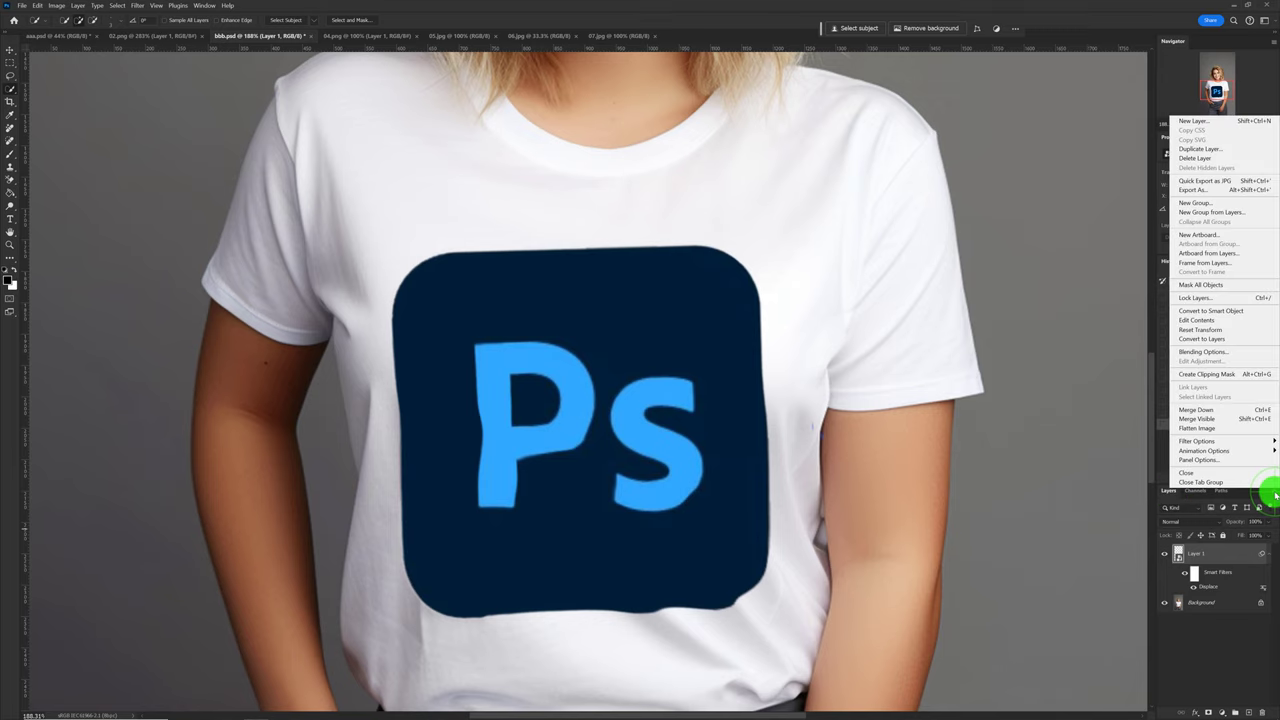
left_click(1220, 428)
scroll(916, 466, "down", 3)
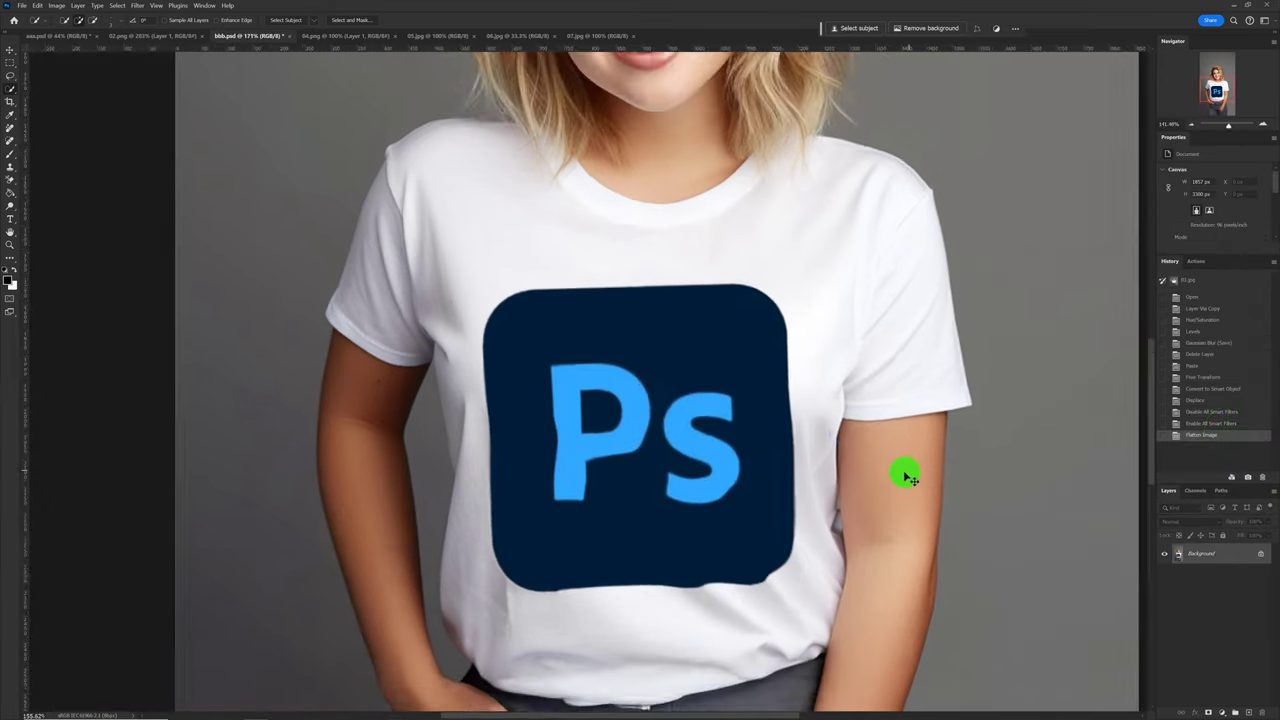
scroll(903, 471, "down", 3)
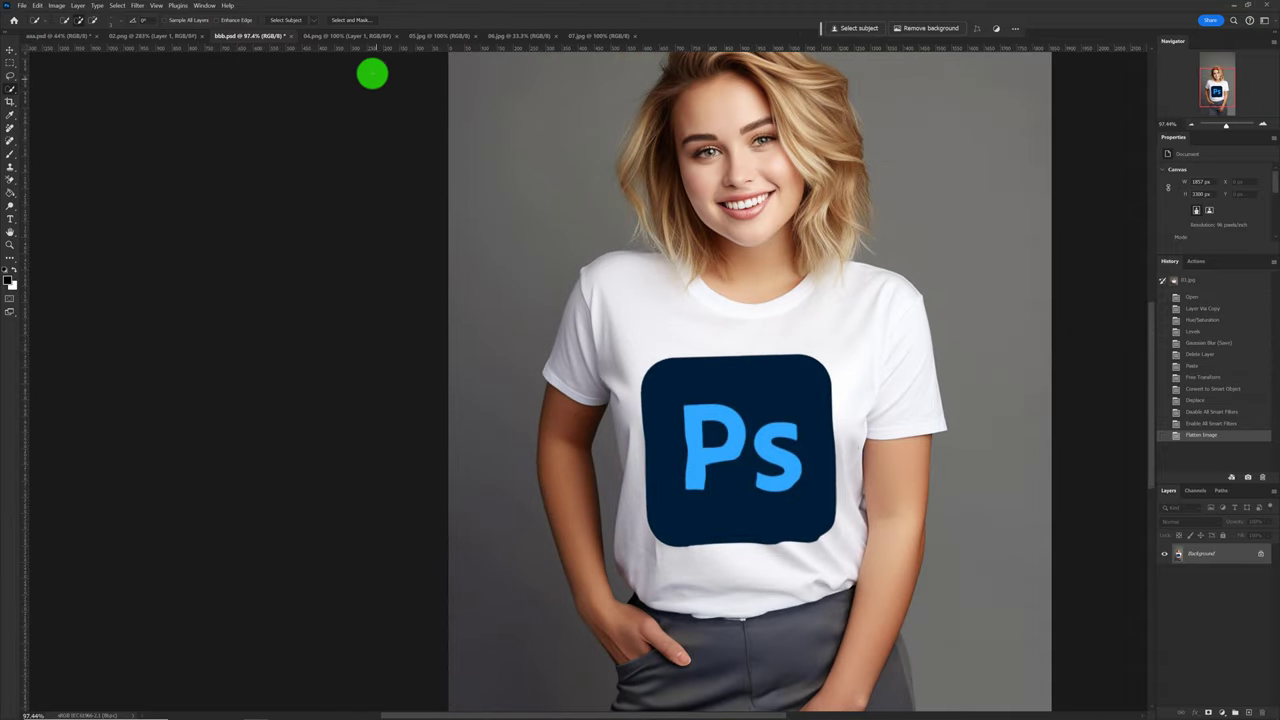
left_click(413, 35)
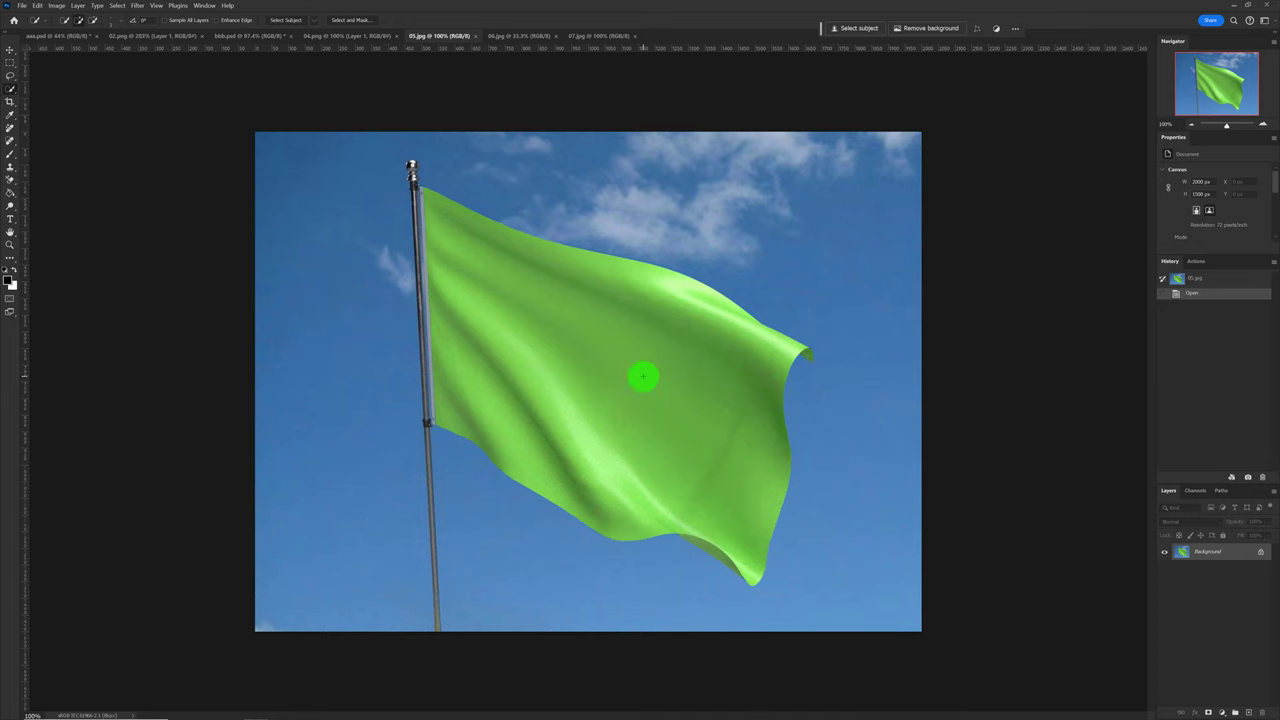
Step: Draw a horizontal text box across the flag and type the name in capitals
scroll(643, 376, "up", 2)
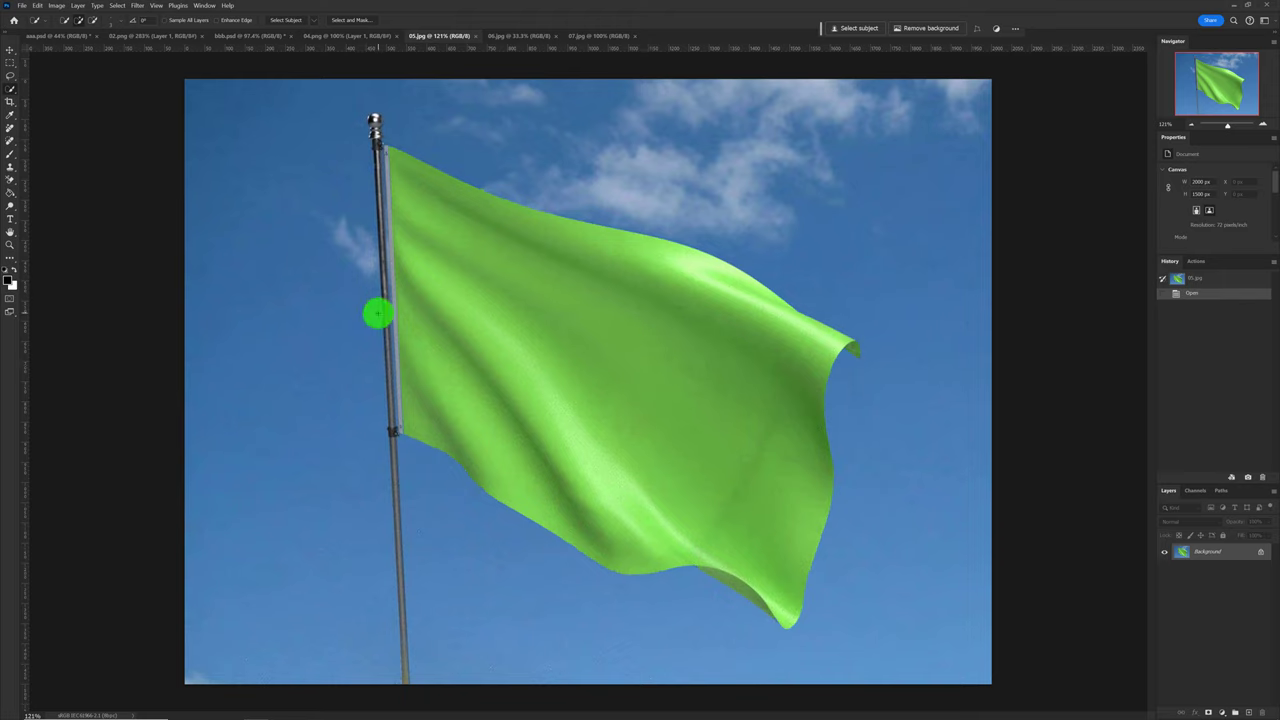
left_click(11, 218)
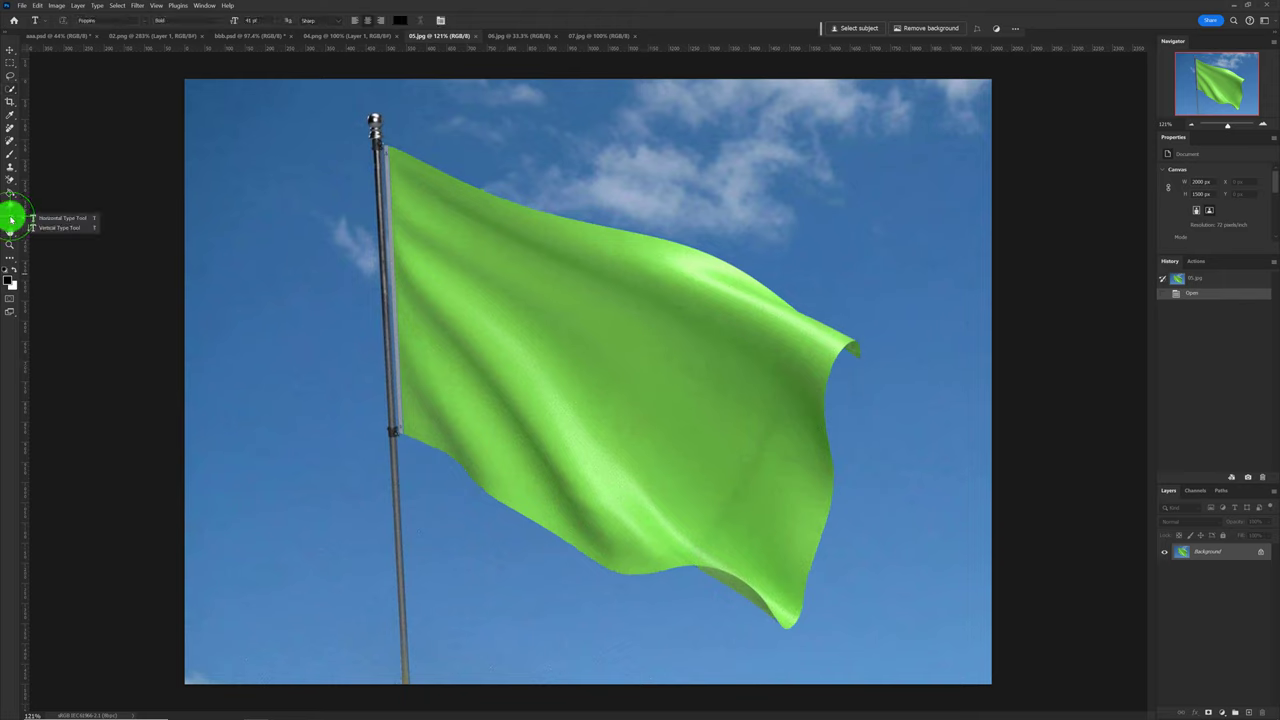
left_click(75, 222)
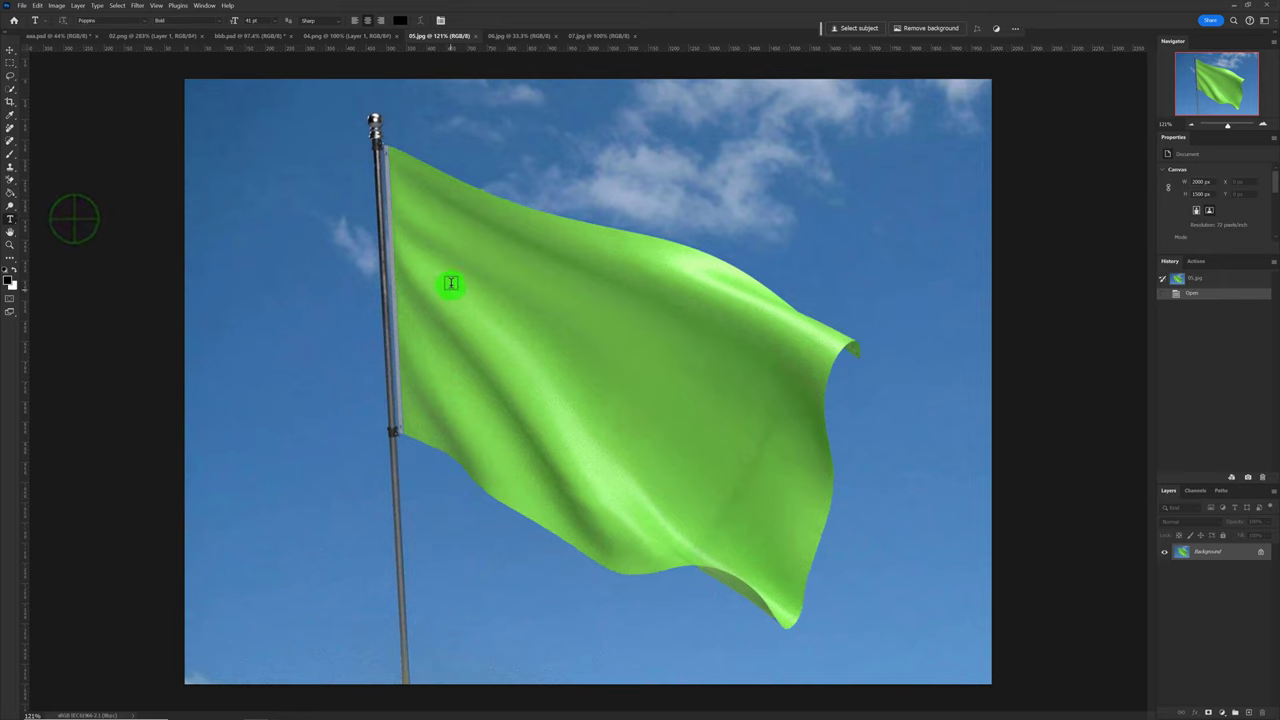
mouse_move(447, 256)
left_mouse_down()
mouse_move(755, 487)
mouse_move(828, 491)
left_mouse_up()
key("Escape")
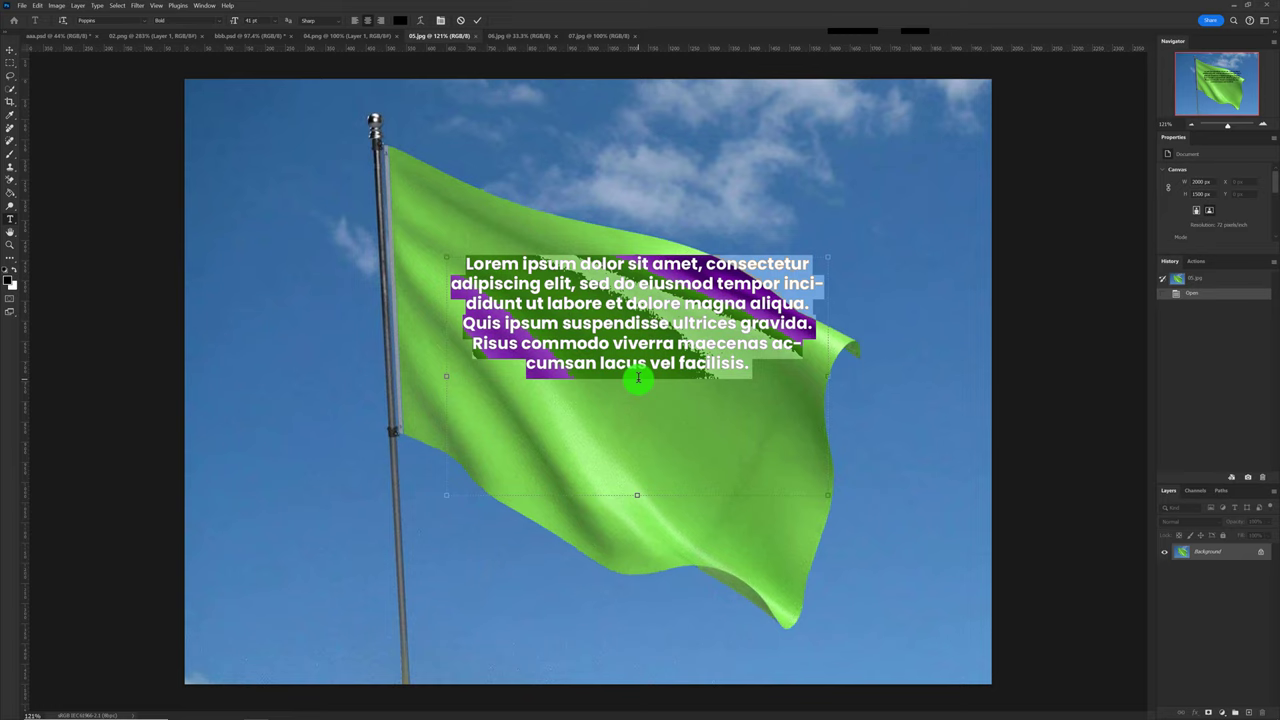
key("Caps_Lock")
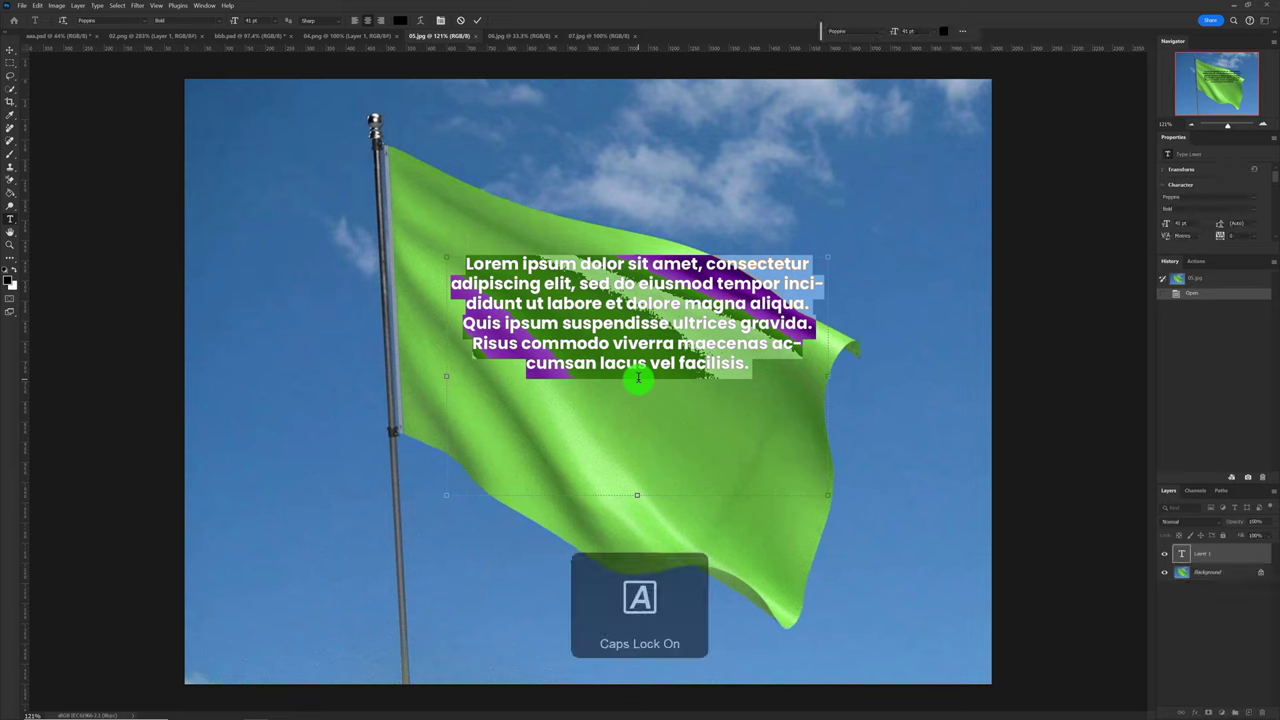
left_click(638, 377)
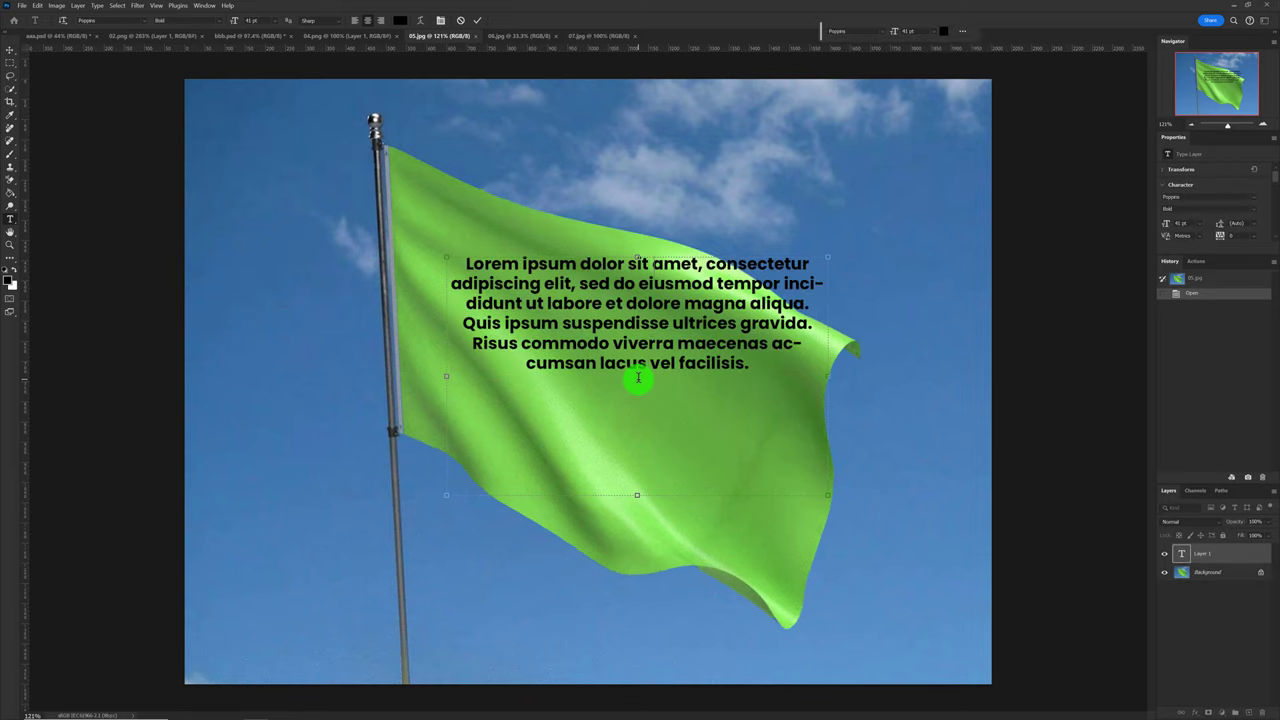
type("BURAK")
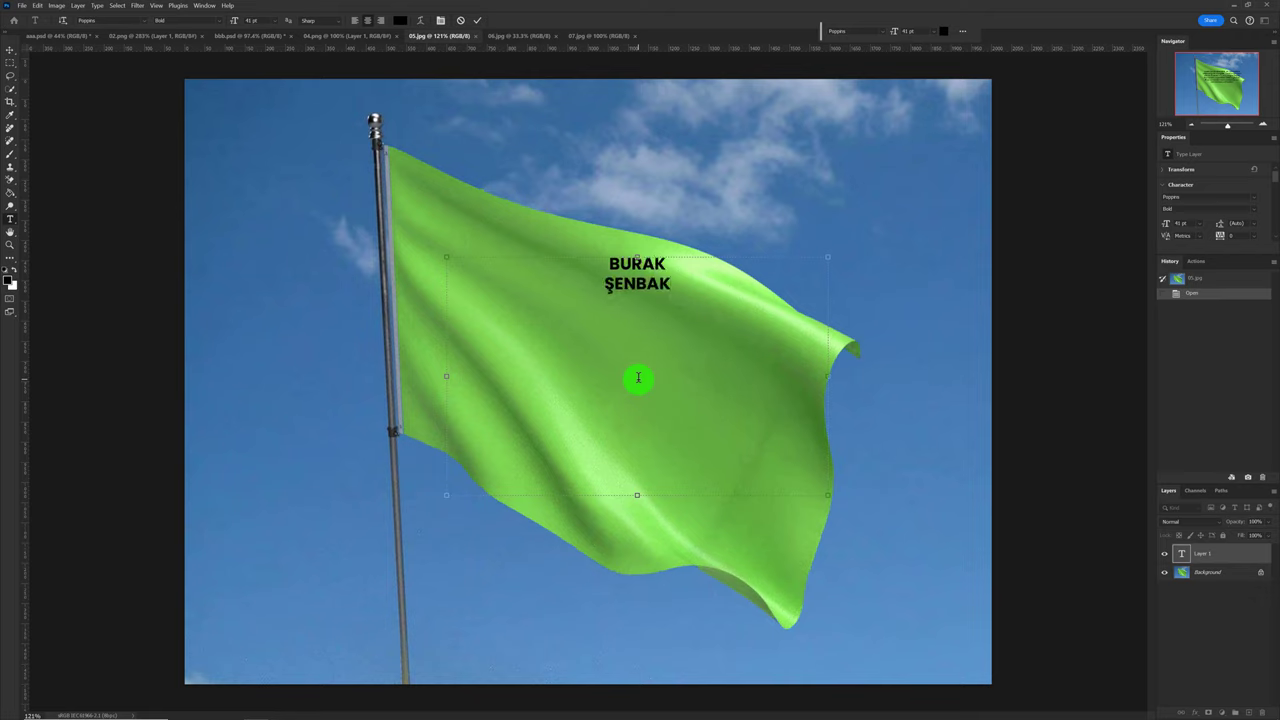
Step: Left-align the whole name text and set its size to 150 pt
key("ctrl+a")
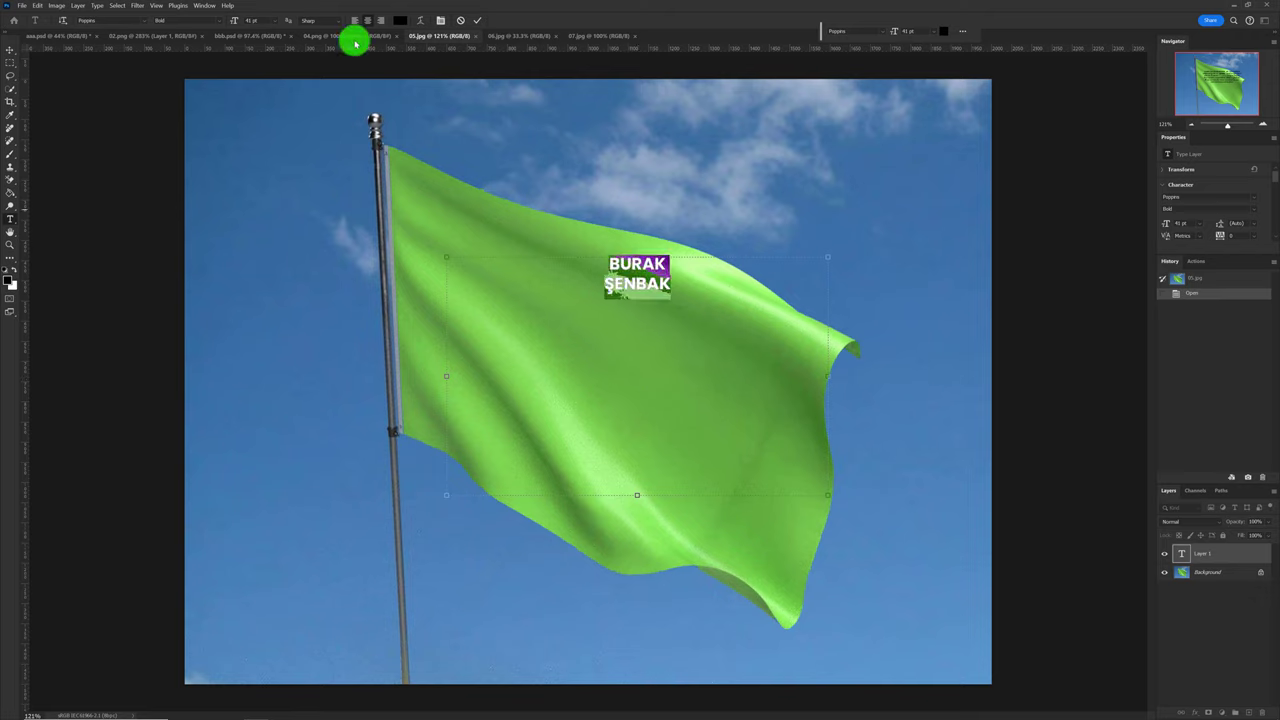
left_click(355, 21)
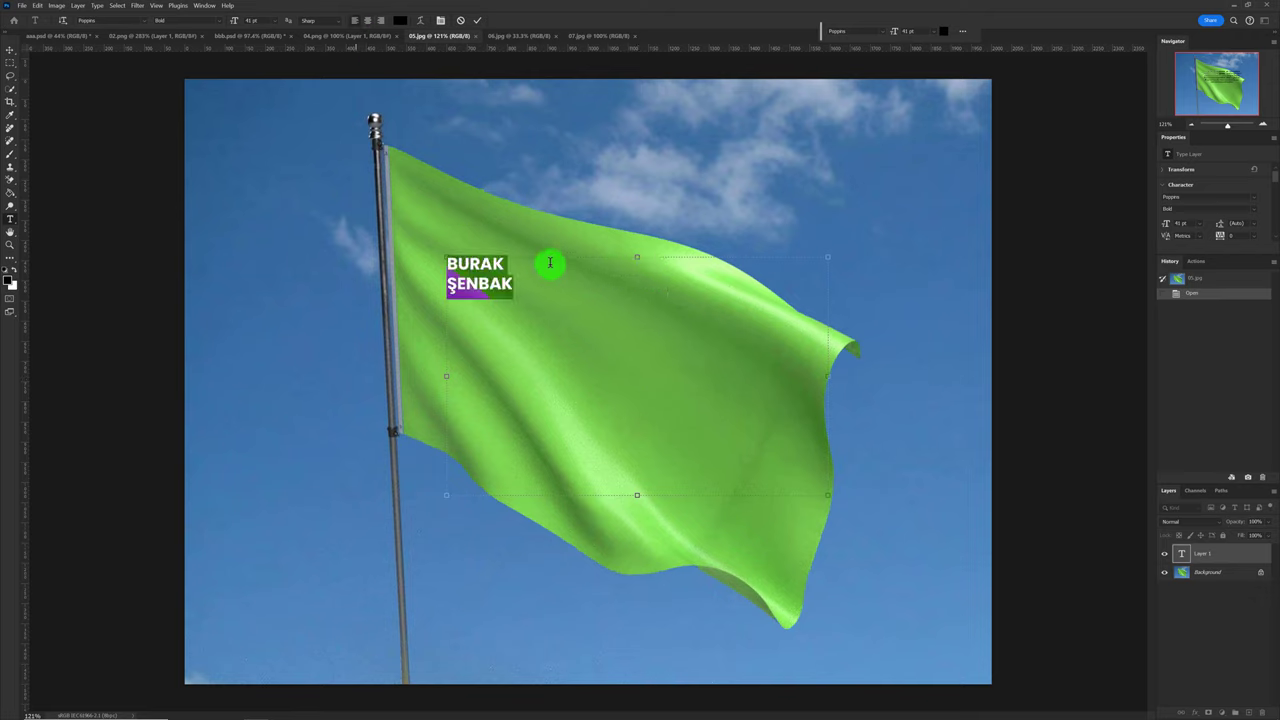
left_click(274, 22)
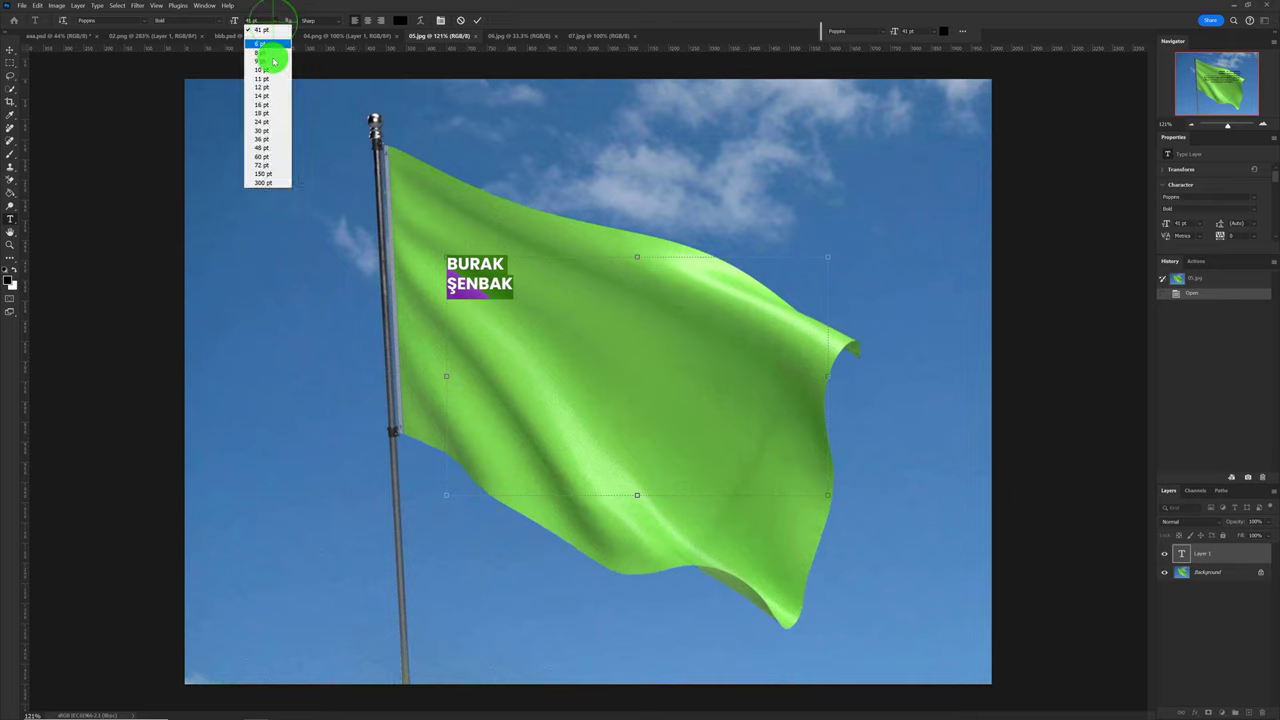
left_click(277, 176)
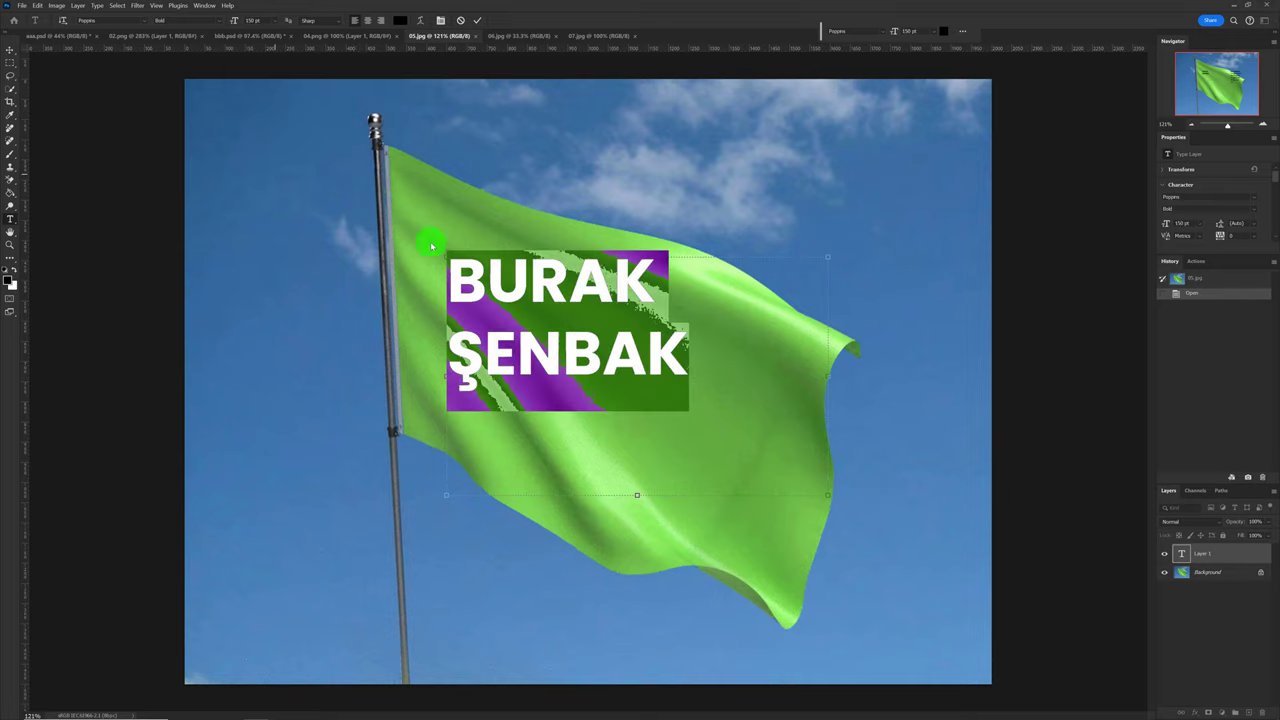
Step: Widen the second line's tracking from 75 to 200 to about 360, and tilt the text about 17°
left_click(640, 360)
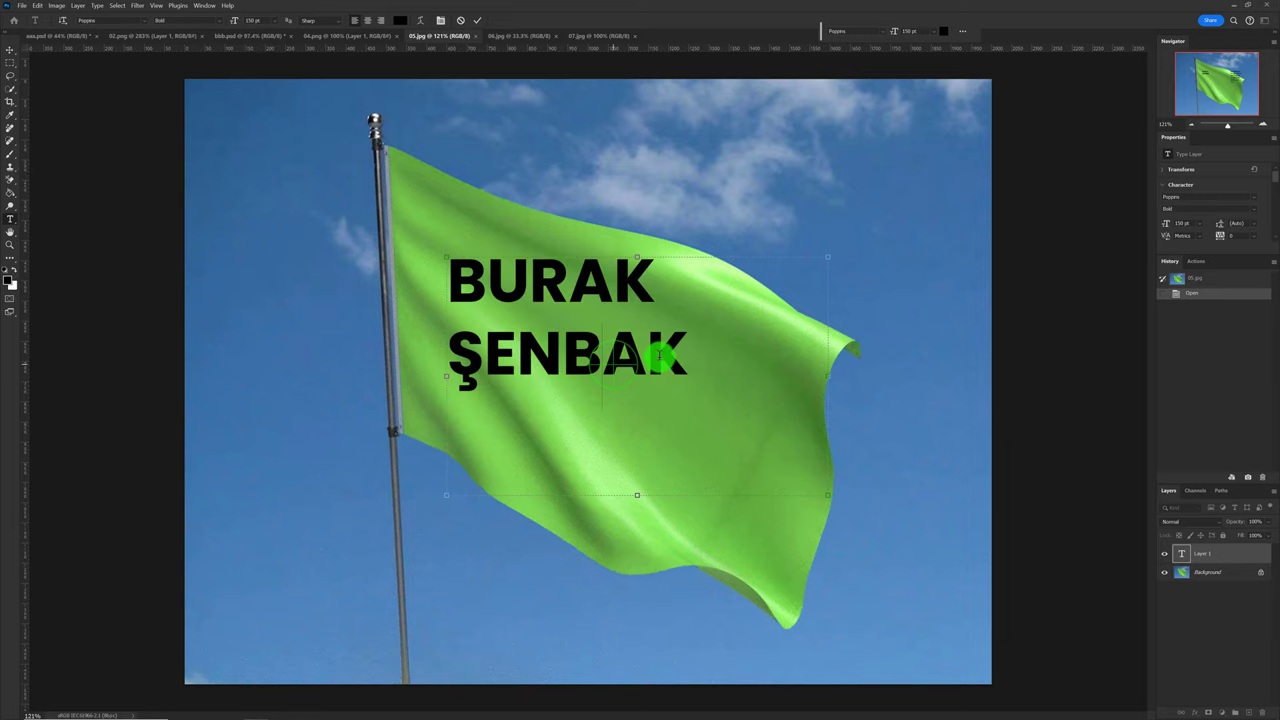
left_click_drag(691, 357, 446, 346)
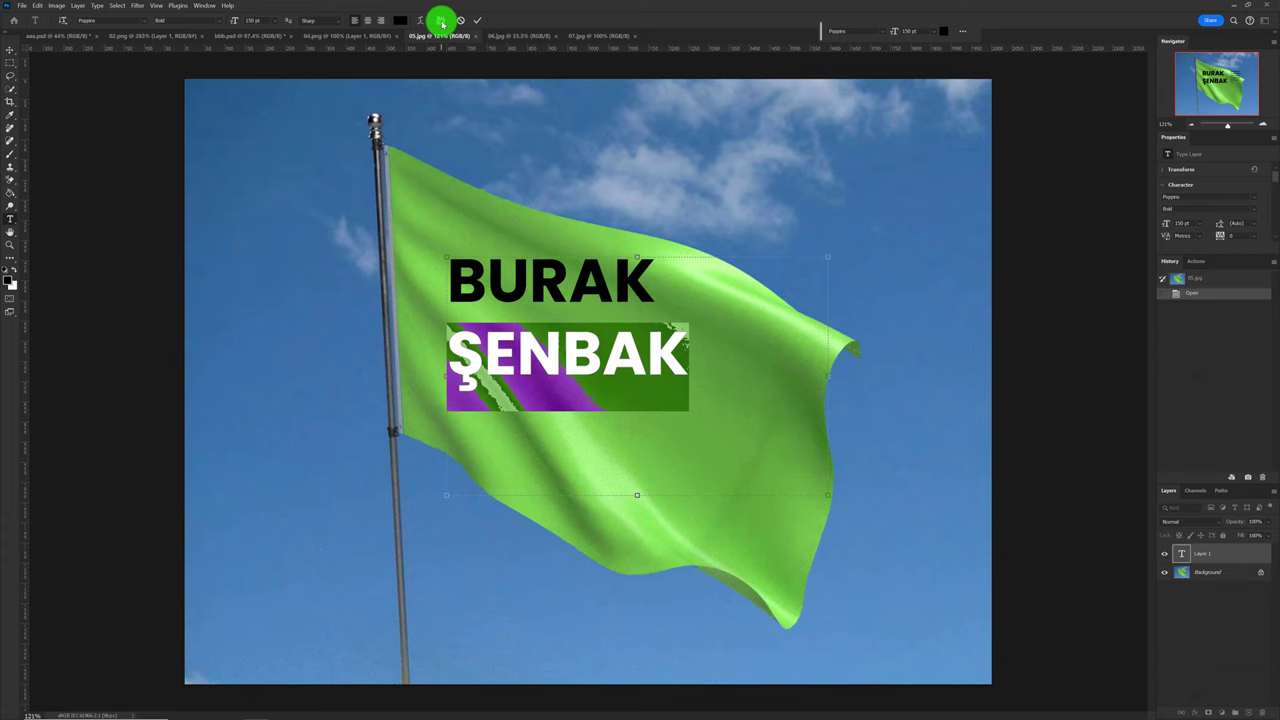
key("ctrl+t")
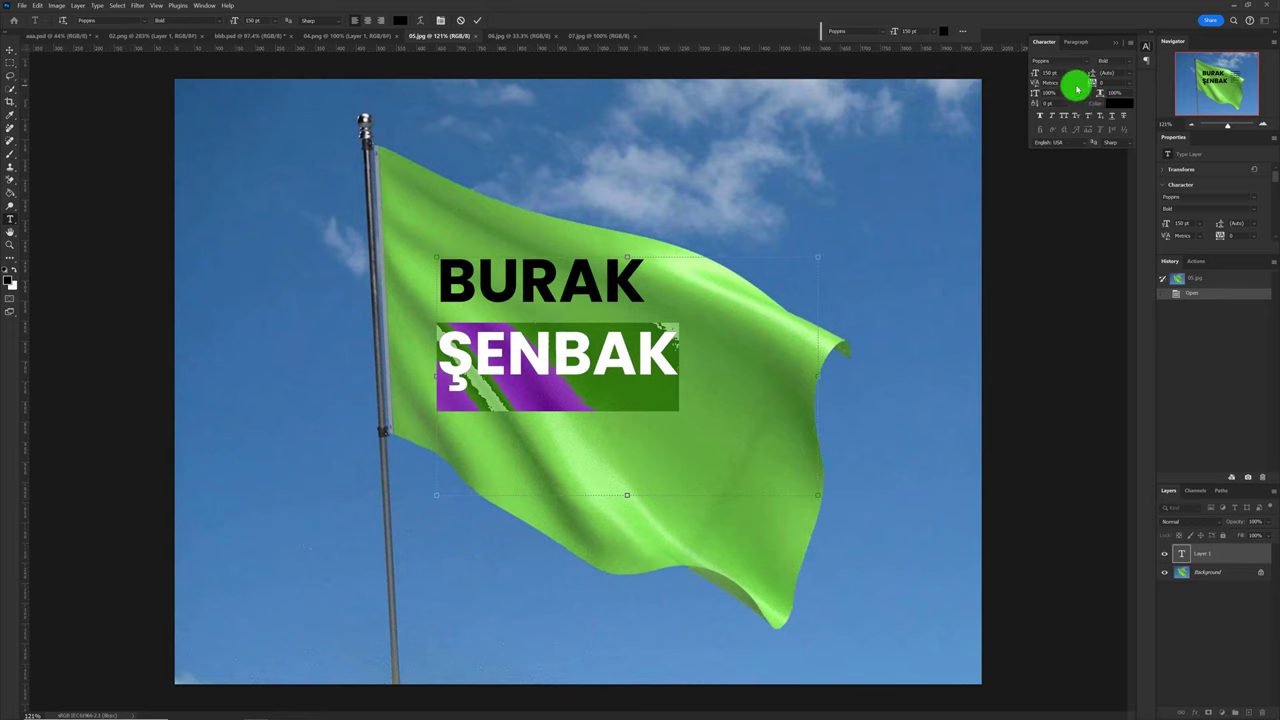
left_click(1127, 88)
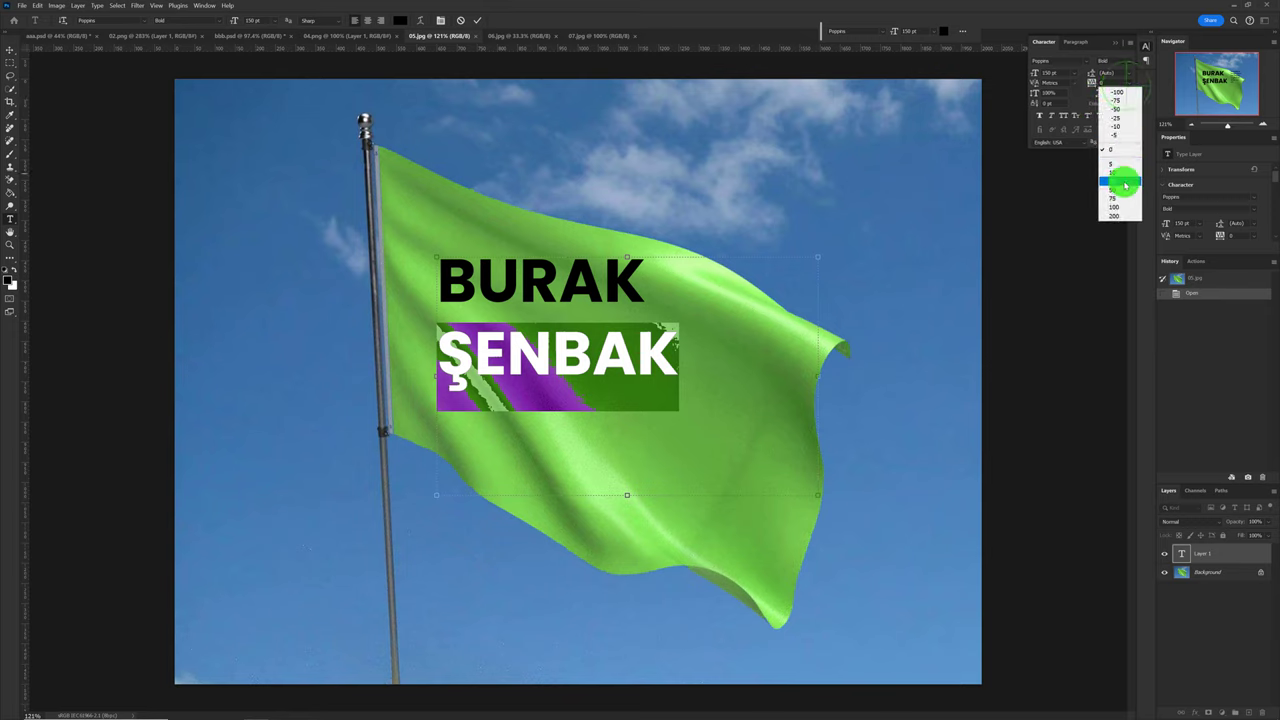
left_click(1117, 201)
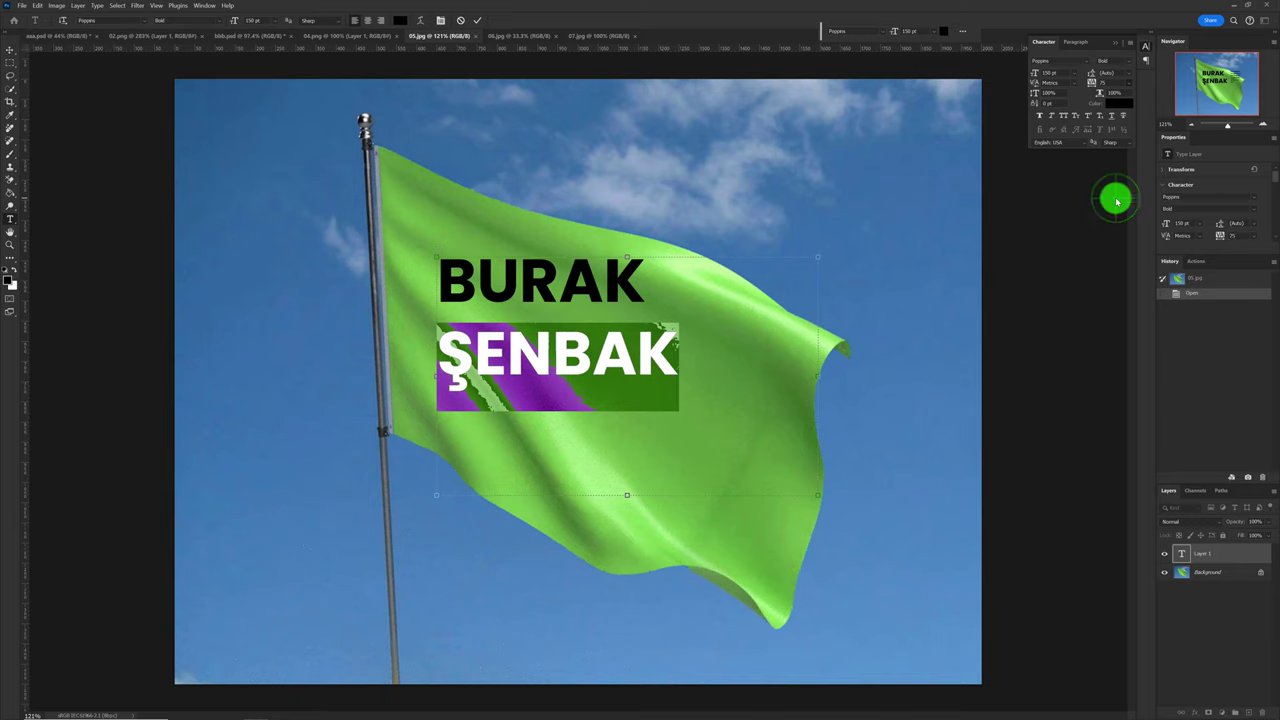
left_click(1121, 83)
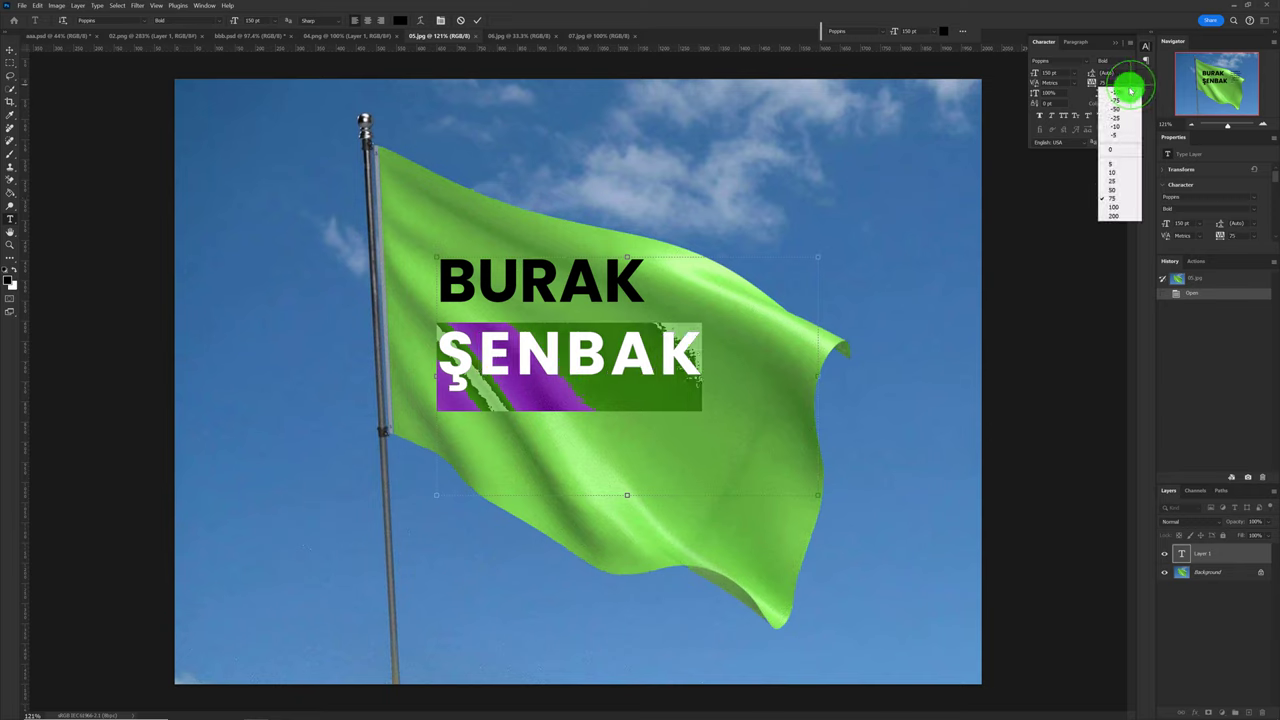
left_click(1109, 217)
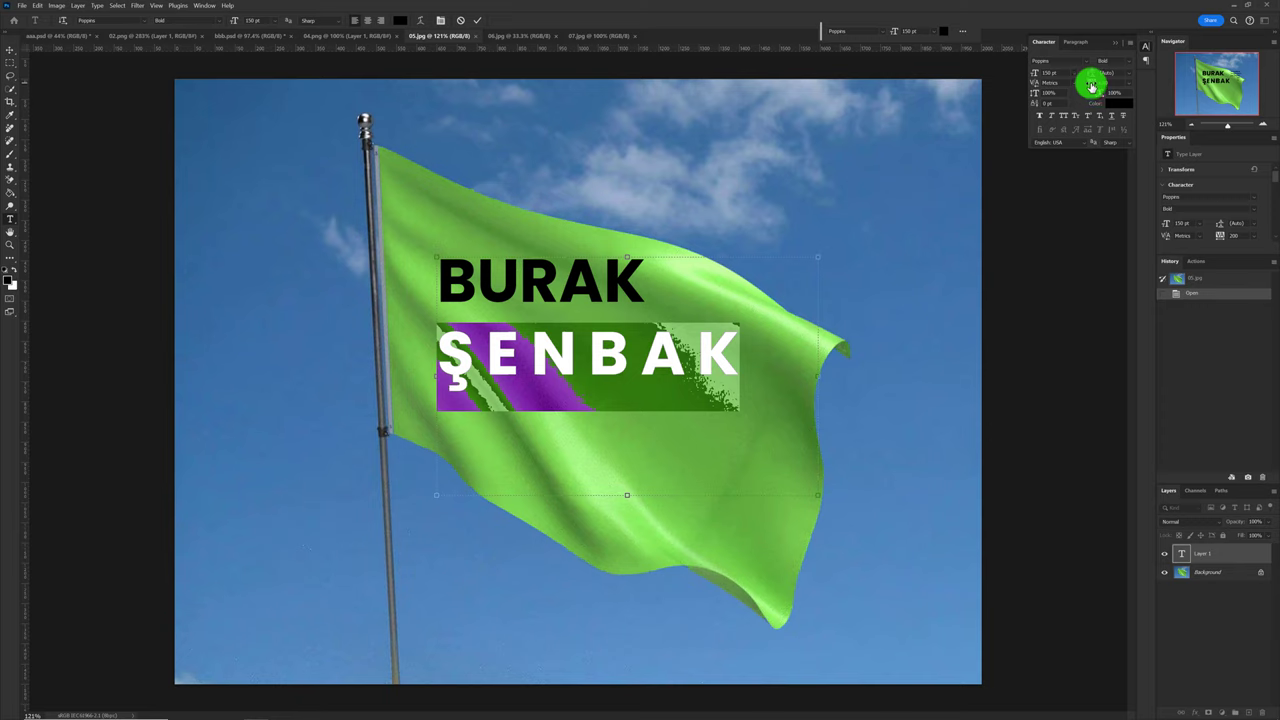
left_click_drag(1092, 86, 1096, 86)
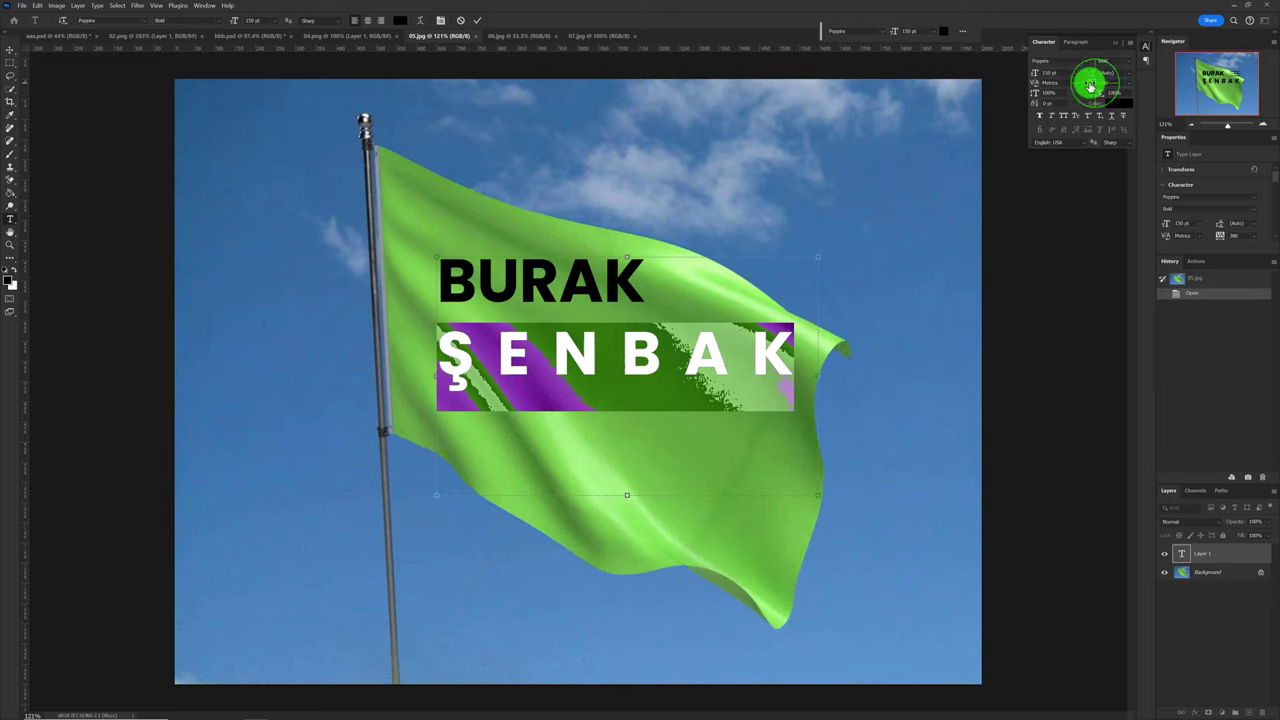
mouse_move(1095, 86)
left_mouse_down()
mouse_move(1019, 86)
mouse_move(1103, 94)
mouse_move(1054, 104)
left_mouse_up()
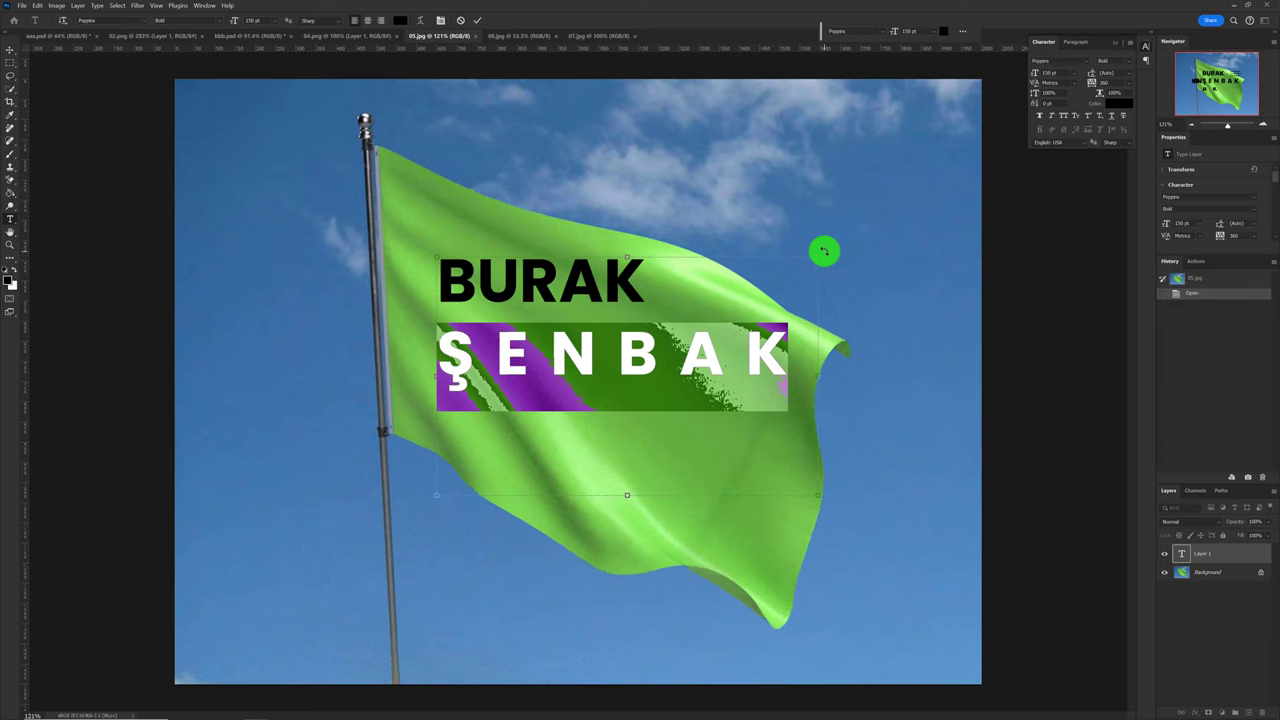
left_click_drag(824, 254, 806, 327)
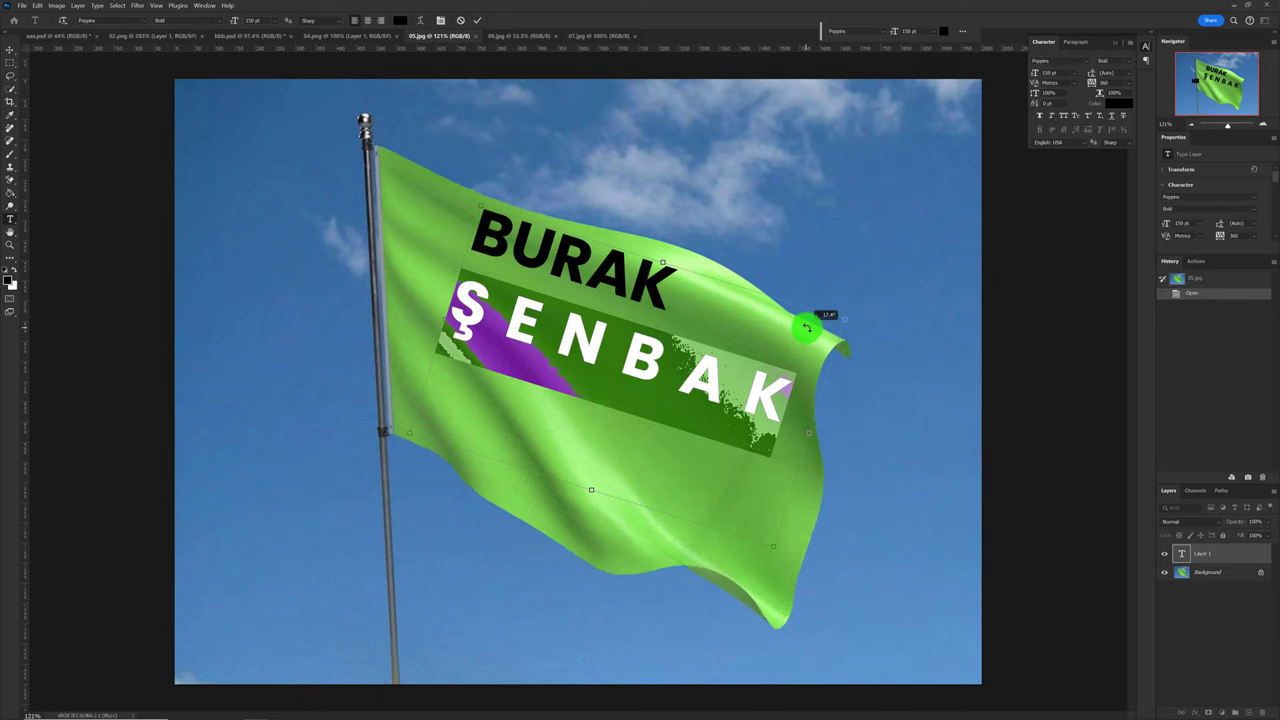
Step: Commit the rotation, move the name text down-left, then hide it and select Background
left_click(10, 50)
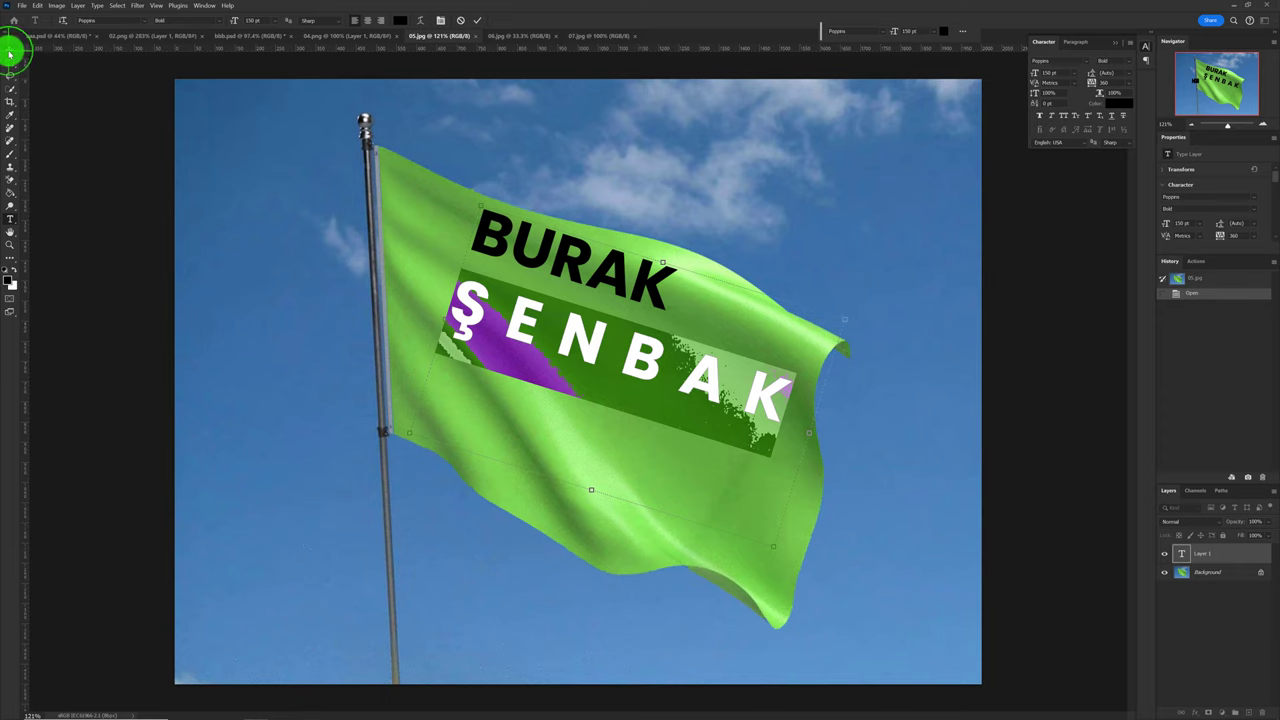
left_click(10, 52)
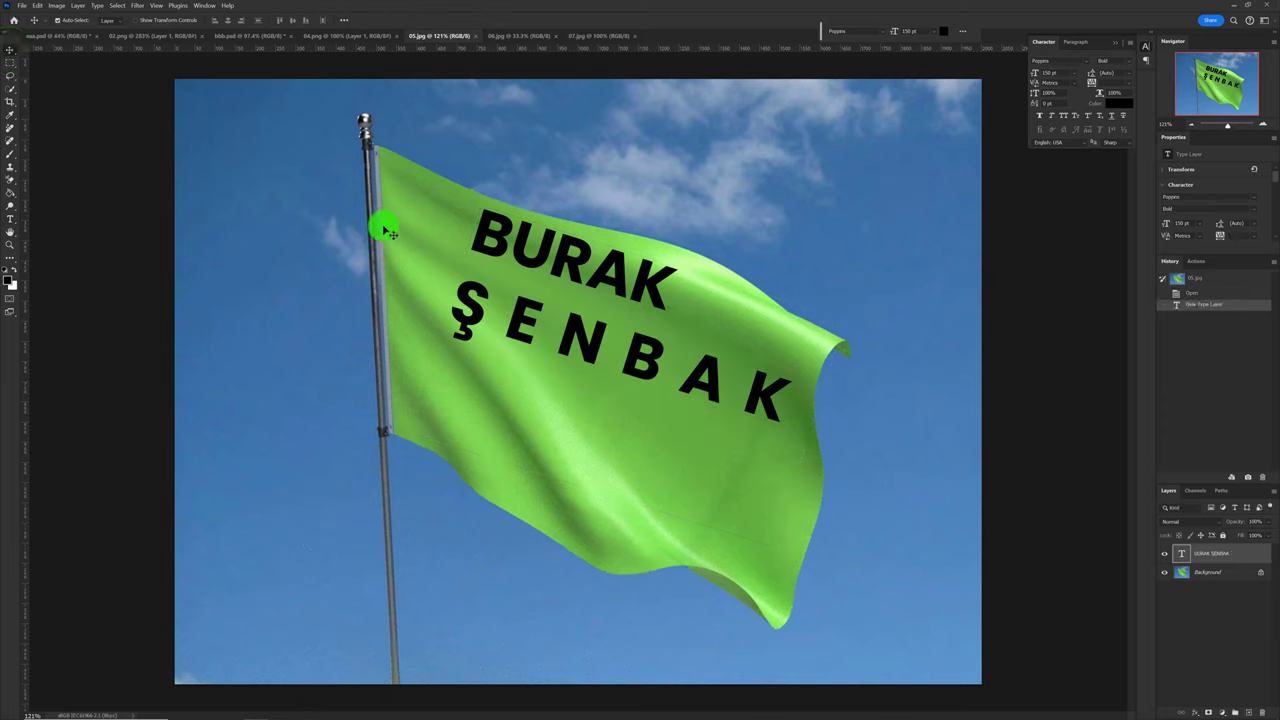
left_click_drag(576, 273, 550, 337)
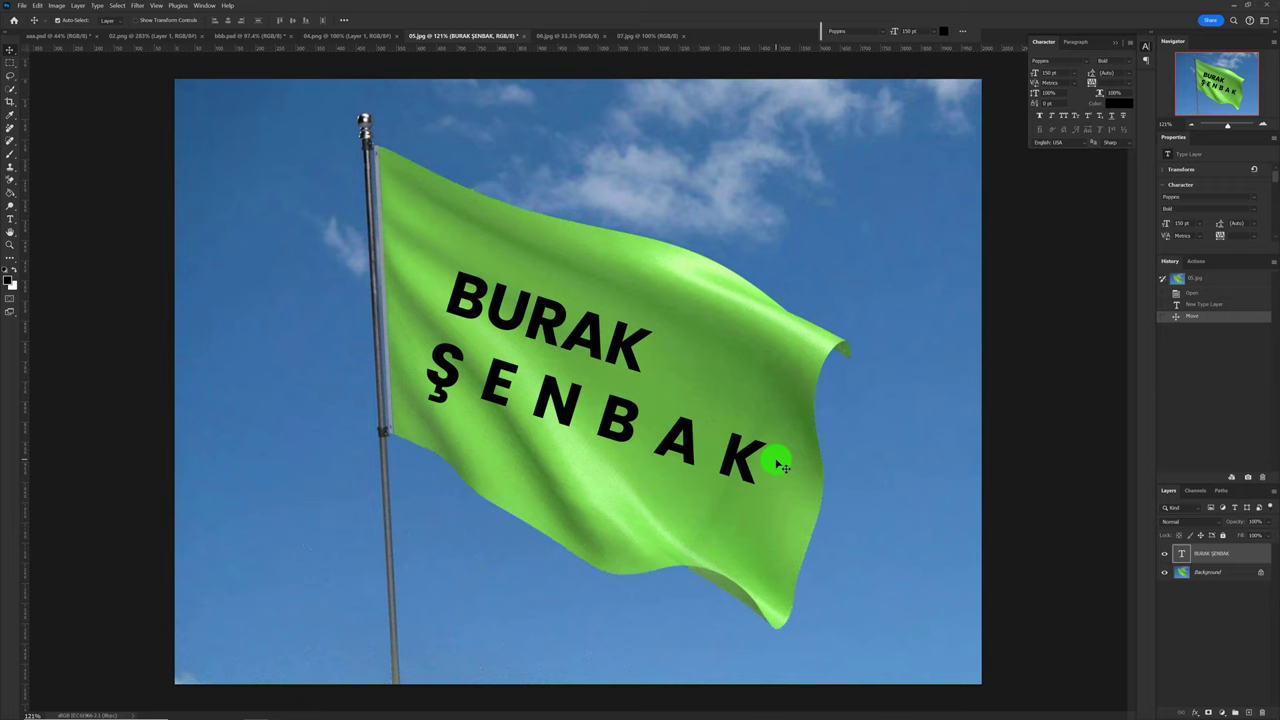
left_click(1165, 554)
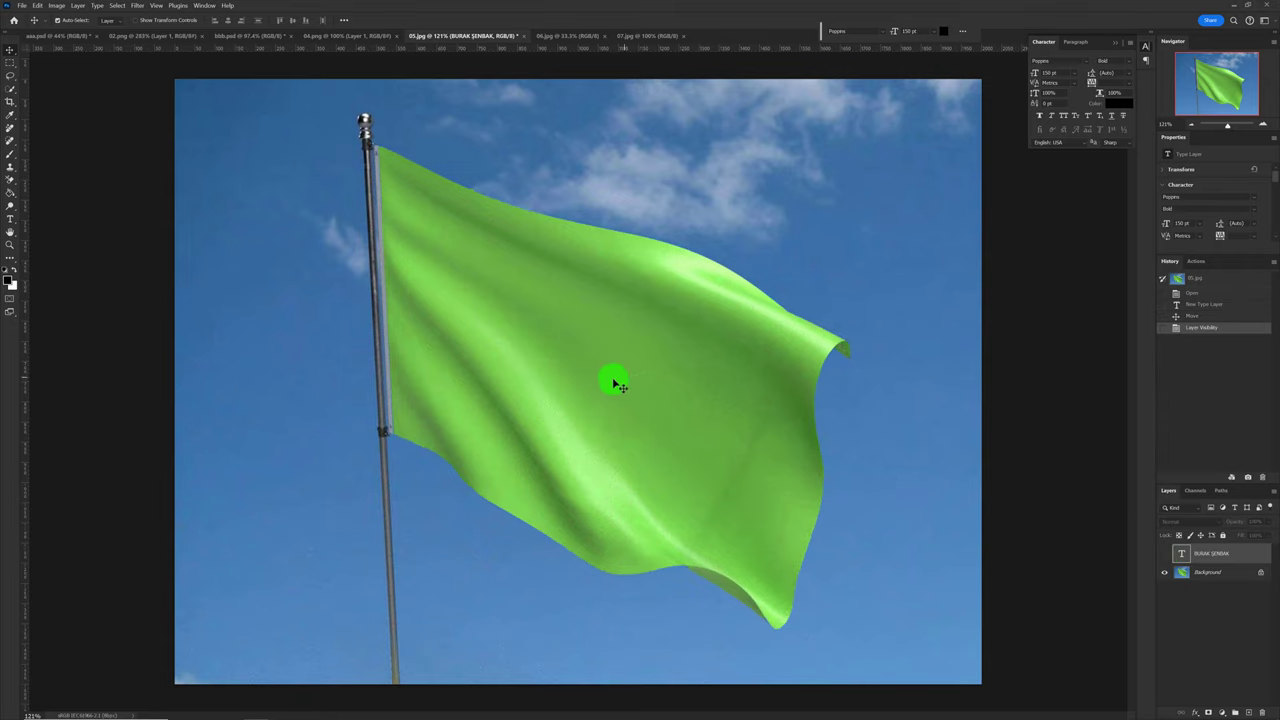
left_click(1200, 575)
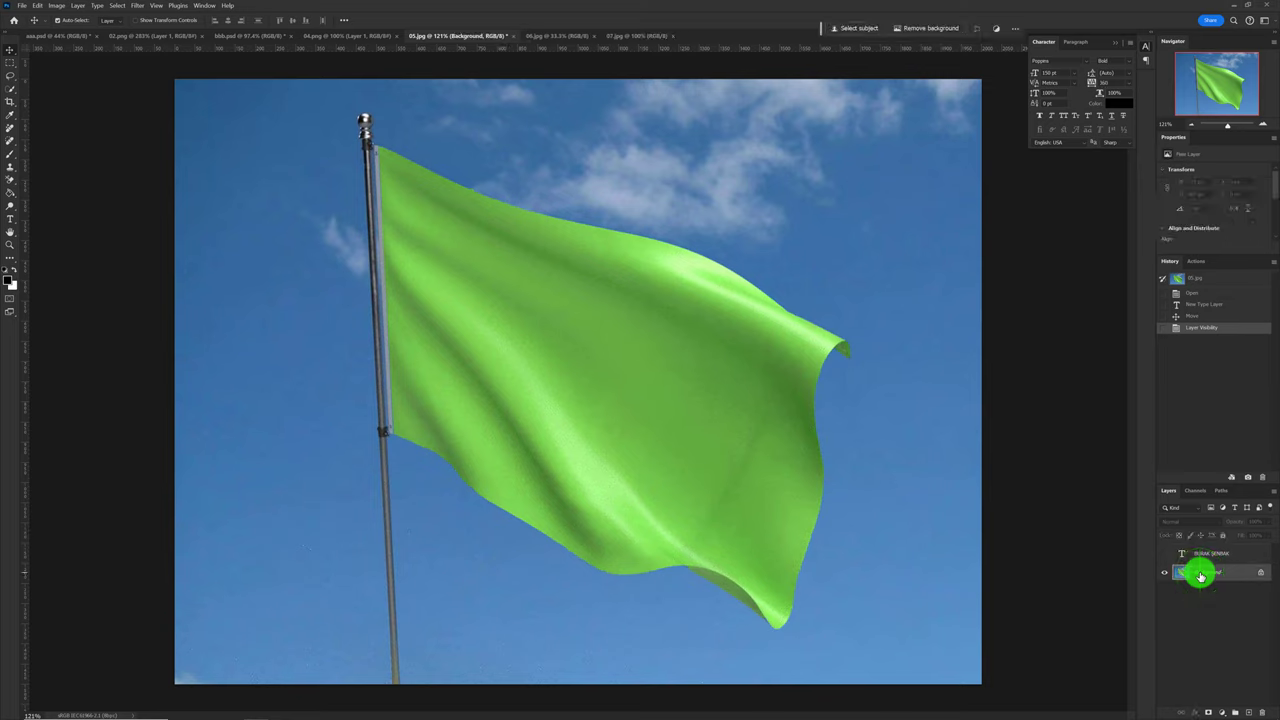
Step: Duplicate the flag layer and desaturate the copy with Saturation -100
key("ctrl+j")
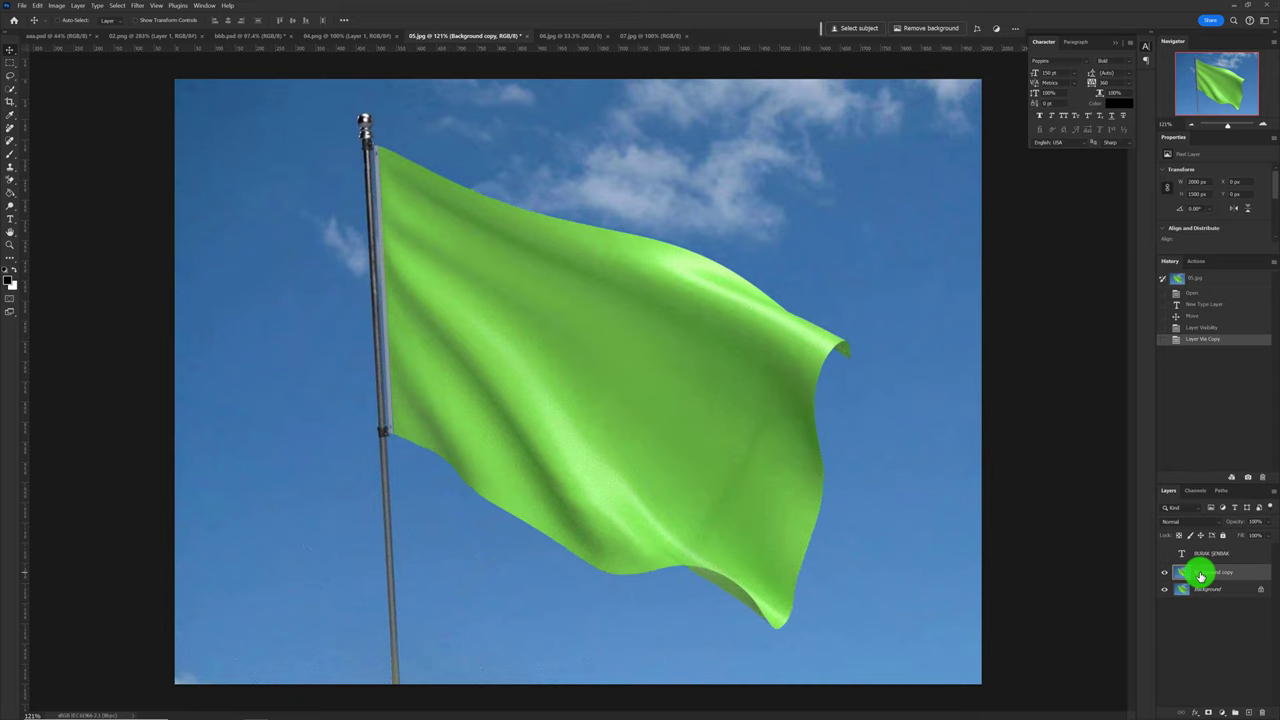
key("ctrl+u")
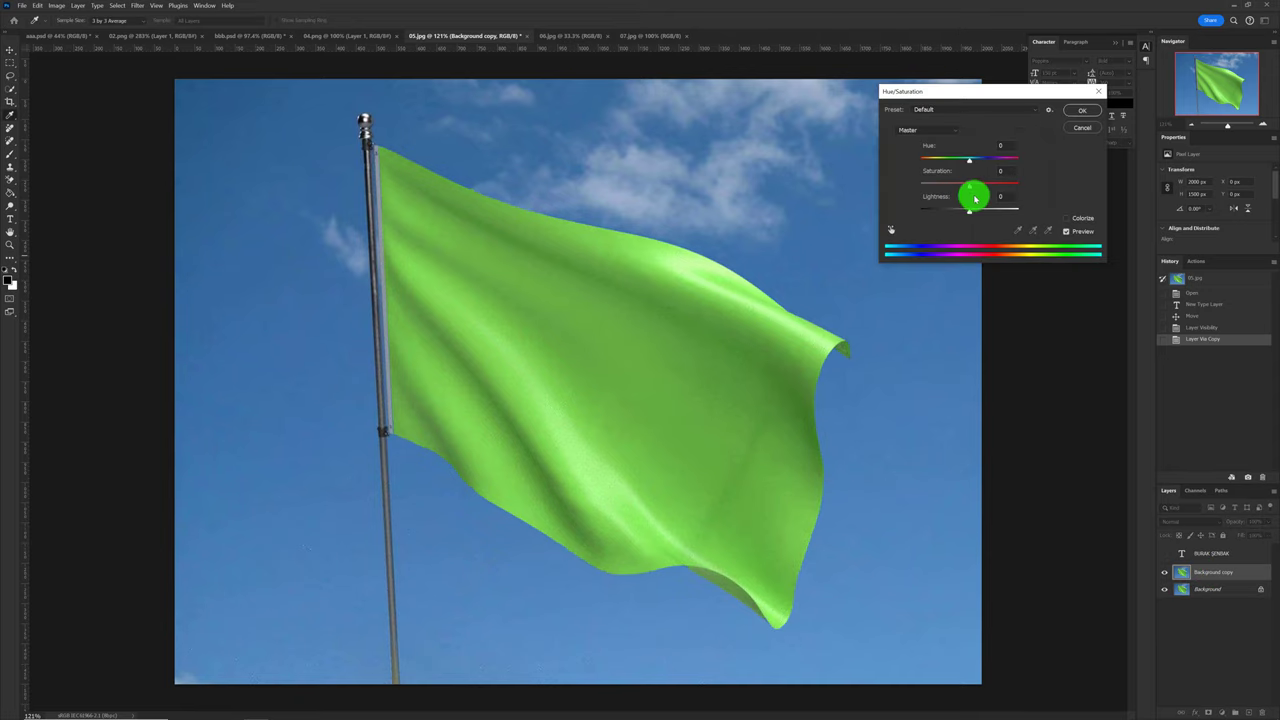
left_click_drag(970, 187, 860, 184)
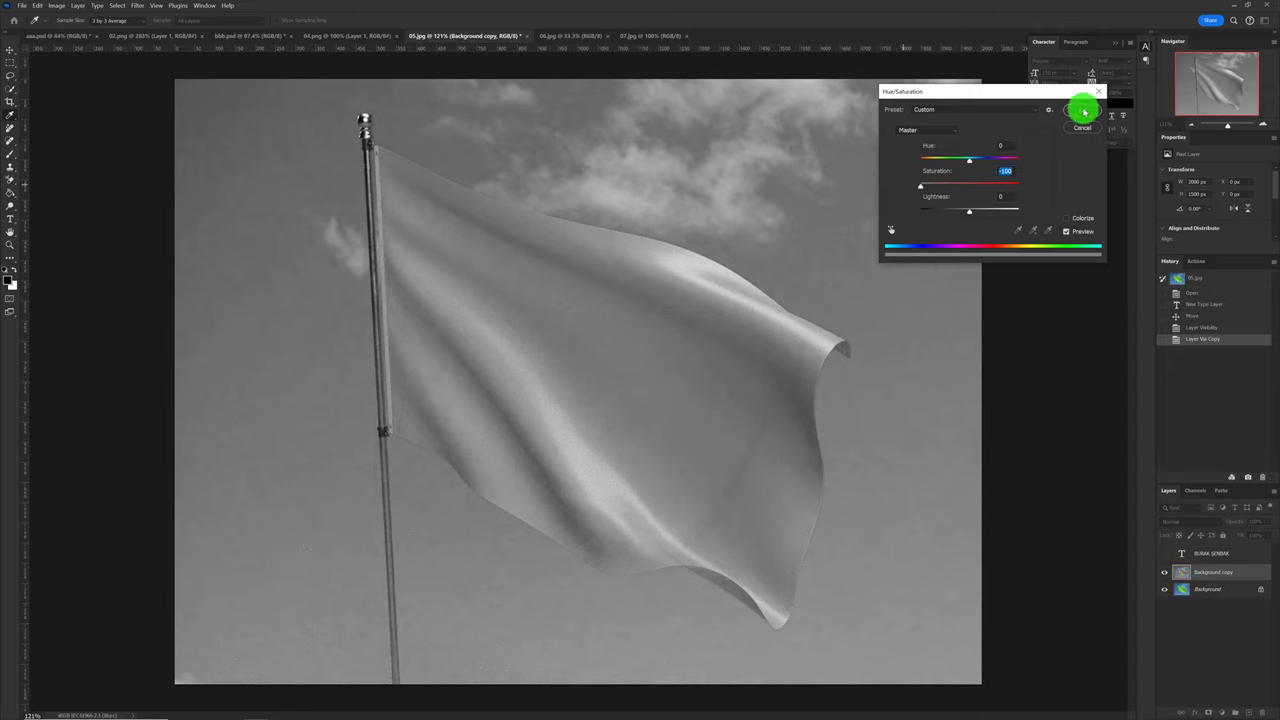
left_click(1082, 110)
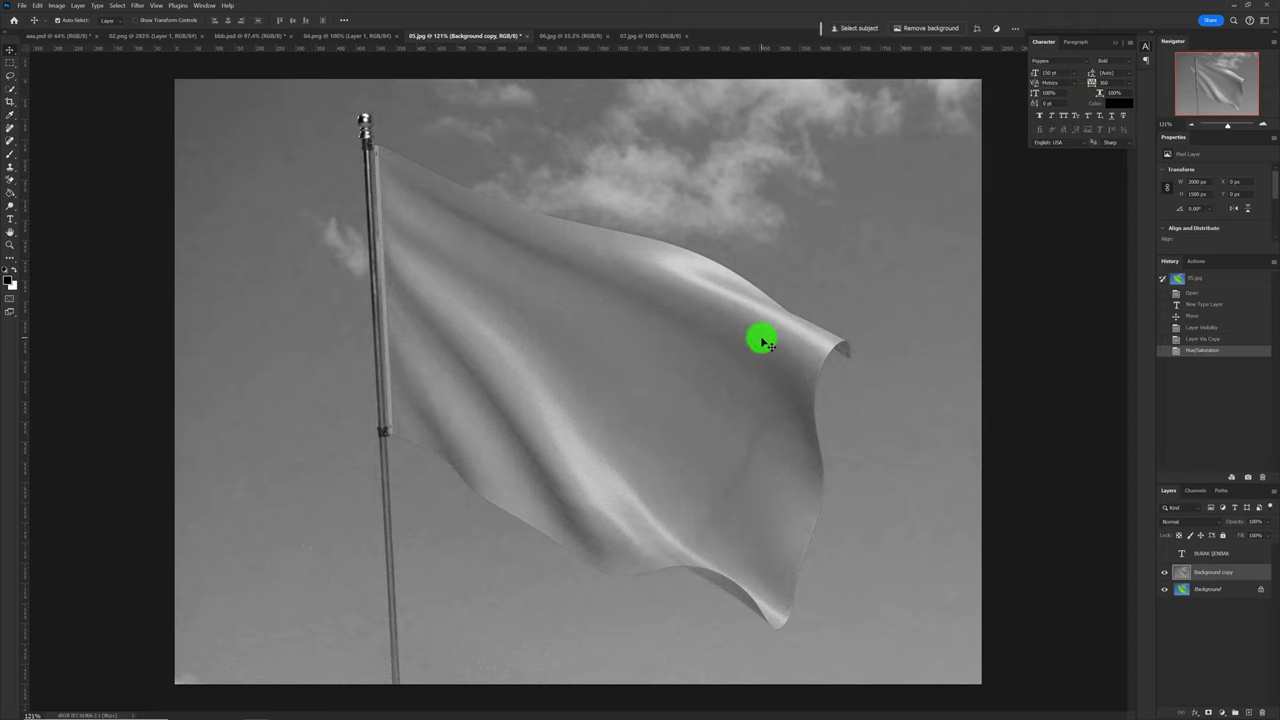
Step: Apply Levels to the grey copy with black input 67 and white input 206
key("ctrl+l")
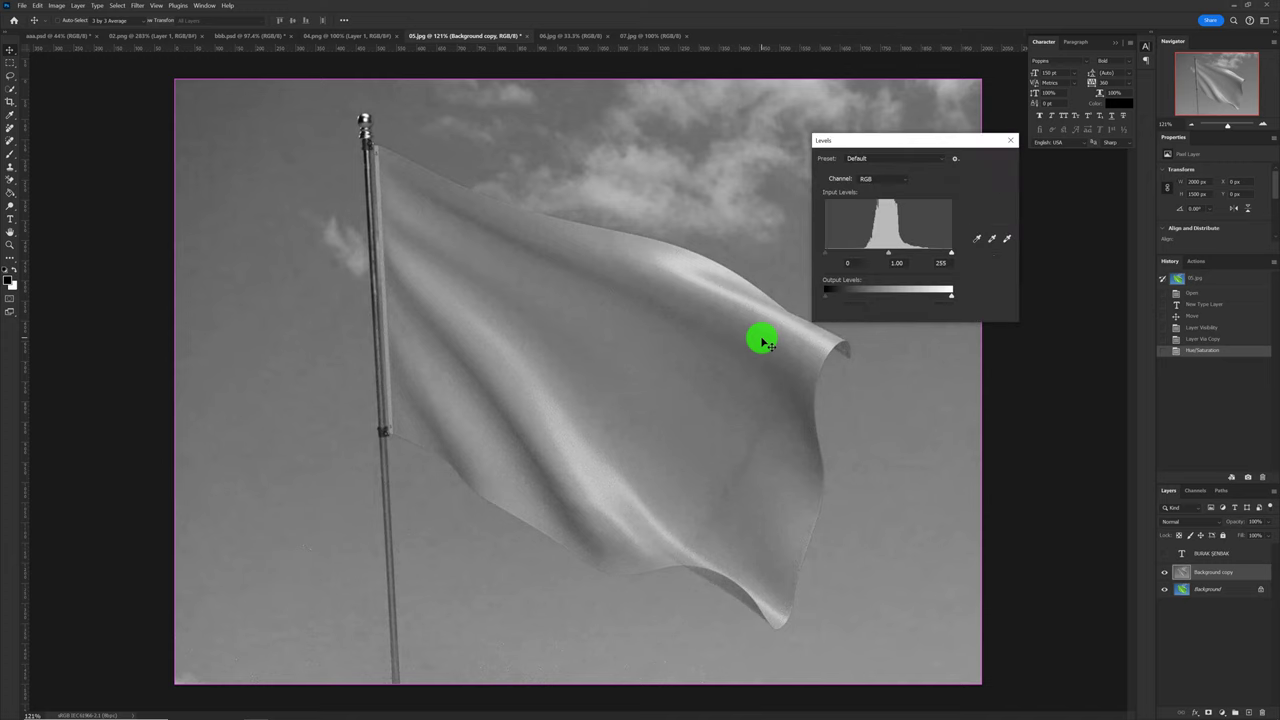
left_click_drag(824, 252, 859, 261)
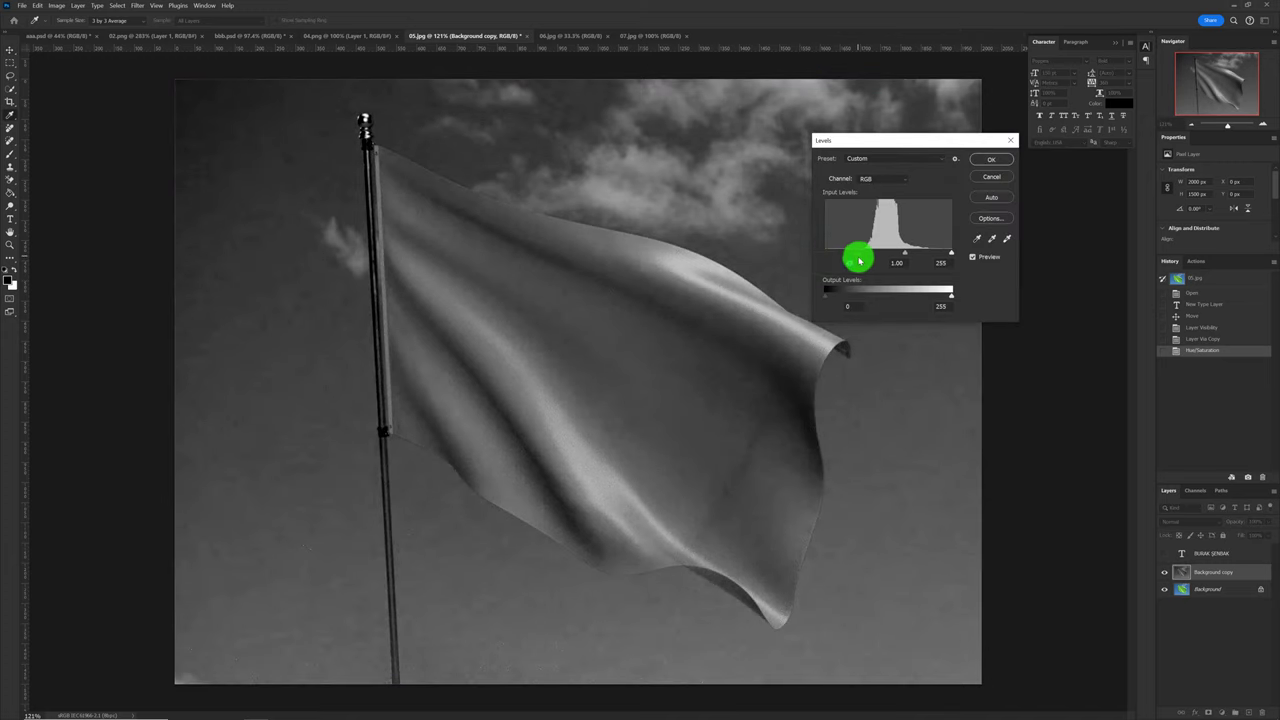
left_click(948, 259)
left_click_drag(949, 256, 900, 257)
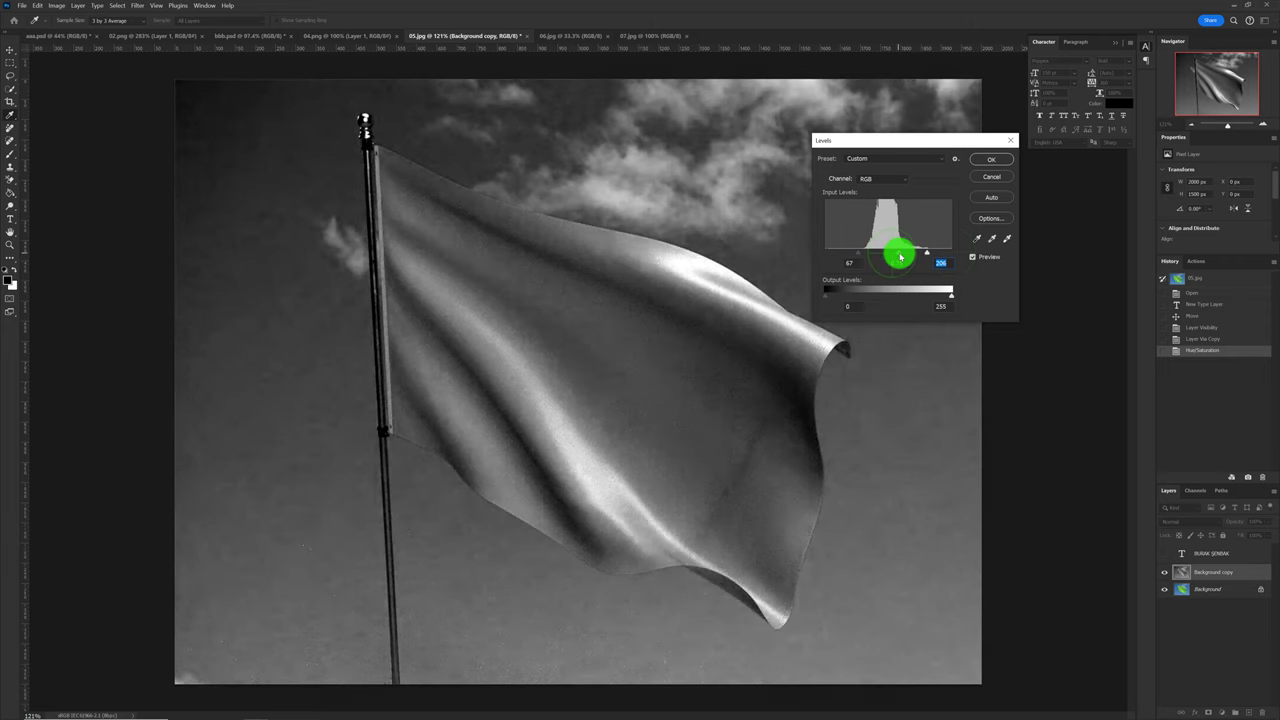
left_click(988, 160)
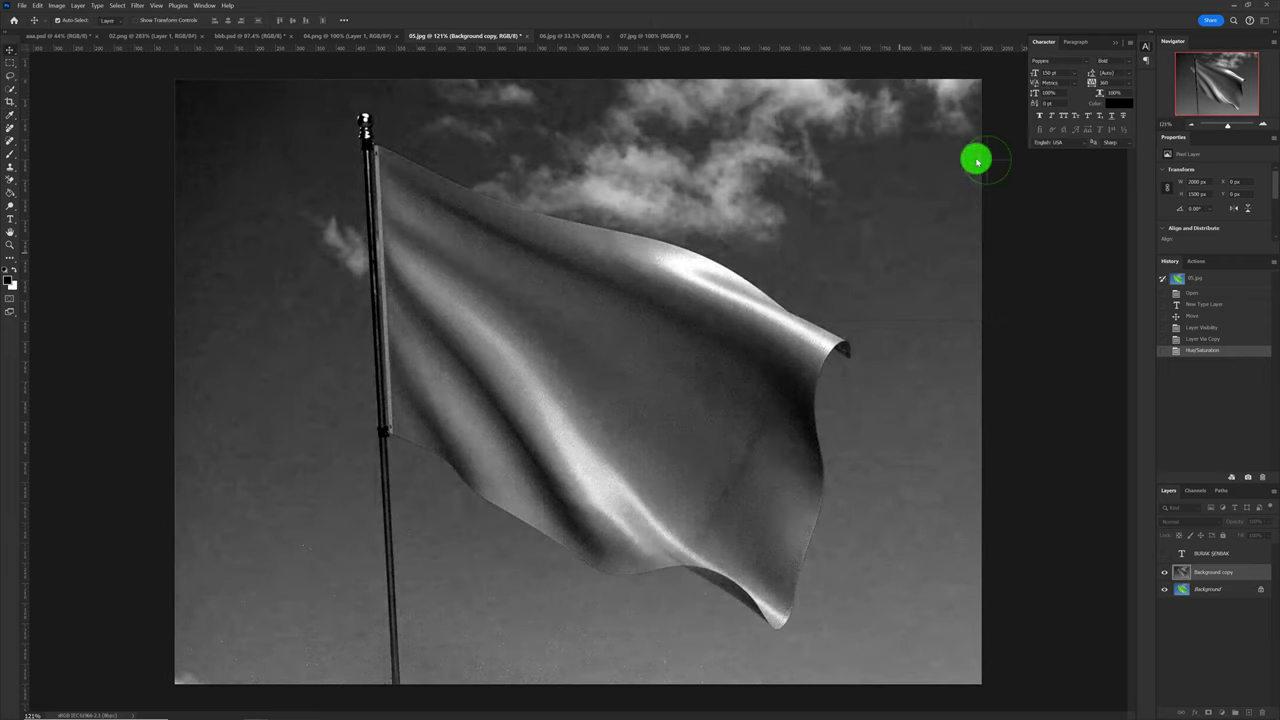
left_click(138, 6)
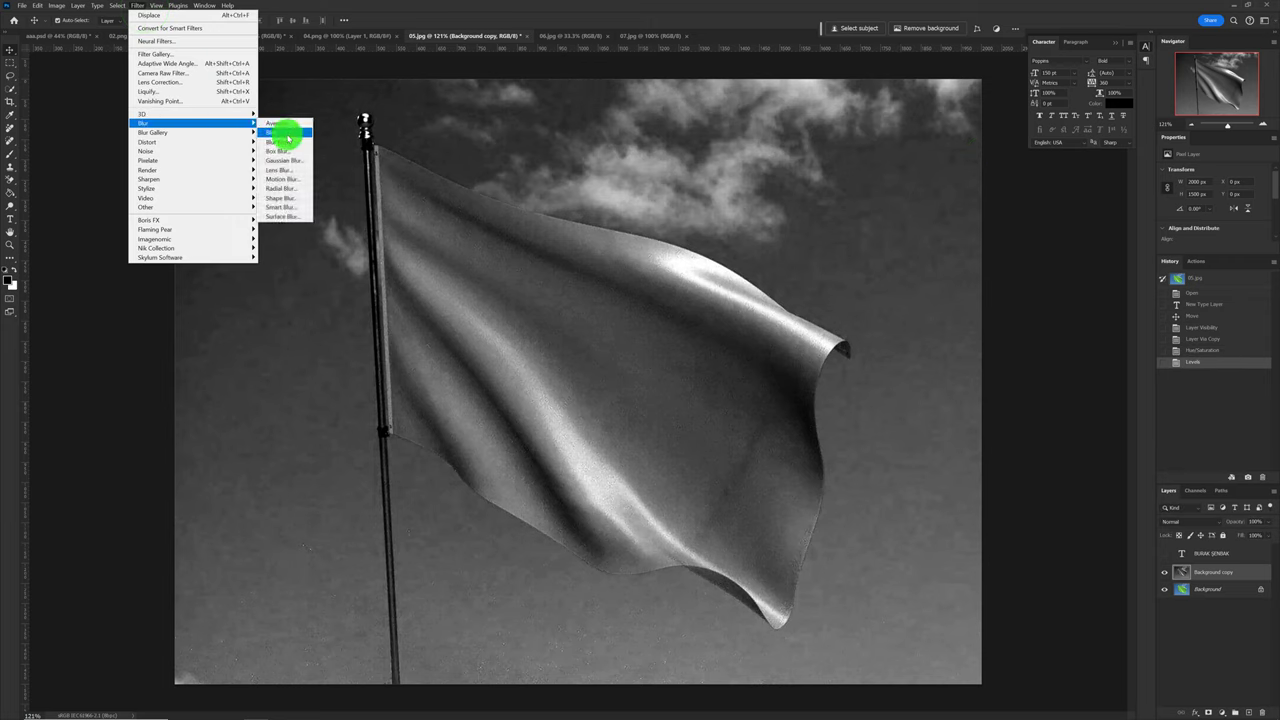
mouse_move(192, 123)
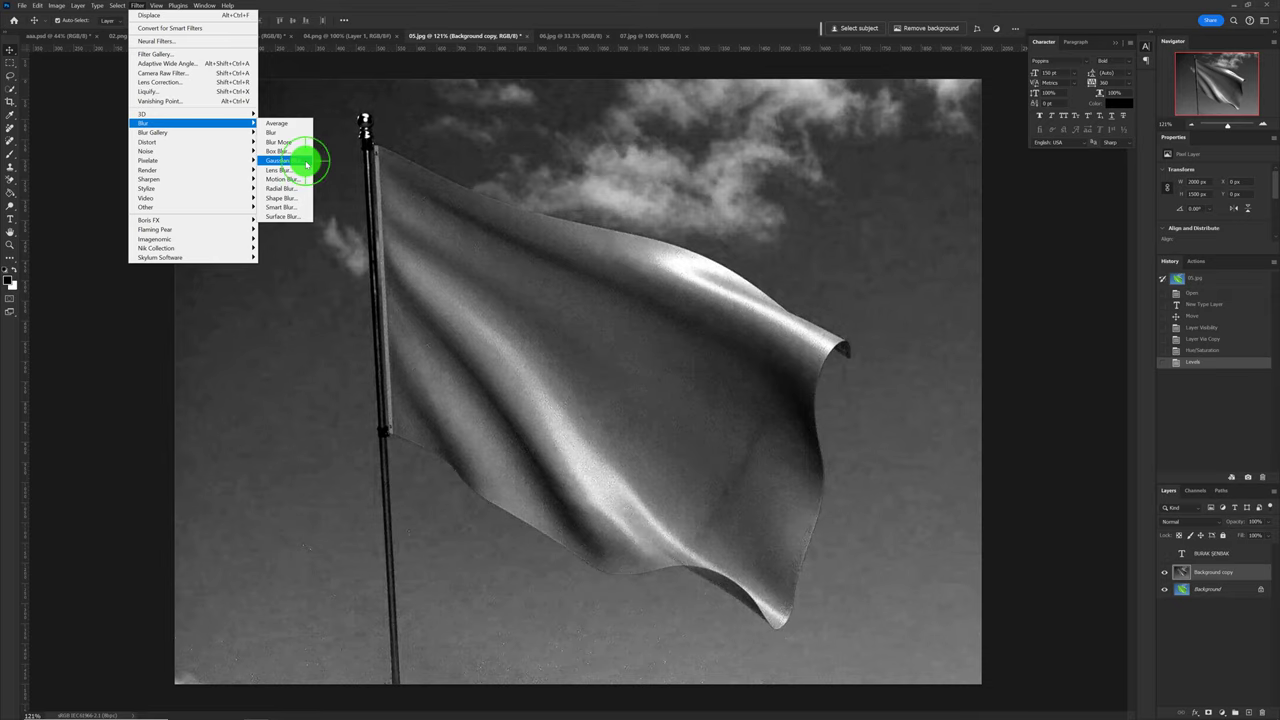
Step: Apply a 3.2-pixel Gaussian Blur to the grey flag copy
left_click(306, 163)
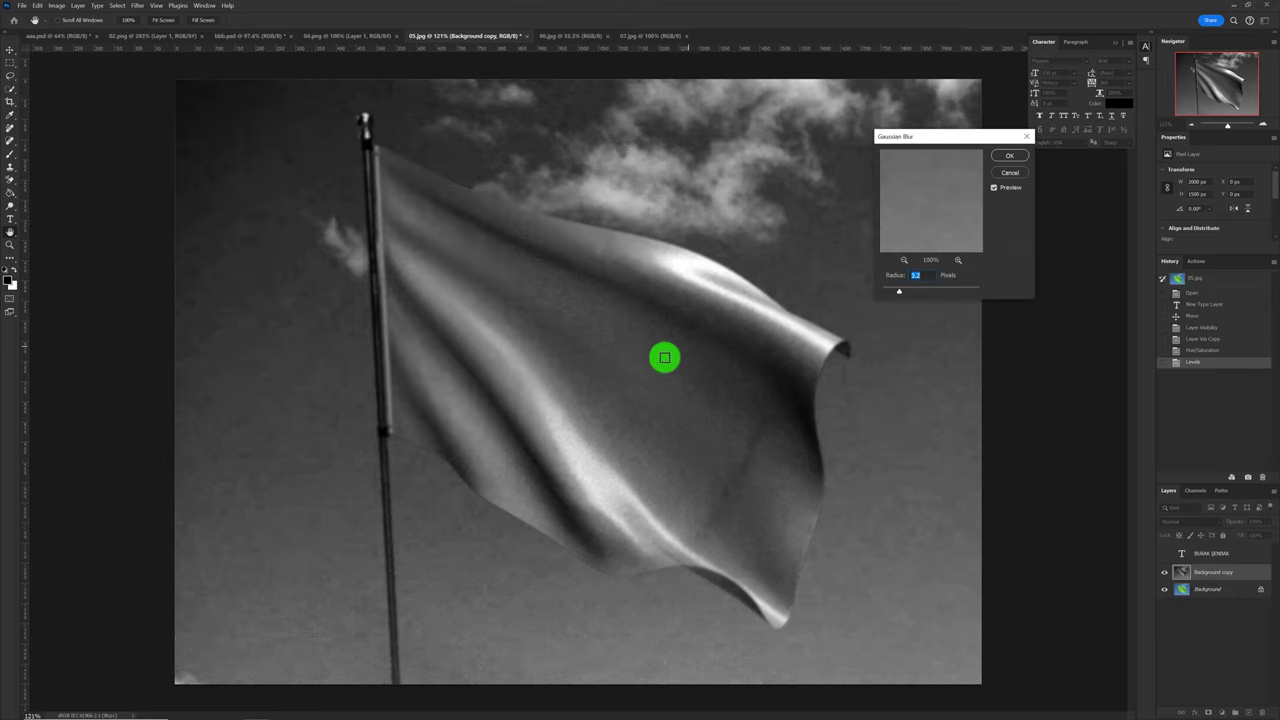
left_click(1004, 157)
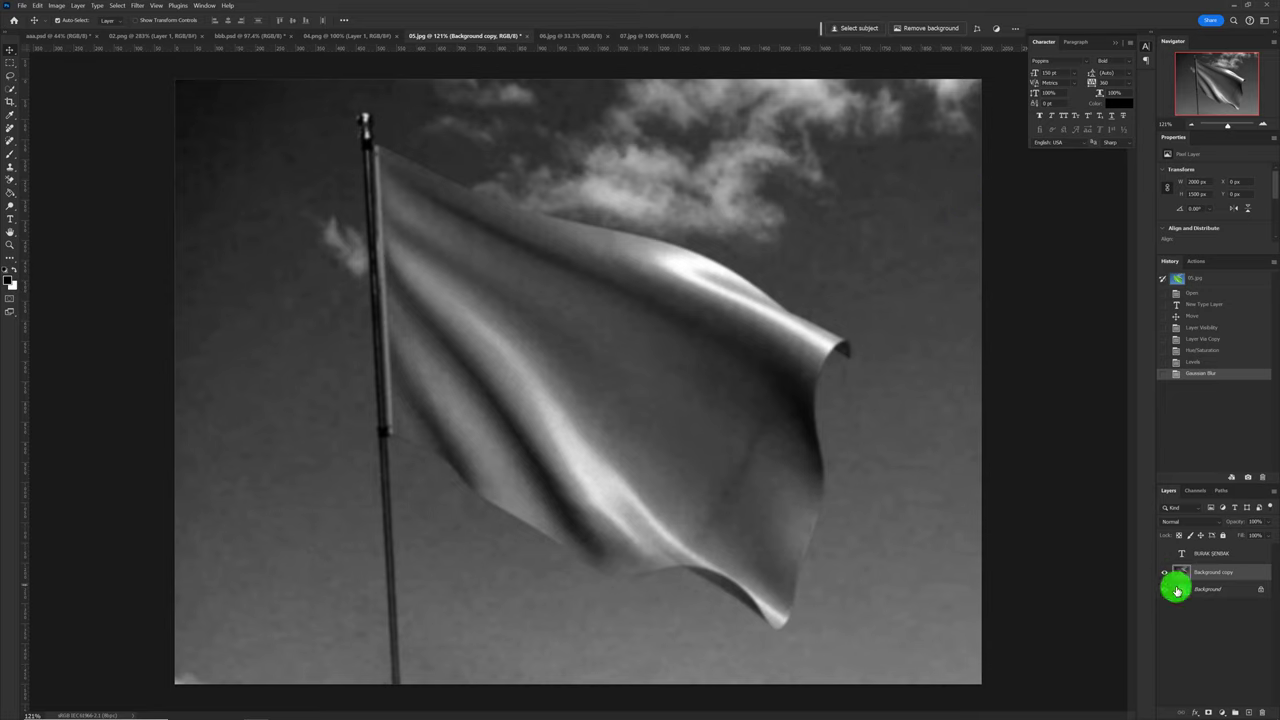
Step: Save the document as CCC.psd in Photoshop format
left_click(23, 10)
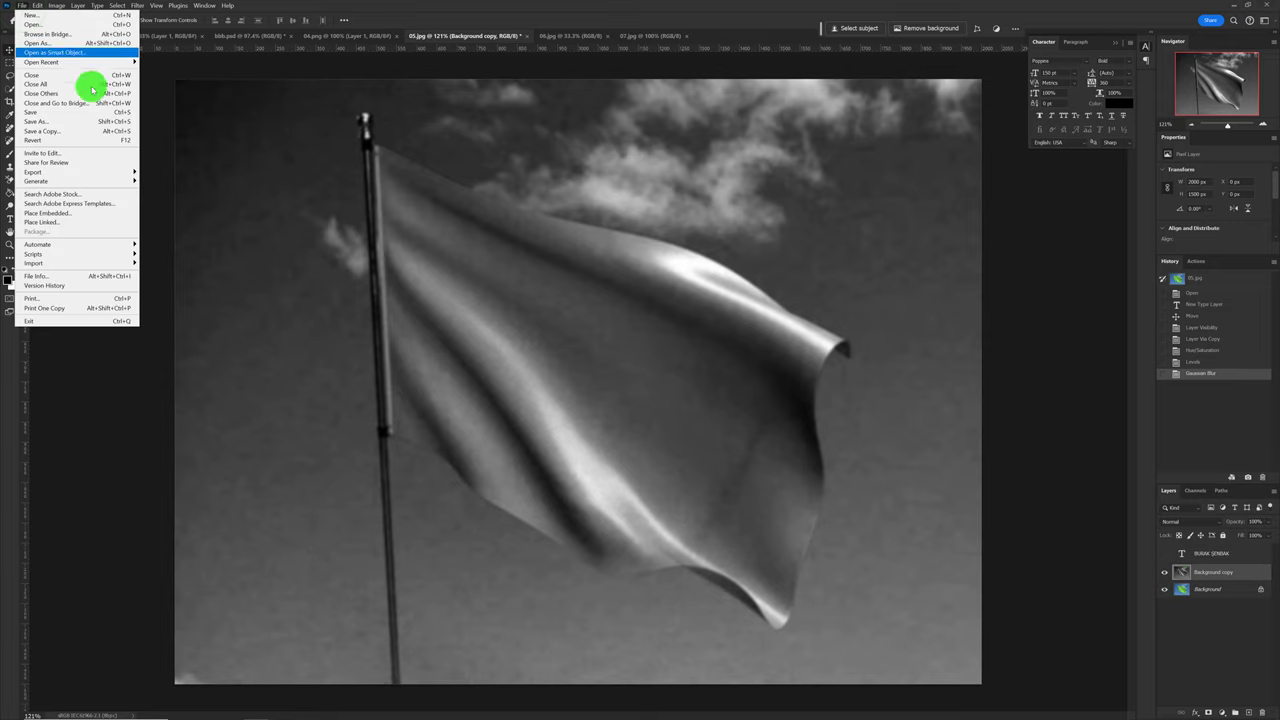
left_click(97, 124)
type("ccc")
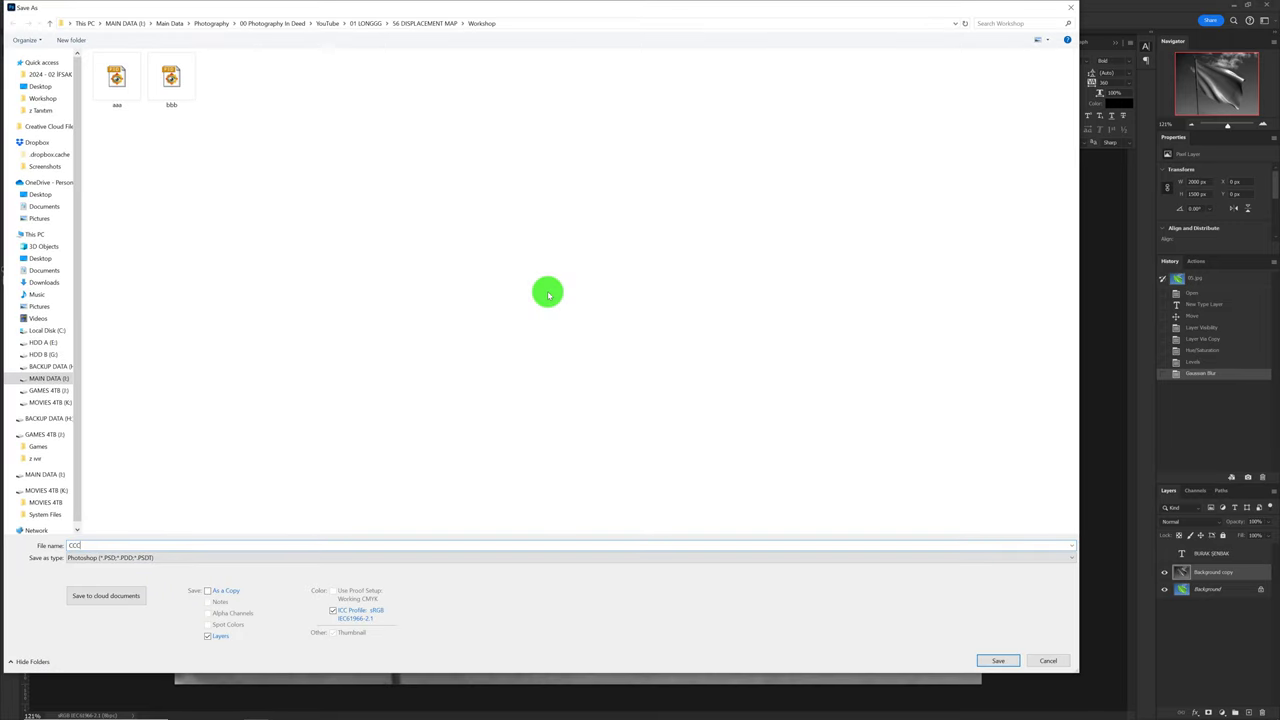
key("Return")
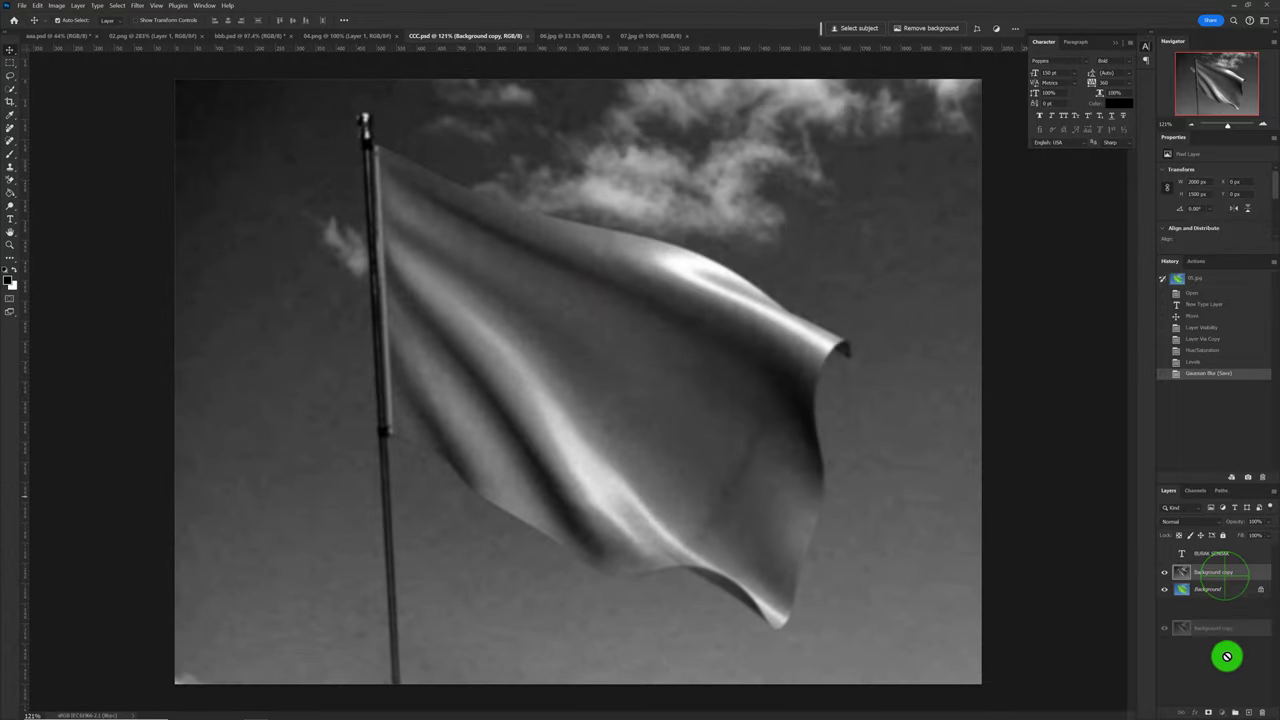
Step: Delete the grey map copy, re-show the name text layer and convert it to a Smart Object
left_click(1263, 712)
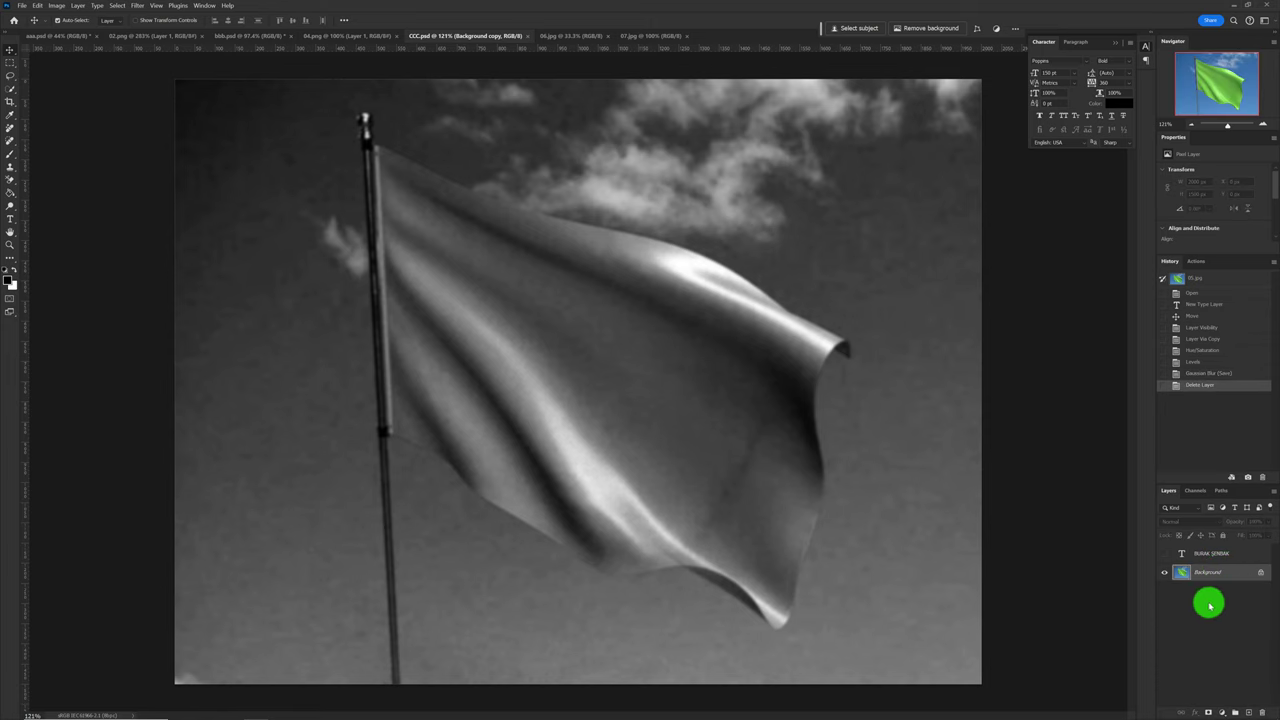
left_click(1163, 554)
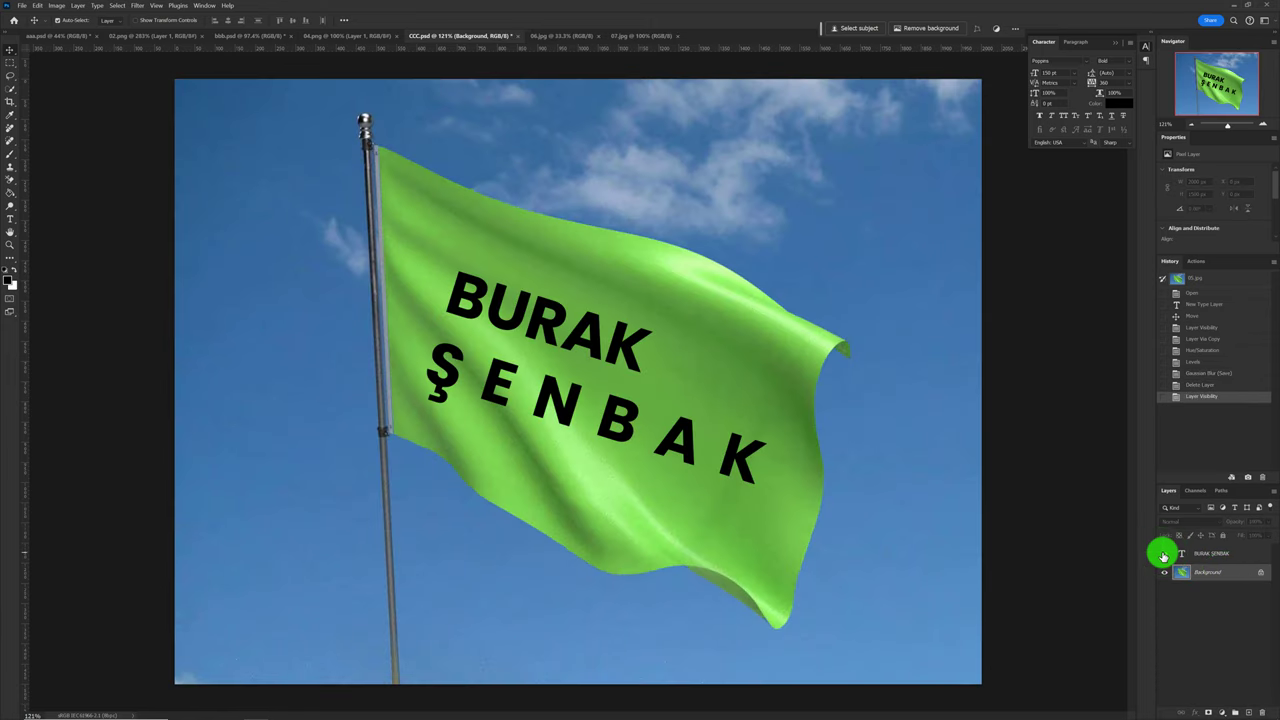
left_click(1224, 555)
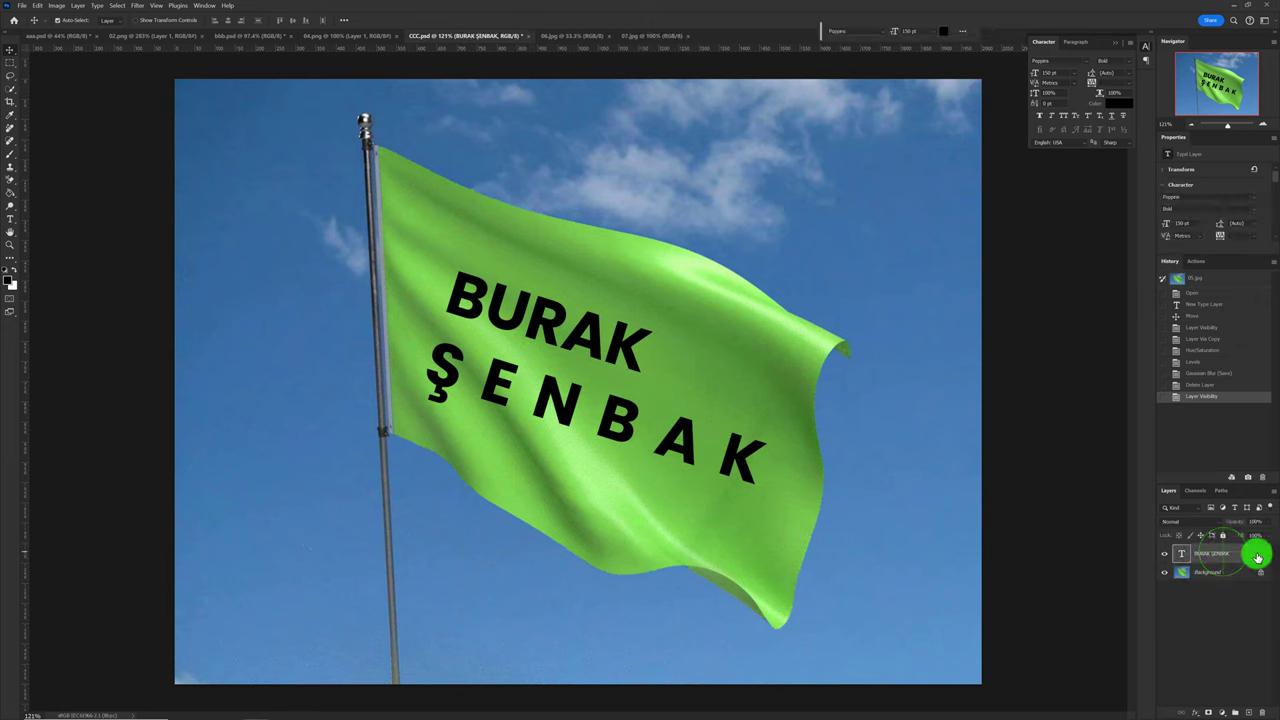
right_click(1256, 556)
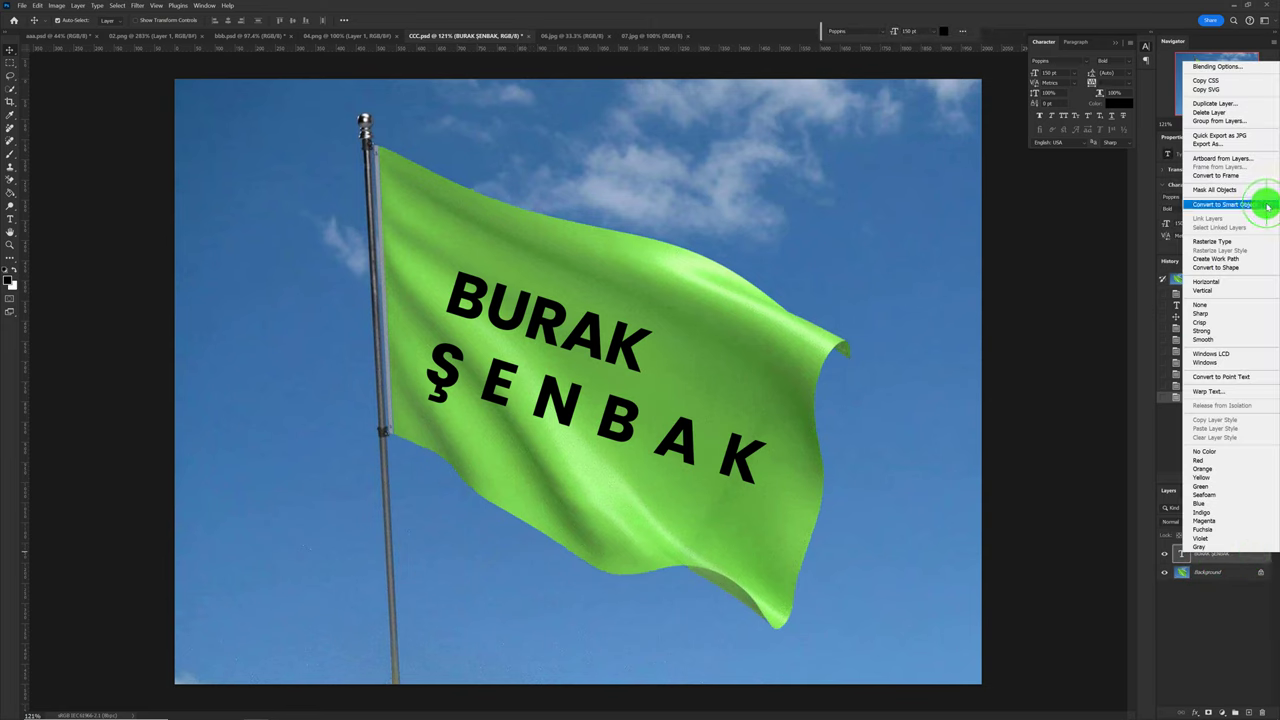
key("Escape")
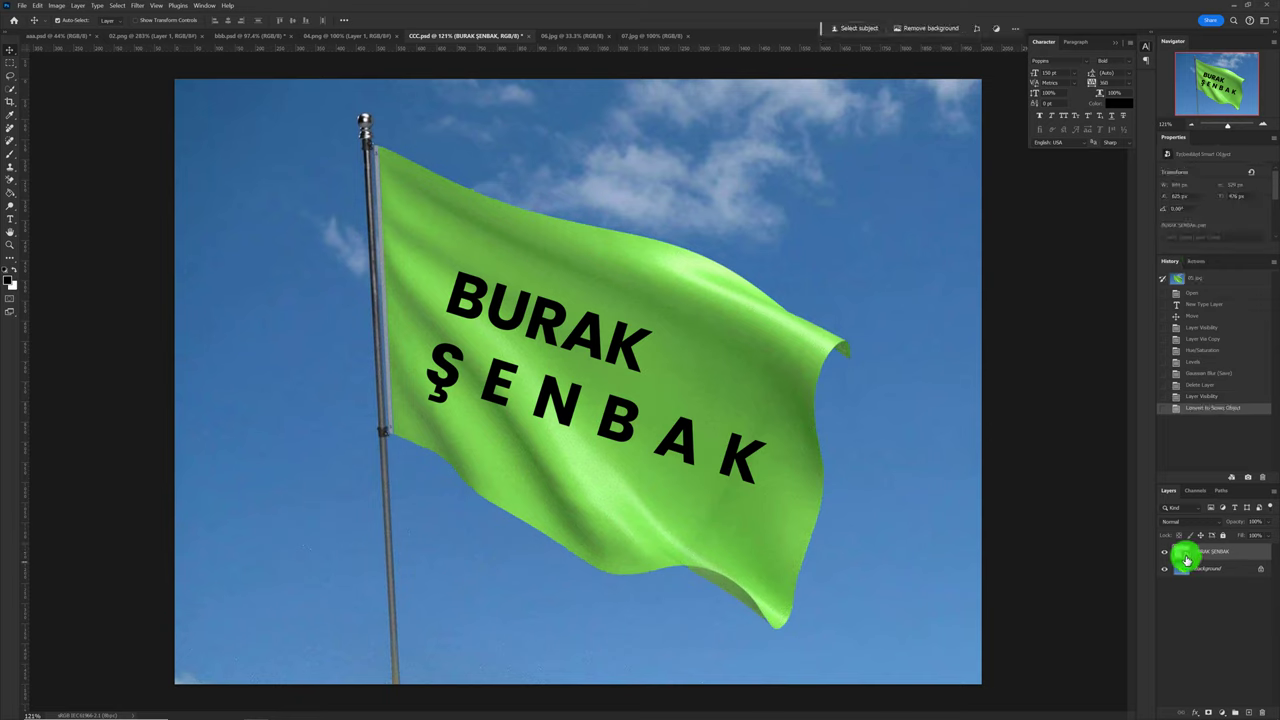
Step: Apply a Displace filter at scale 10/10 to the lettering, using CCC.psd as the map
left_click(140, 6)
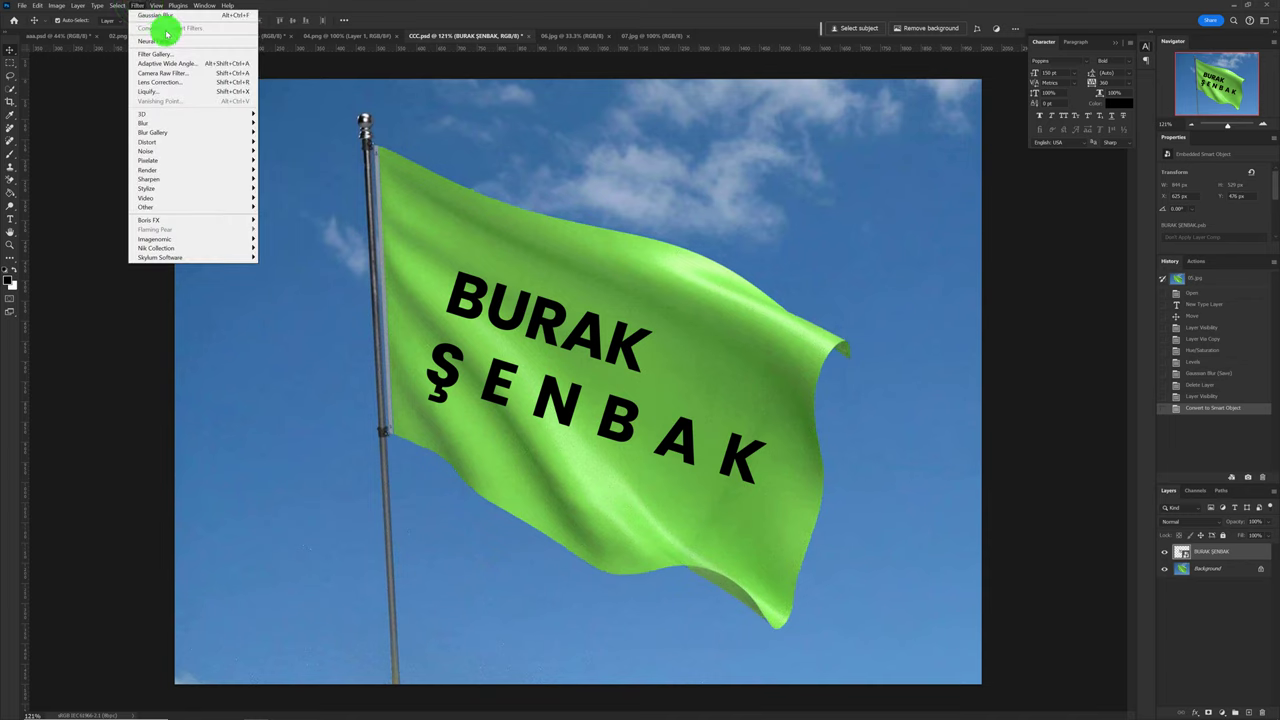
mouse_move(190, 142)
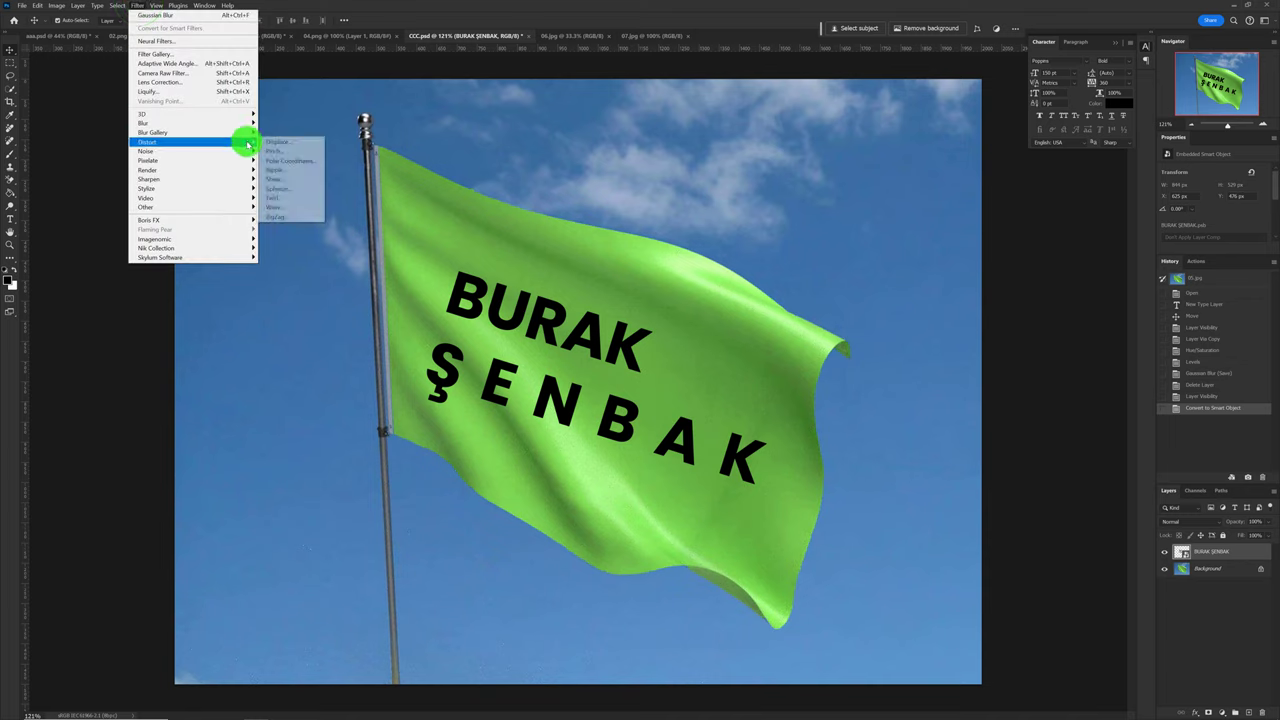
left_click(300, 142)
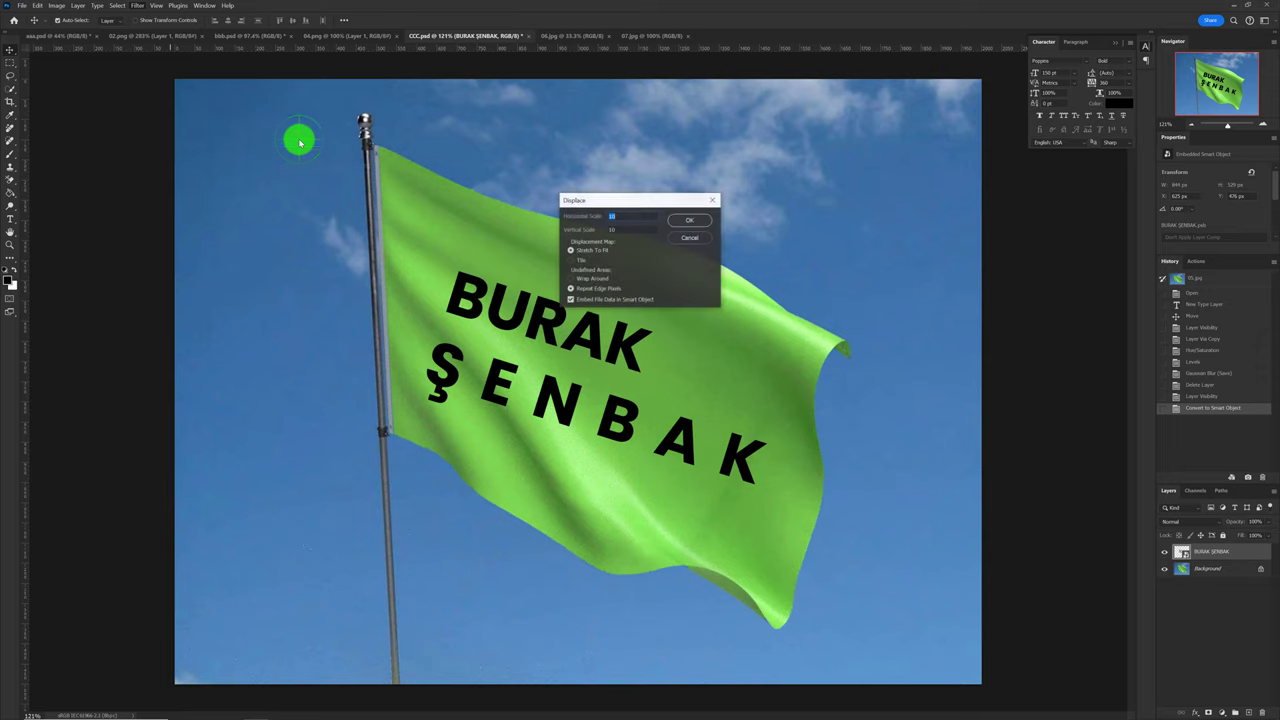
left_click(684, 219)
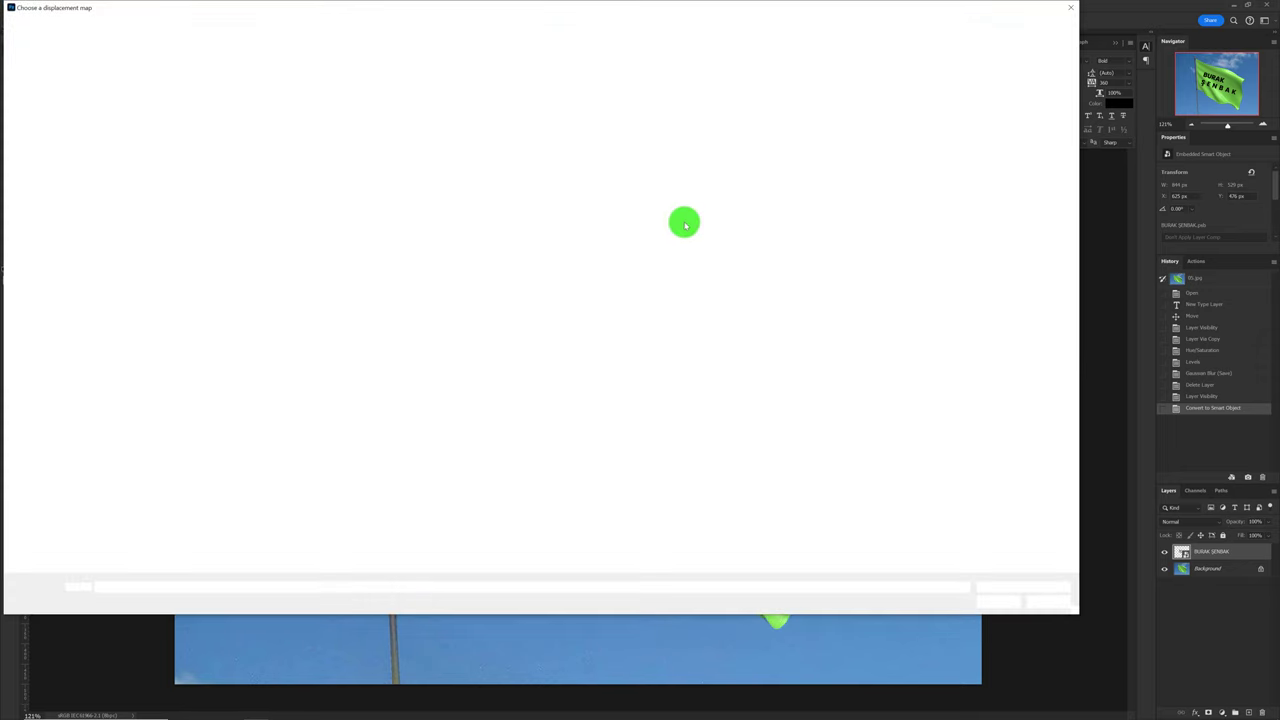
left_click(223, 90)
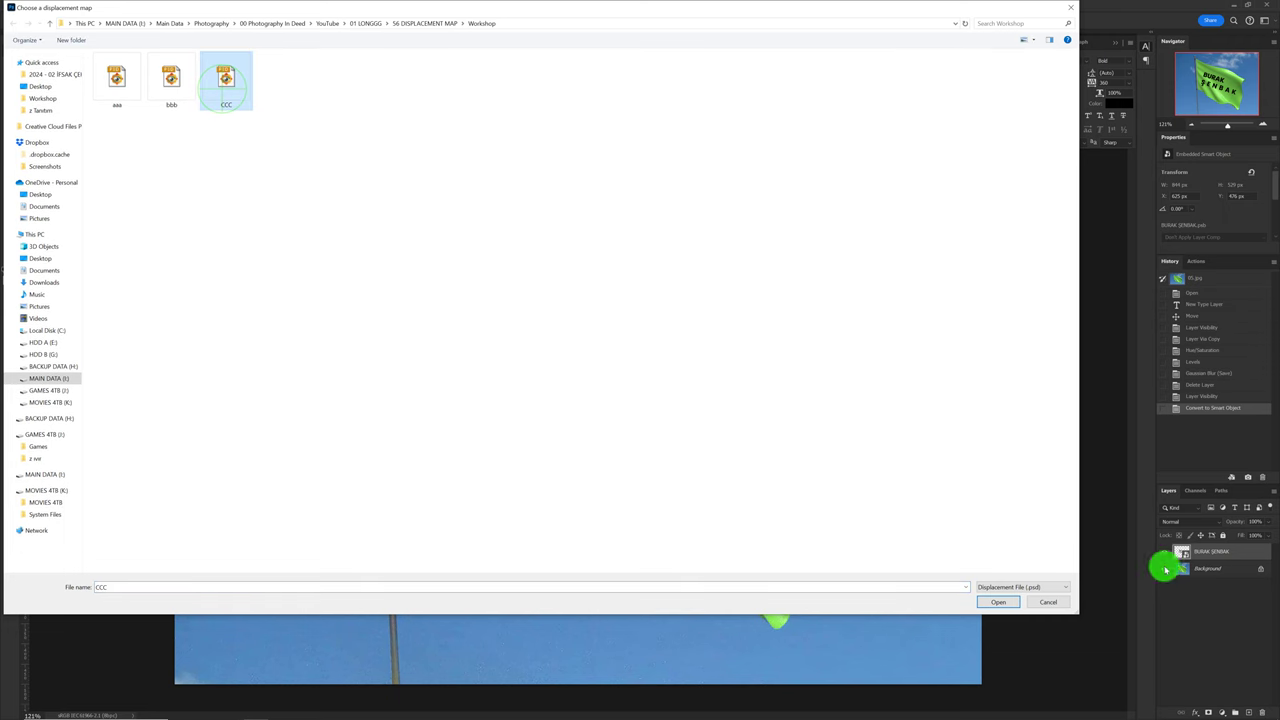
left_click(998, 601)
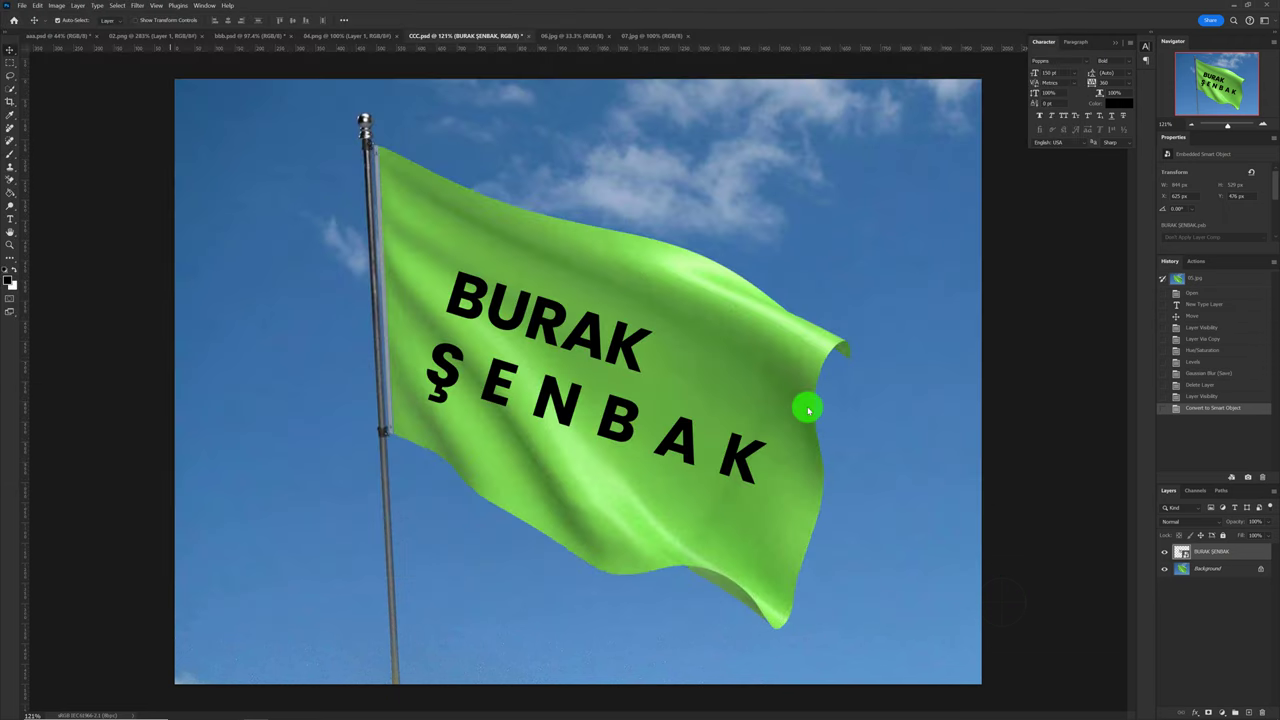
Step: Toggle the Displace smart filter off and on to compare the warped lettering
scroll(500, 405, "up", 4)
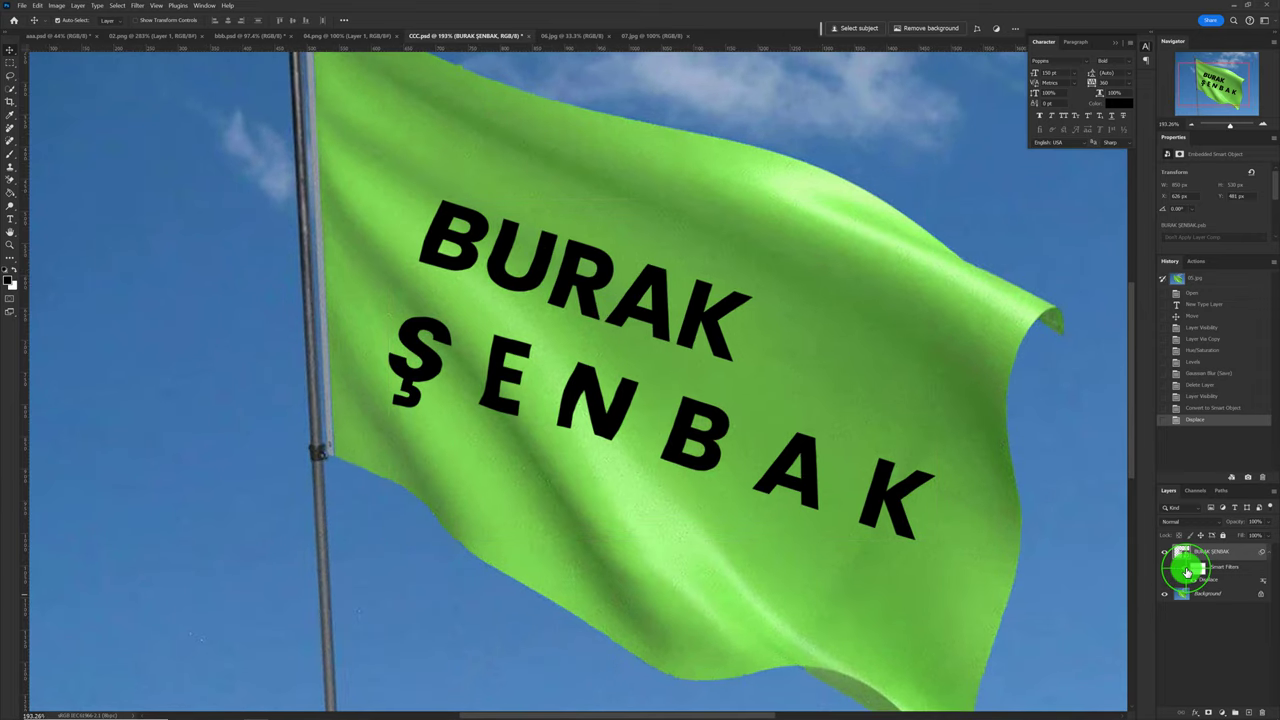
left_click(1187, 570)
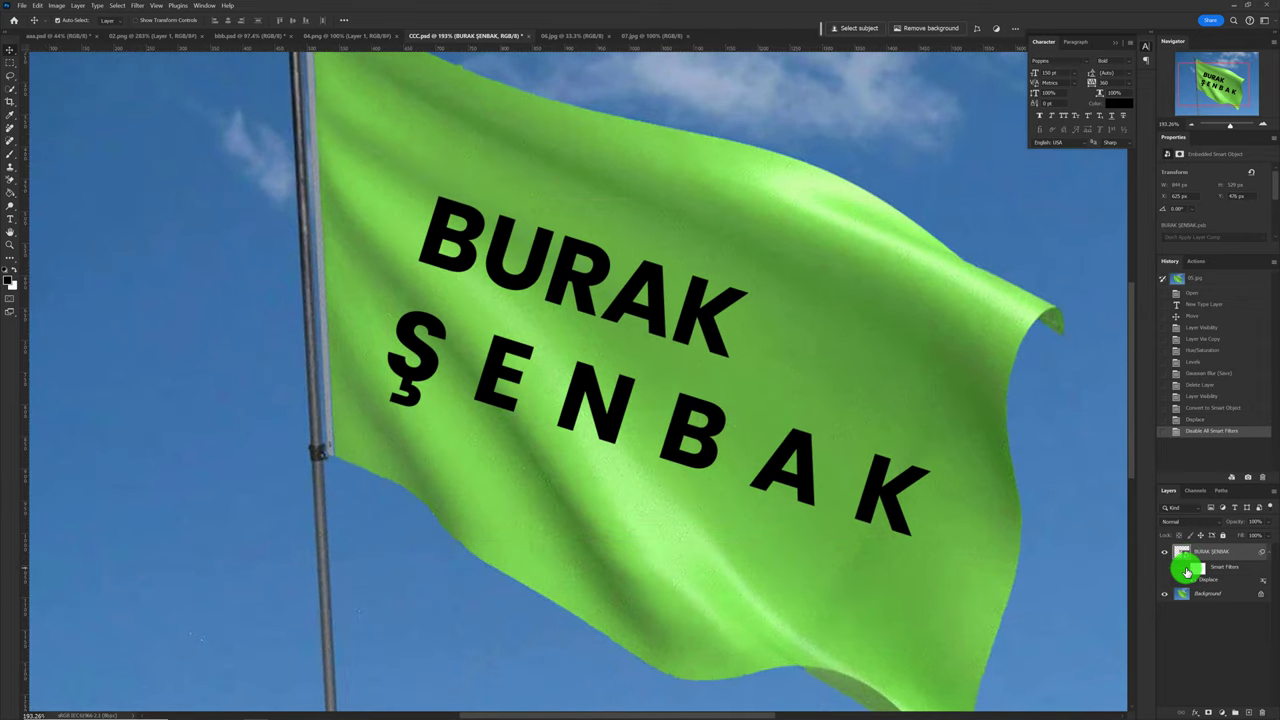
left_click(1187, 570)
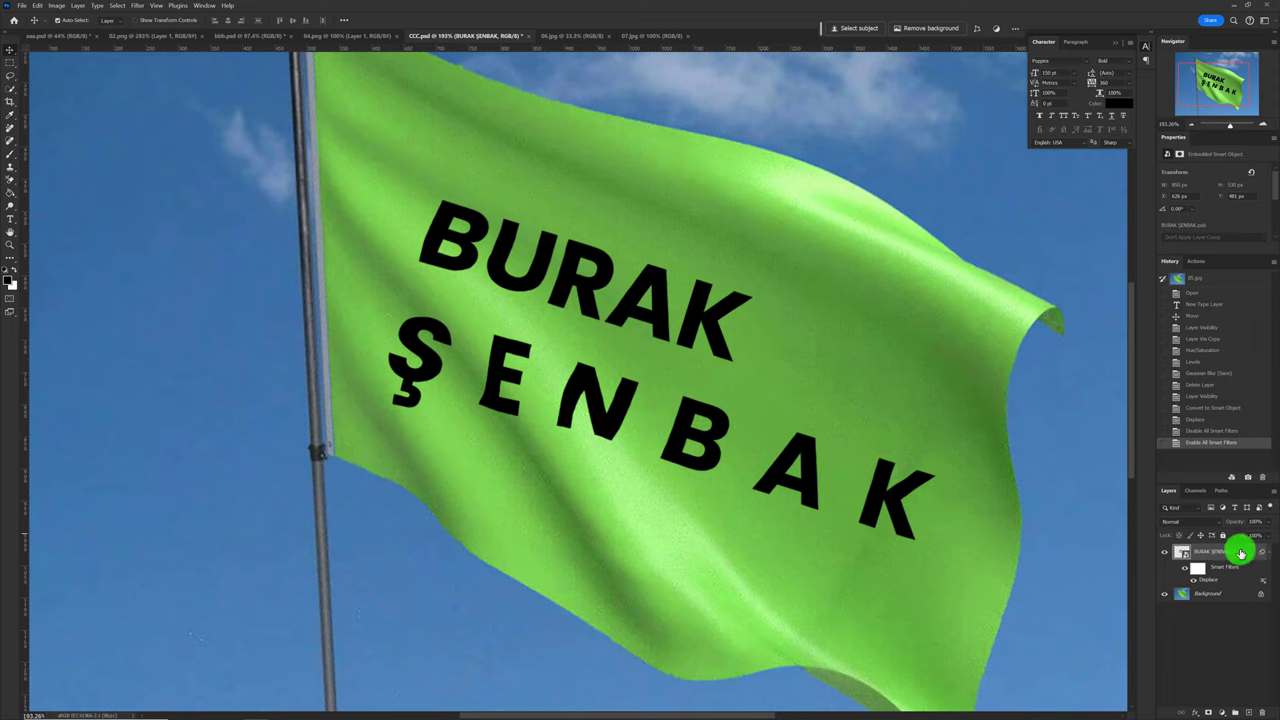
Step: Split the lettering's Underlying Layer white Blend If slider to about 146/255 and confirm
double_click(1246, 553)
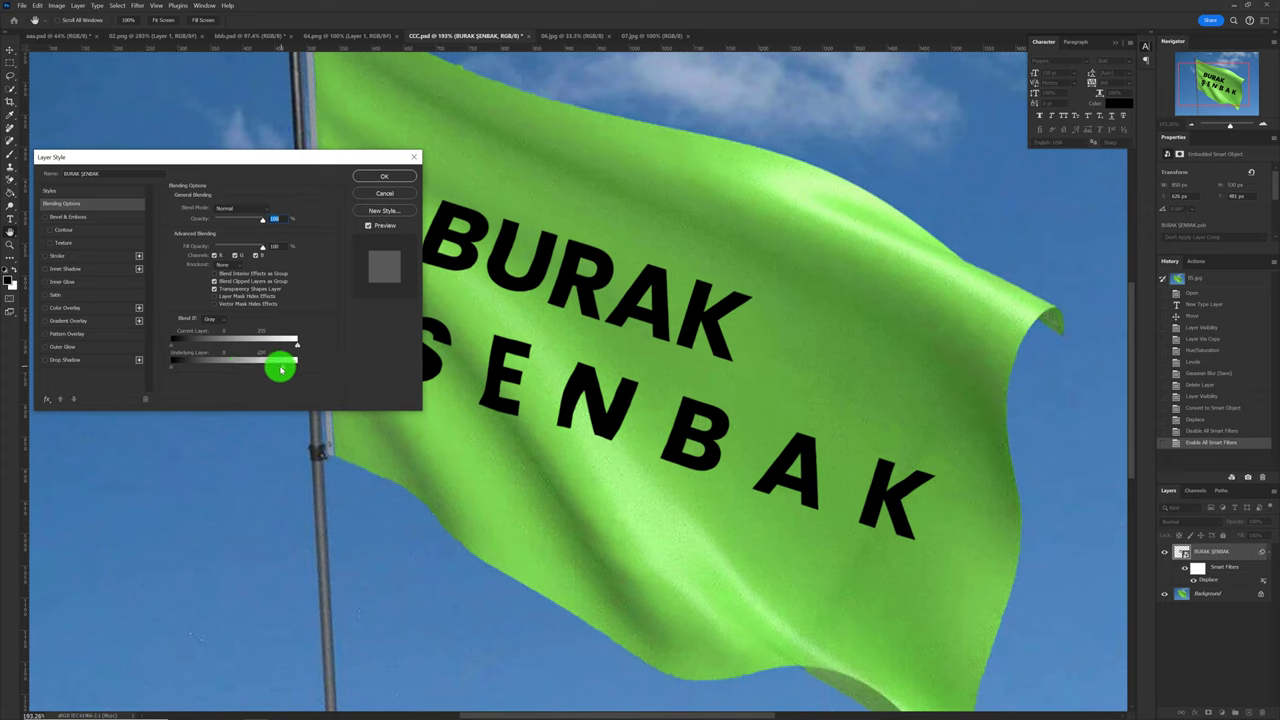
mouse_move(281, 370)
left_mouse_down()
mouse_move(257, 366)
mouse_move(292, 369)
left_mouse_up()
left_click_drag(285, 370, 249, 372)
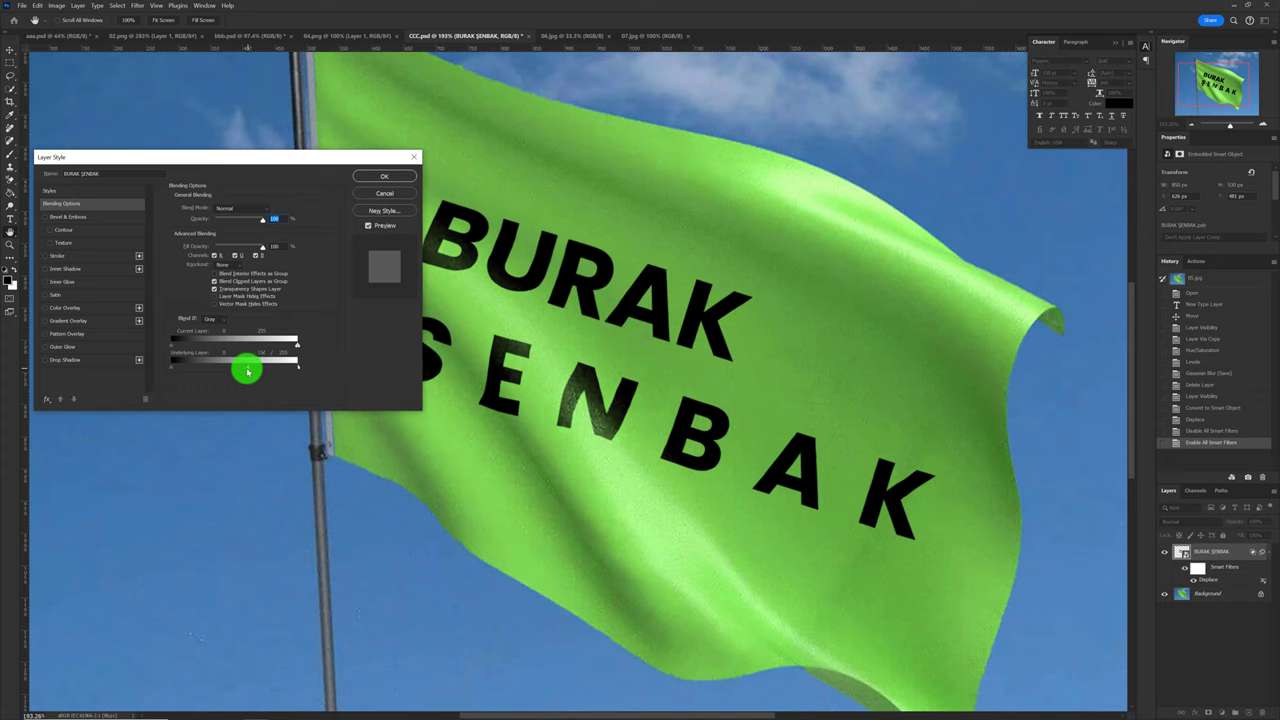
left_click_drag(249, 372, 243, 370)
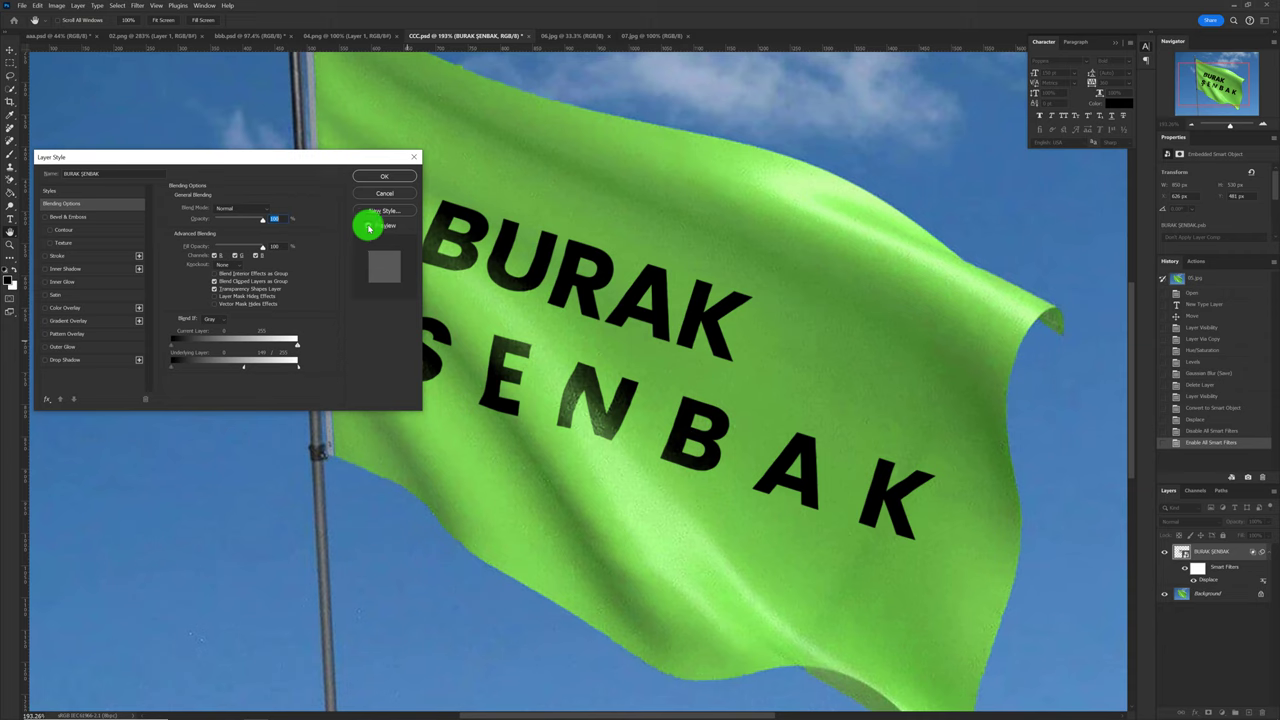
left_click(368, 228)
left_click(368, 226)
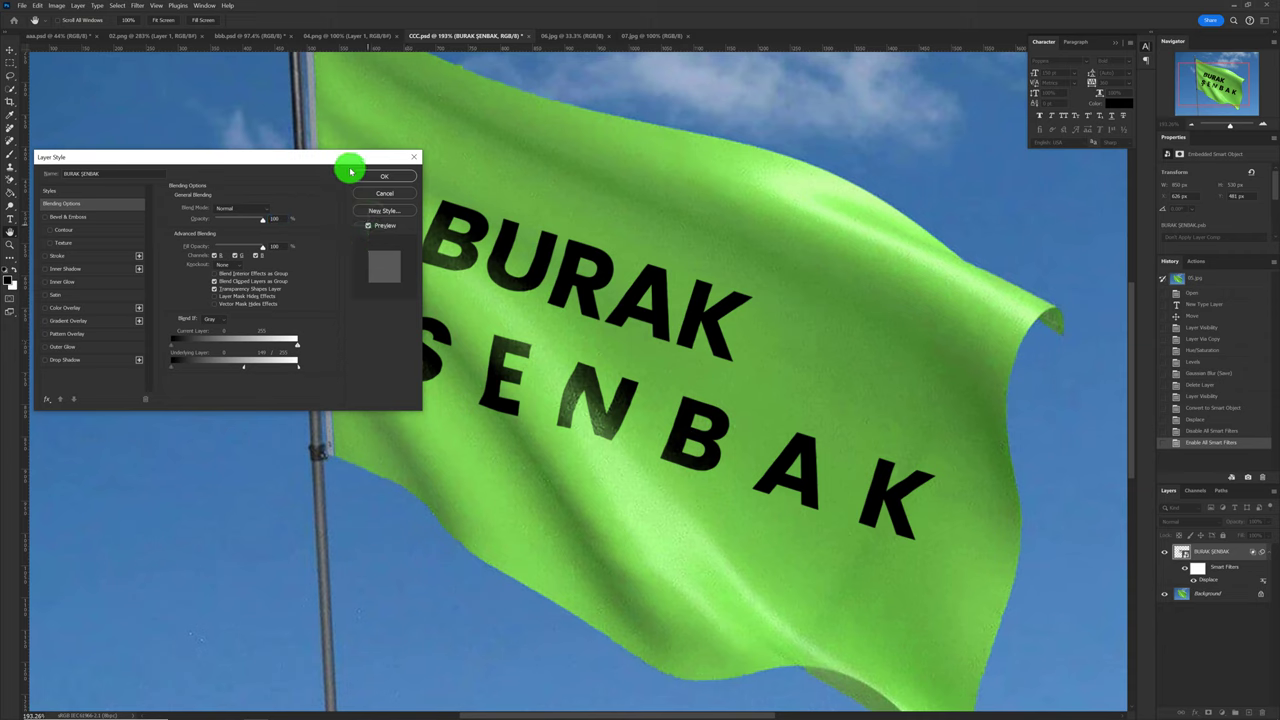
left_click_drag(347, 163, 306, 160)
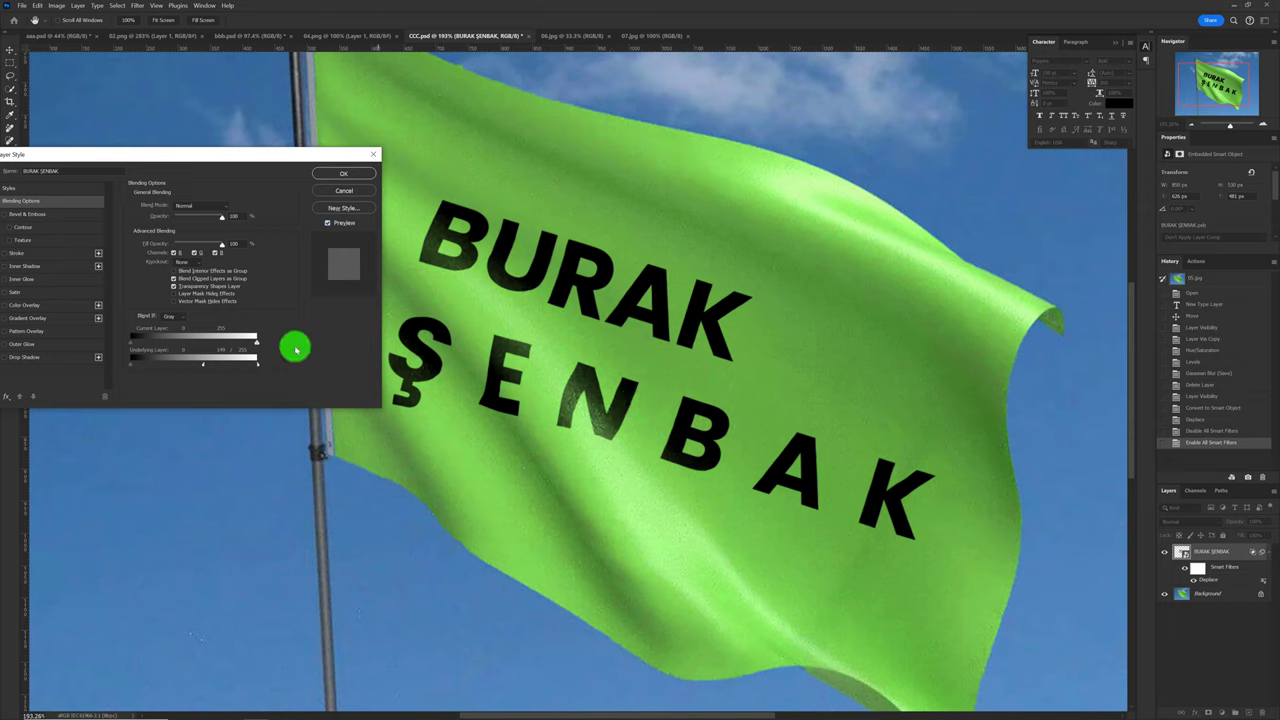
left_click(346, 177)
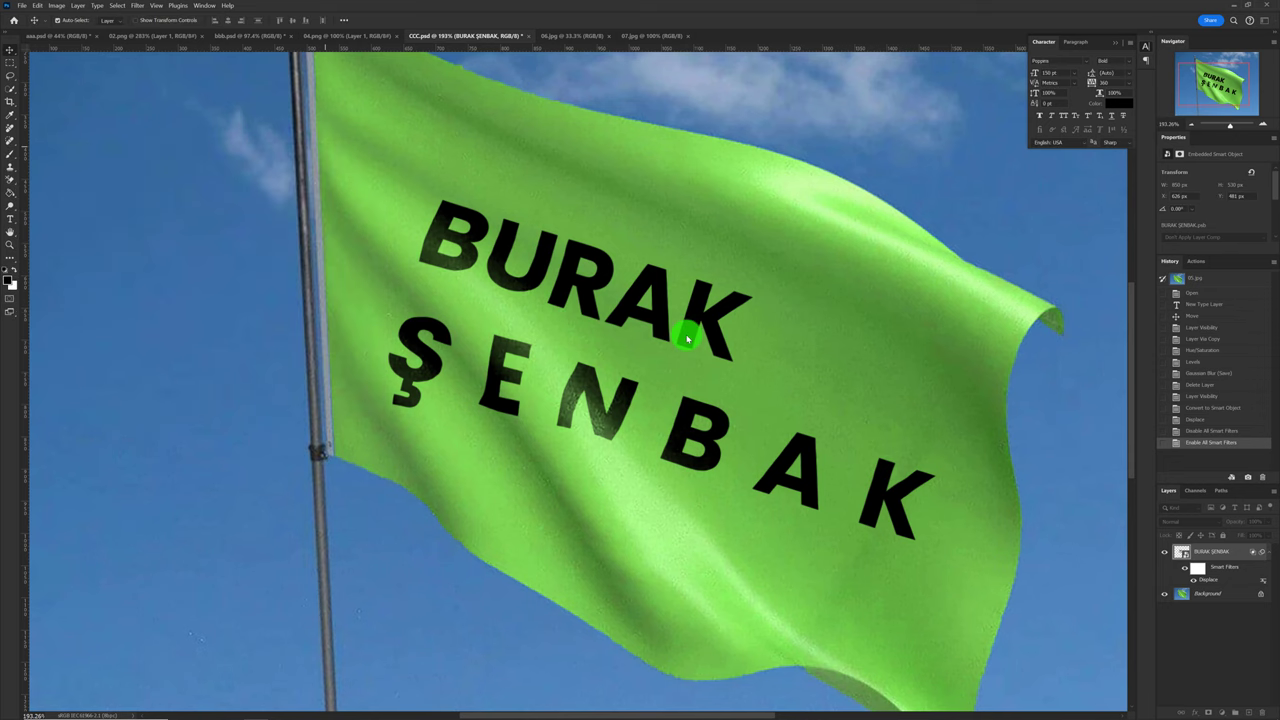
Step: Hide and re-show the lettering to compare the flag before and after
scroll(687, 340, "down", 1)
scroll(687, 340, "down", 1)
scroll(687, 342, "down", 1)
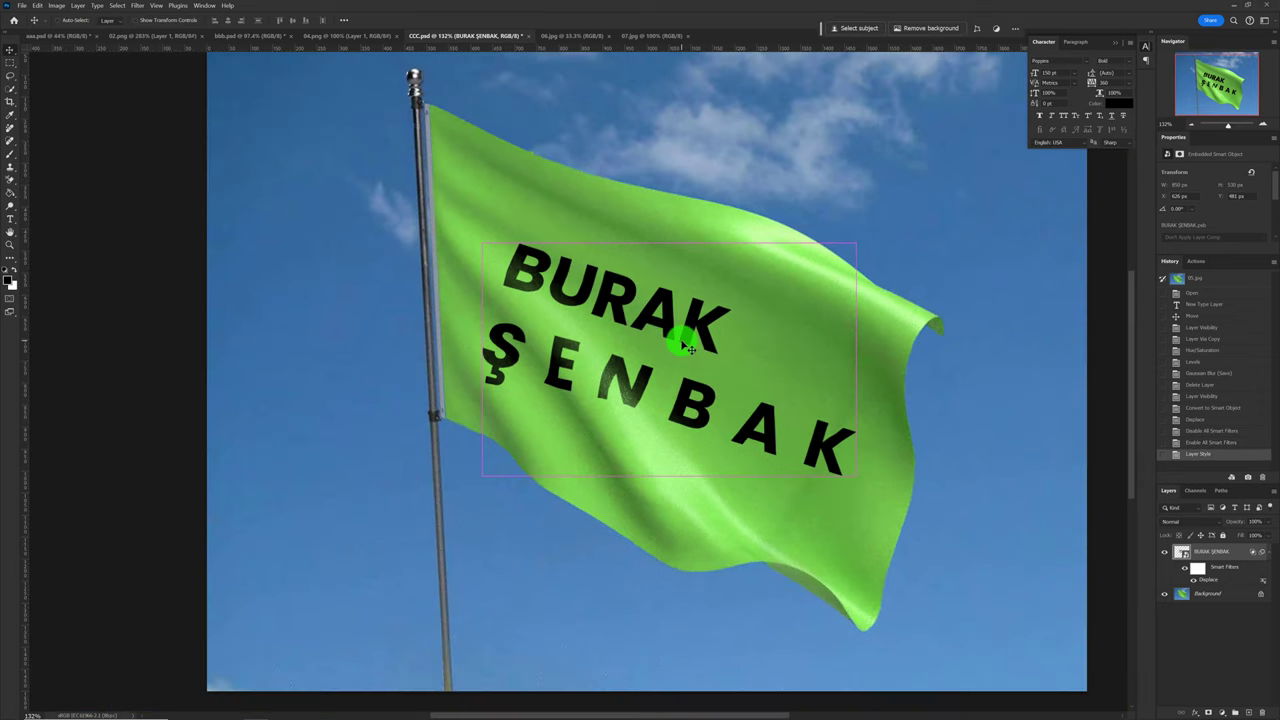
scroll(686, 344, "down", 1)
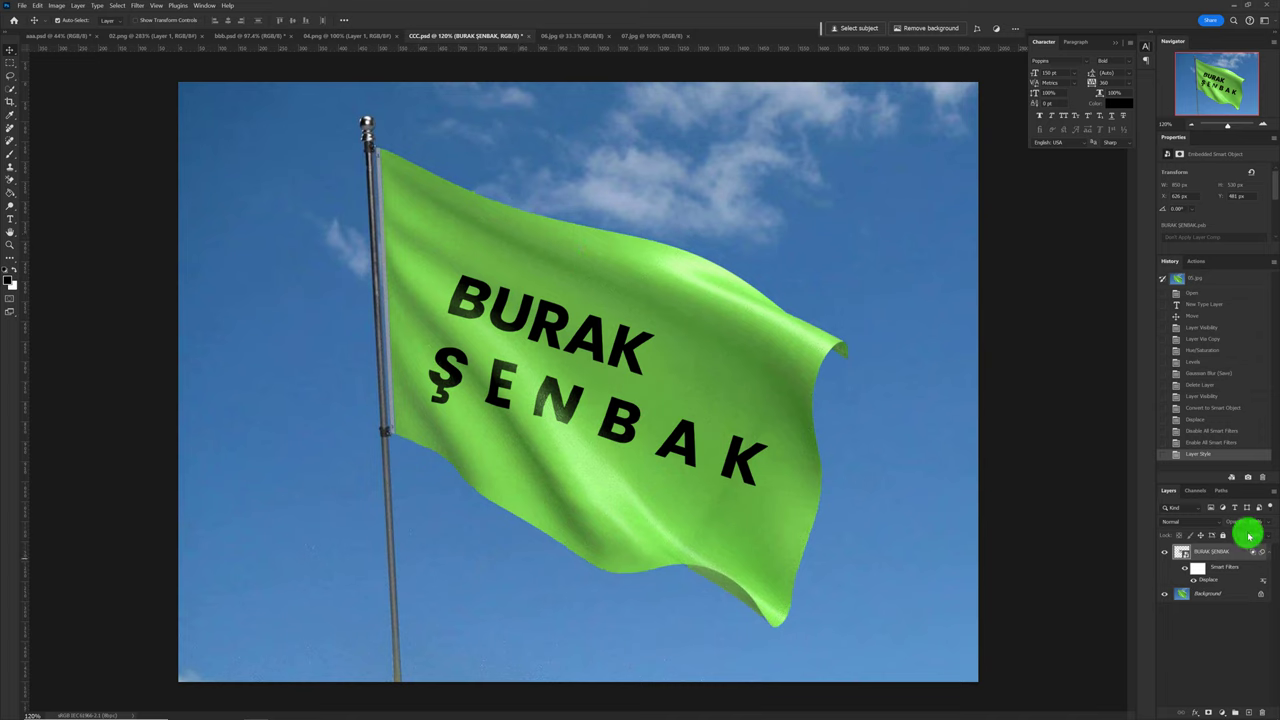
left_click(1164, 553)
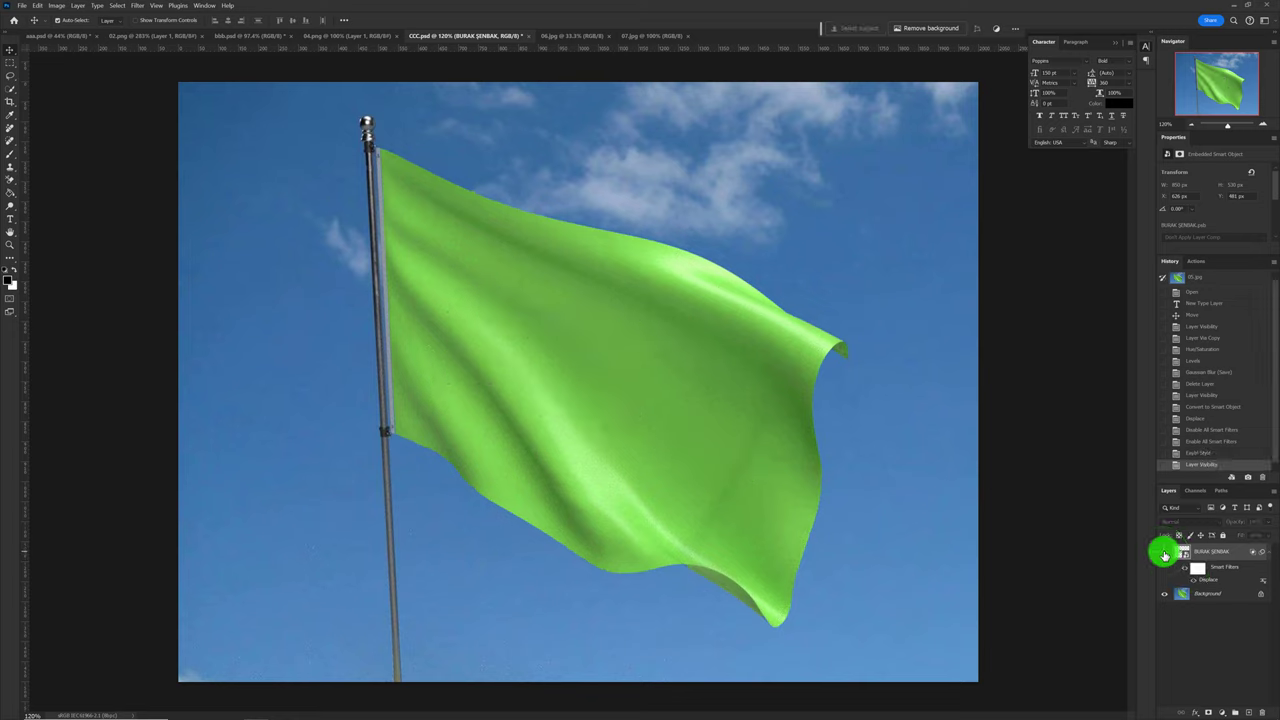
left_click(1164, 553)
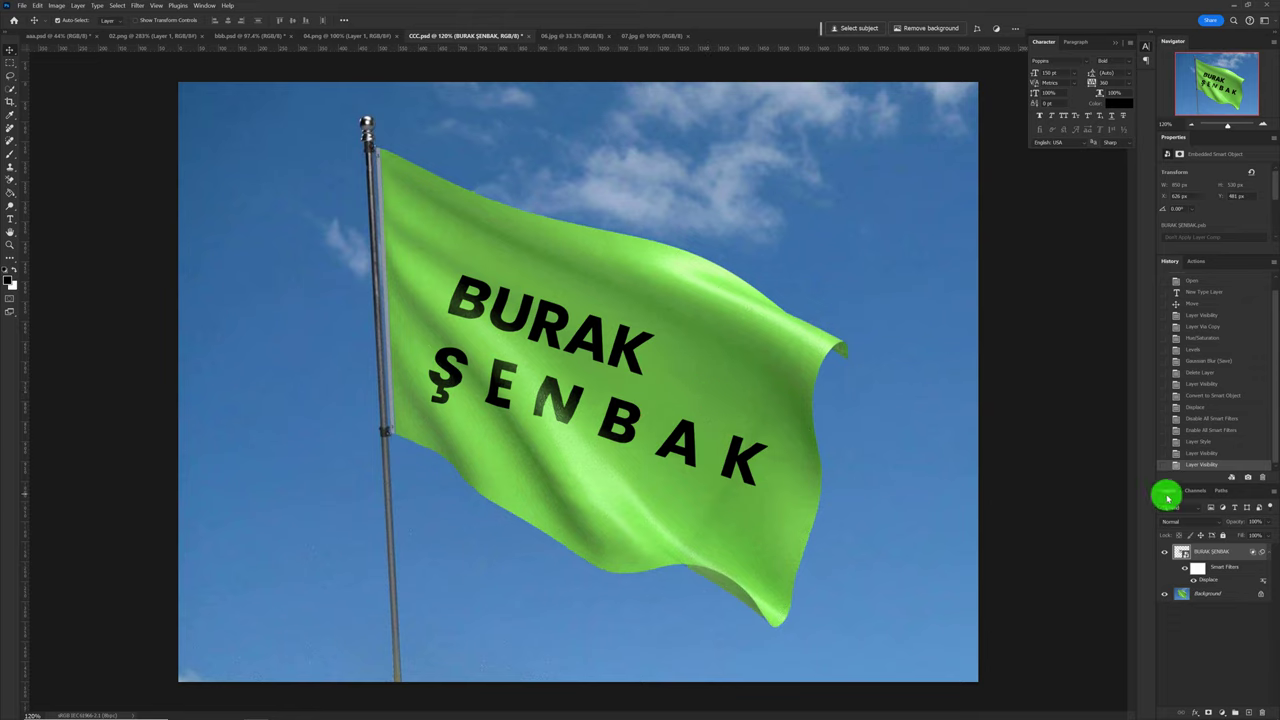
Step: Flatten CCC.psd into a single Background layer and switch to the 06.jpg t-shirt photo
left_click(1275, 492)
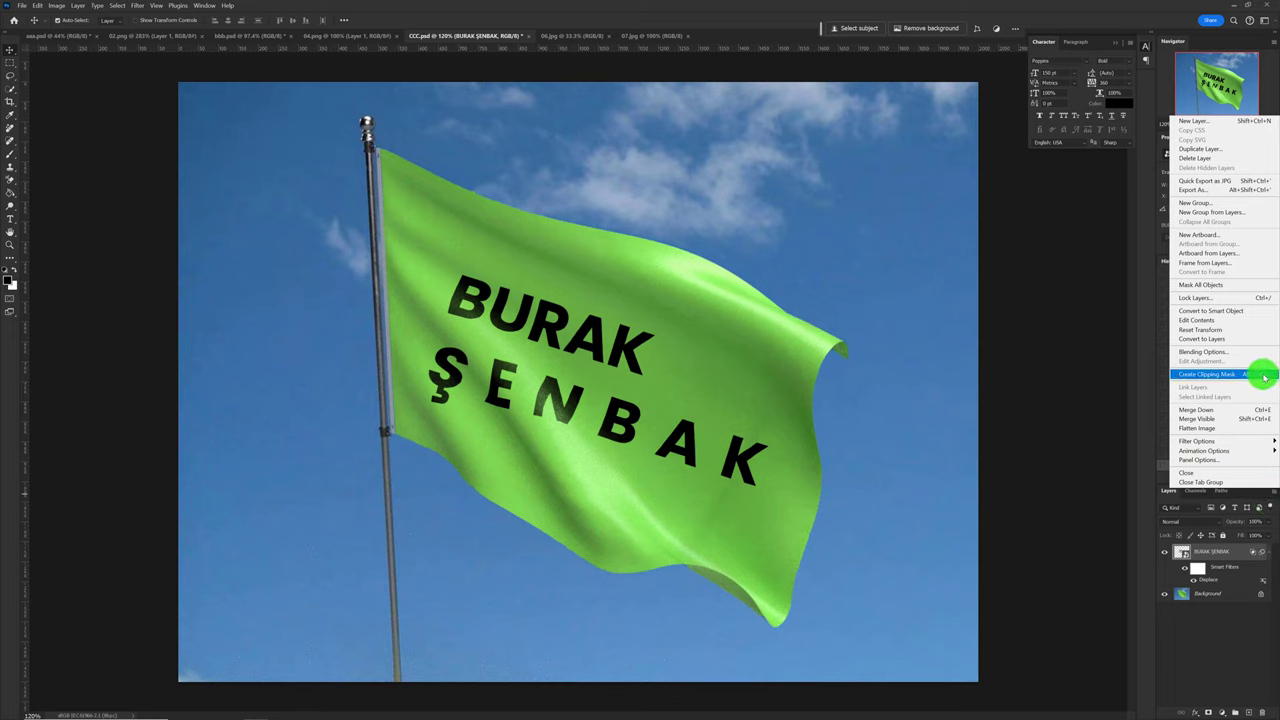
left_click(1257, 432)
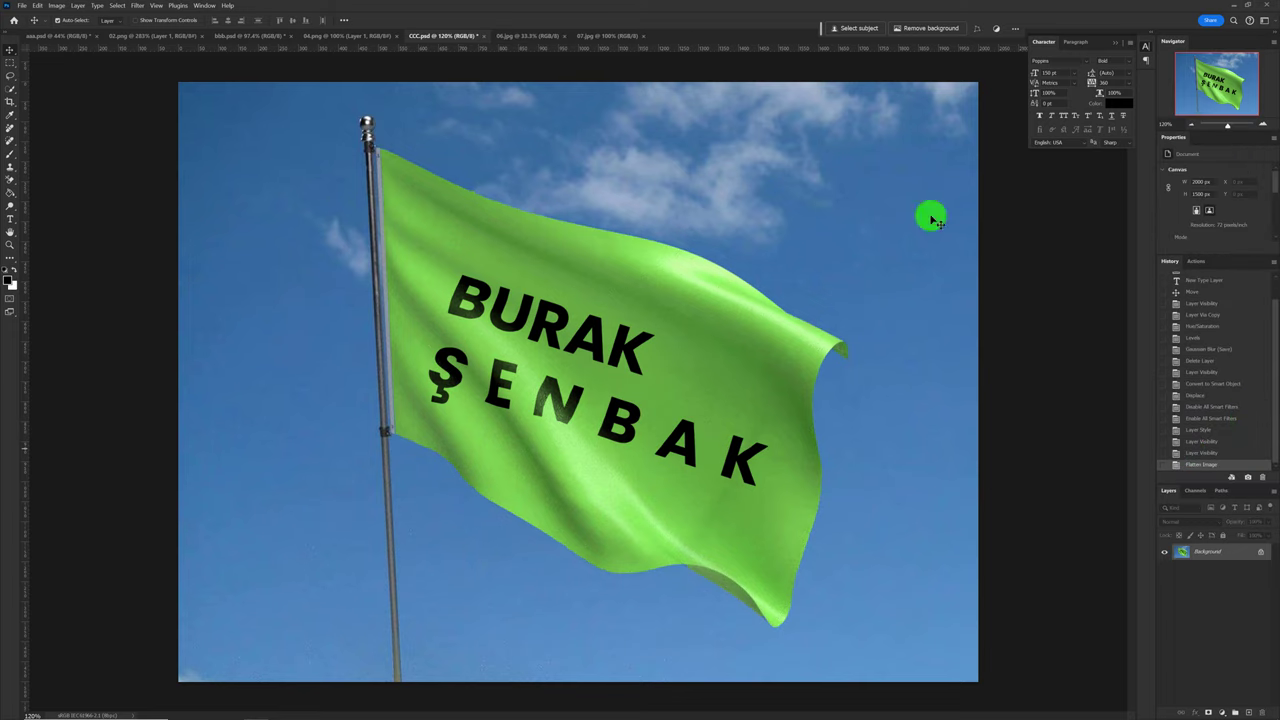
left_click(503, 36)
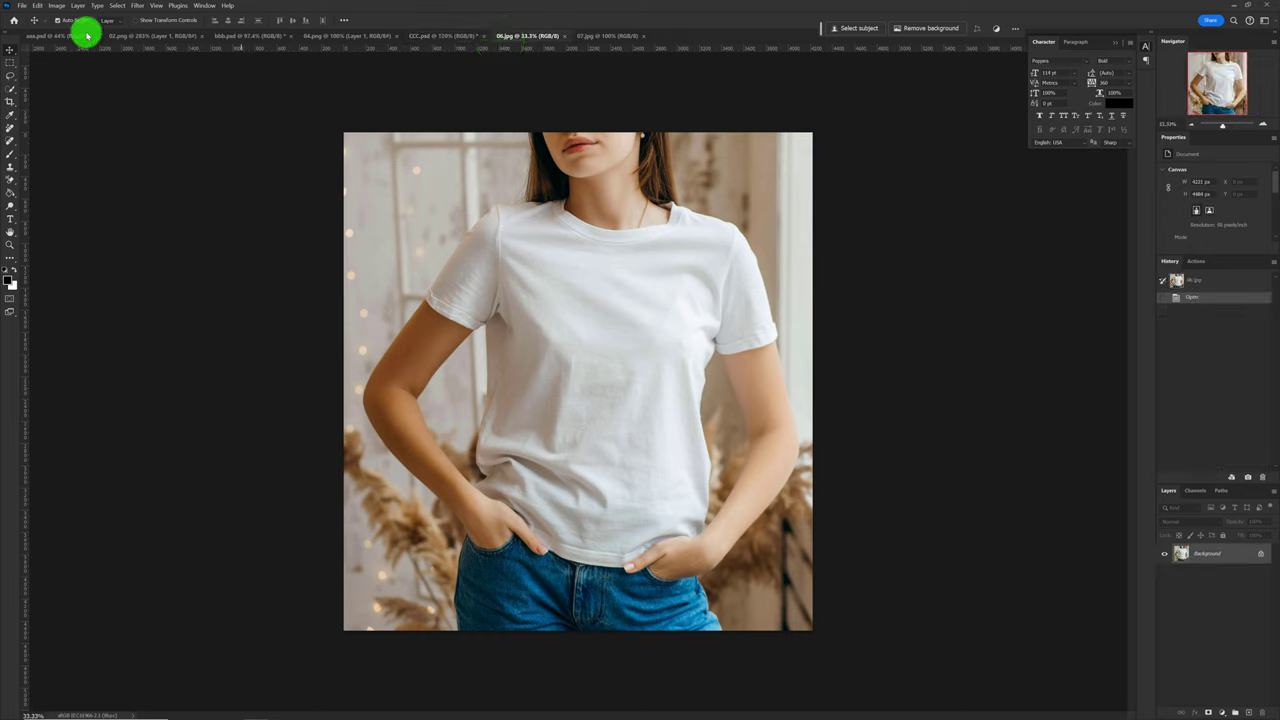
Step: Select all on the Harley-Davidson logo and Ps icon documents, then return to 06.jpg
left_click(137, 37)
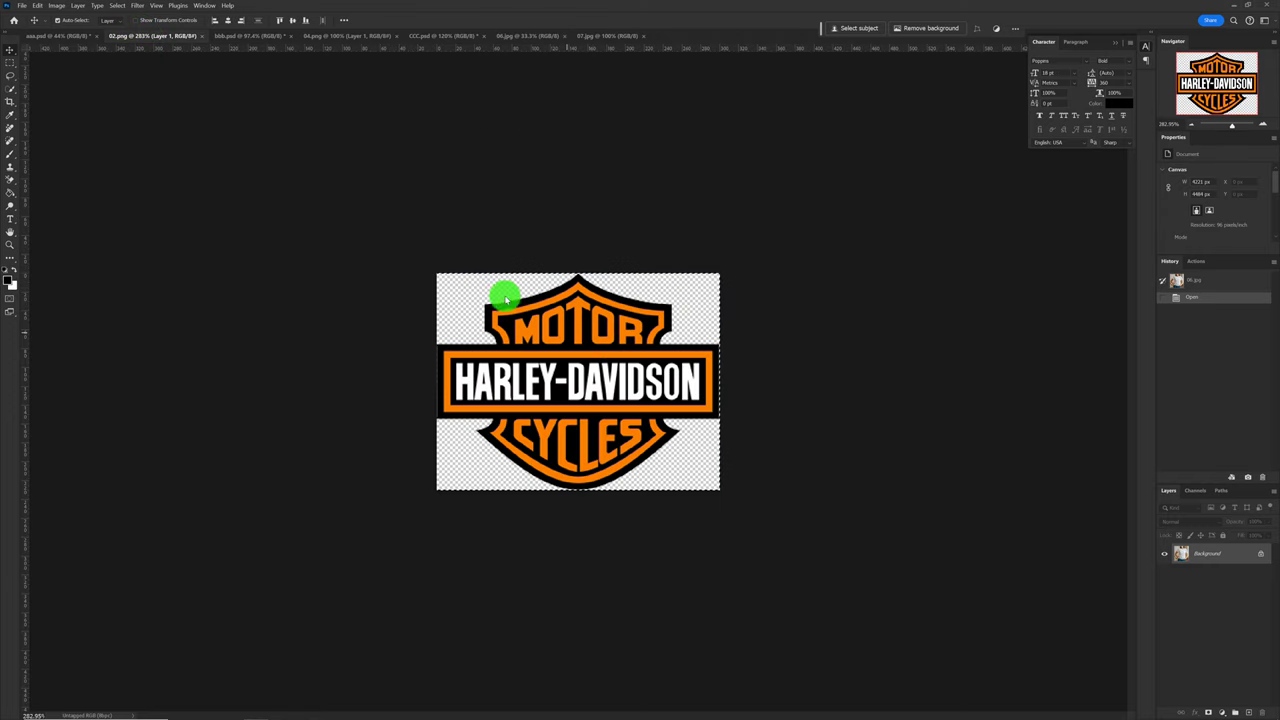
key("ctrl+a")
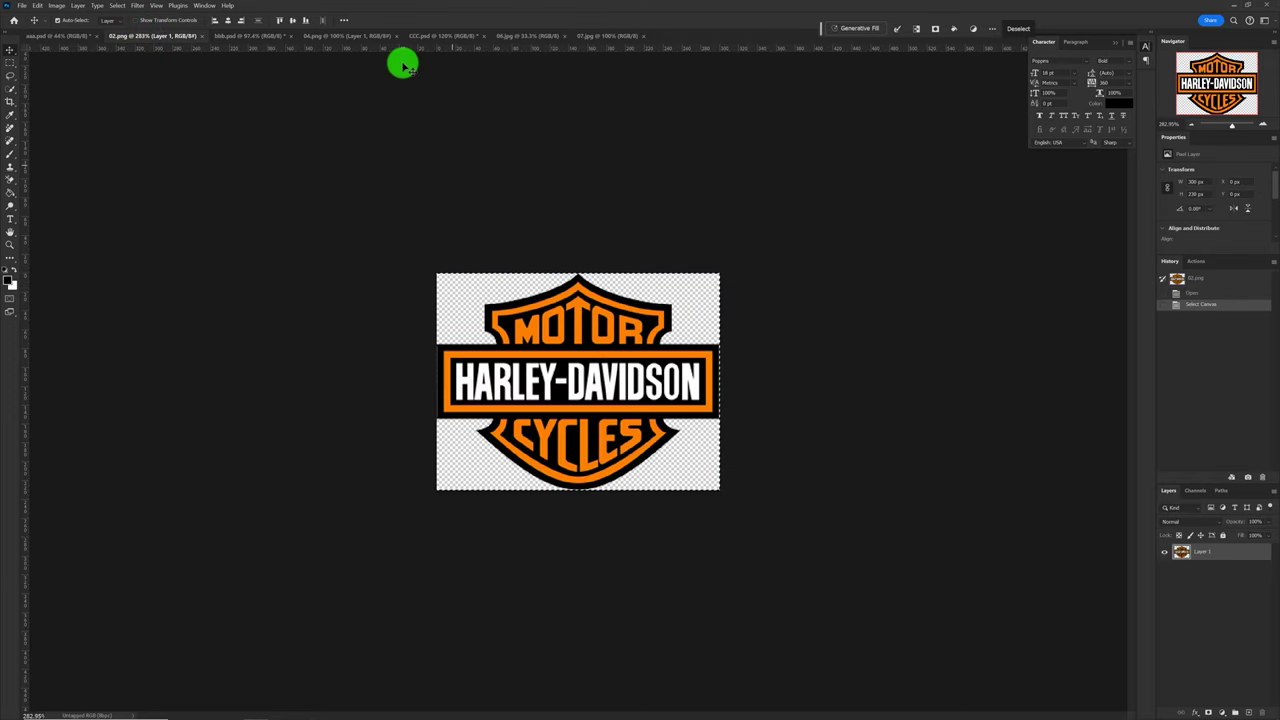
left_click(340, 36)
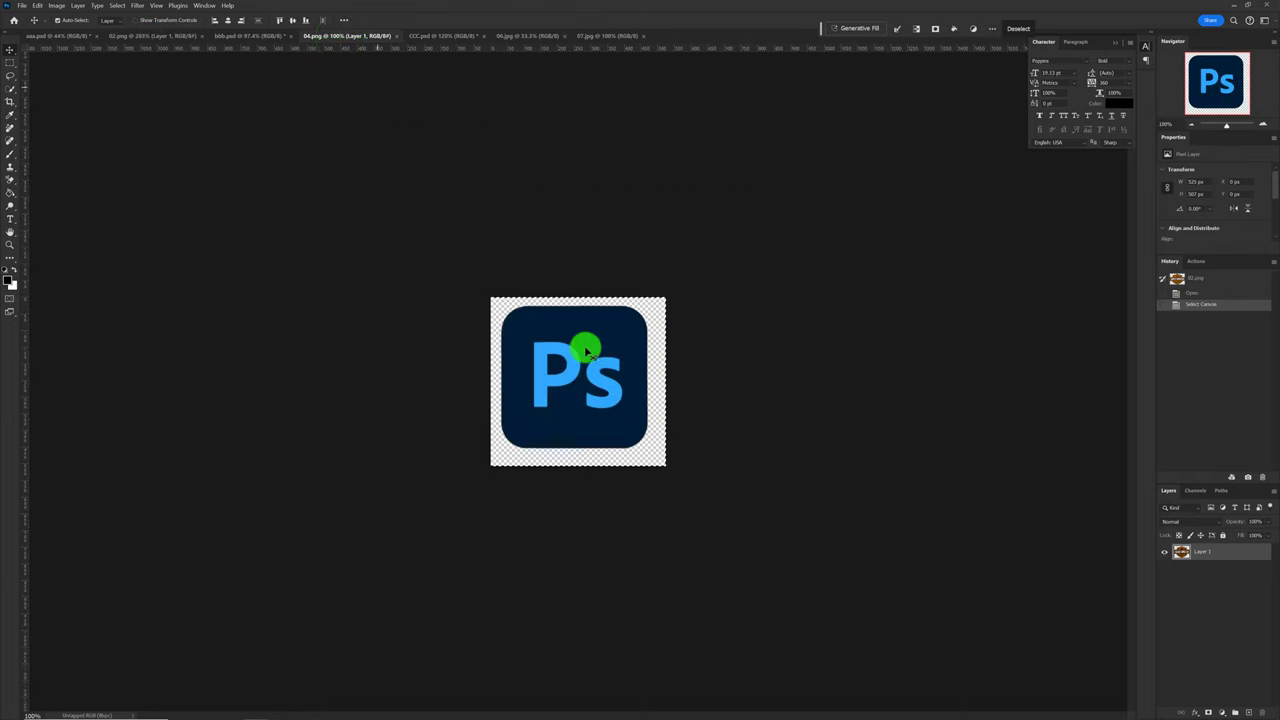
key("ctrl+a")
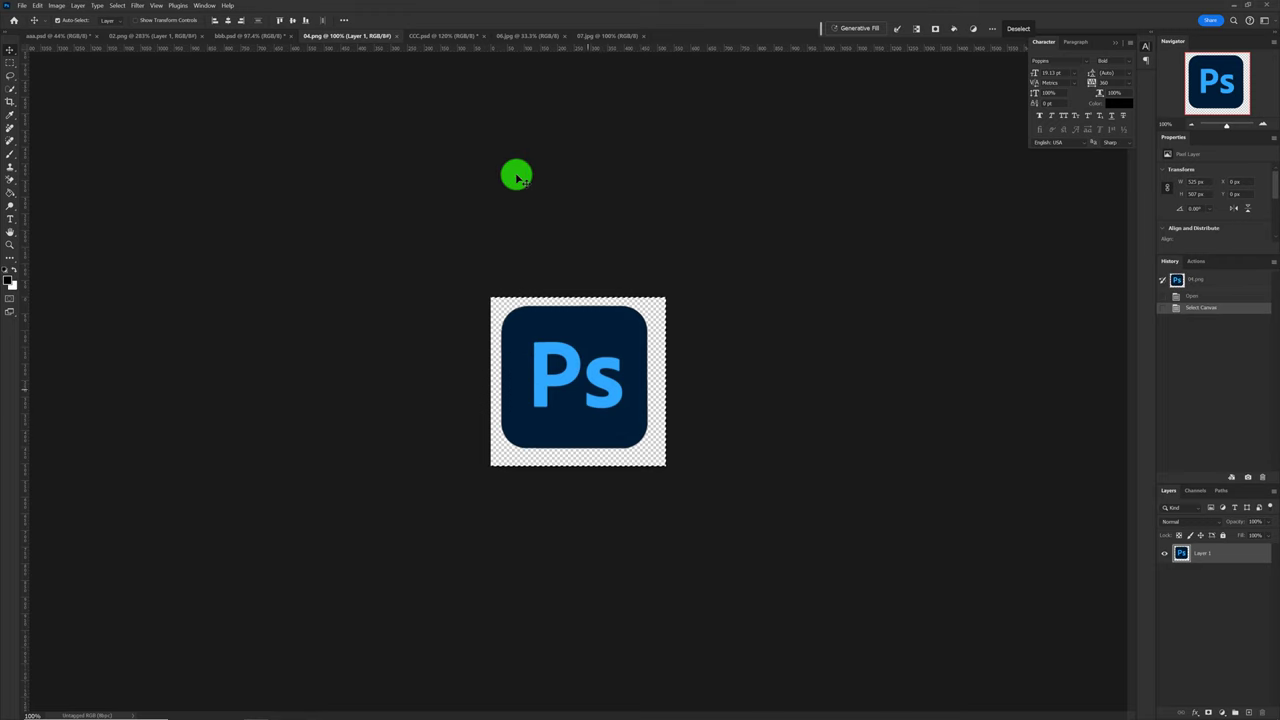
left_click(509, 38)
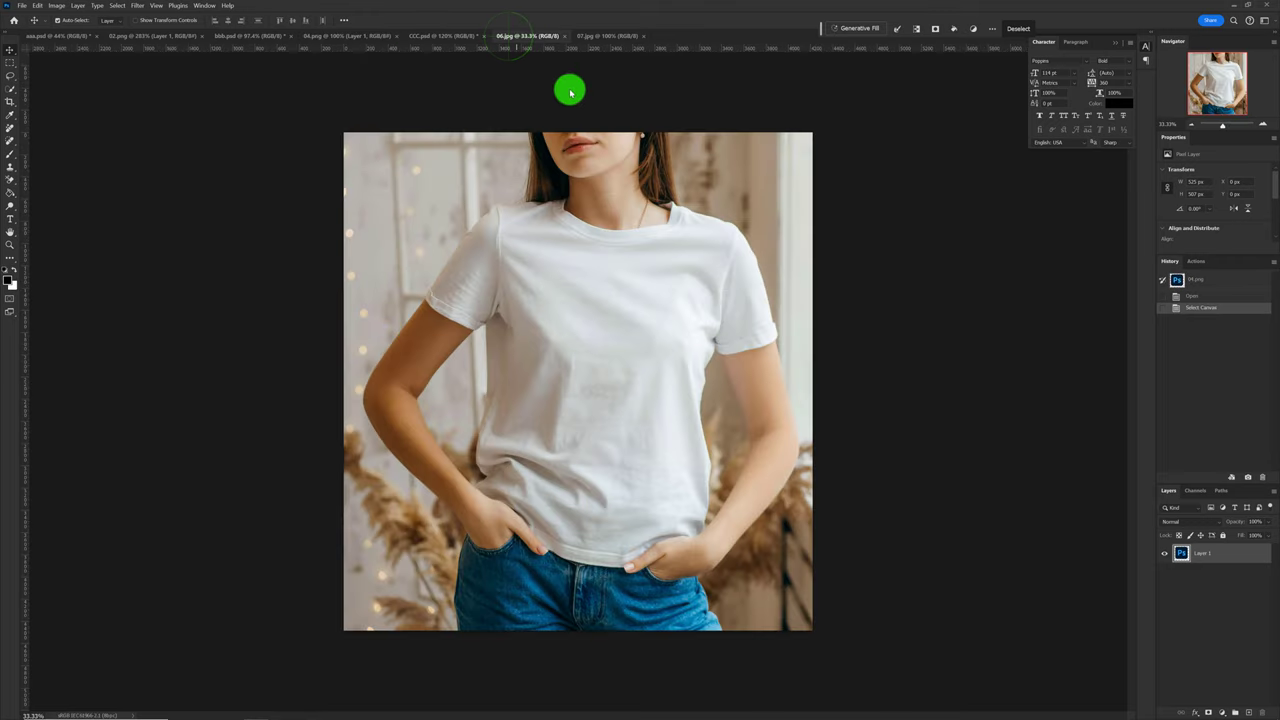
Step: Select the entire 07.jpg portrait canvas and return to the 06.jpg t-shirt photo
left_click(591, 38)
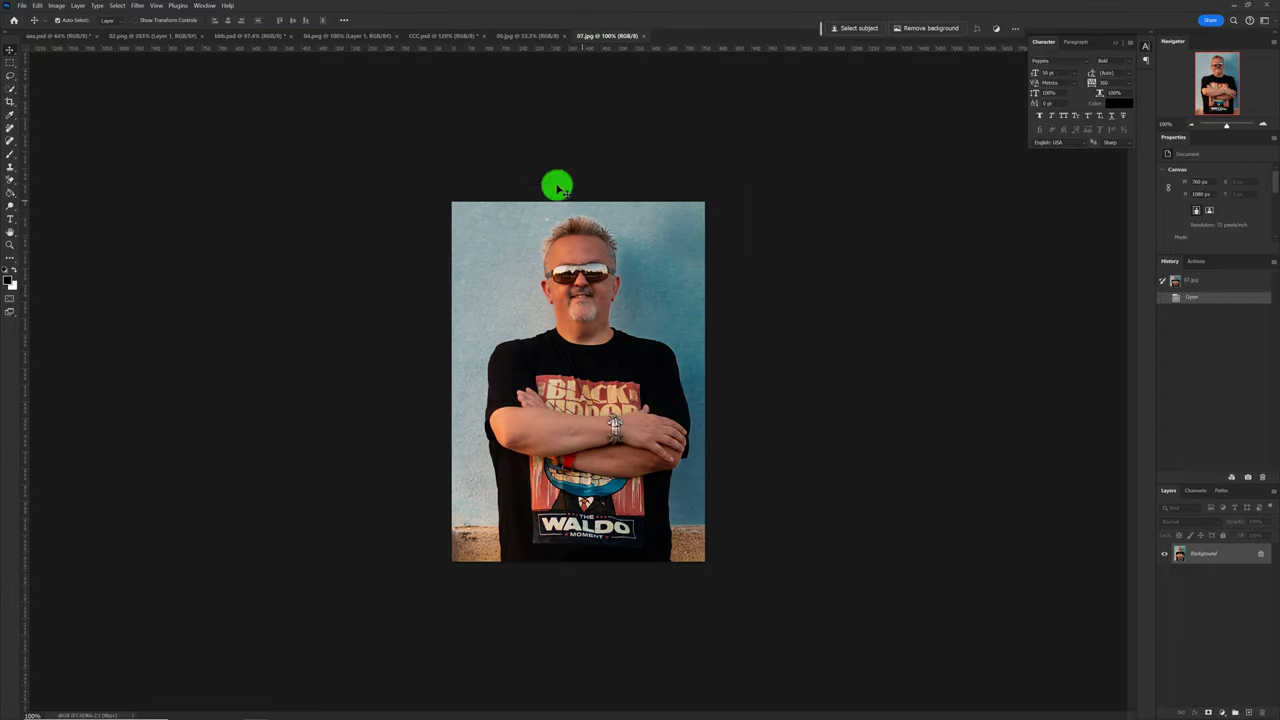
left_click(510, 38)
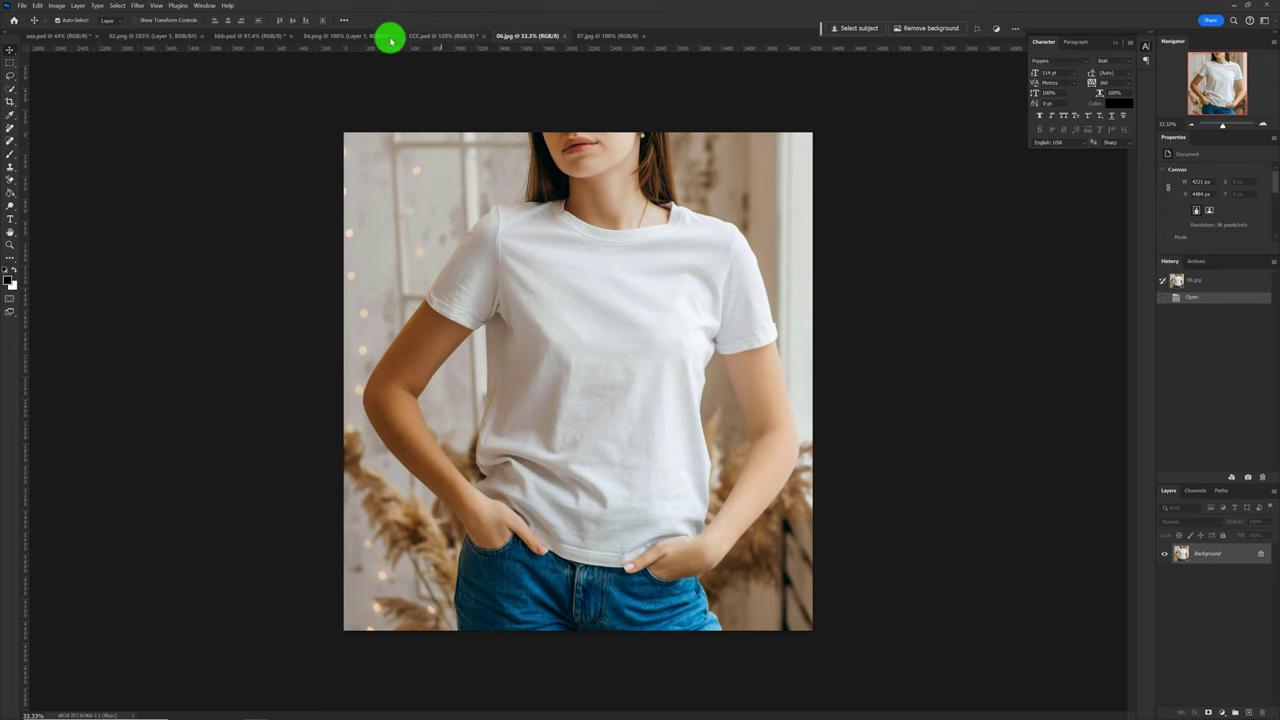
left_click(594, 38)
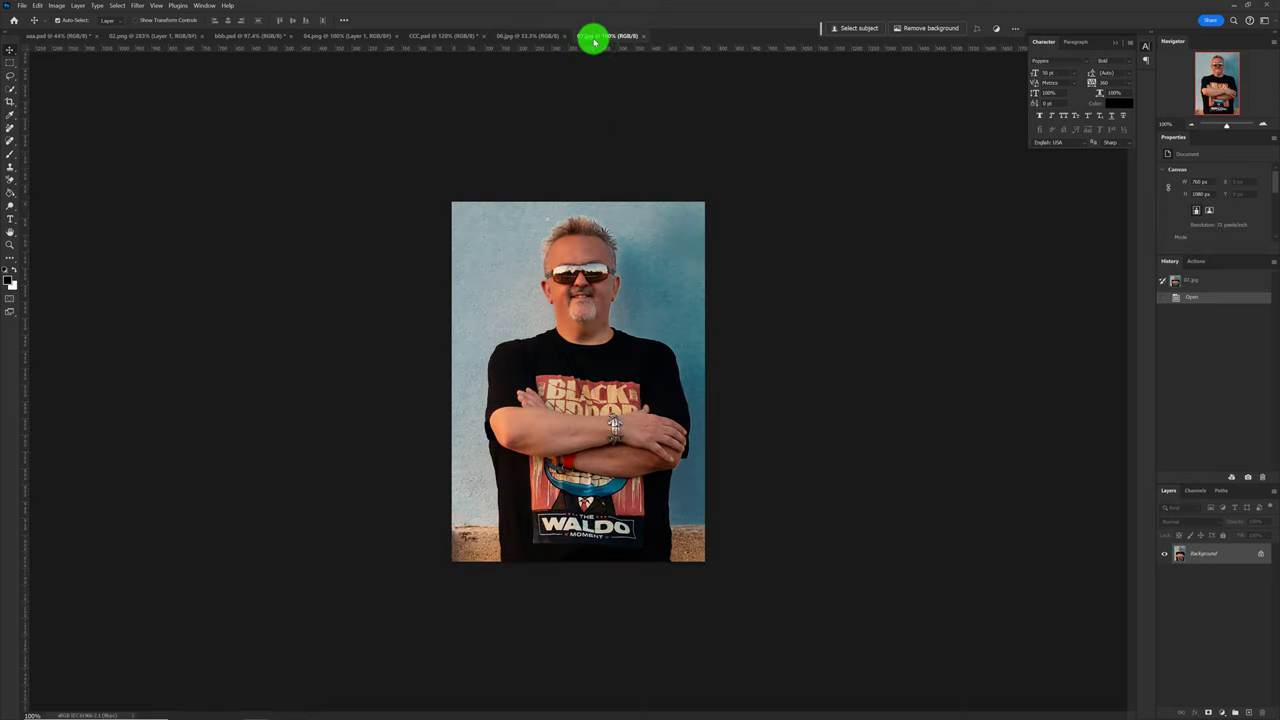
key("ctrl+a")
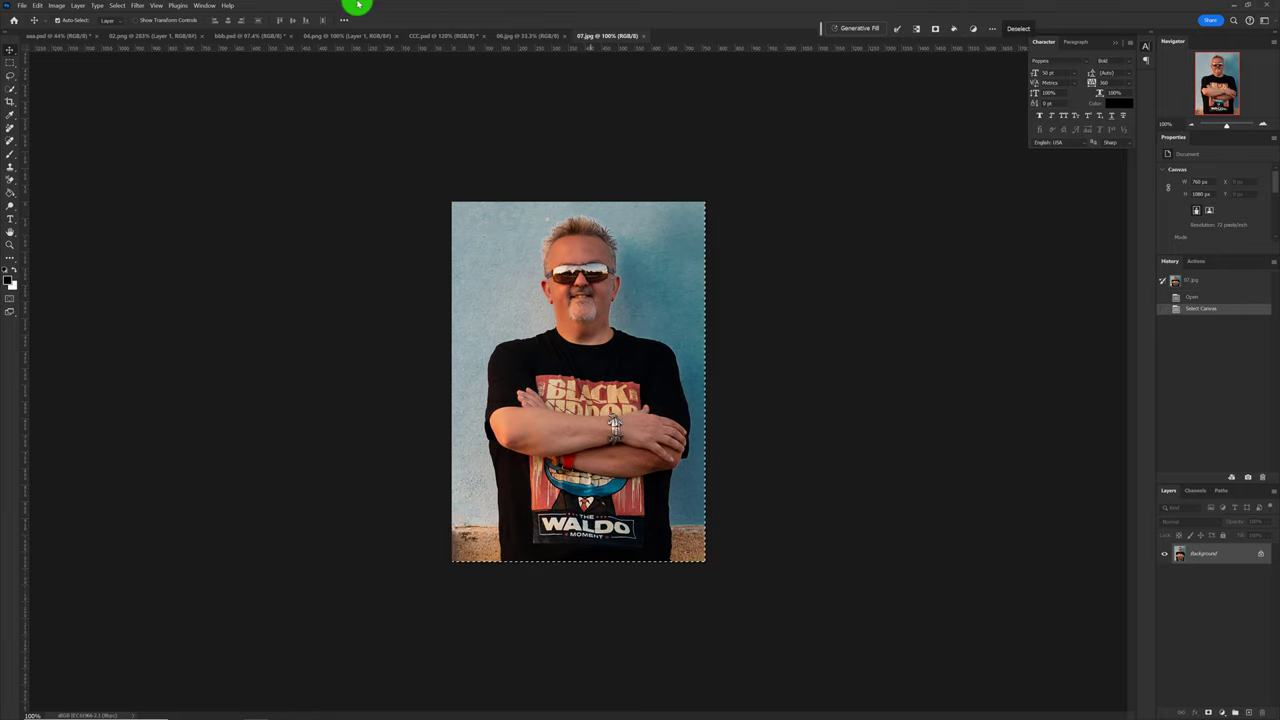
left_click(508, 36)
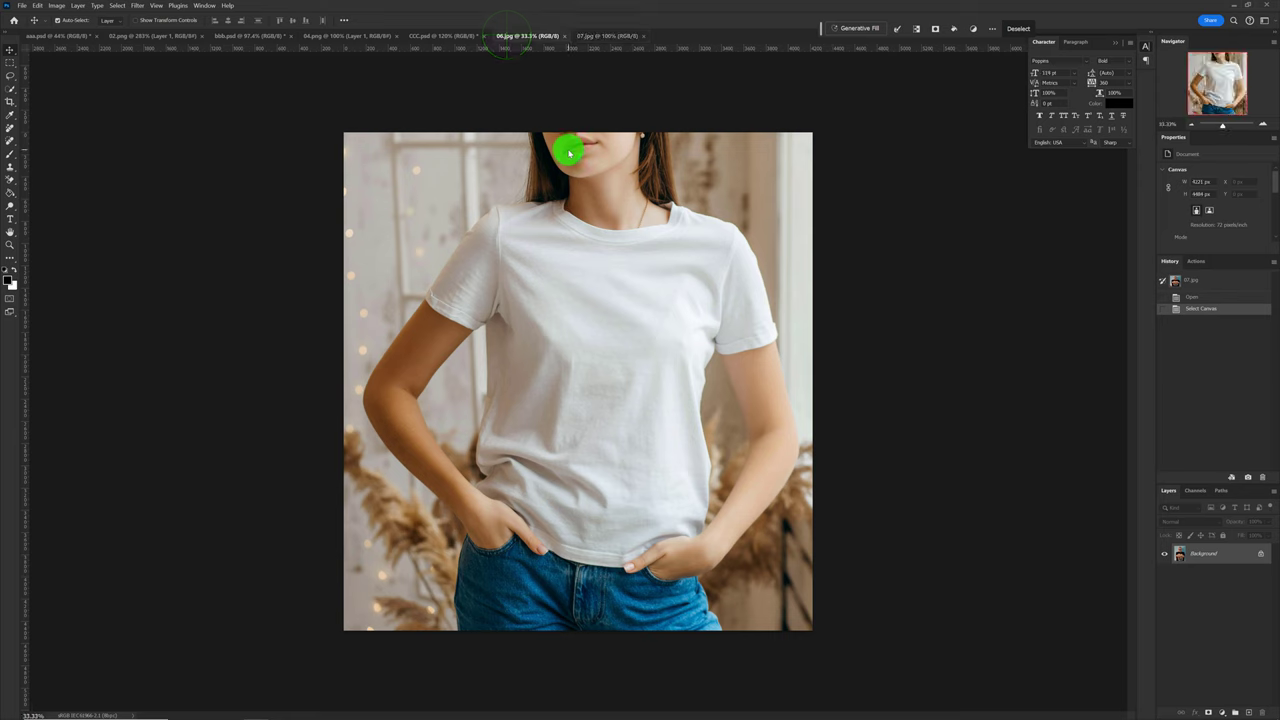
Step: Paste the portrait as Layer 1, scale it up over the chest and tilt it clockwise
key("ctrl+v")
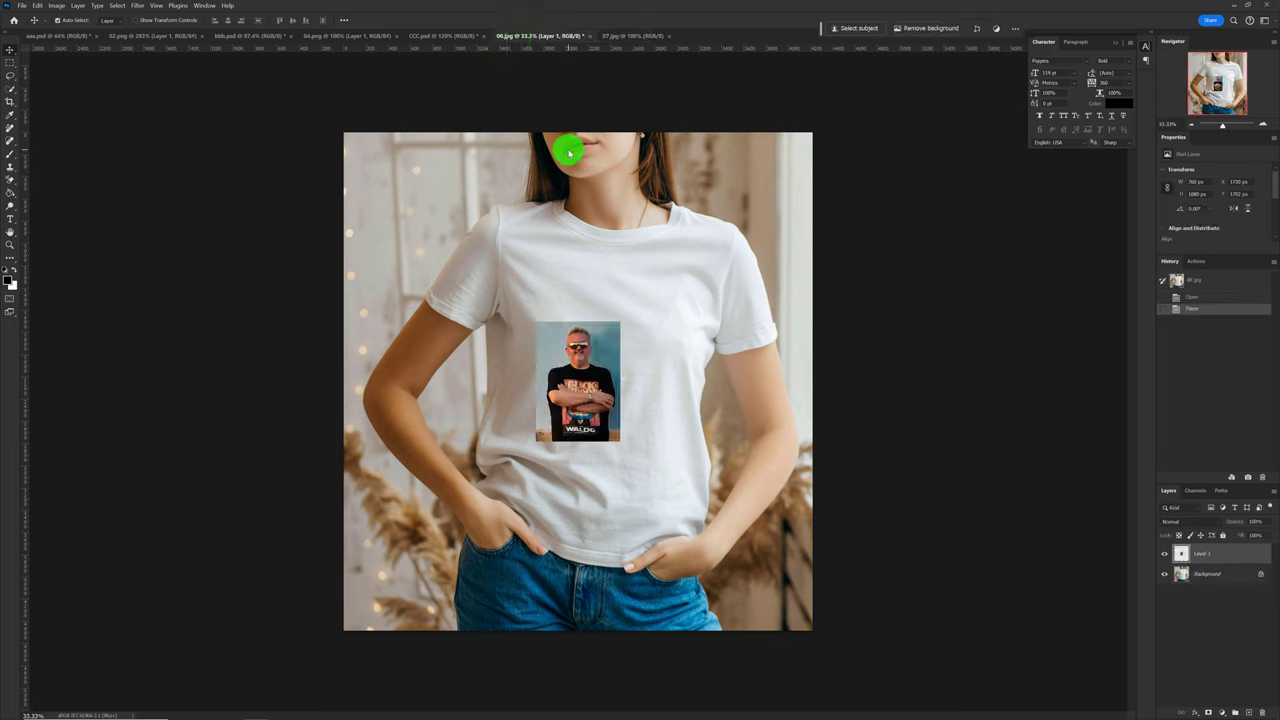
key("ctrl")
key("ctrl+t")
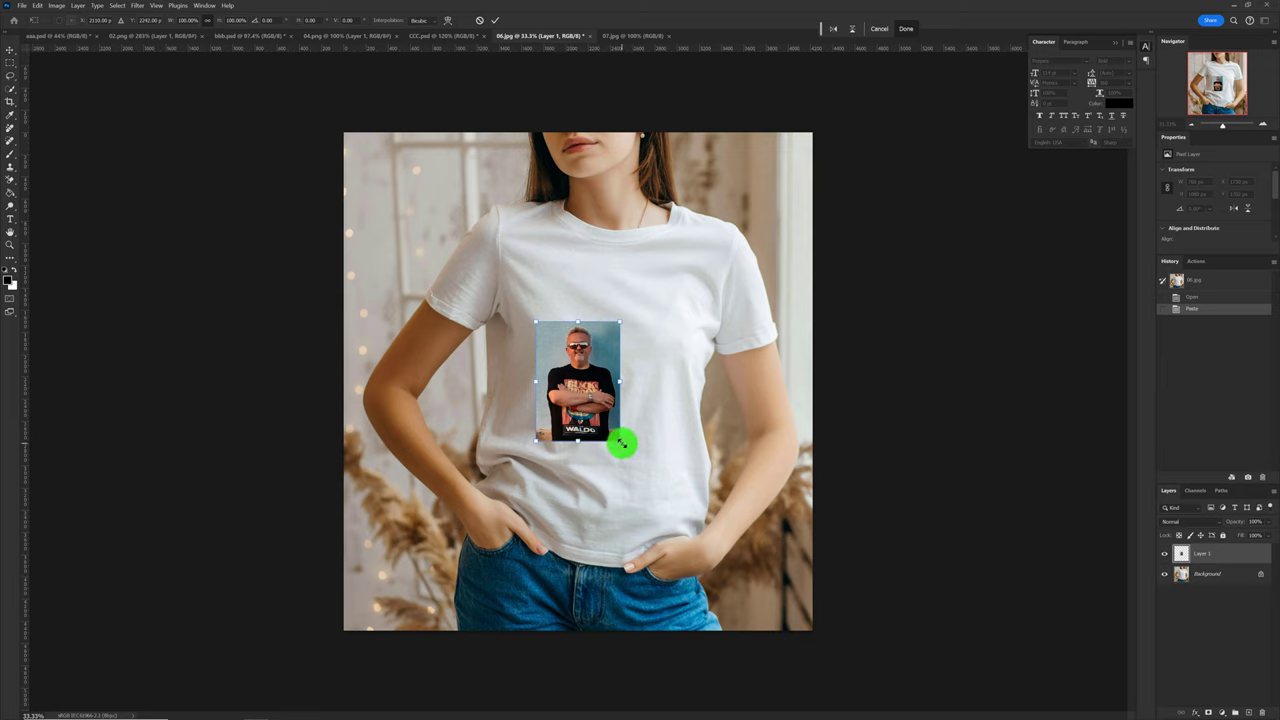
left_click_drag(621, 443, 673, 526)
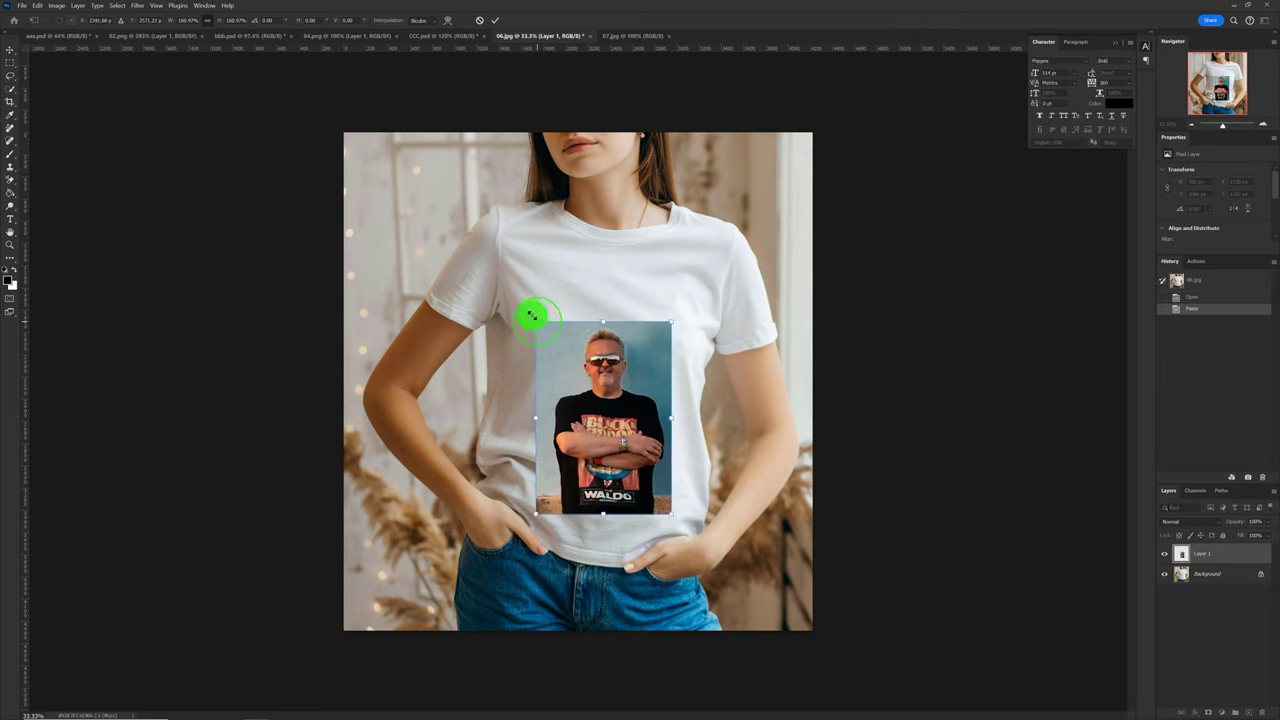
left_click_drag(538, 322, 520, 299)
left_click_drag(673, 288, 691, 303)
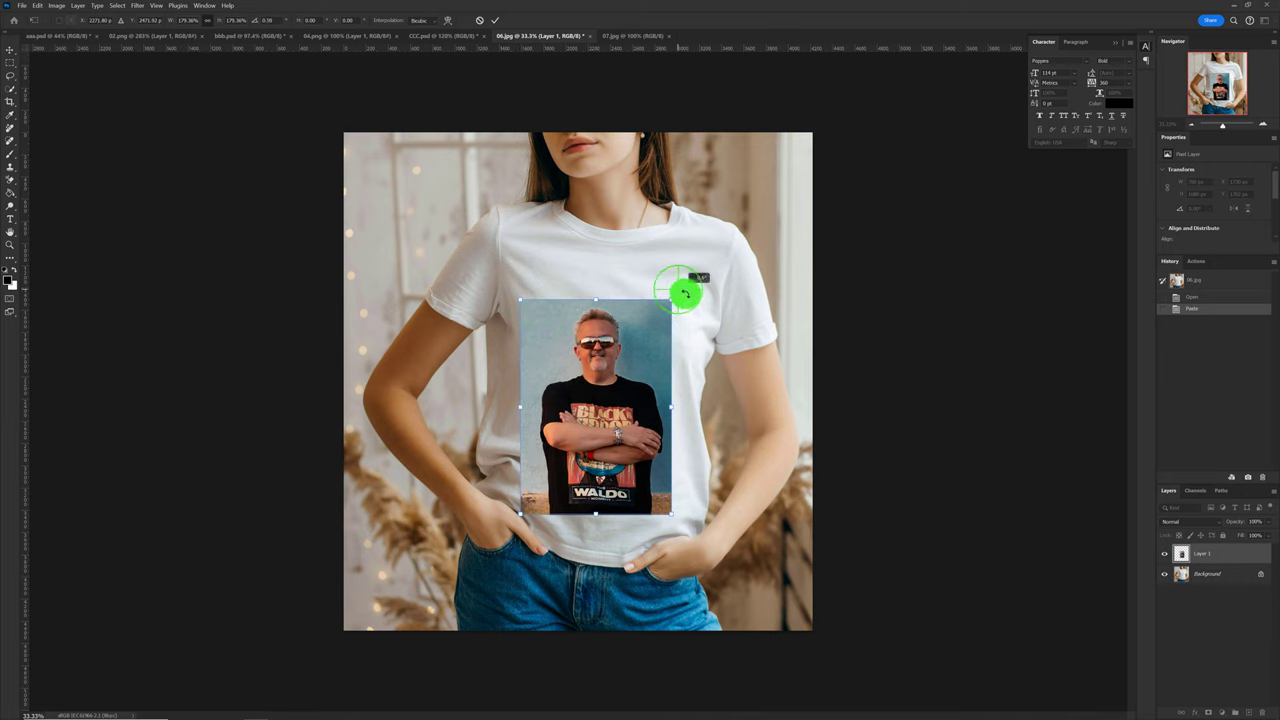
left_click_drag(624, 392, 625, 382)
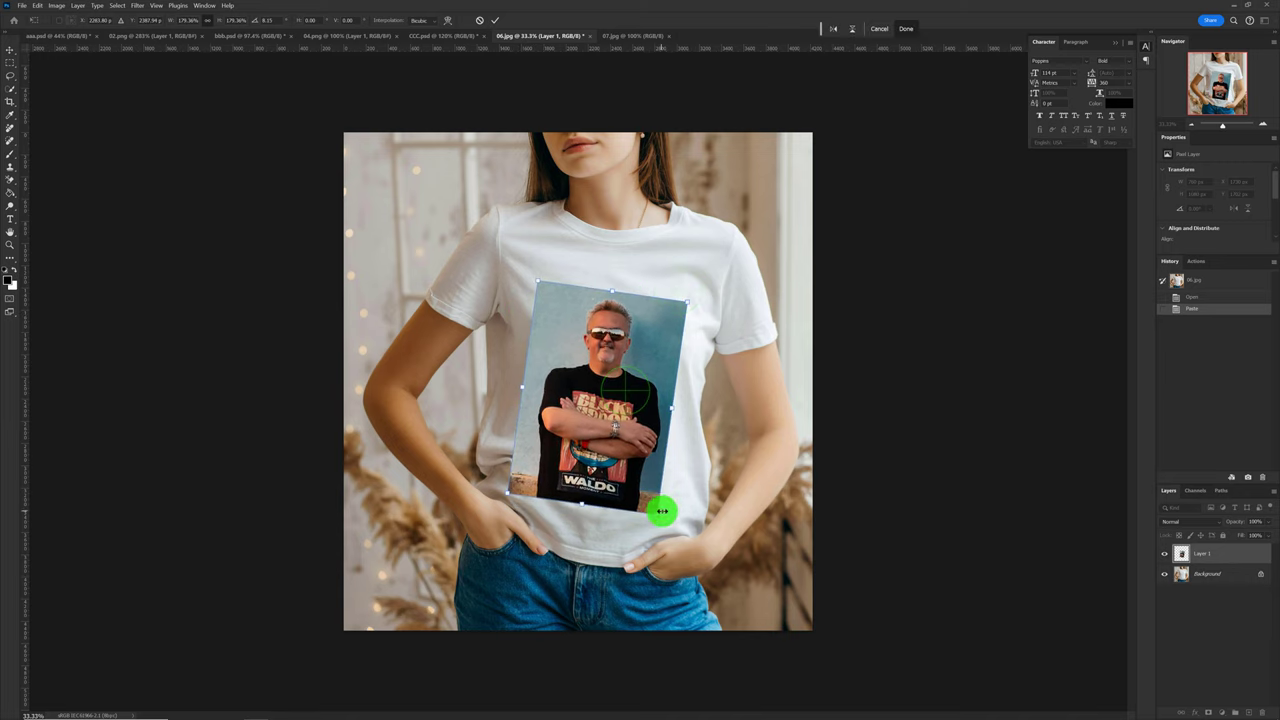
left_click_drag(660, 509, 666, 517)
left_click_drag(523, 277, 535, 275)
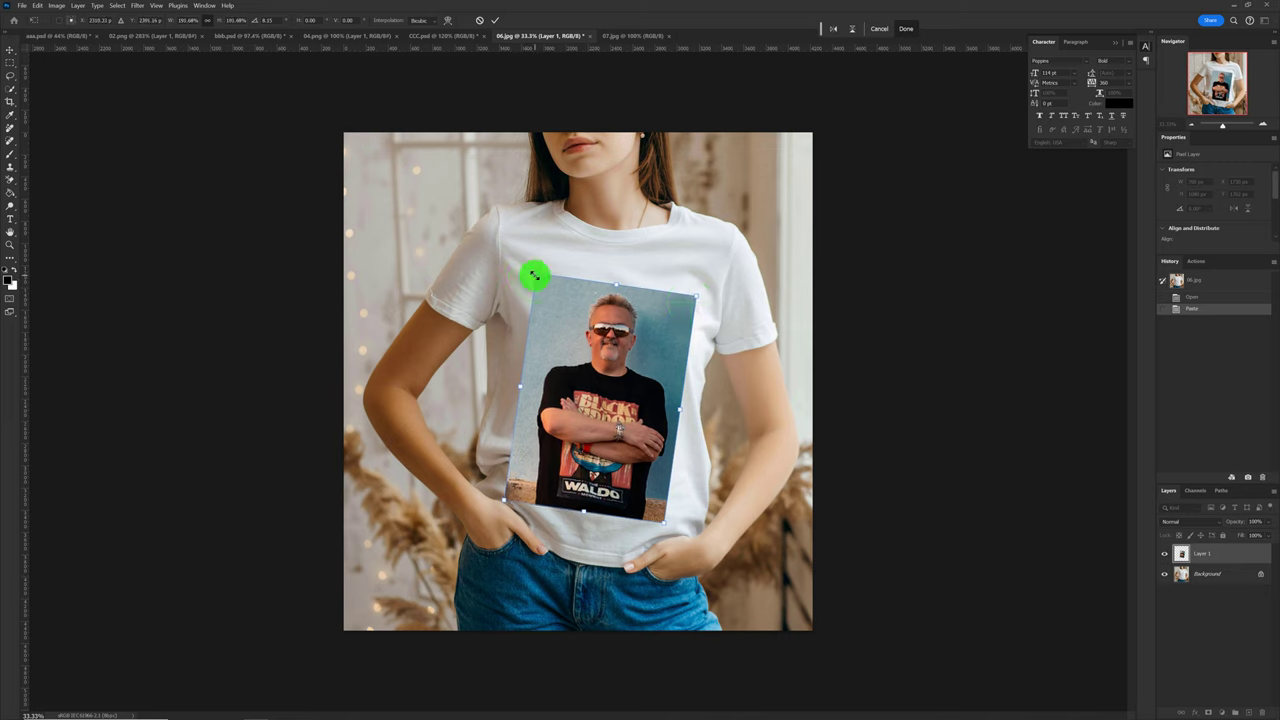
Step: Commit the transform, hide the portrait, and duplicate Background desaturated to Saturation -100
key("Return")
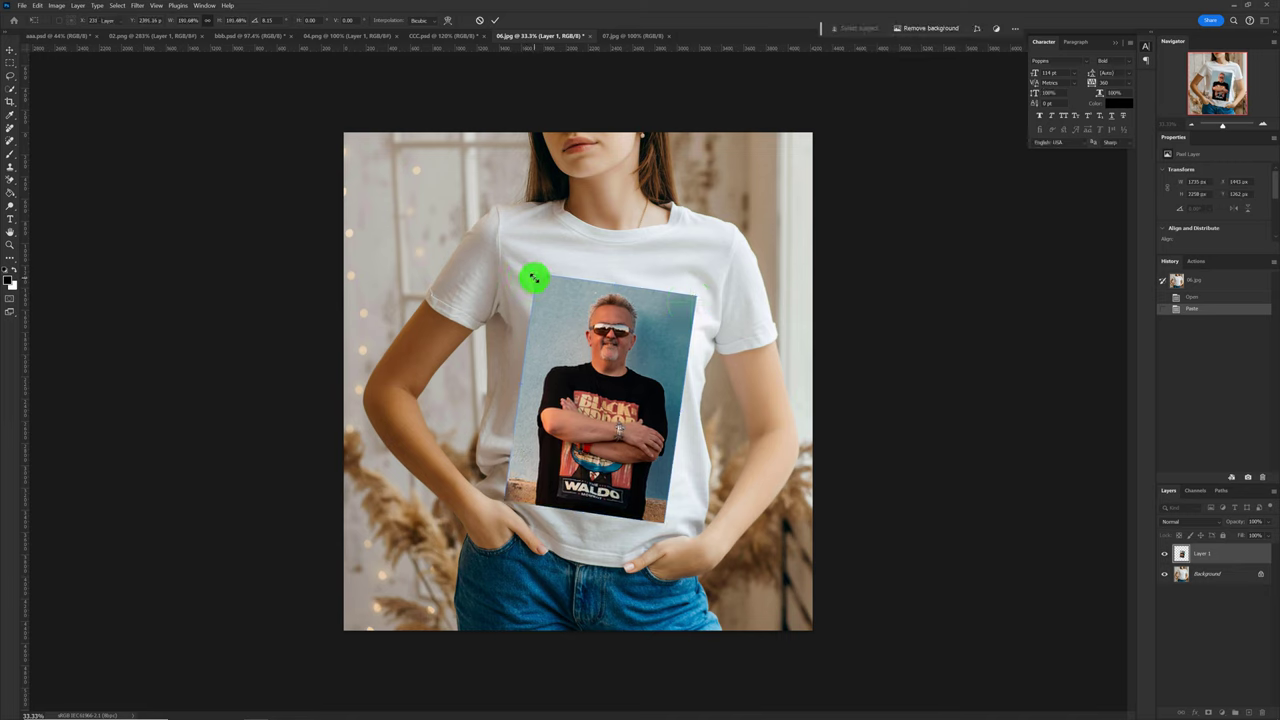
left_click(1163, 555)
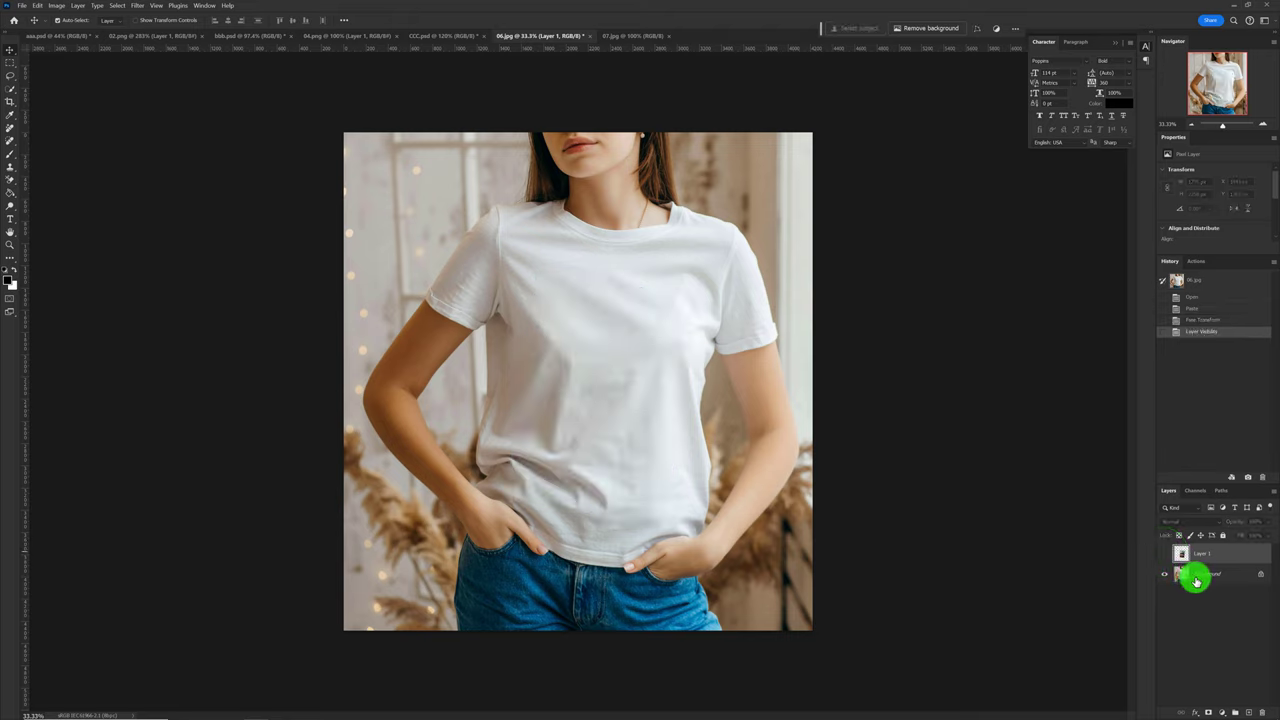
left_click(1196, 578)
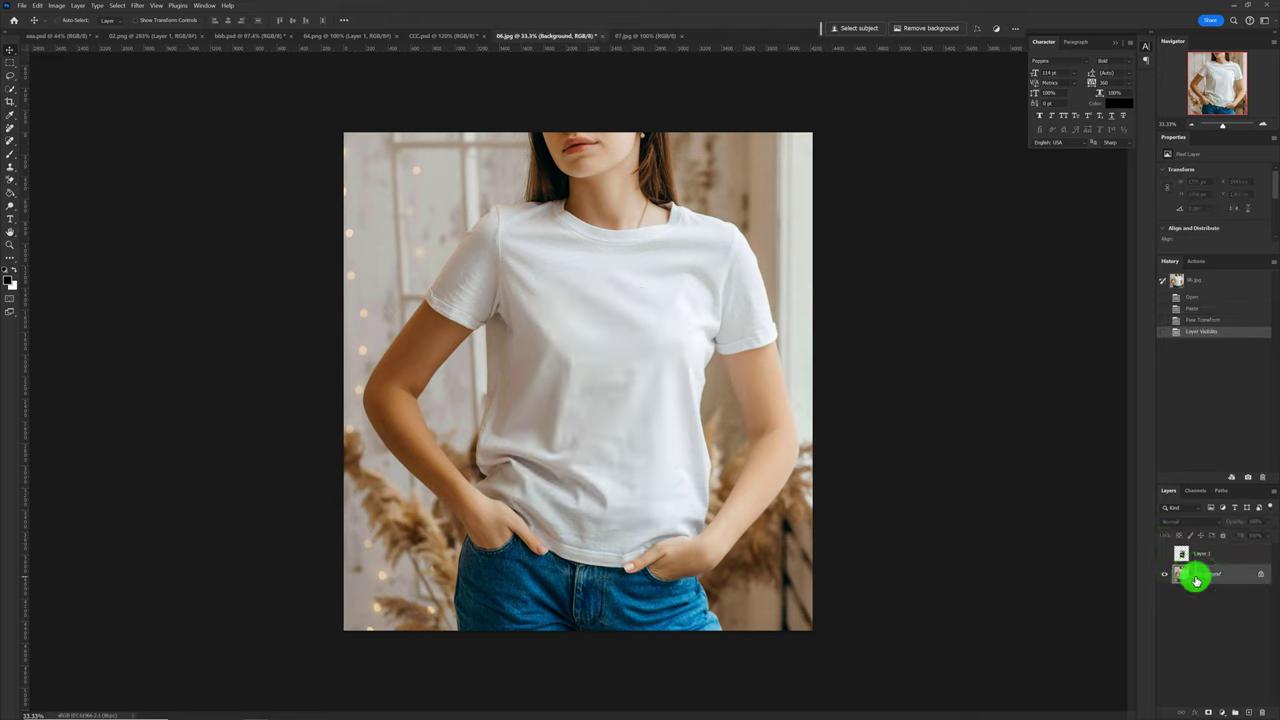
key("ctrl+j")
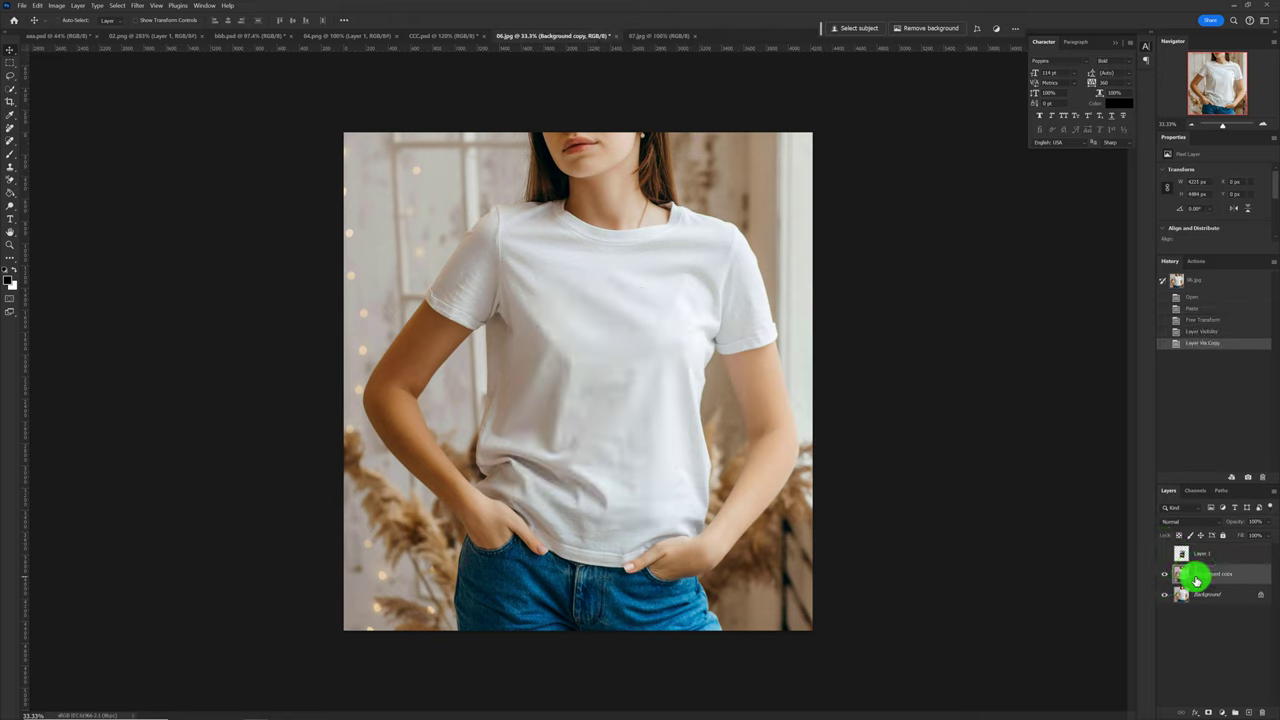
key("ctrl+u")
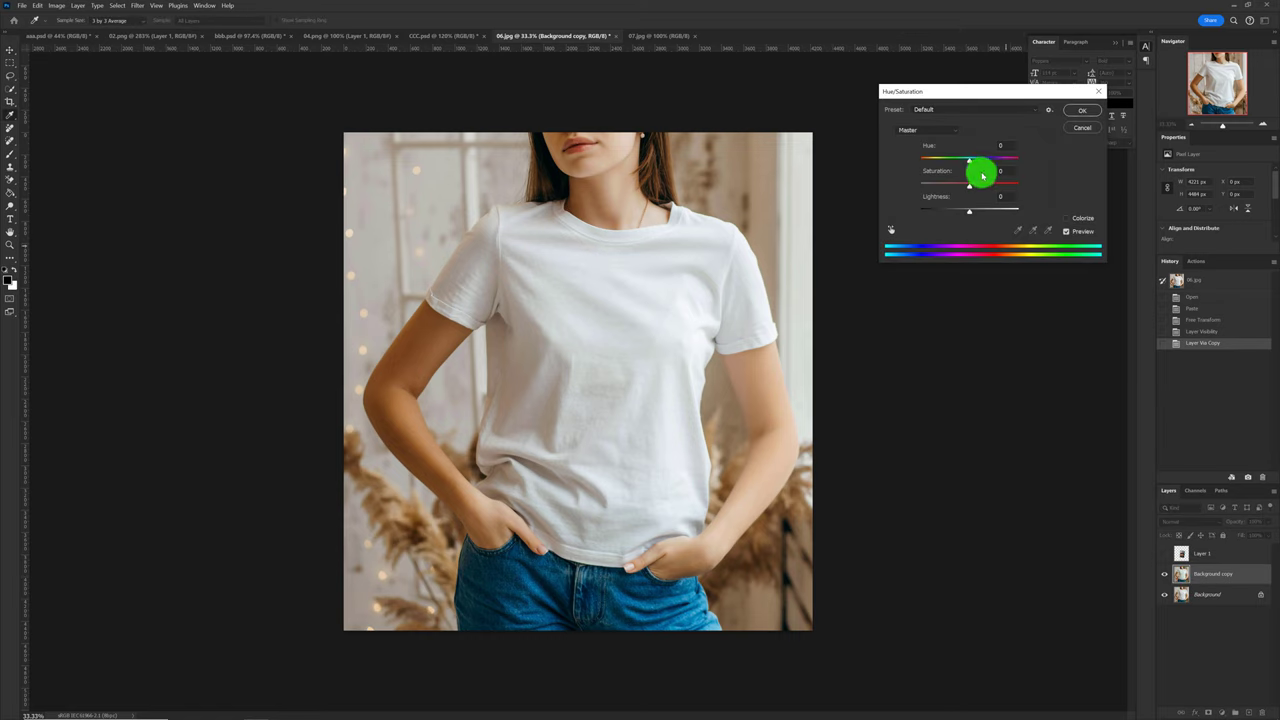
left_click_drag(970, 187, 883, 180)
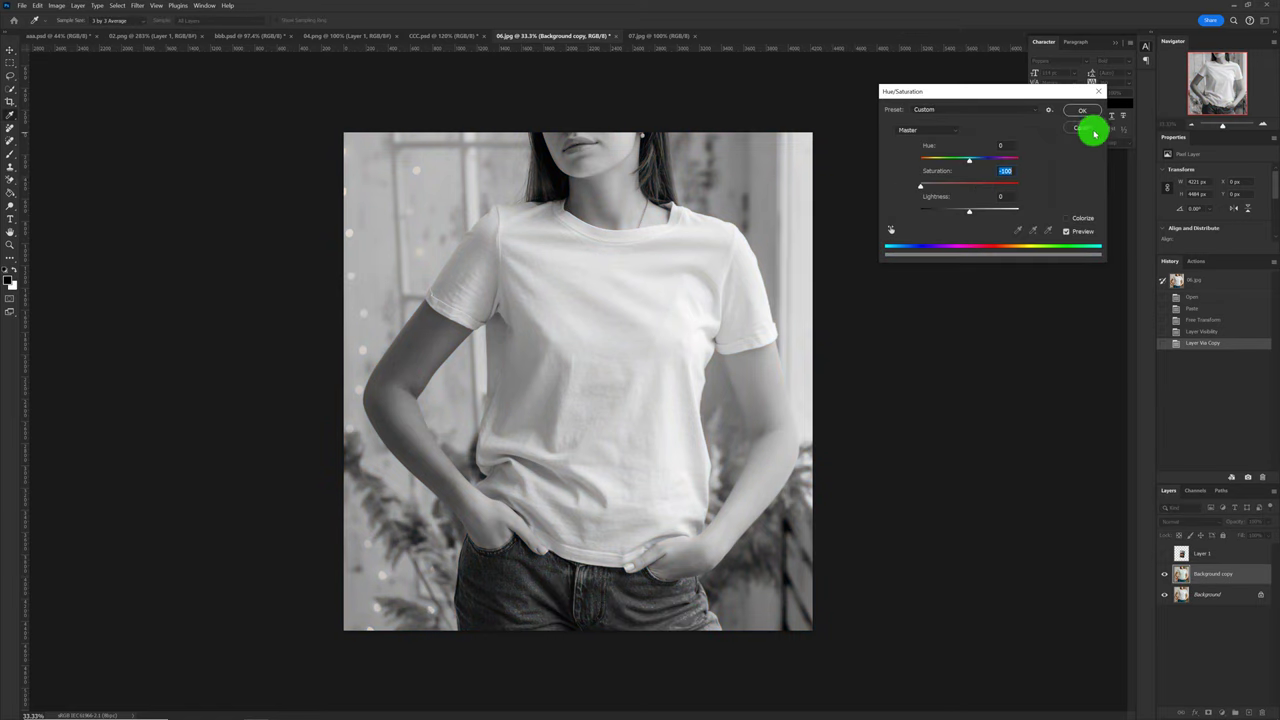
left_click(1078, 112)
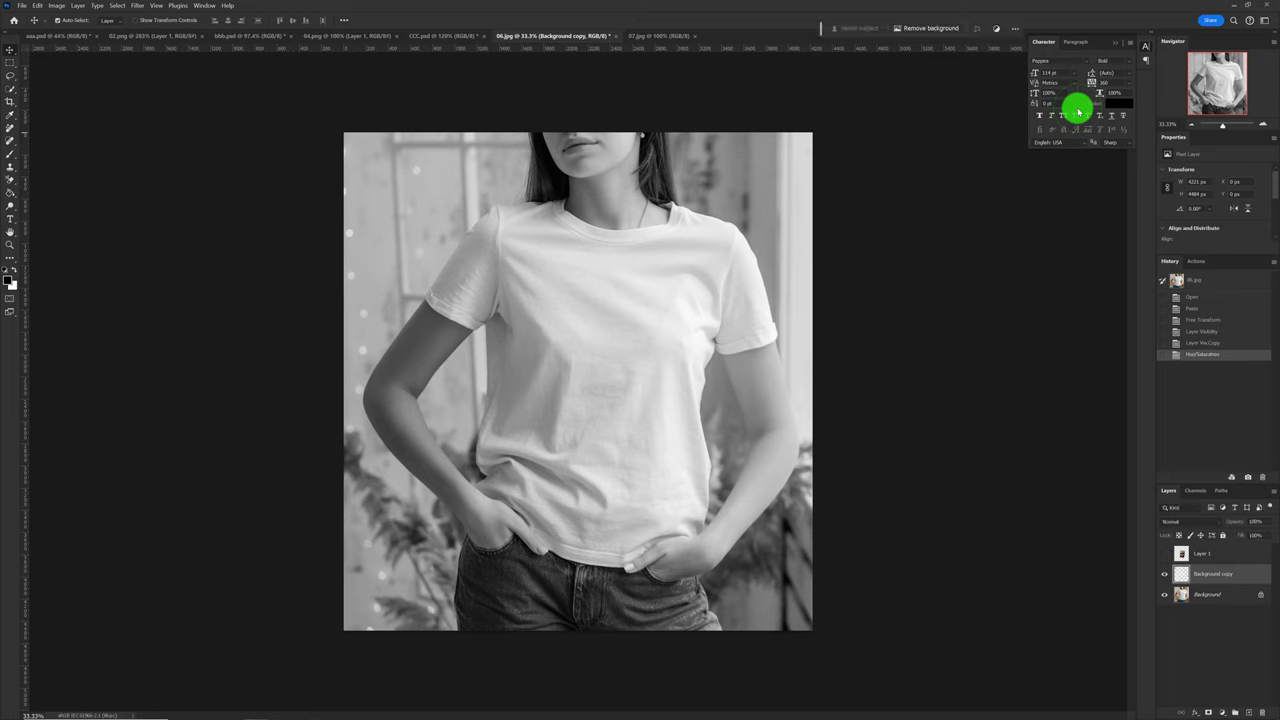
Step: Boost the grey copy's contrast with Levels 45, 0.50, 246
key("ctrl+l")
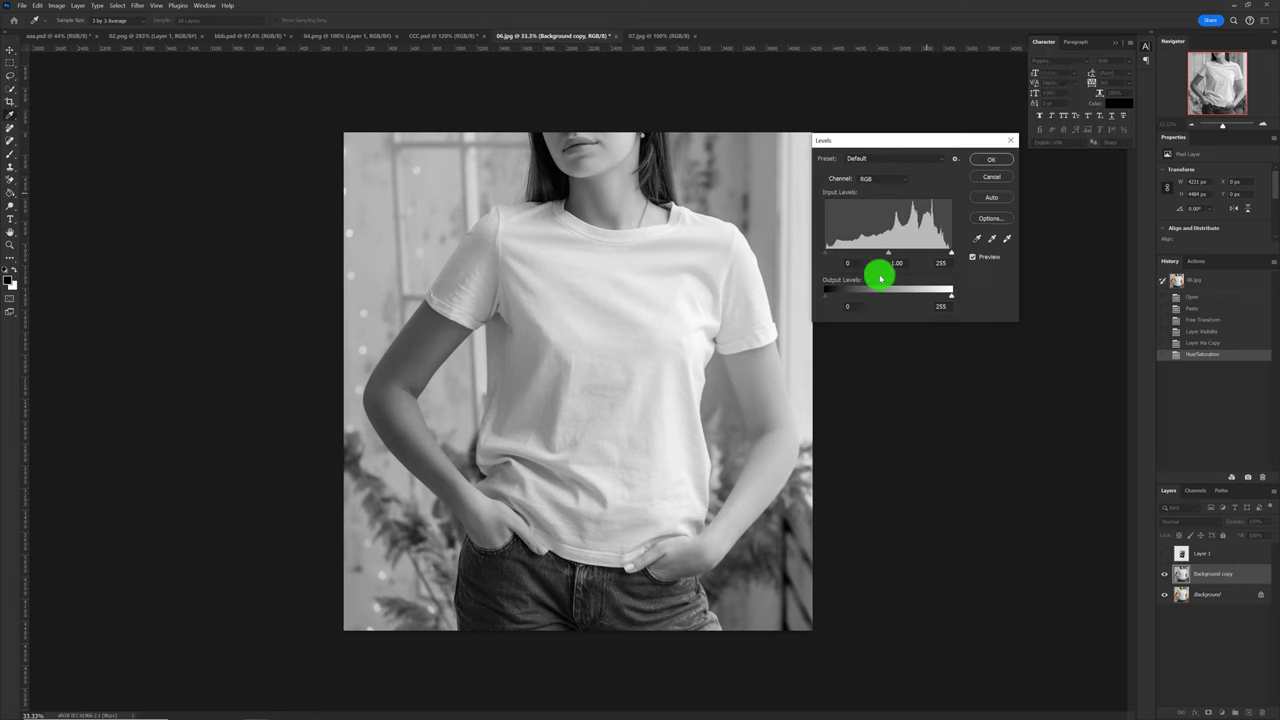
left_click_drag(825, 256, 845, 253)
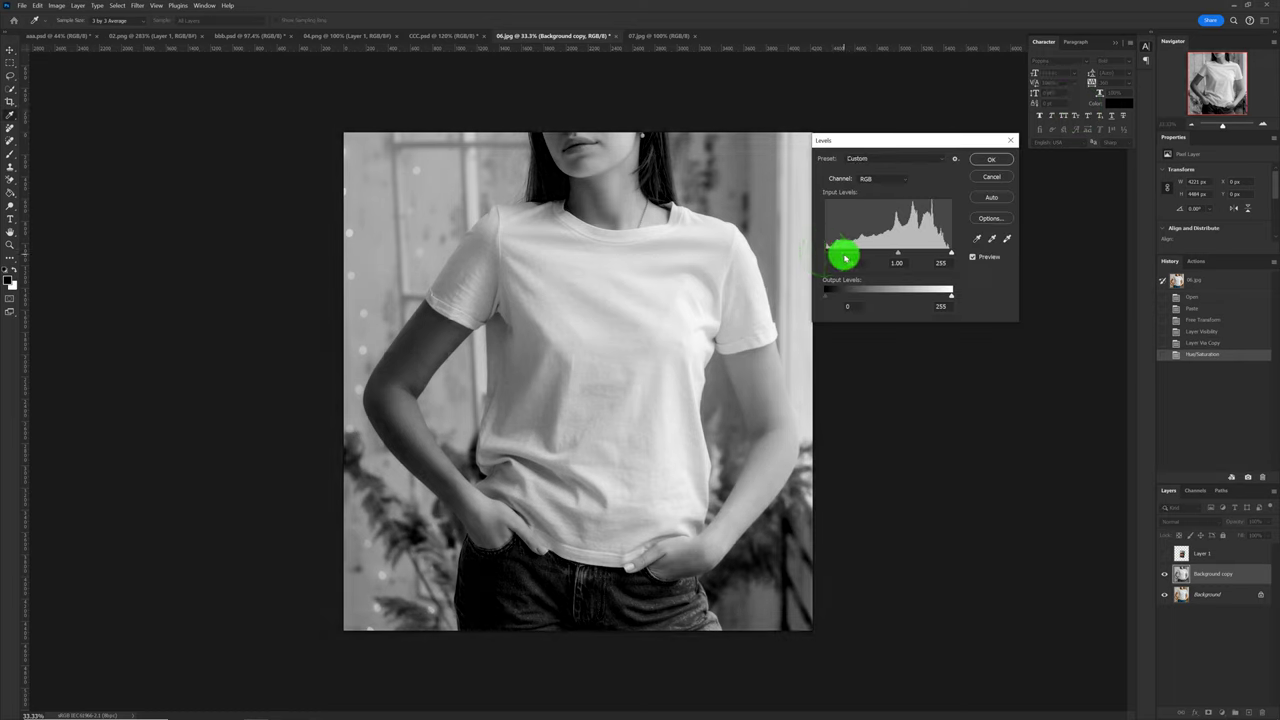
mouse_move(949, 255)
left_mouse_down()
mouse_move(850, 257)
mouse_move(917, 254)
left_mouse_up()
type("0.5")
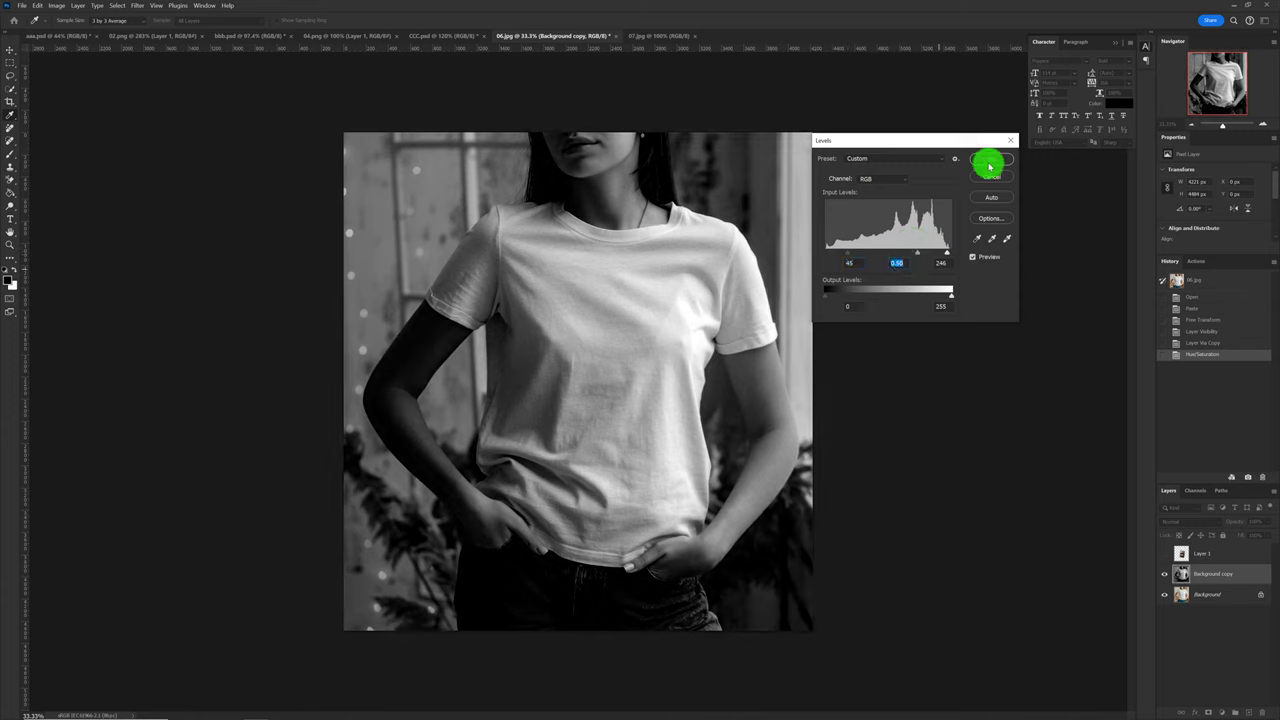
left_click(989, 161)
left_click(139, 8)
mouse_move(190, 123)
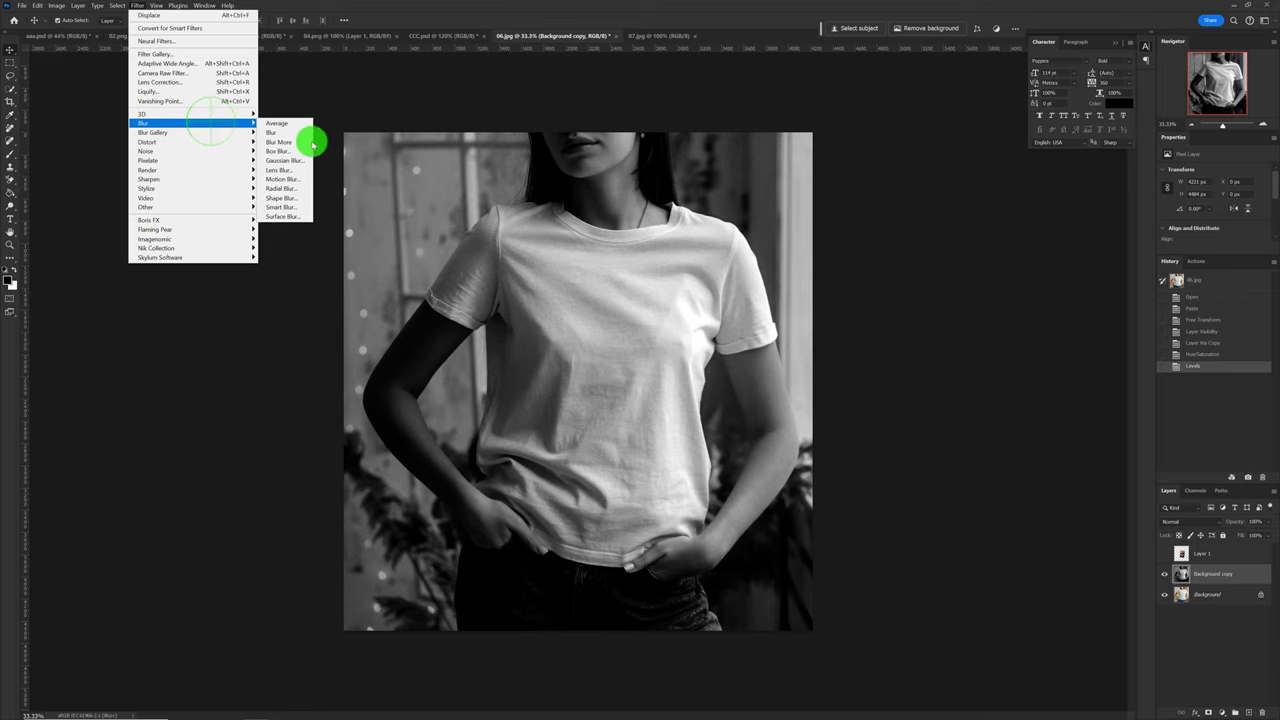
Step: Gaussian-blur the grey copy, save the document as DDD.psd, then delete the Background copy layer
left_click(303, 160)
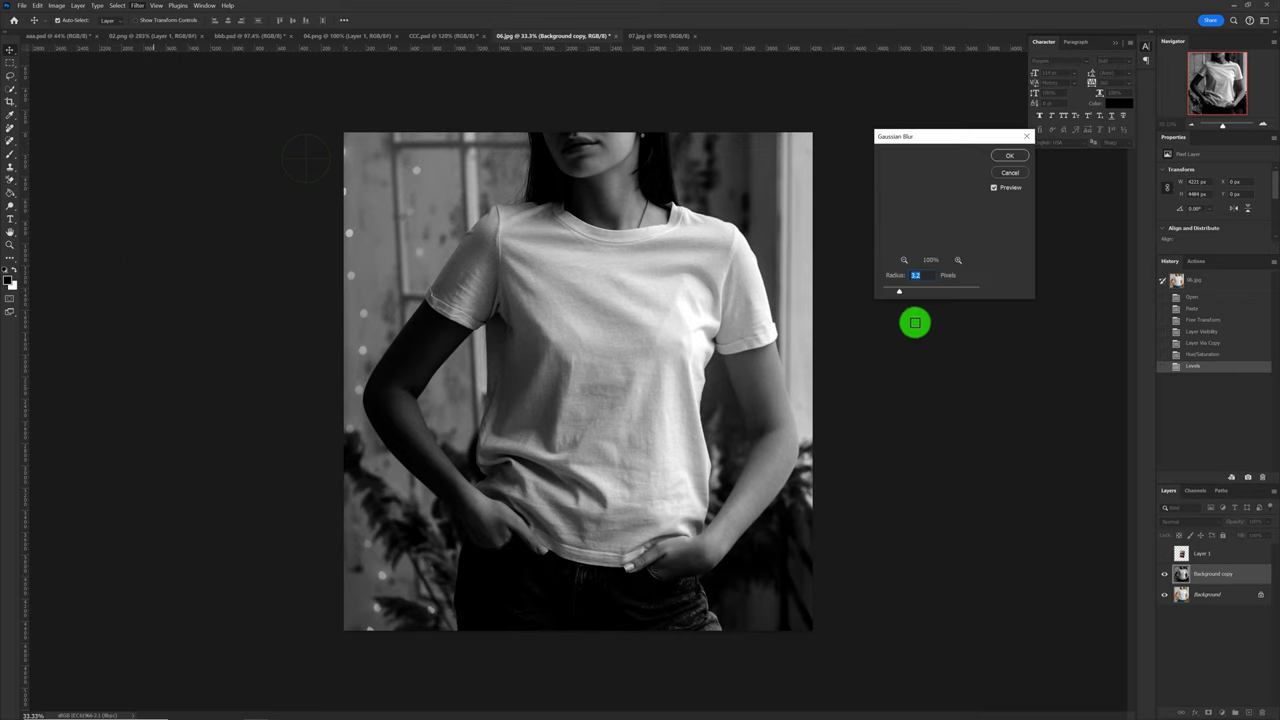
left_click(1010, 160)
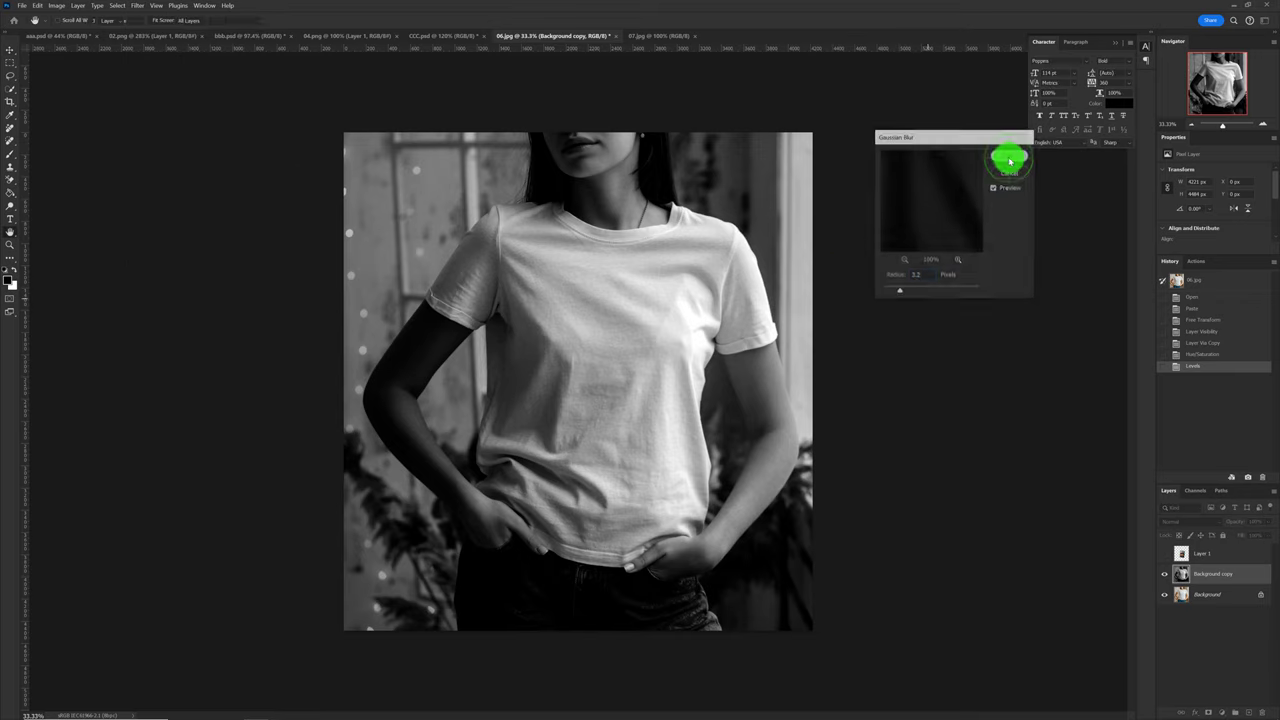
left_click(22, 6)
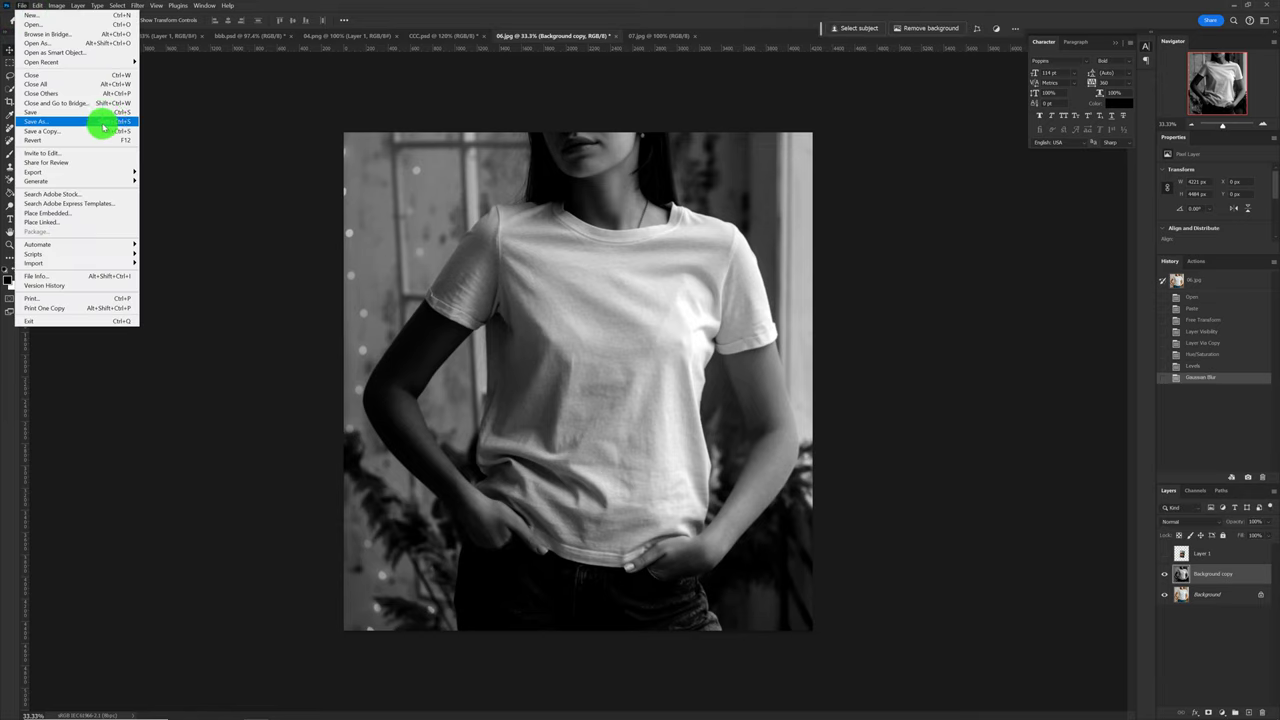
left_click(103, 122)
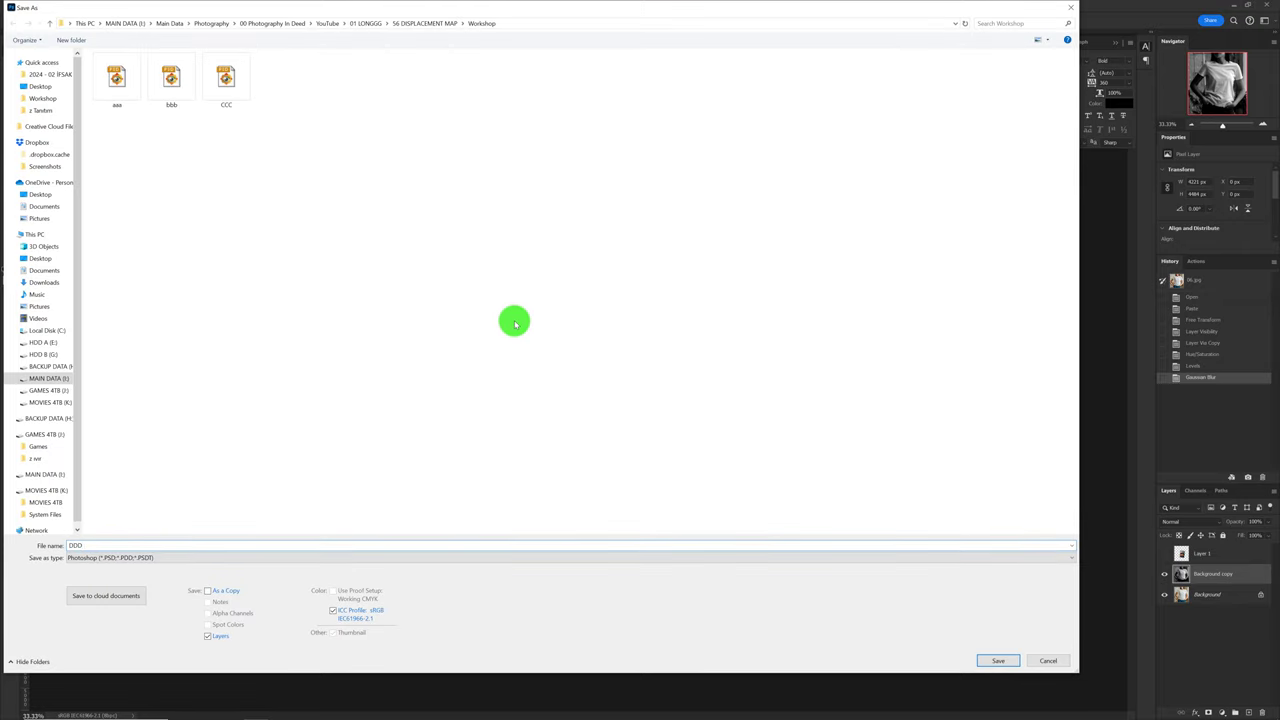
key("Escape")
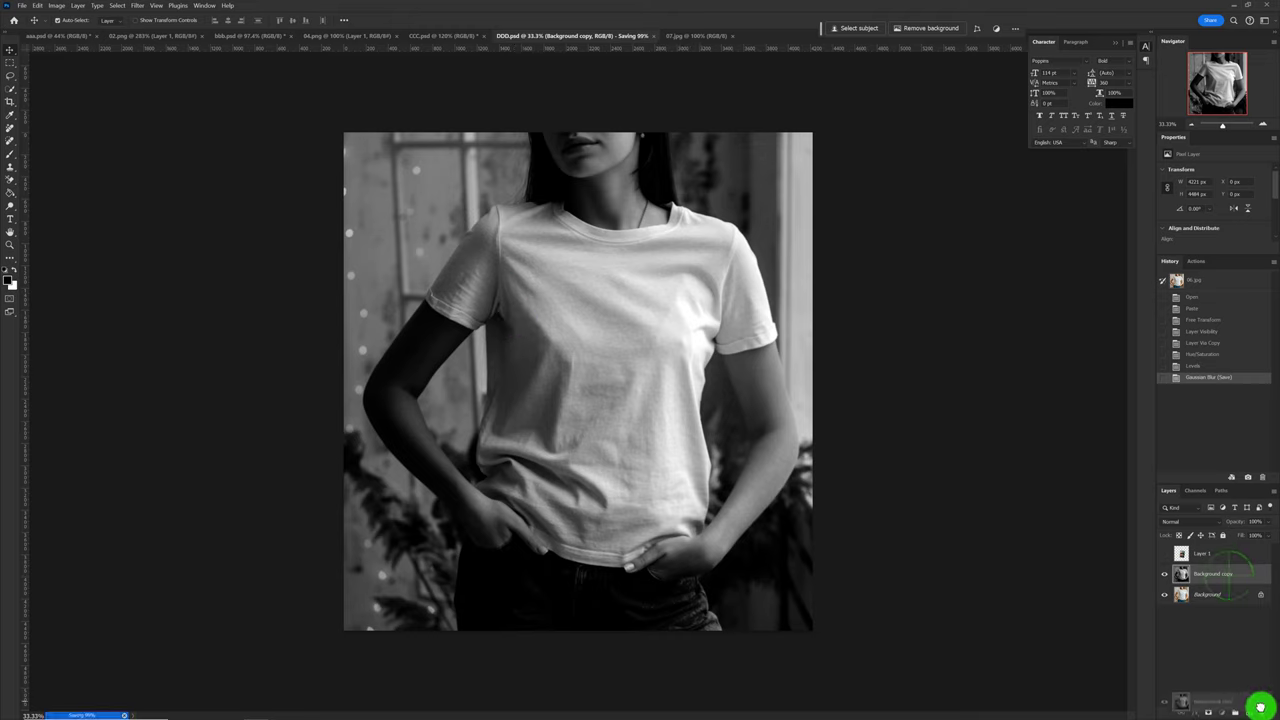
key("Delete")
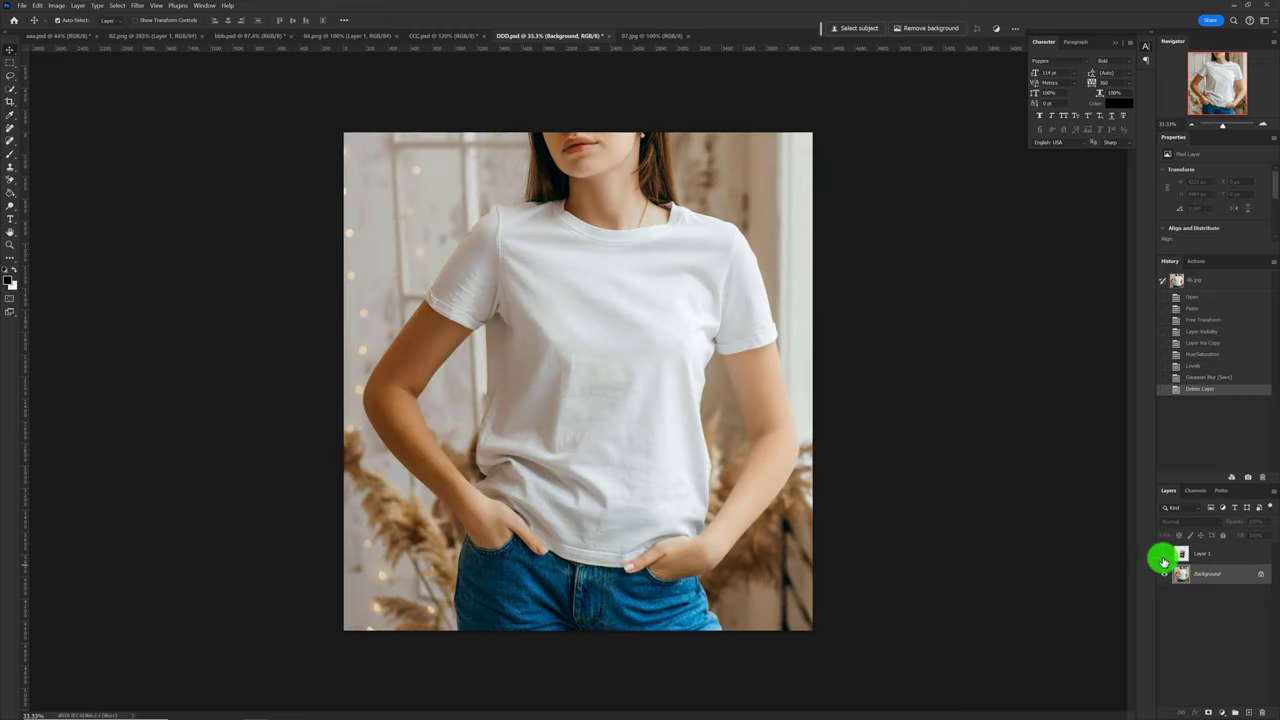
Step: Show Layer 1 with the portrait again and convert it to a Smart Object
left_click(1164, 555)
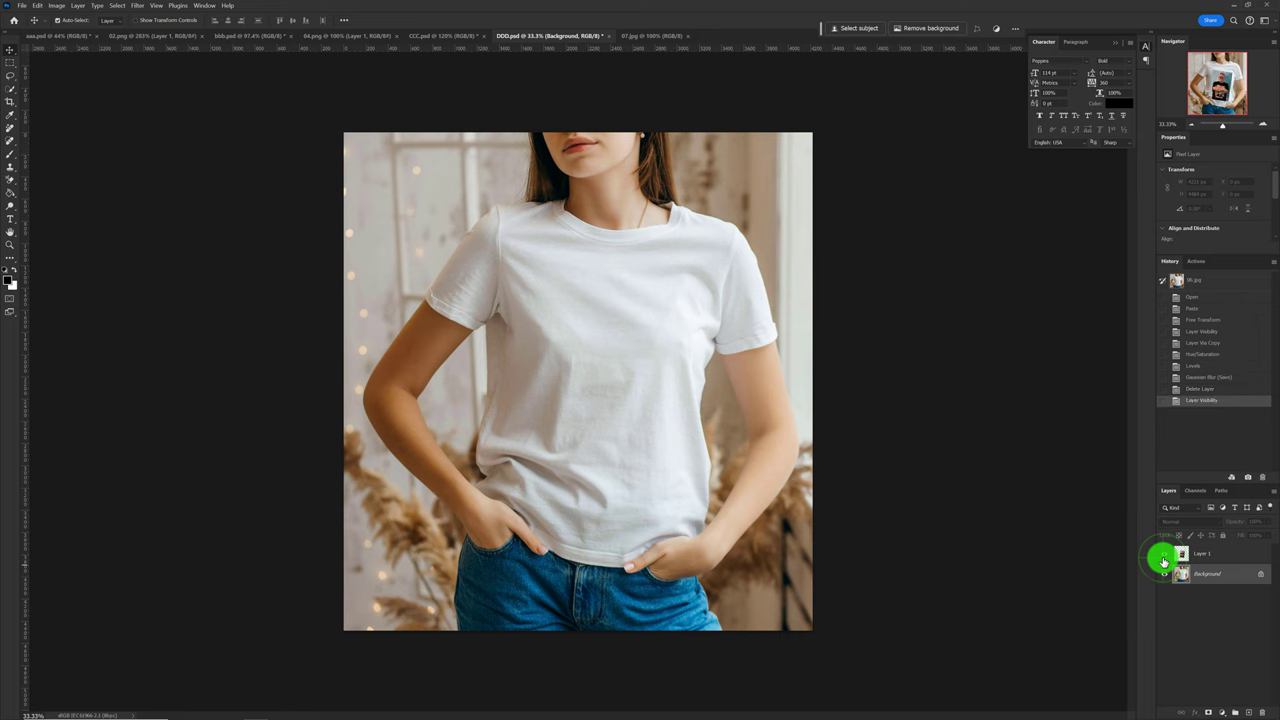
left_click(1229, 560)
right_click(1229, 558)
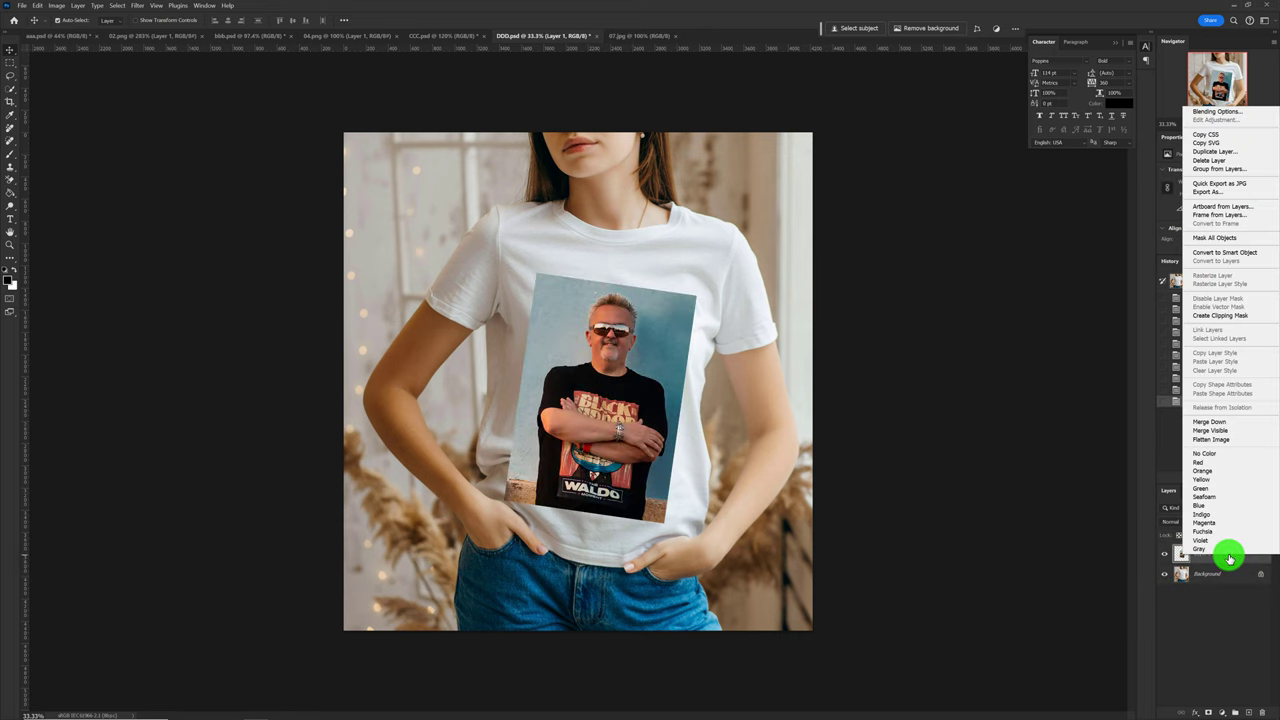
left_click(1263, 255)
Step: Apply a Displace filter at scale 10 to the portrait, using DDD.psd as the map
left_click(137, 7)
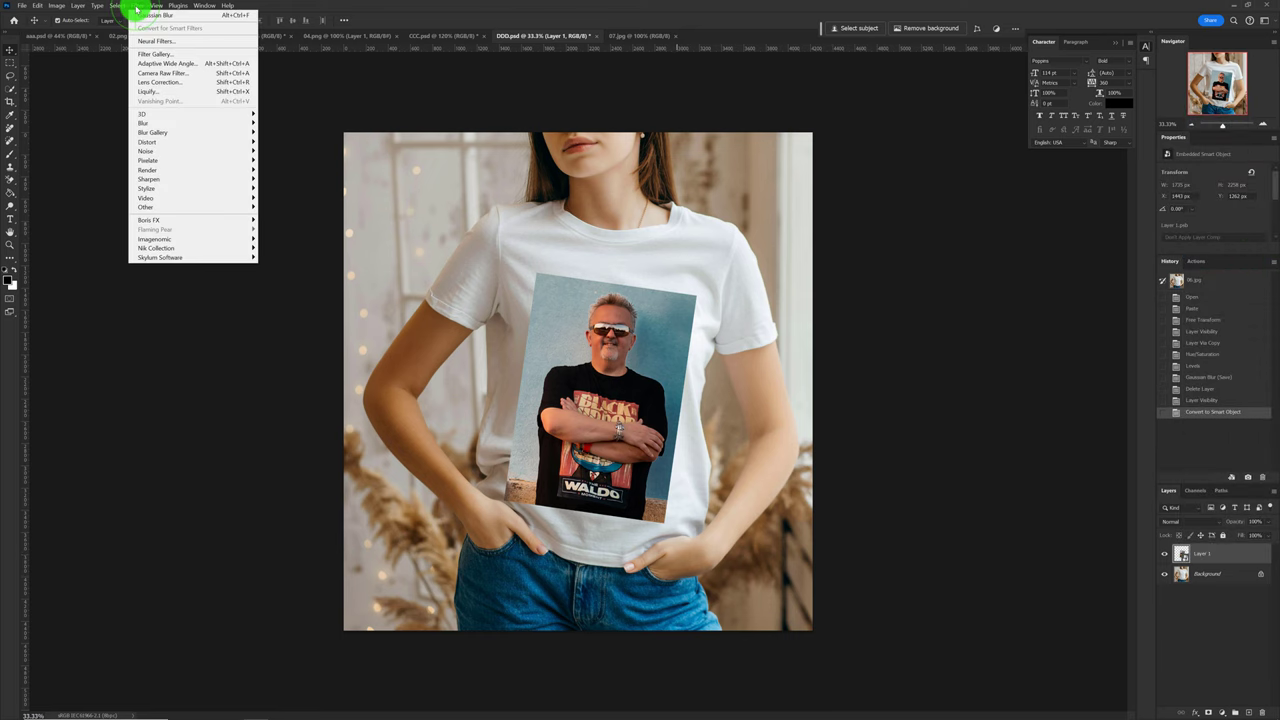
mouse_move(147, 142)
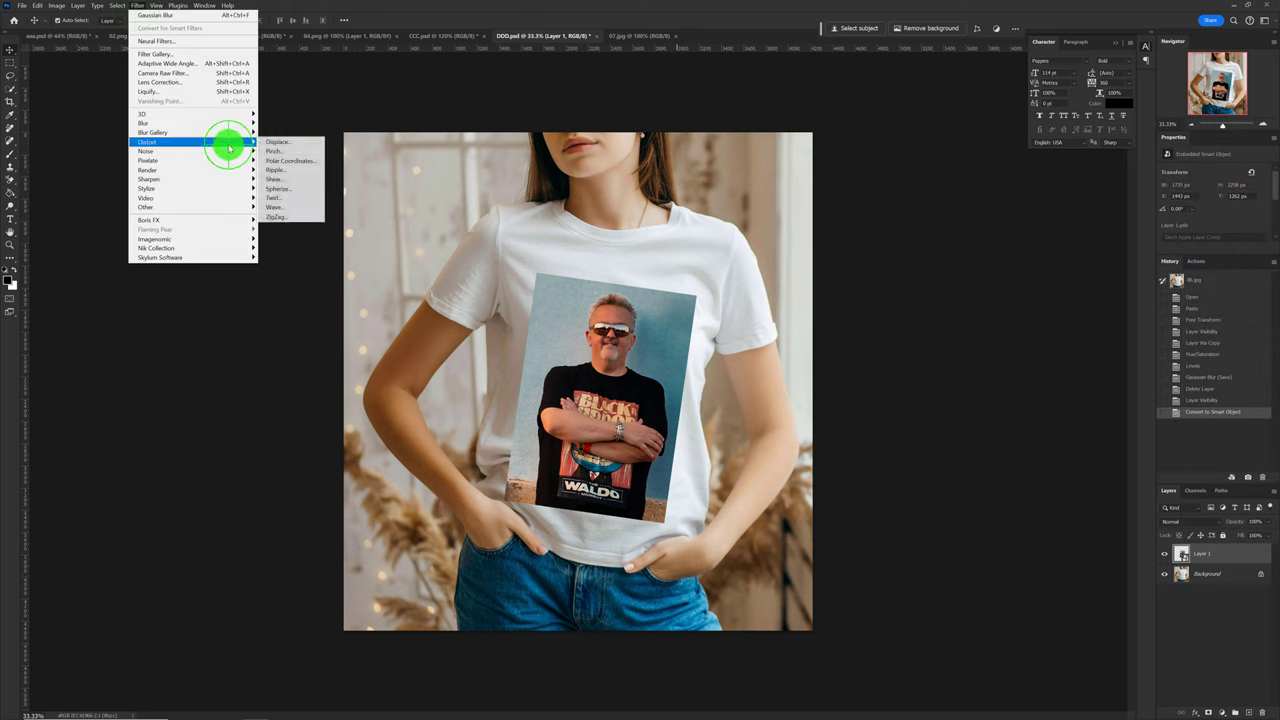
left_click(315, 143)
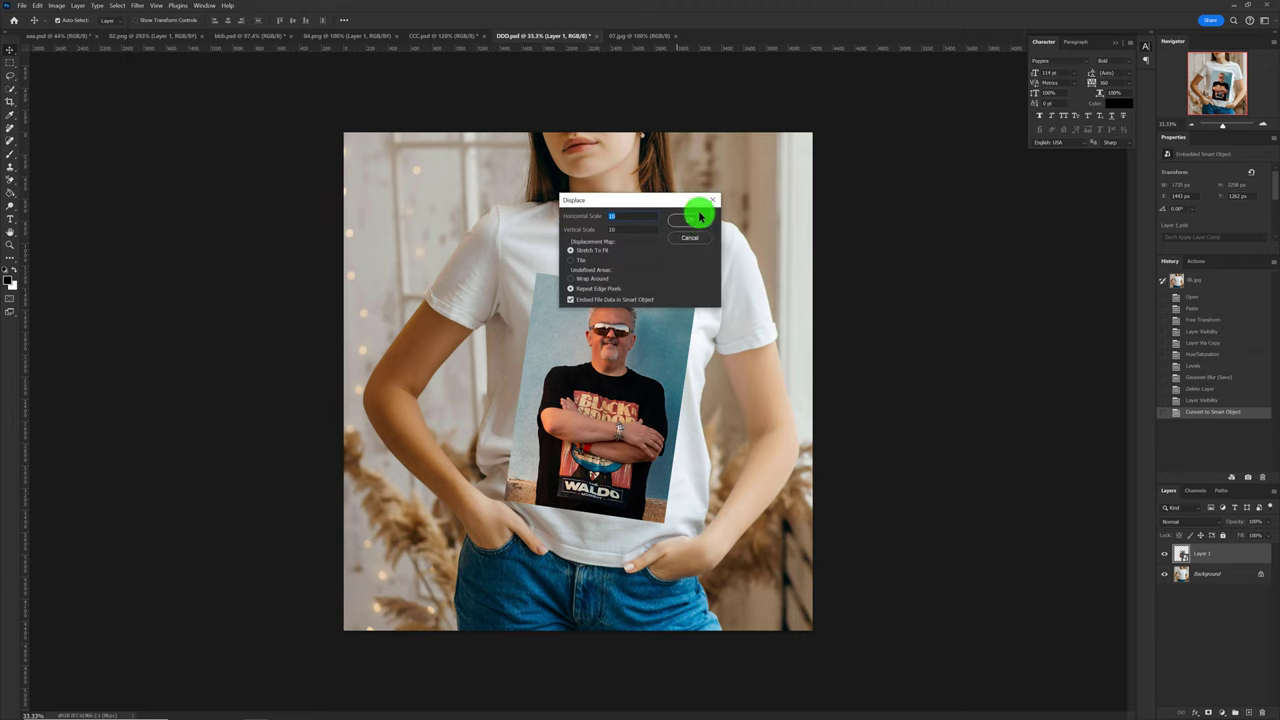
left_click(700, 224)
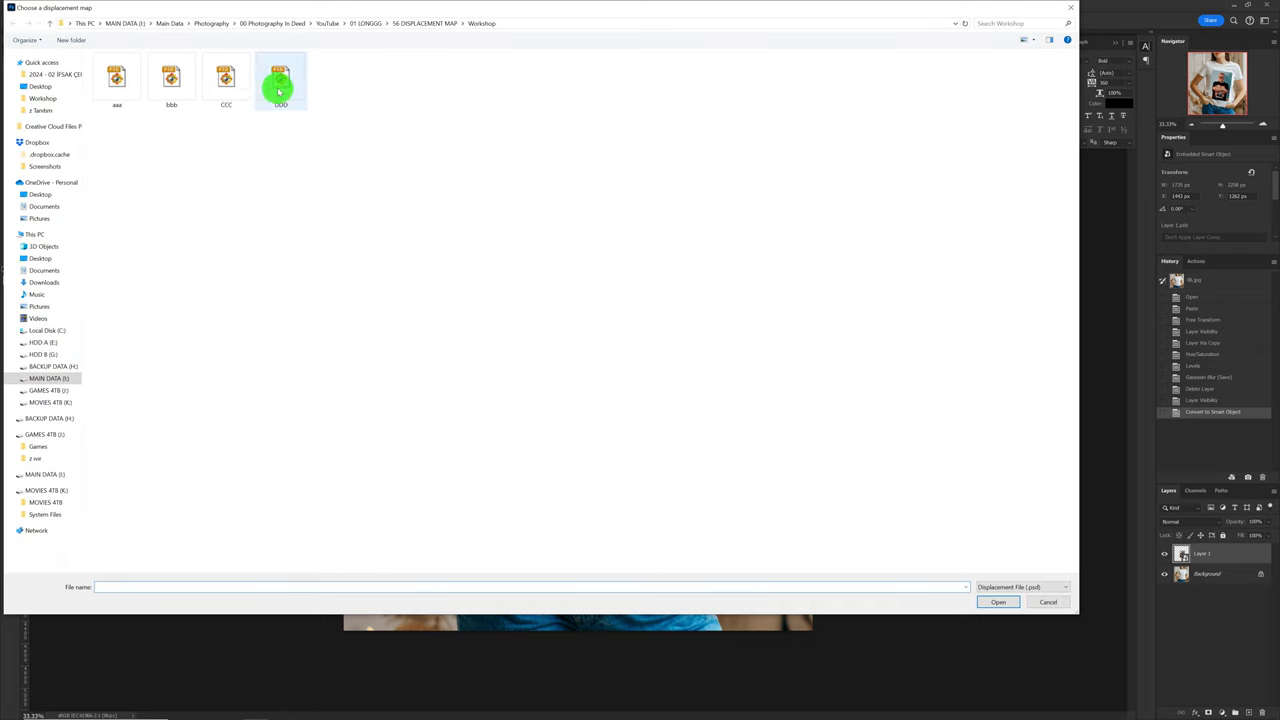
left_click(279, 91)
left_click(991, 606)
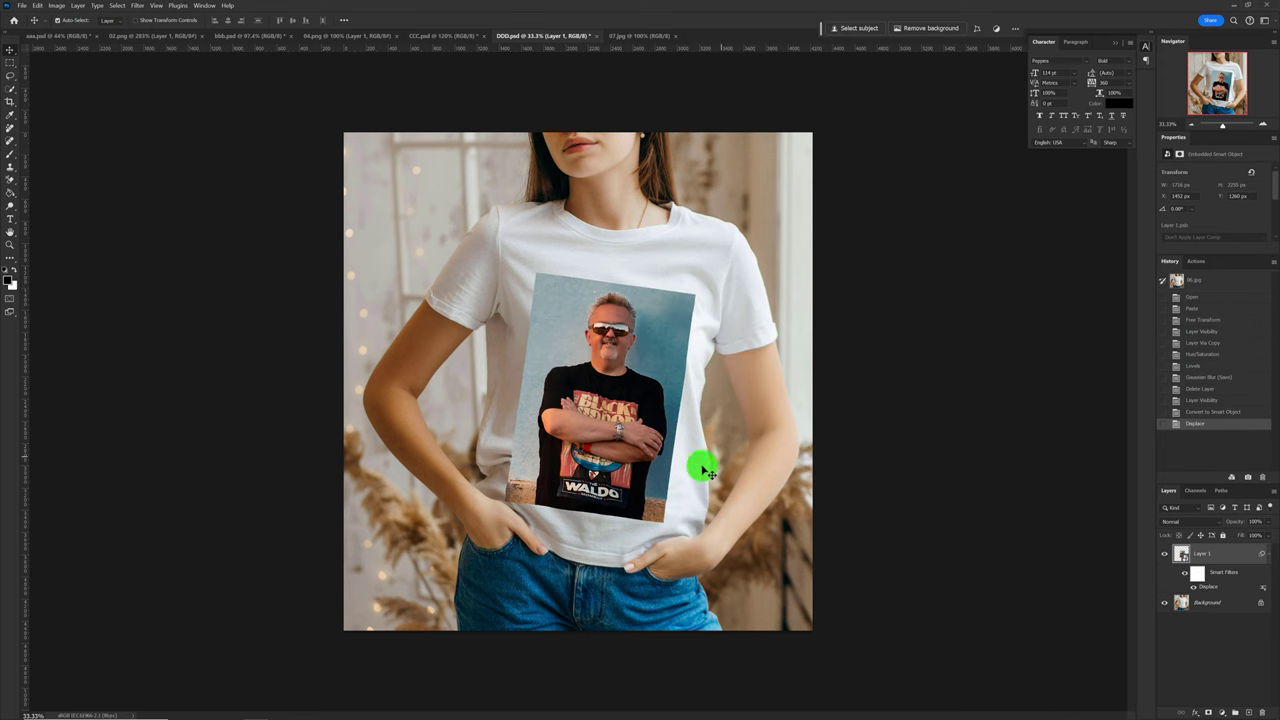
scroll(590, 475, "up", 3)
scroll(590, 475, "up", 1)
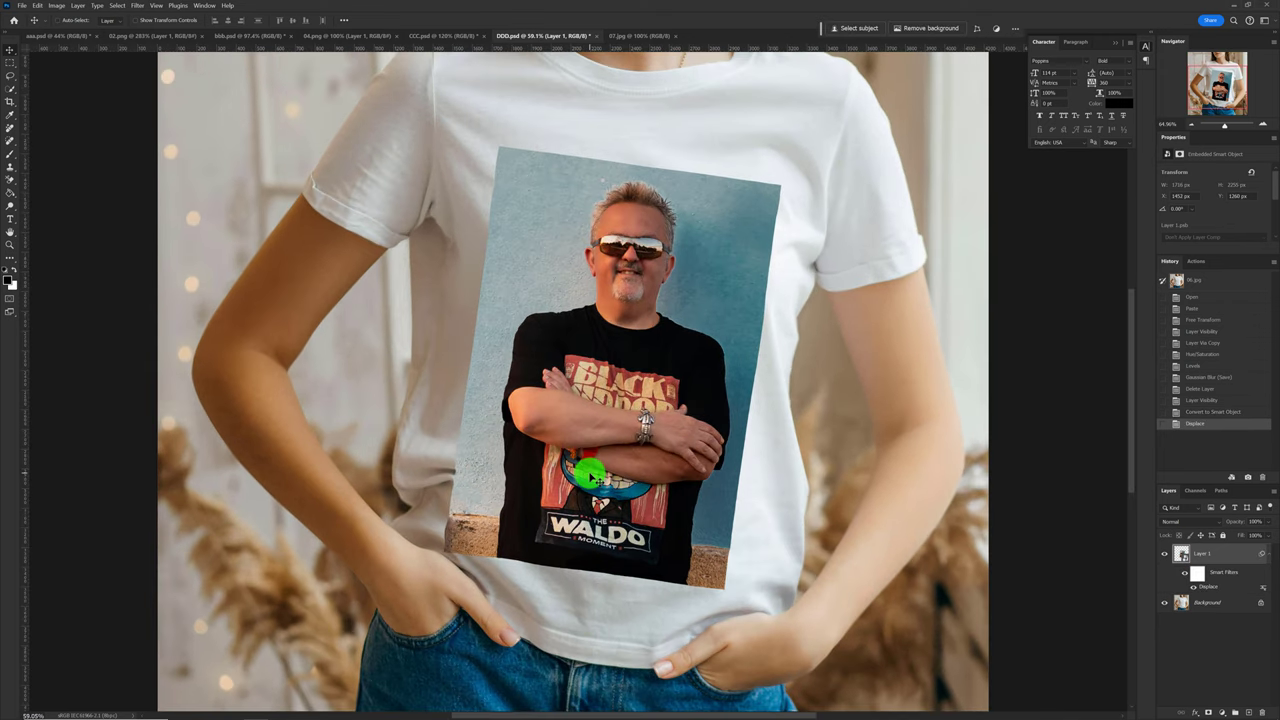
scroll(586, 471, "up", 1)
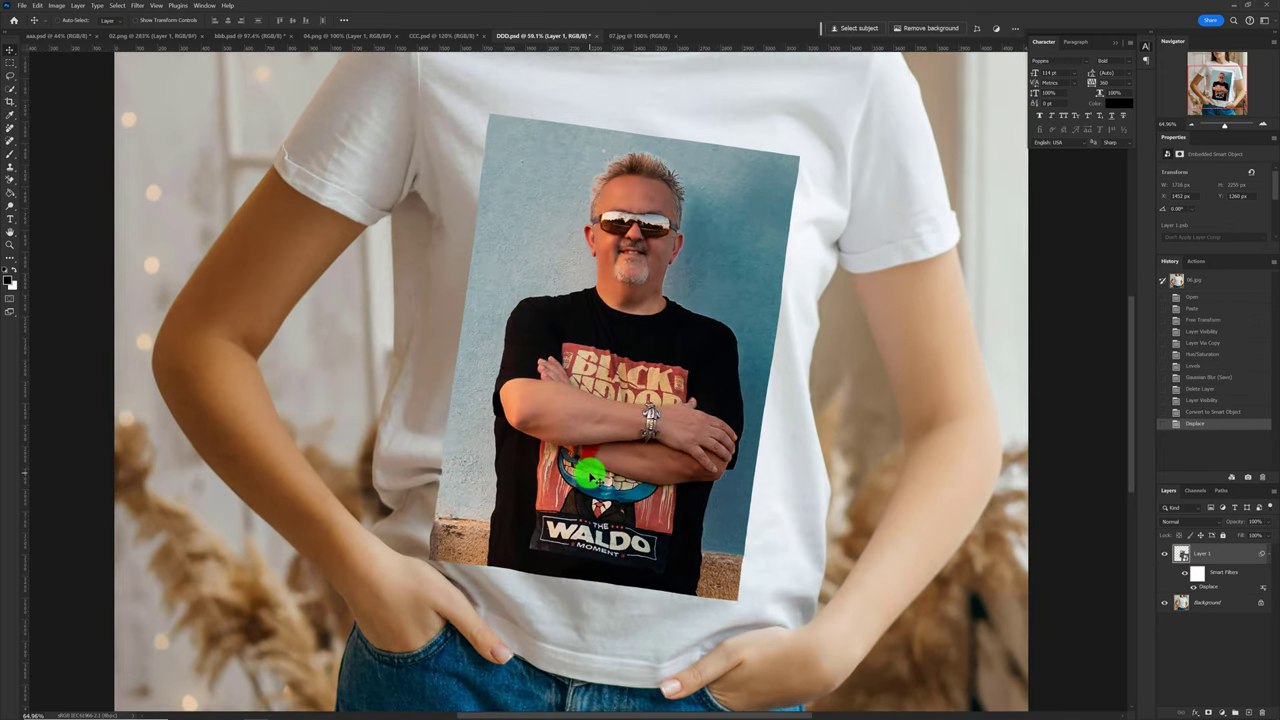
left_click(1181, 575)
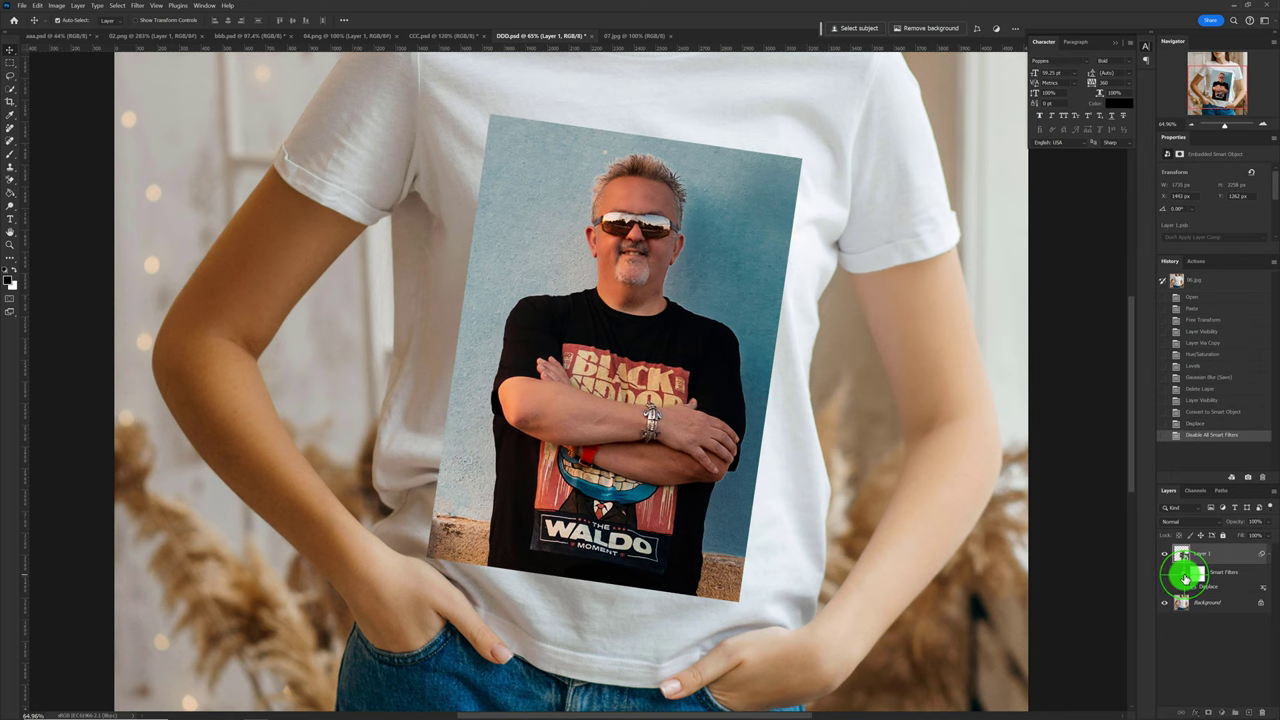
left_click(1184, 577)
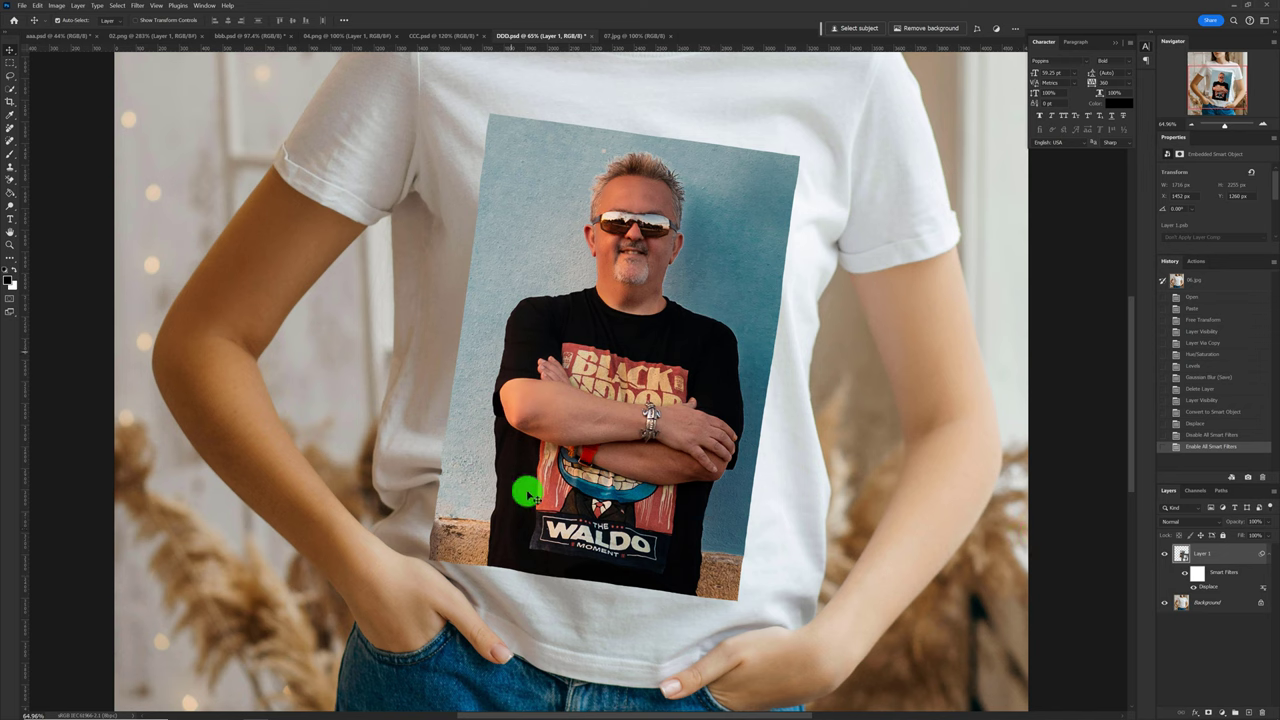
Step: Split the portrait's Underlying Layer highlight Blend If slider to about 224/255
double_click(1245, 560)
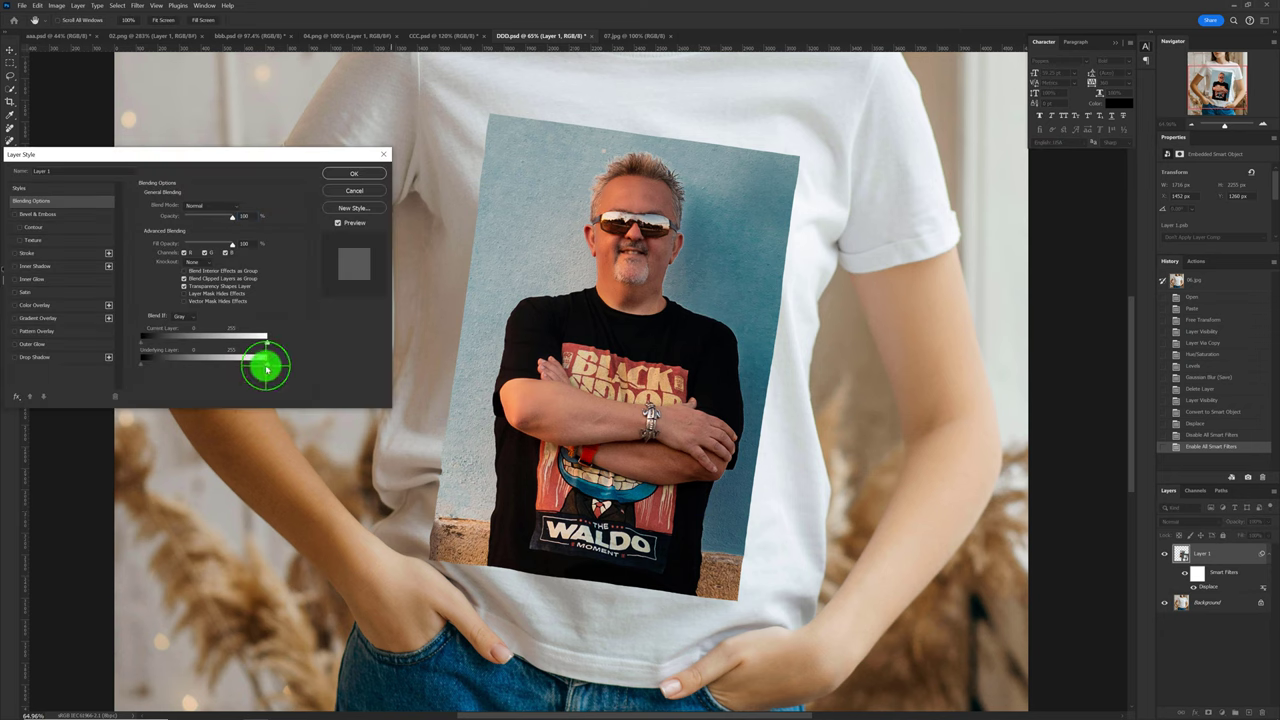
mouse_move(266, 369)
left_mouse_down()
mouse_move(236, 369)
mouse_move(302, 379)
left_mouse_up()
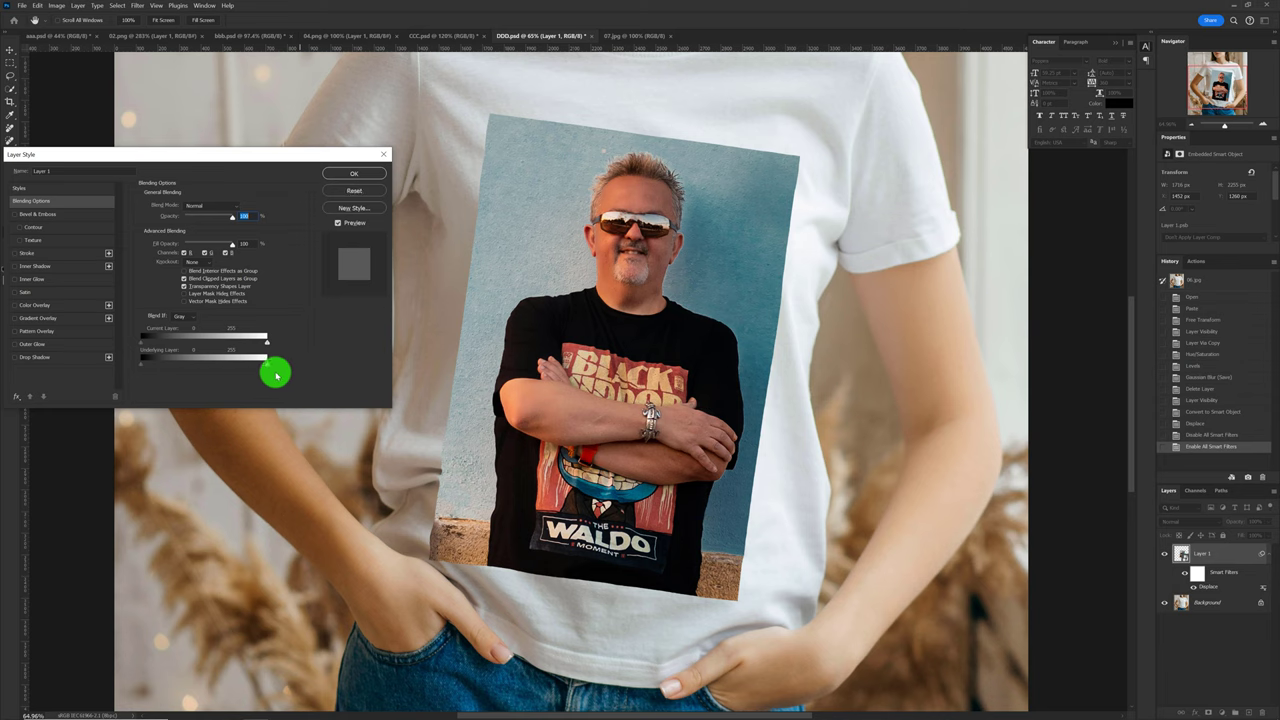
left_click(267, 366, "alt")
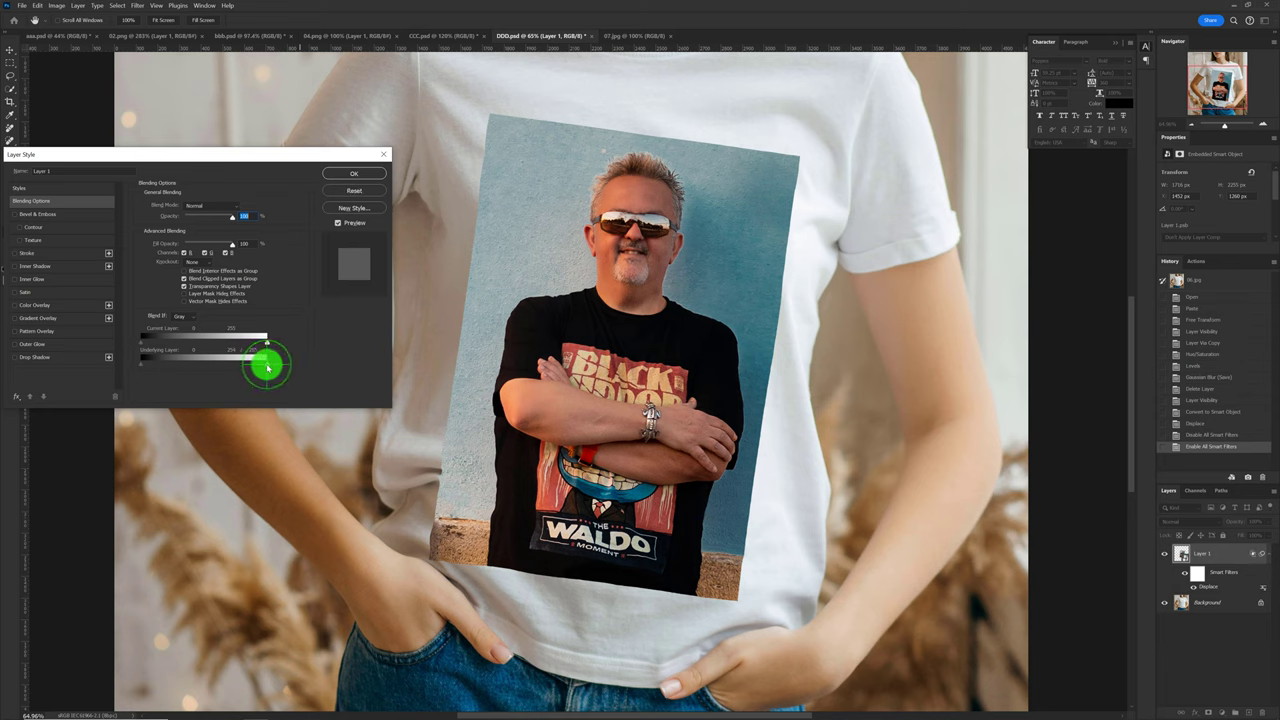
left_click_drag(267, 366, 265, 368)
left_click_drag(265, 368, 262, 367)
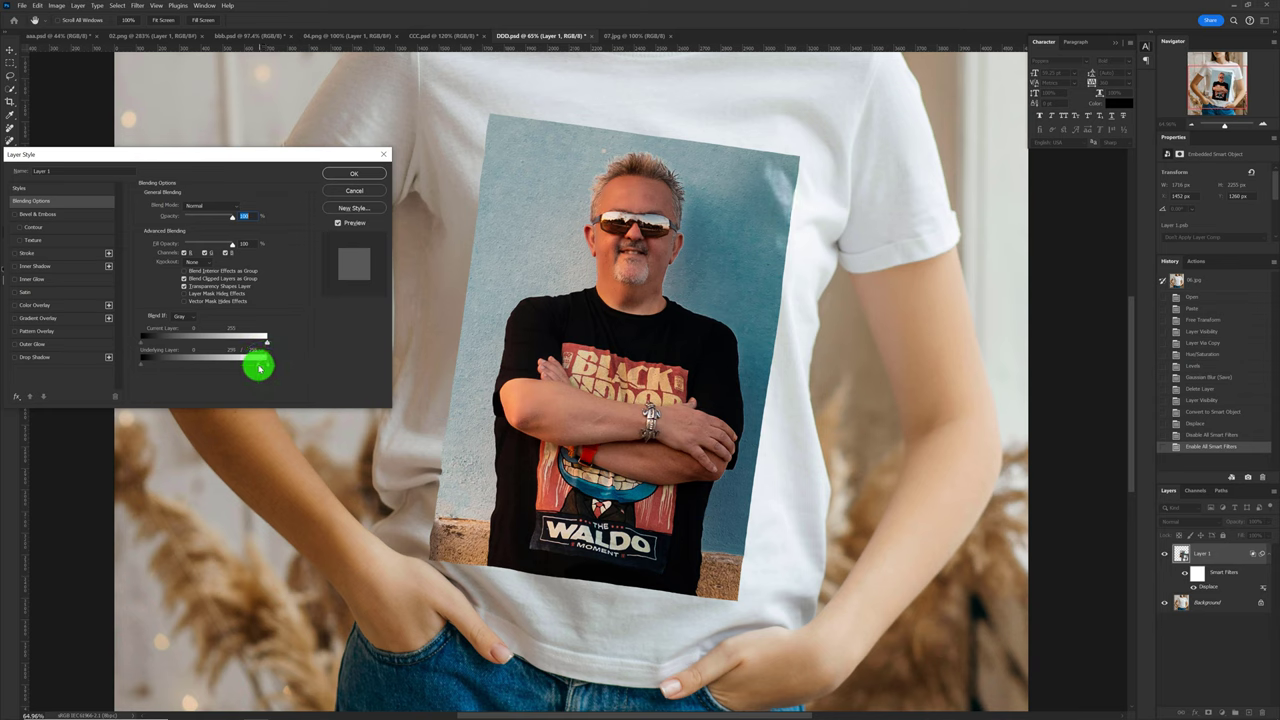
left_click_drag(263, 368, 257, 368)
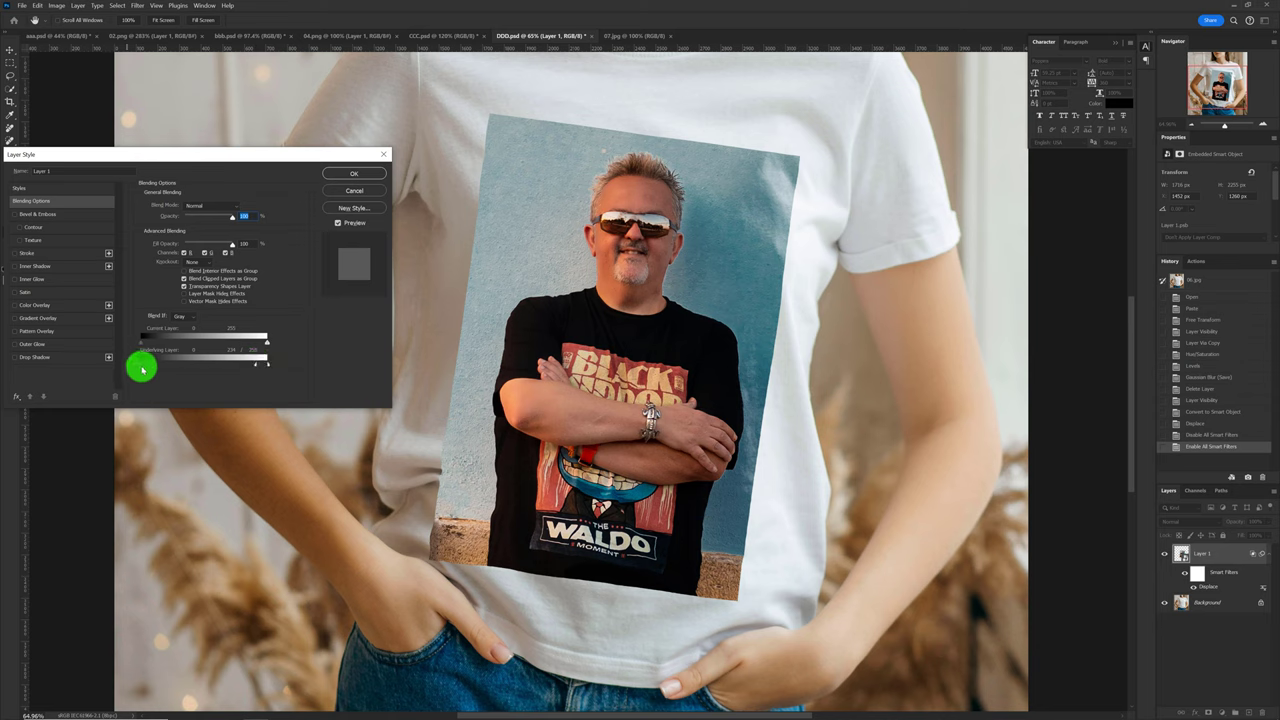
Step: Split and spread the Underlying Layer shadow slider so the fabric folds show through
mouse_move(142, 366)
left_mouse_down()
mouse_move(199, 374)
mouse_move(129, 372)
mouse_move(143, 376)
left_mouse_up()
left_click_drag(143, 368, 216, 378)
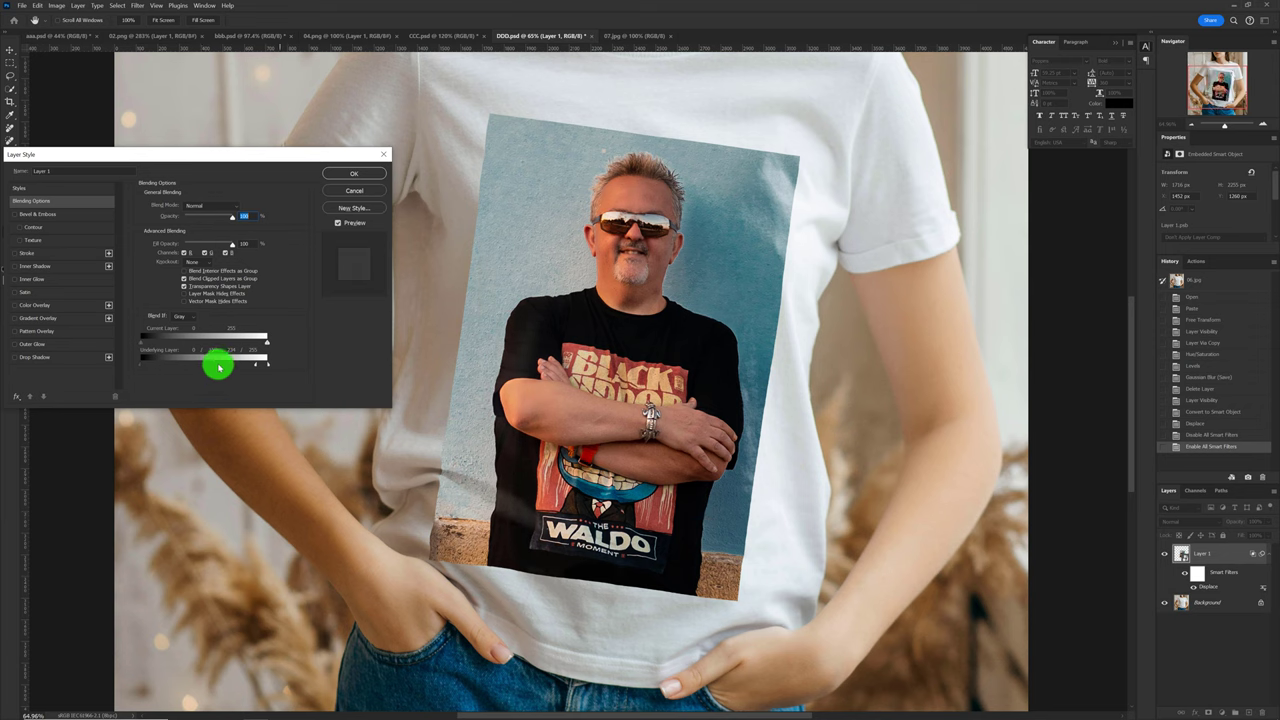
mouse_move(217, 363)
left_mouse_down()
mouse_move(236, 370)
mouse_move(106, 357)
left_mouse_up()
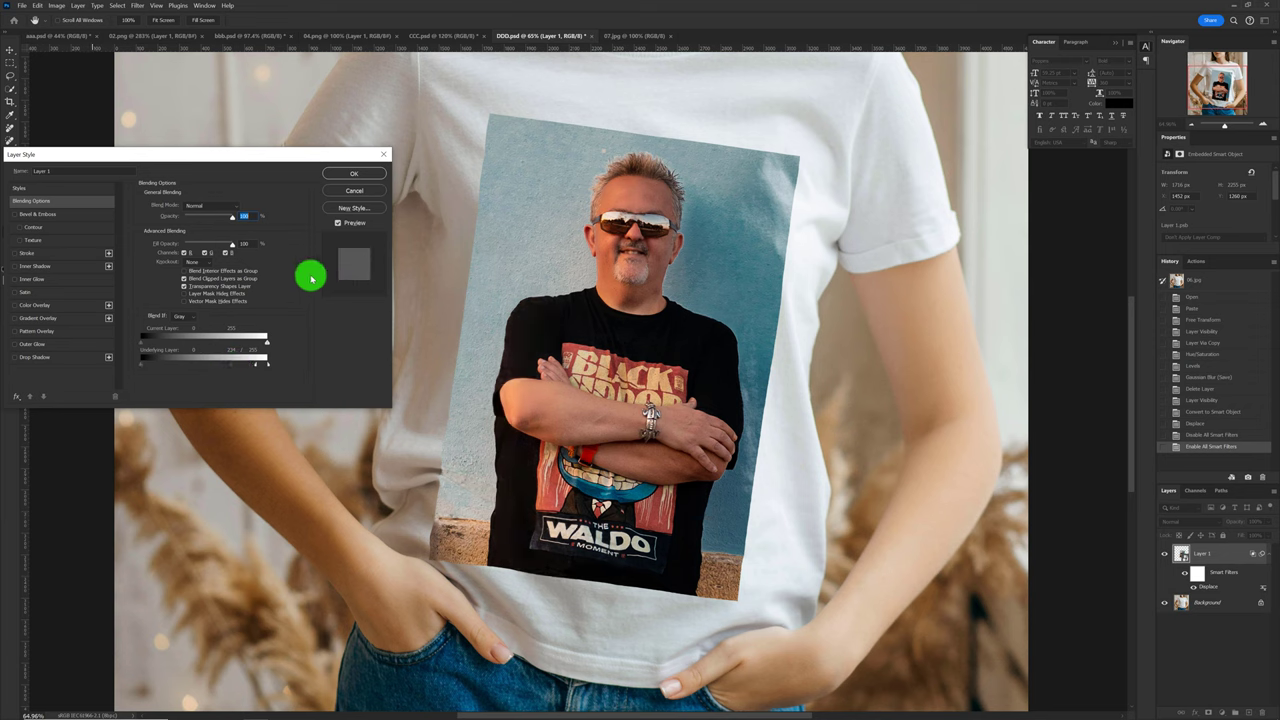
Step: Confirm the Blend If settings on the portrait layer so the shirt's folds show through
left_click(358, 174)
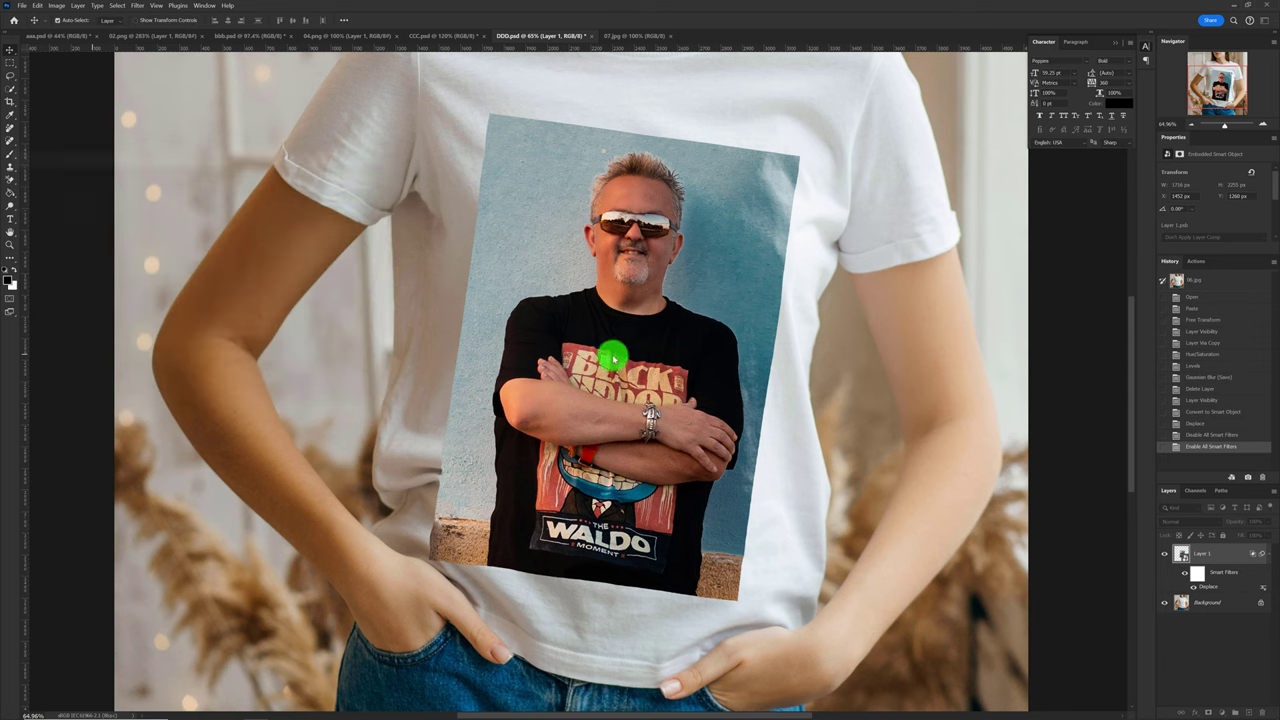
scroll(660, 400, "down", 2)
scroll(660, 400, "down", 2)
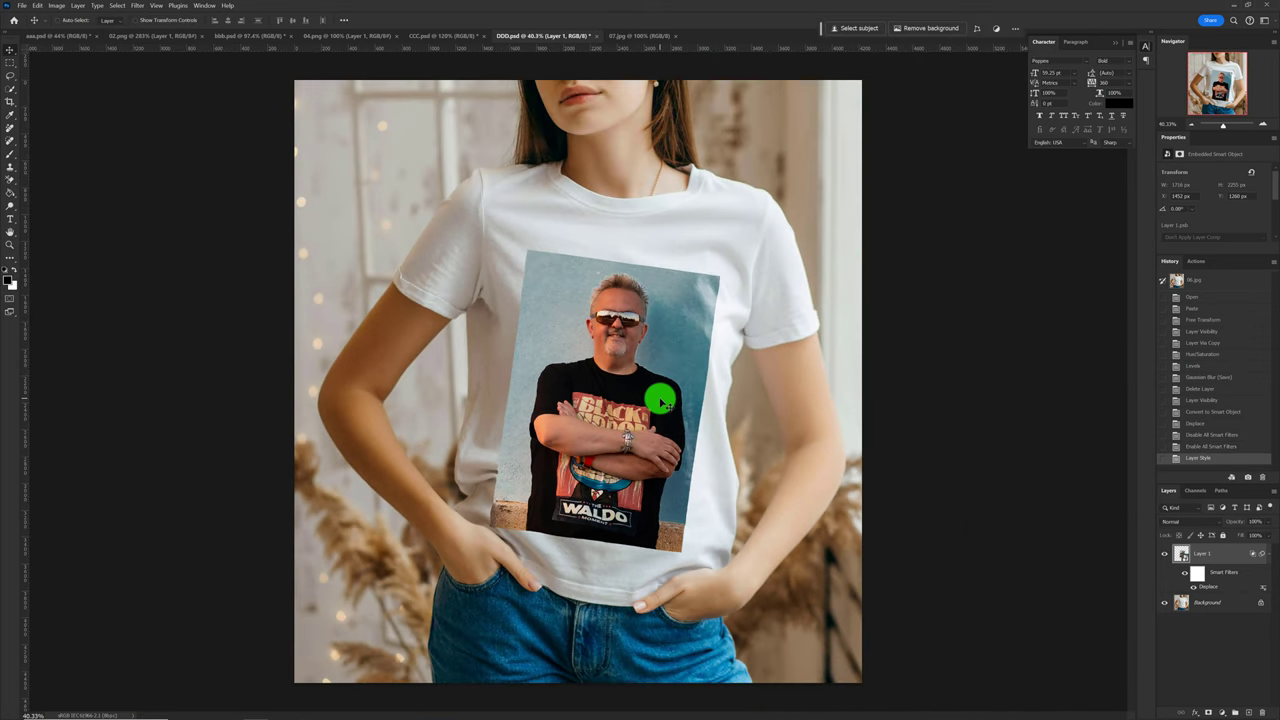
scroll(660, 400, "down", 1)
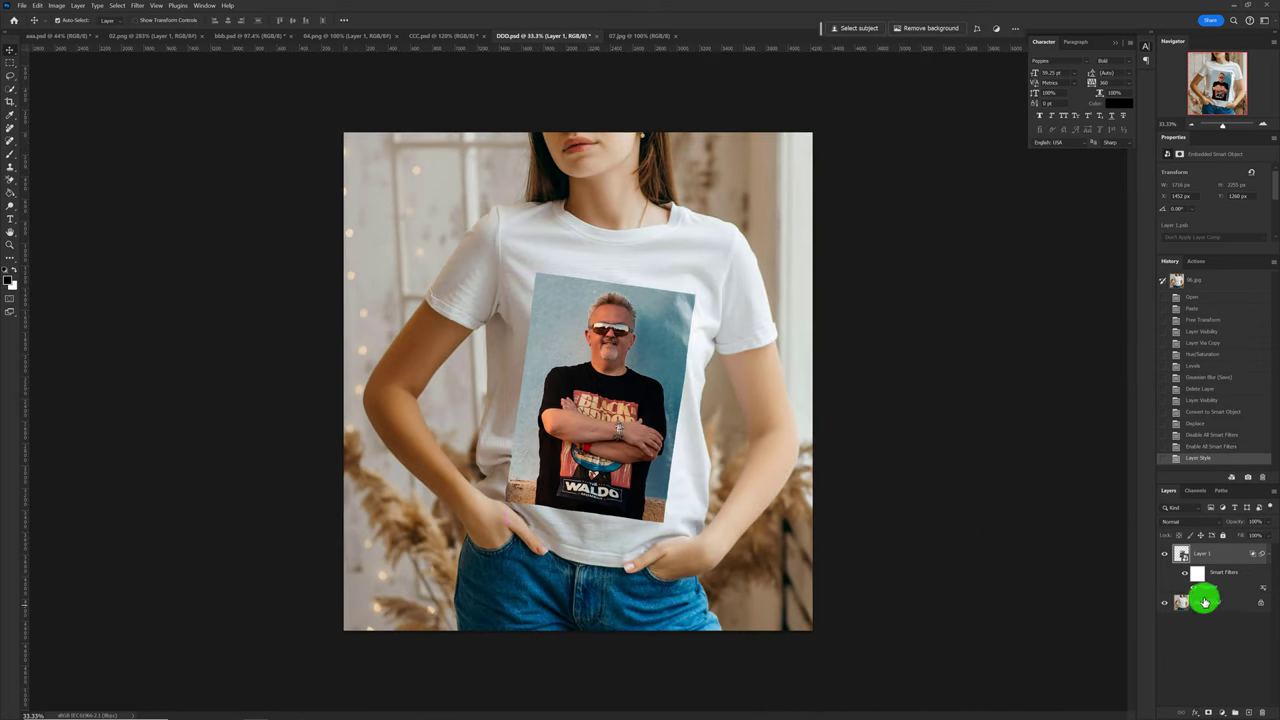
Step: Hide and re-show Layer 1 to compare the print with the plain shirt, then bring up the Layers panel menu to flatten
left_click(1163, 554)
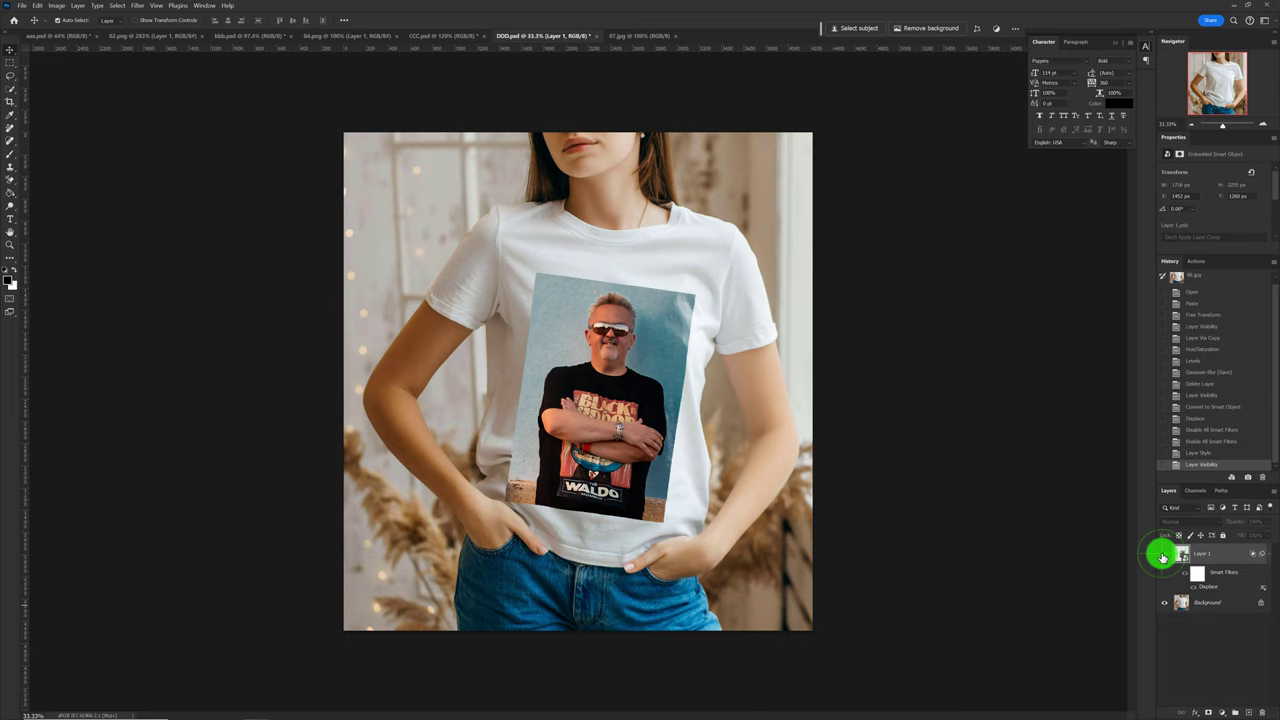
left_click(1163, 554)
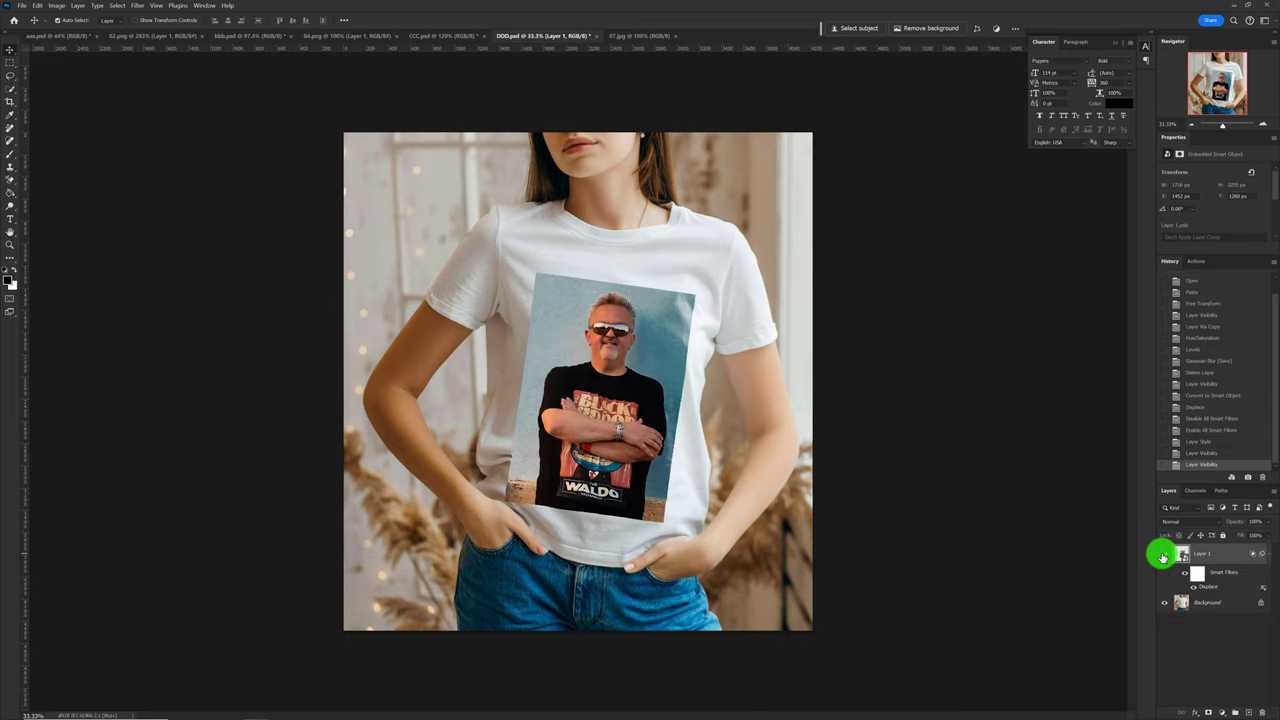
scroll(585, 441, "up", 2)
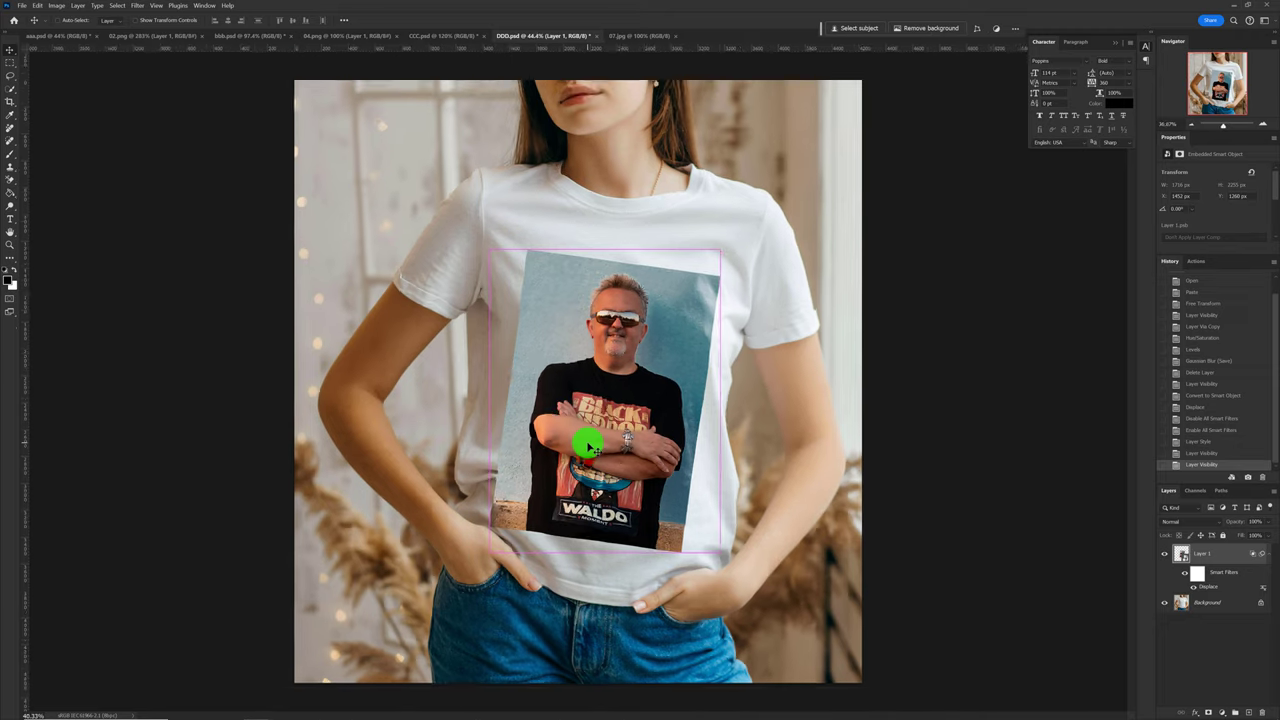
scroll(588, 447, "down", 2)
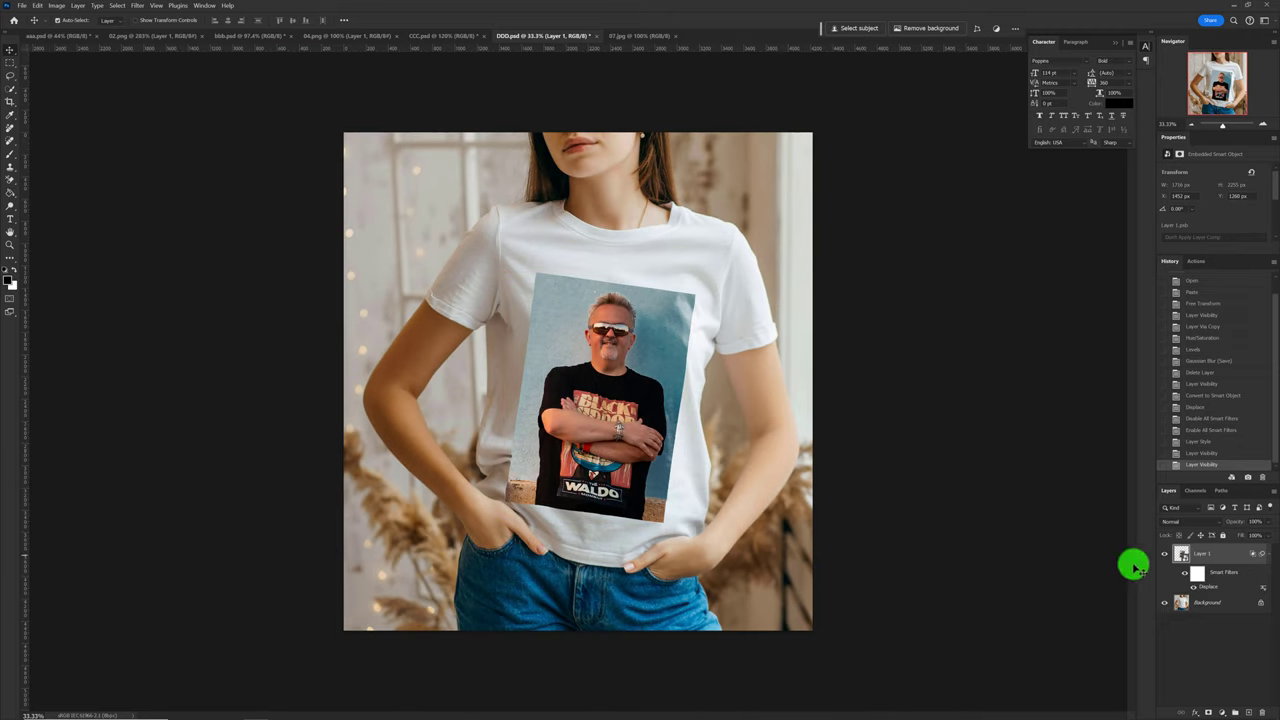
left_click(1274, 497)
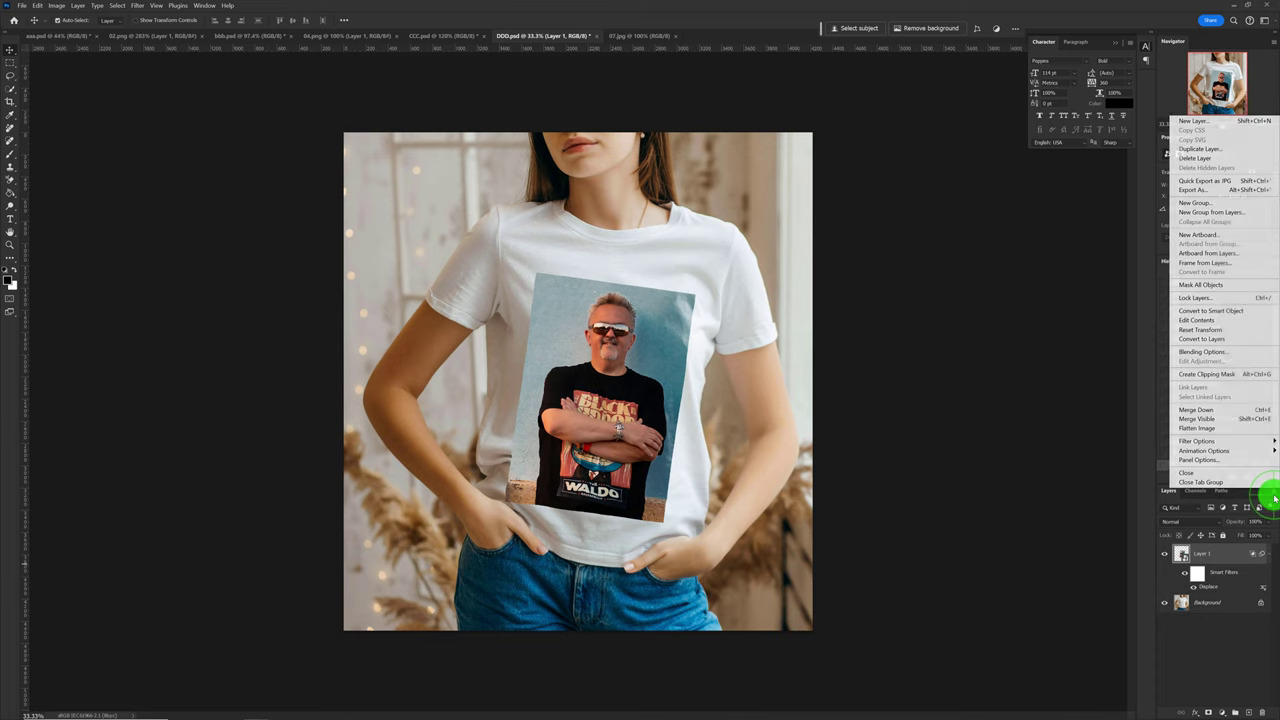
left_click(1265, 432)
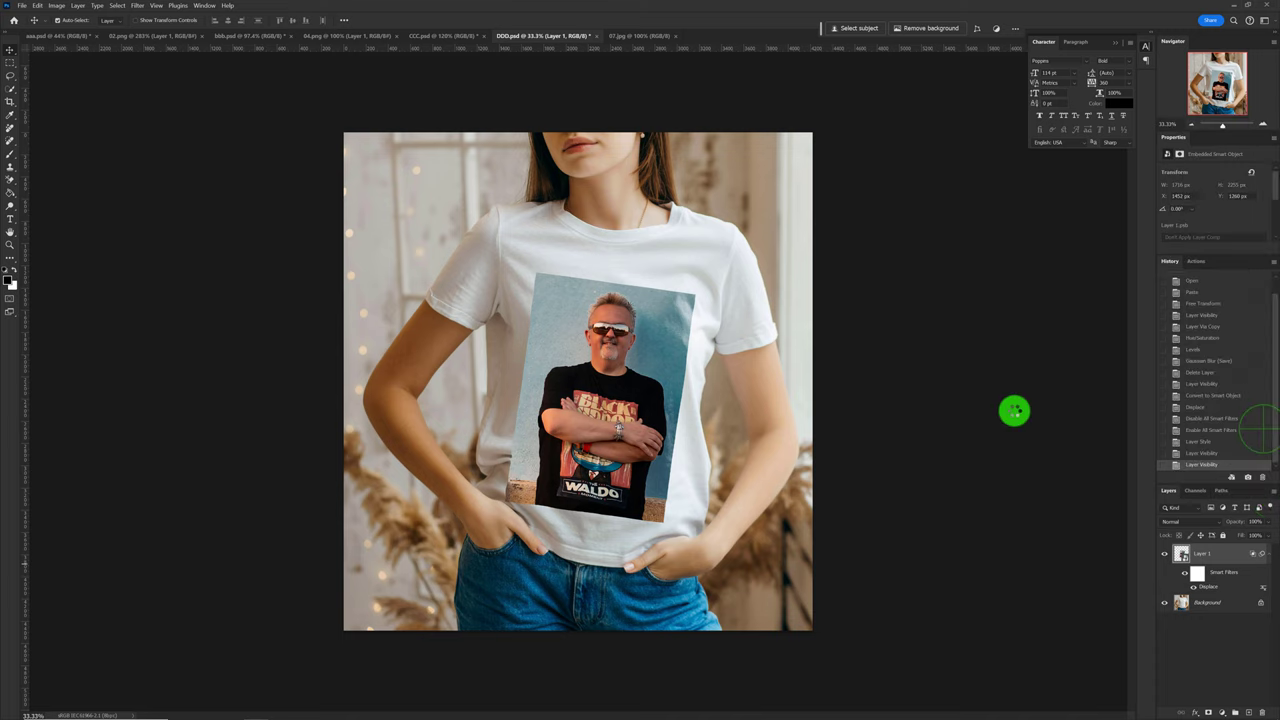